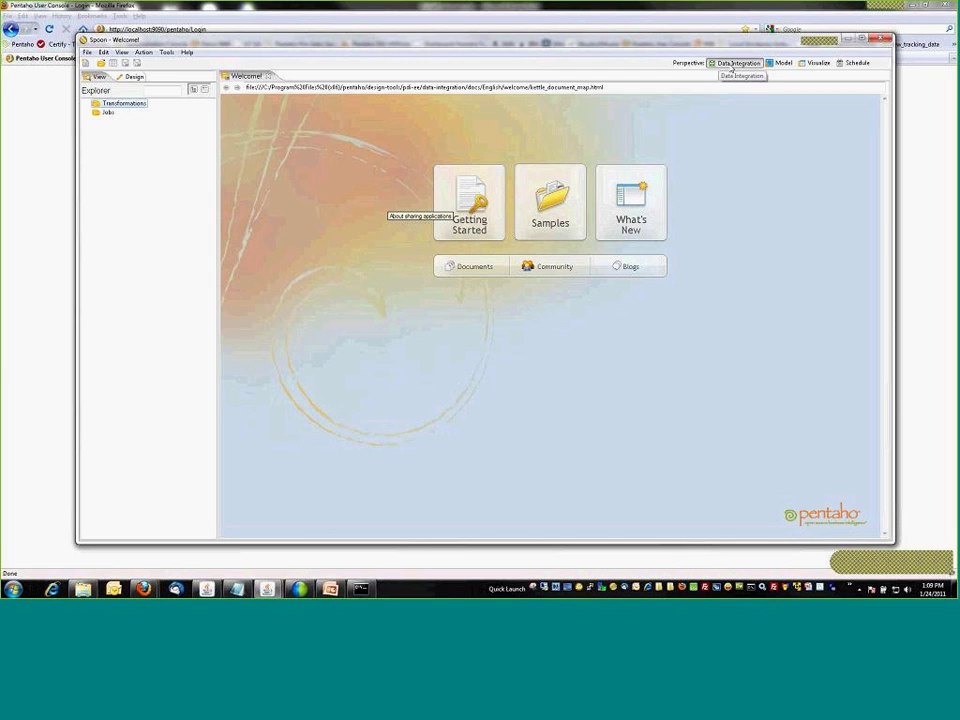
{"action": "left_click", "coordinate": [784, 64]}
{"action": "left_click", "coordinate": [814, 64]}
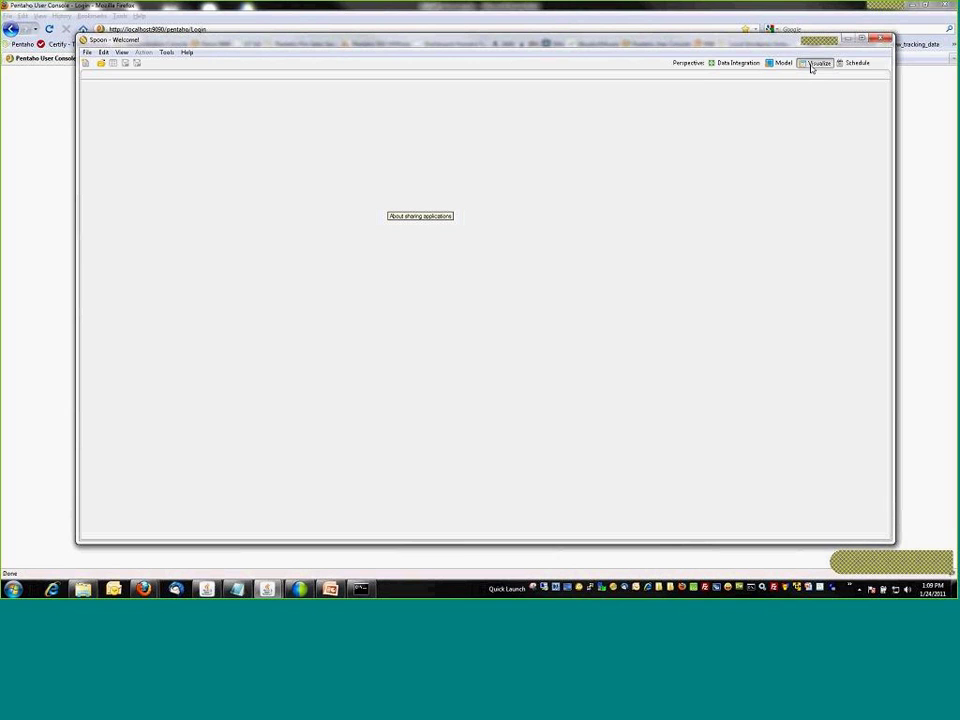
{"action": "left_click", "coordinate": [743, 64]}
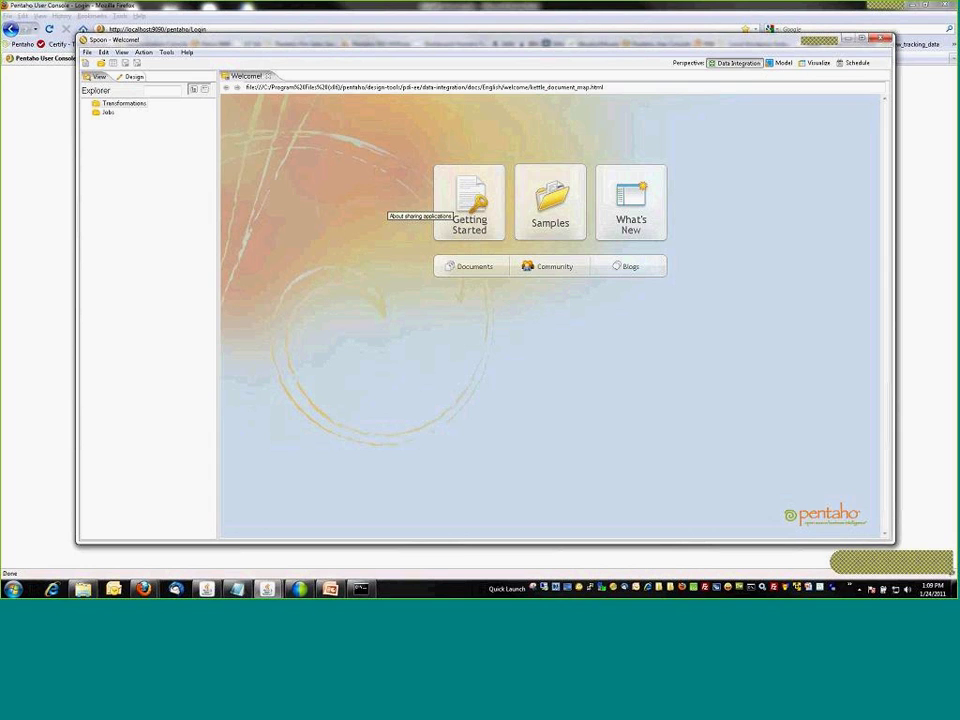
Create a new transformation in the Data Integration perspective
{"action": "left_click", "coordinate": [131, 104]}
{"action": "right_click", "coordinate": [132, 106]}
{"action": "left_click", "coordinate": [152, 110]}
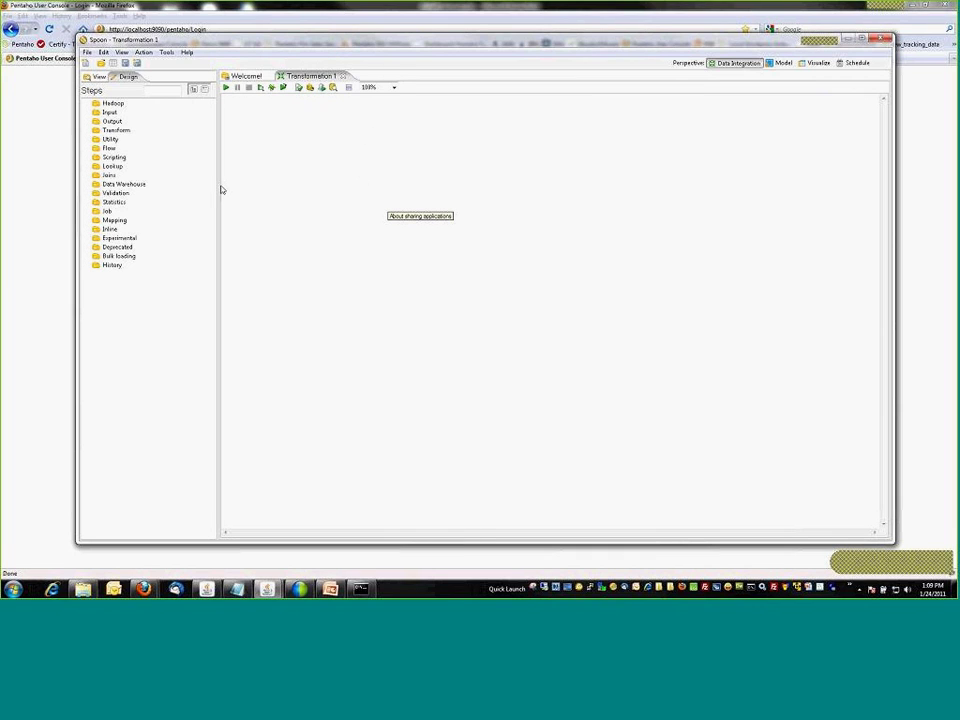
Look through the Hadoop, Input, Transform, Output, Flow and Scripting step categories available for the transformation
{"action": "left_click", "coordinate": [88, 104]}
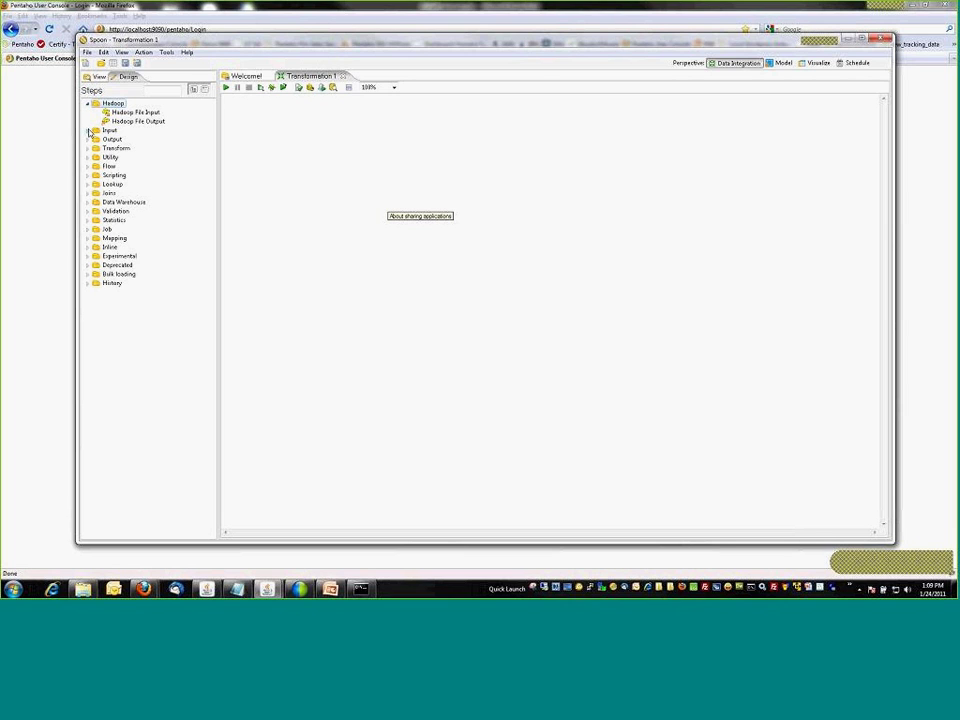
{"action": "left_click", "coordinate": [89, 131]}
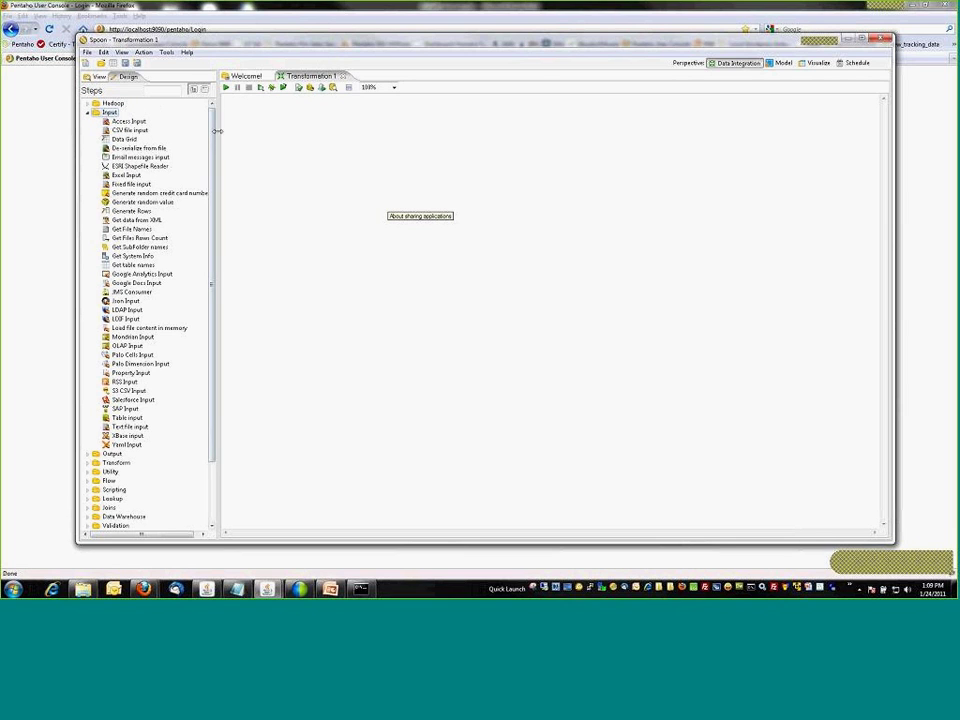
{"action": "mouse_move", "coordinate": [212, 132]}
{"action": "left_mouse_down"}
{"action": "mouse_move", "coordinate": [212, 193]}
{"action": "mouse_move", "coordinate": [211, 118]}
{"action": "left_mouse_up"}
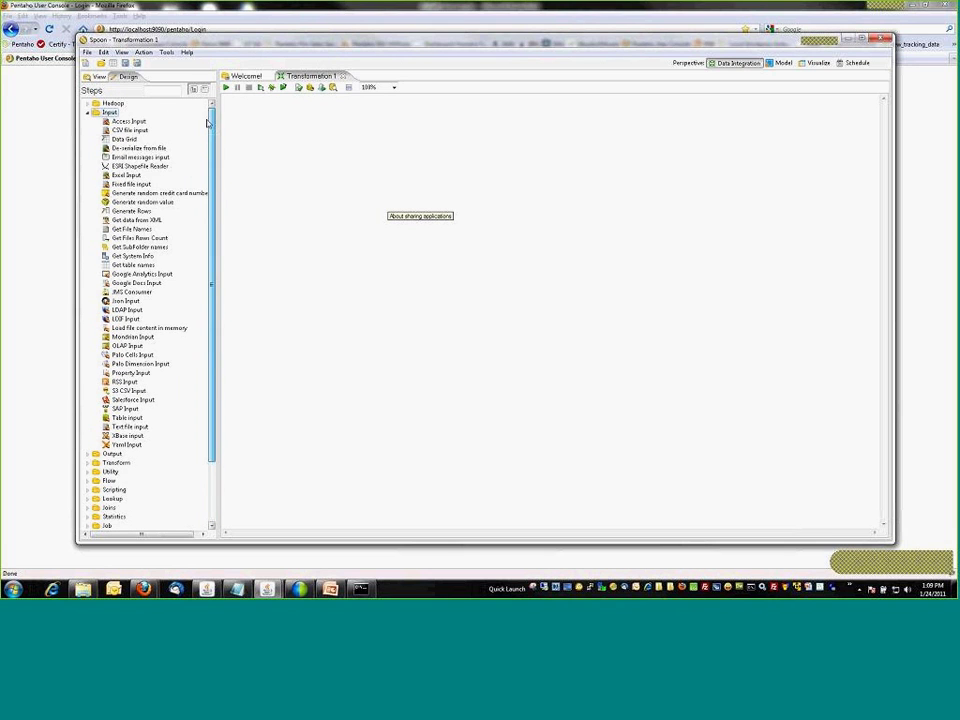
{"action": "left_click", "coordinate": [89, 113]}
{"action": "left_click", "coordinate": [89, 131]}
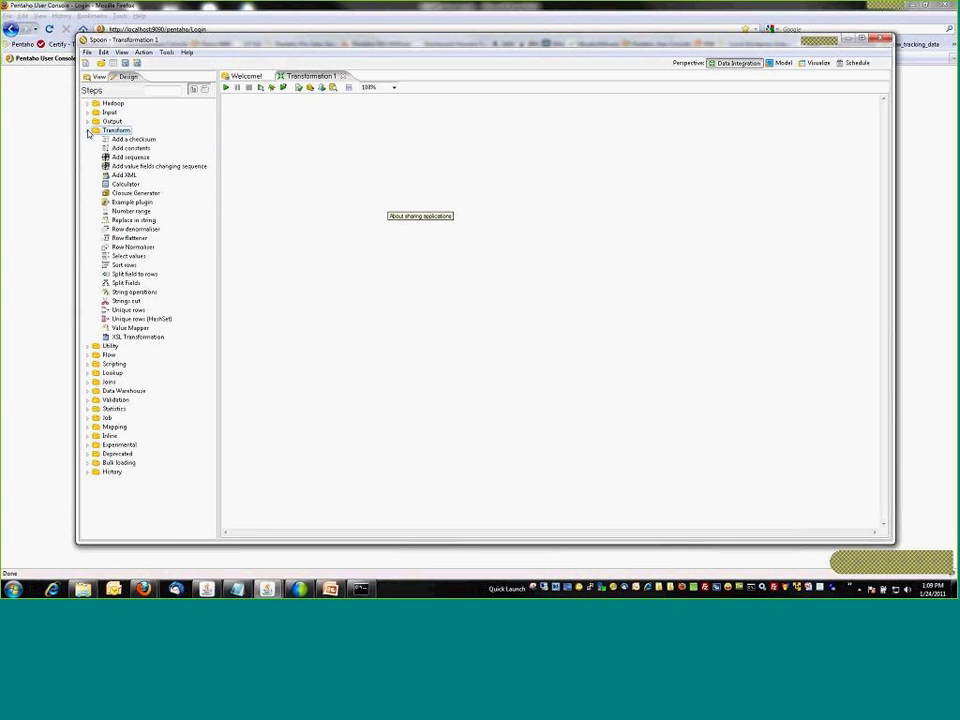
{"action": "left_click", "coordinate": [89, 131]}
{"action": "left_click", "coordinate": [89, 122]}
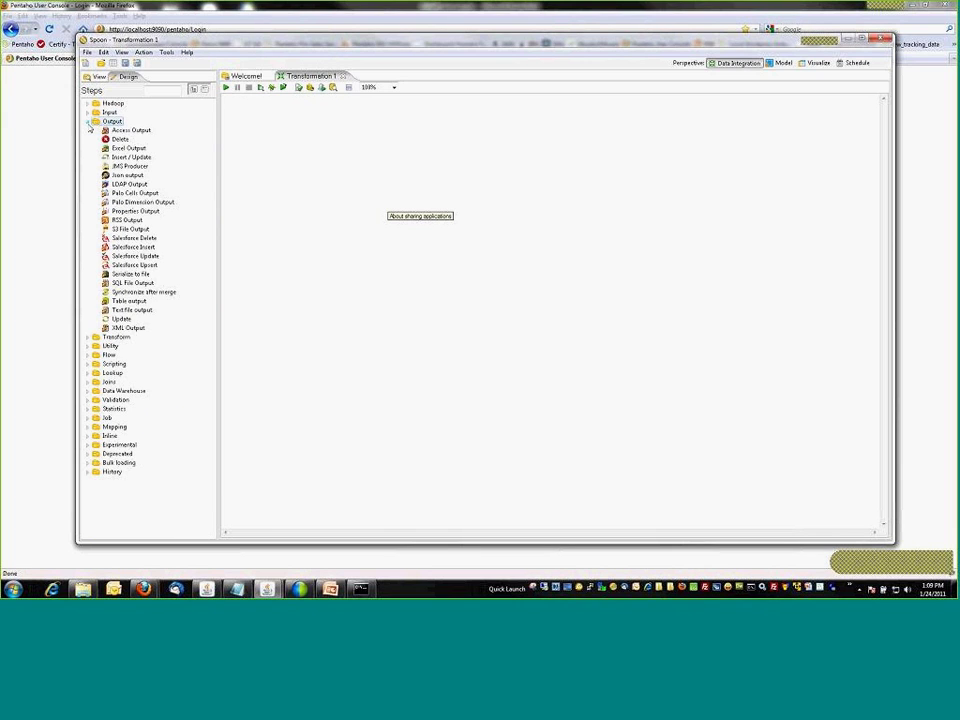
{"action": "left_click", "coordinate": [89, 122]}
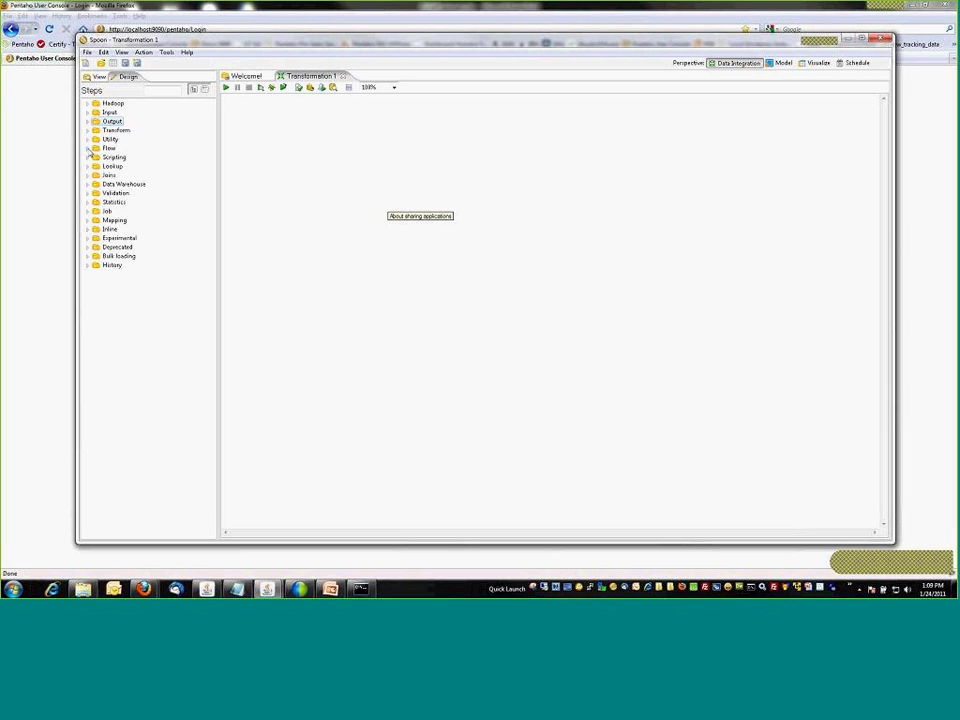
{"action": "left_click", "coordinate": [89, 148]}
{"action": "left_click", "coordinate": [89, 148]}
{"action": "left_click", "coordinate": [89, 157]}
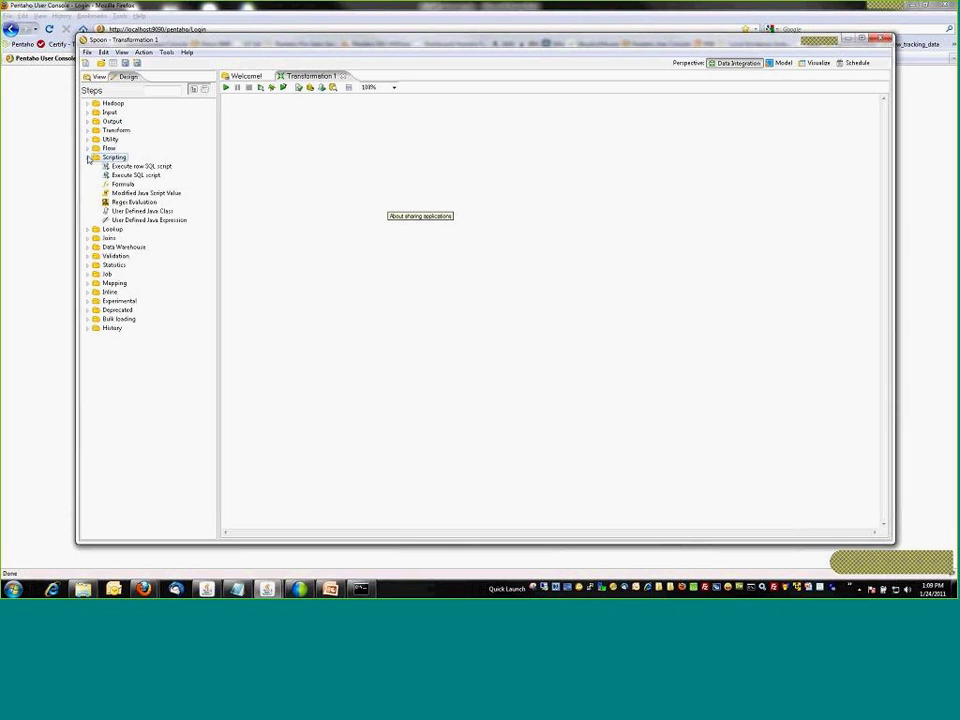
{"action": "left_click", "coordinate": [89, 157]}
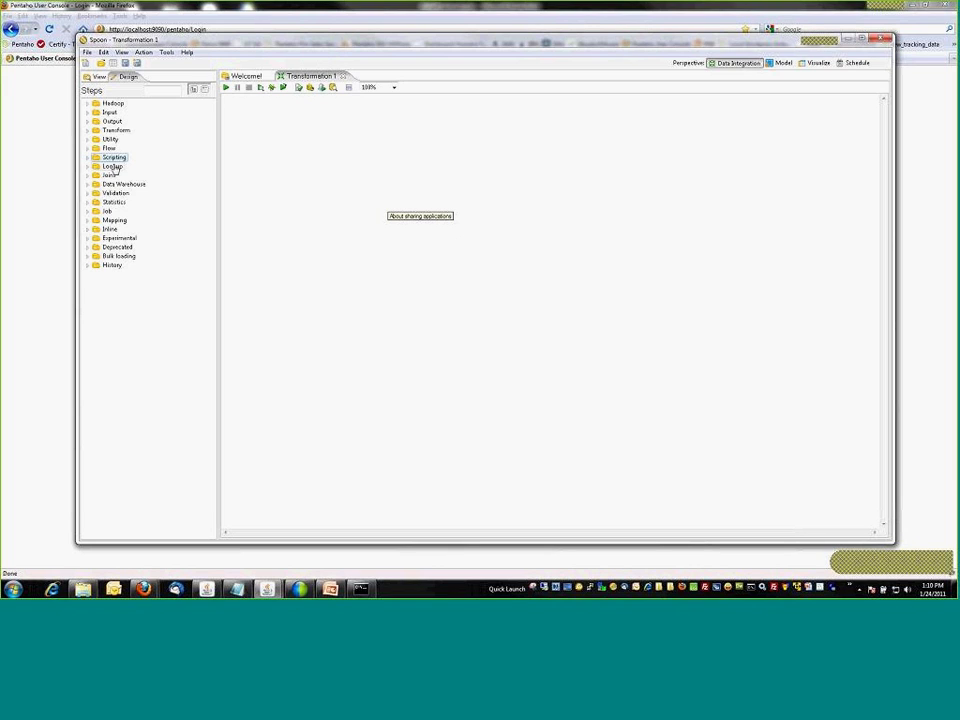
{"action": "left_click", "coordinate": [87, 52]}
{"action": "left_click", "coordinate": [101, 221]}
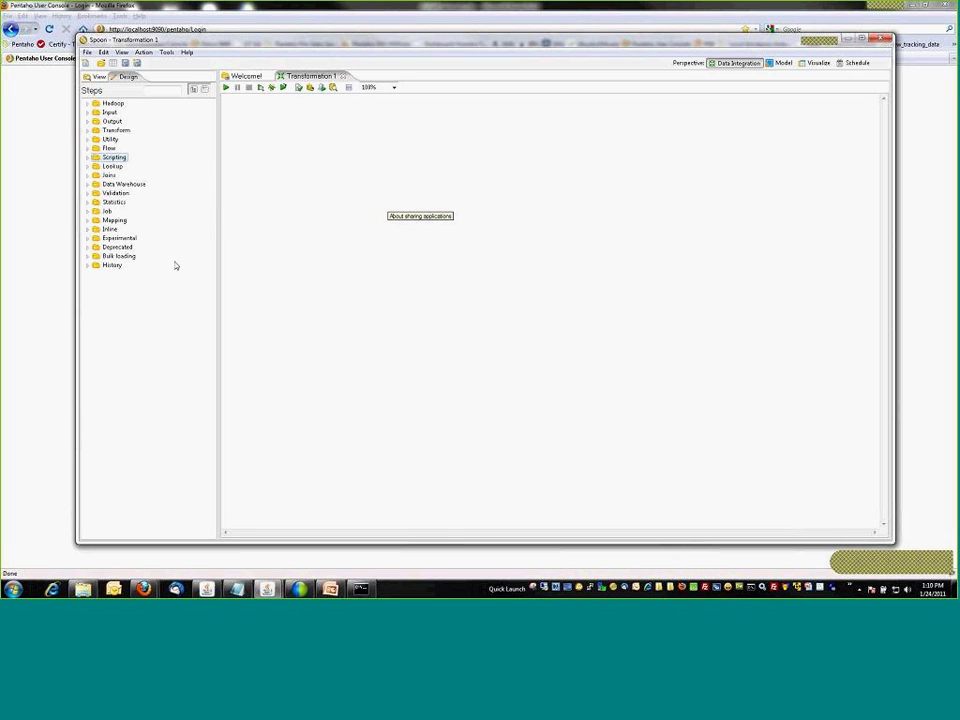
Place an Excel Input step on the transformation canvas with a Table input step above it, and align the two vertically
{"action": "left_click", "coordinate": [89, 113]}
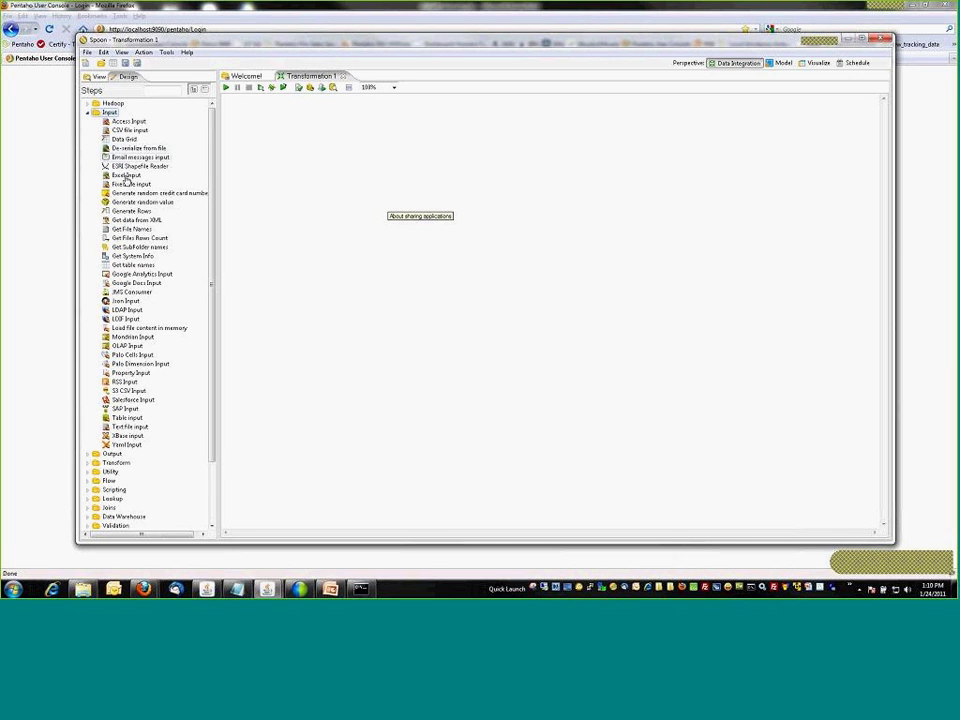
{"action": "left_click_drag", "start_coordinate": [128, 178], "coordinate": [290, 199]}
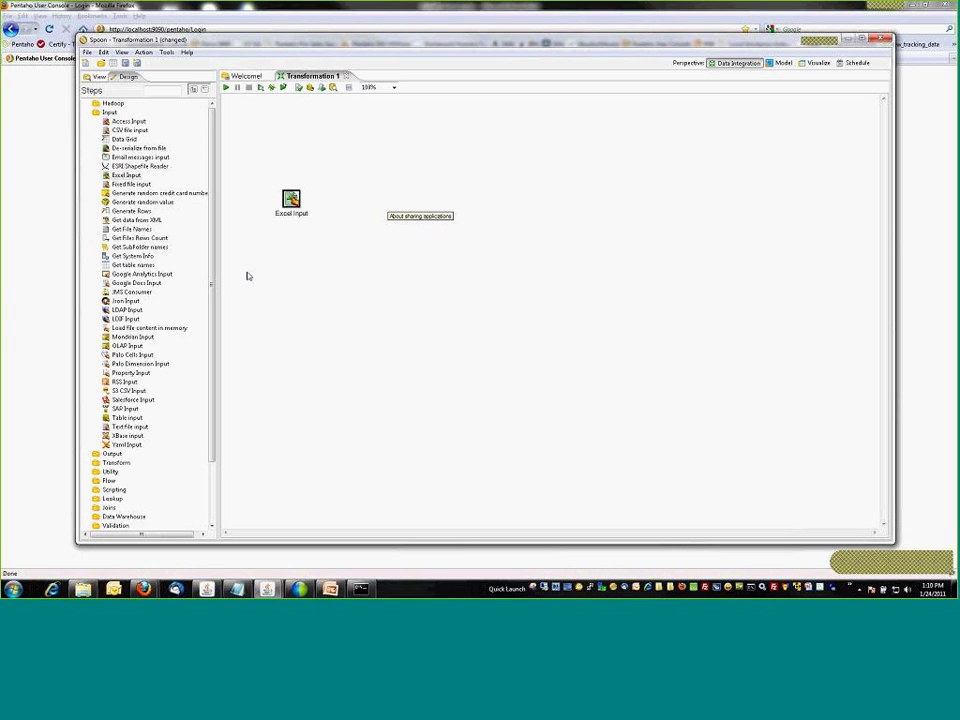
{"action": "left_click_drag", "start_coordinate": [133, 418], "coordinate": [289, 147]}
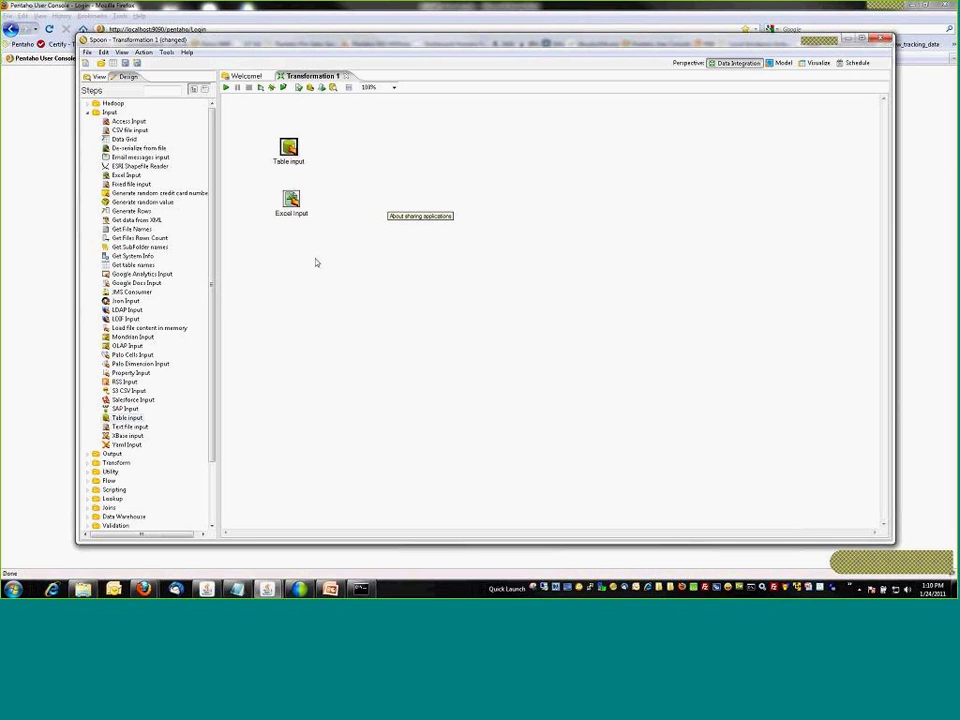
{"action": "left_click_drag", "start_coordinate": [291, 199], "coordinate": [286, 199]}
Add a note reading "Input Data" to the canvas and center it beneath the Excel Input step
{"action": "right_click", "coordinate": [290, 237]}
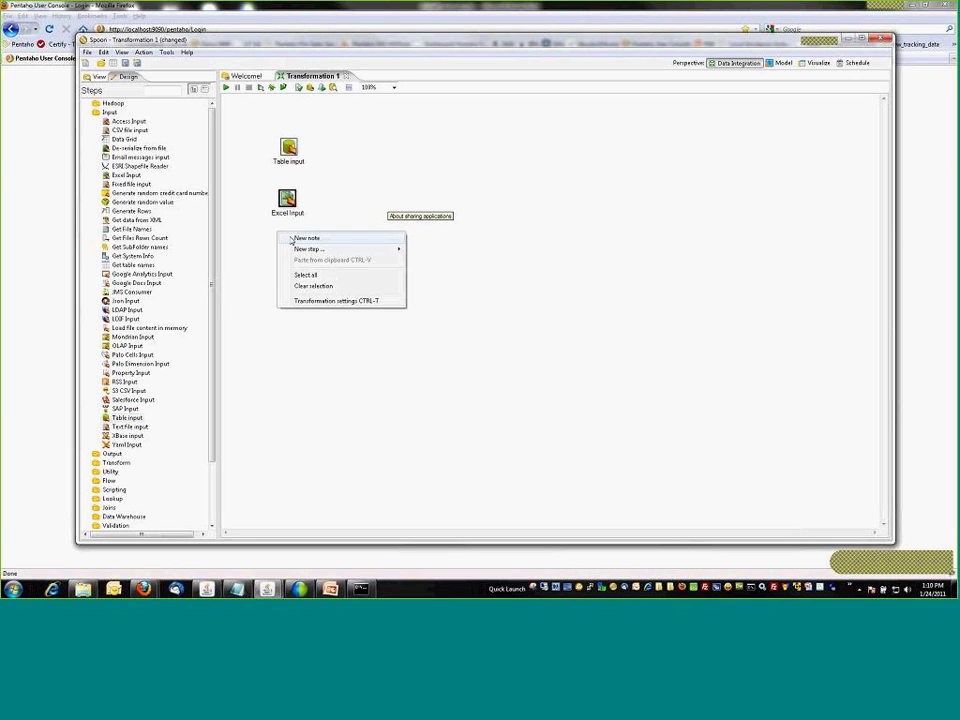
{"action": "left_click", "coordinate": [291, 239]}
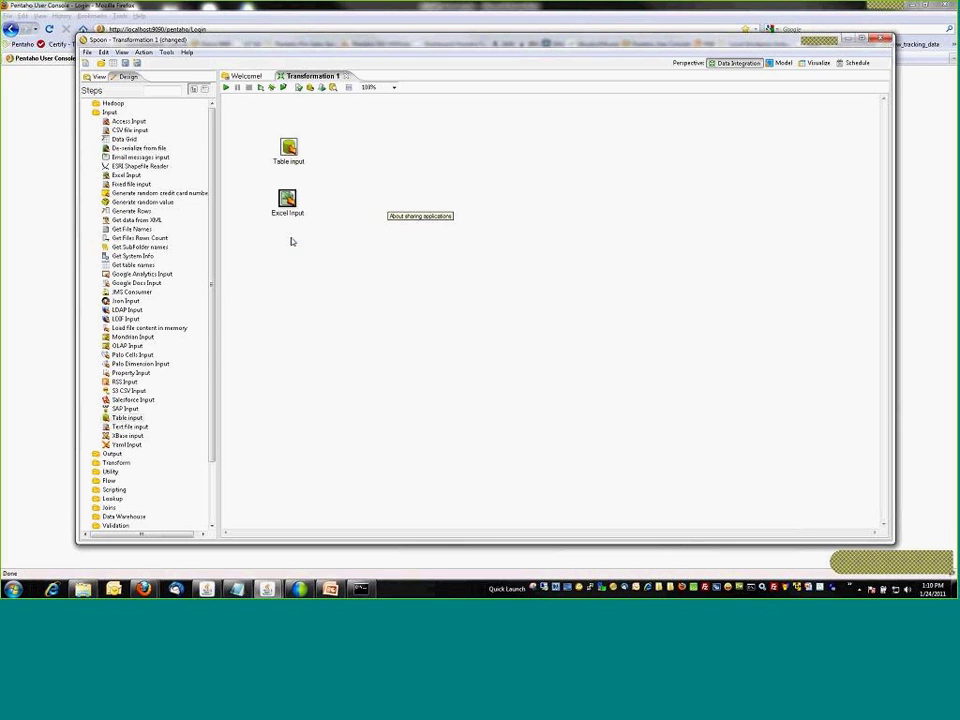
{"action": "type", "text": "INput"}
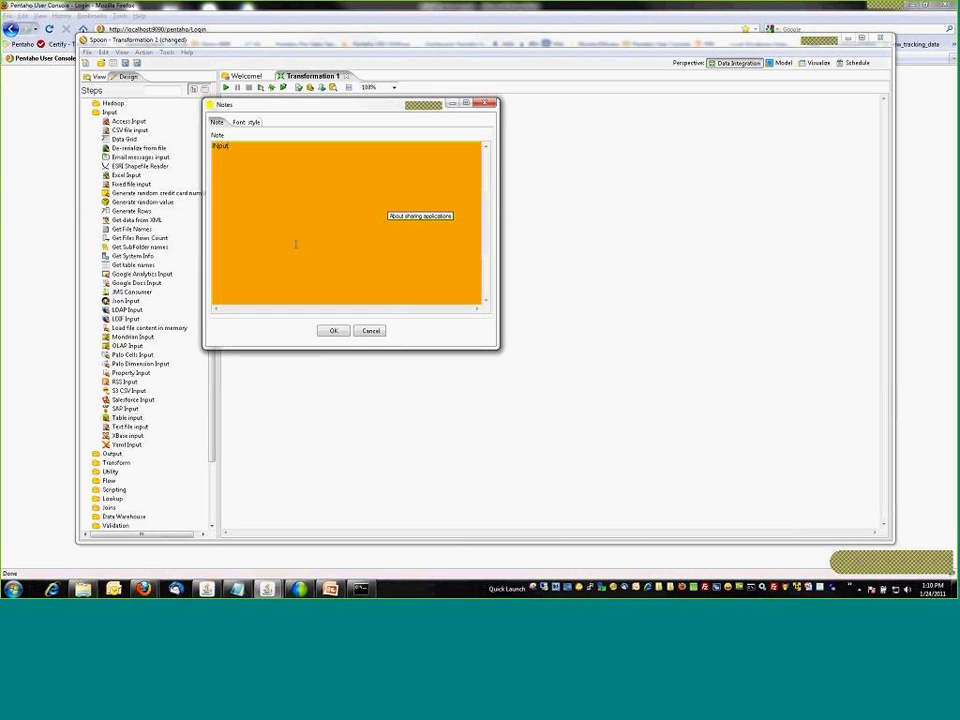
{"action": "type", "text": " Data"}
{"action": "key", "text": "Delete"}
{"action": "left_click", "coordinate": [336, 331]}
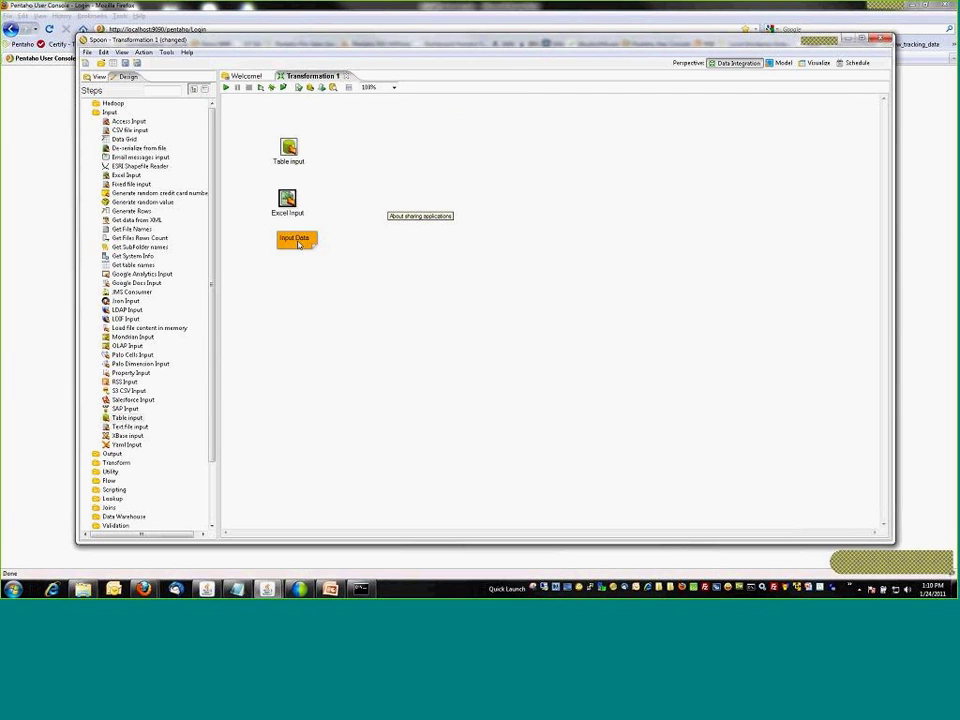
{"action": "left_click_drag", "start_coordinate": [308, 248], "coordinate": [298, 246]}
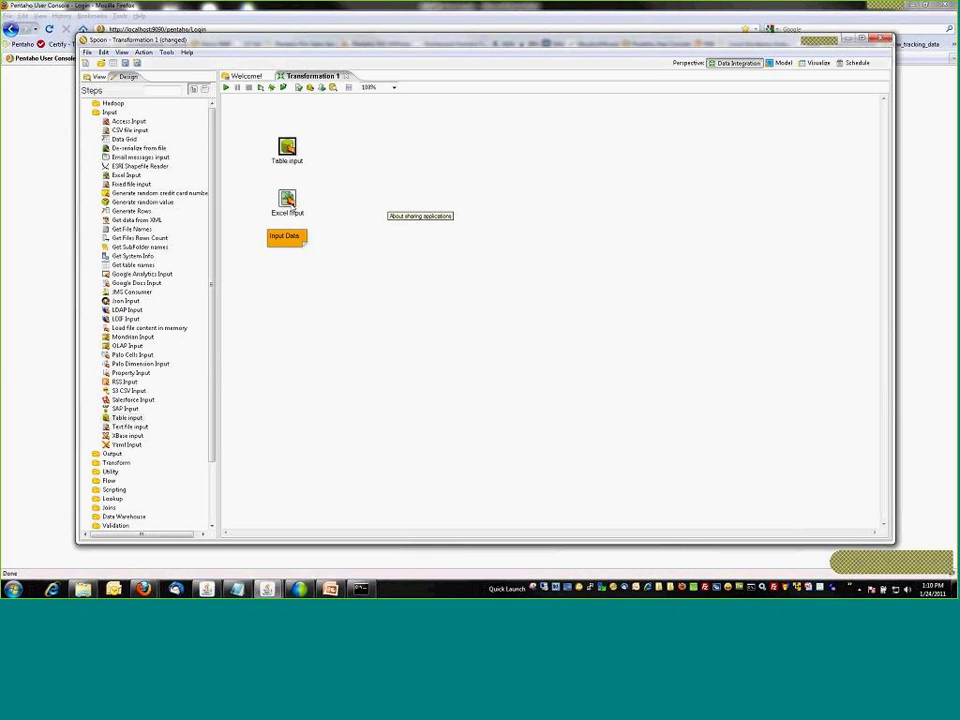
Add C:\FTP\destination\new_no_cat_fruitveg.xls to the selected files of the Excel Input step
{"action": "double_click", "coordinate": [288, 200]}
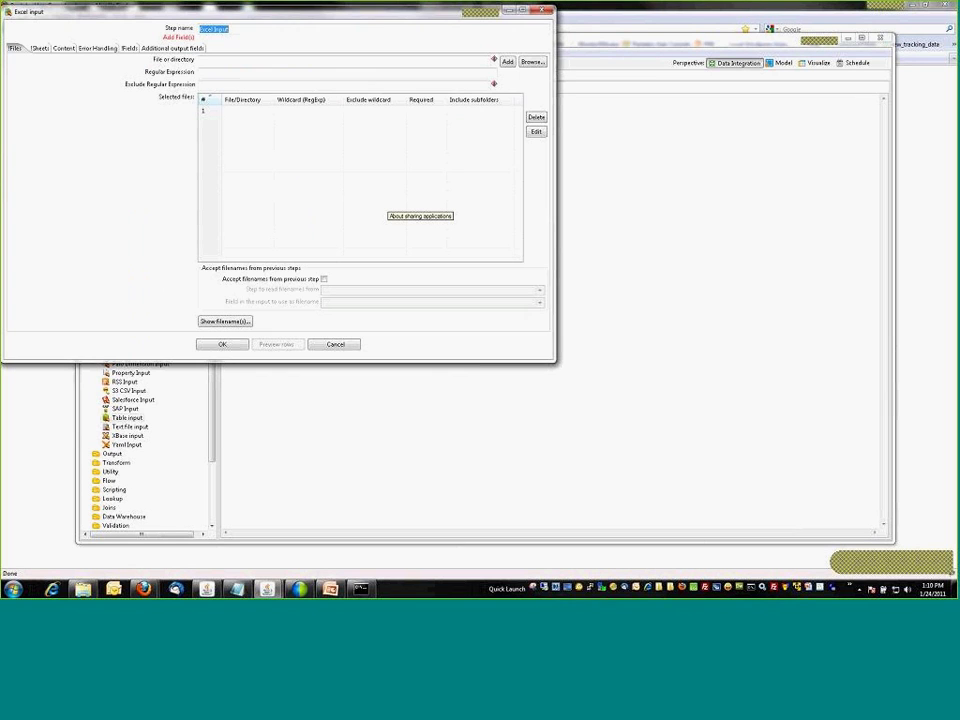
{"action": "left_click", "coordinate": [531, 62]}
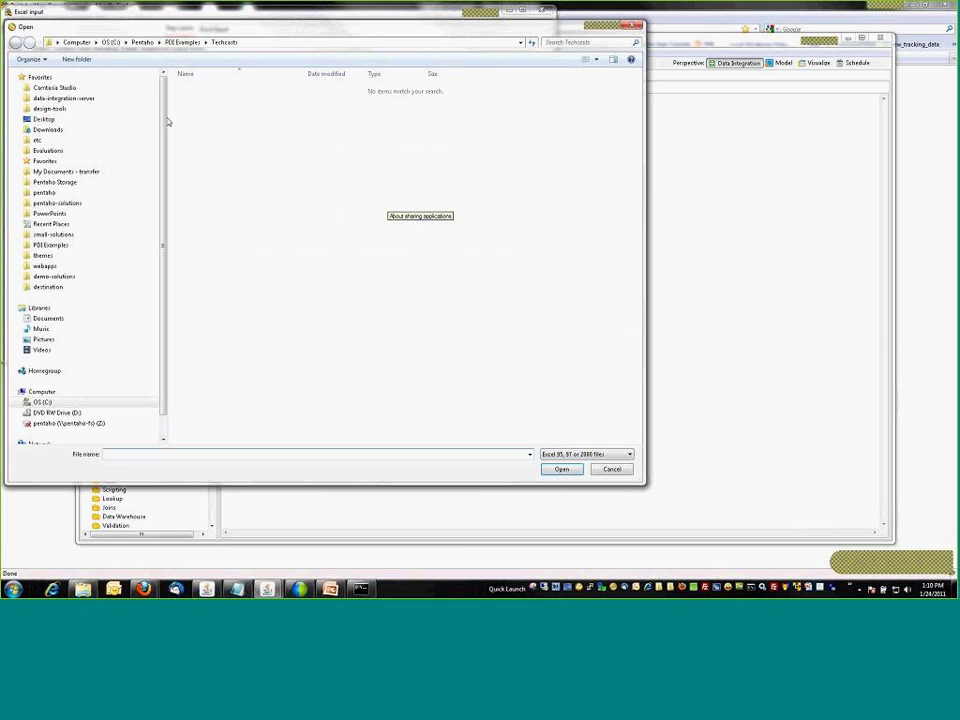
{"action": "left_click", "coordinate": [20, 402]}
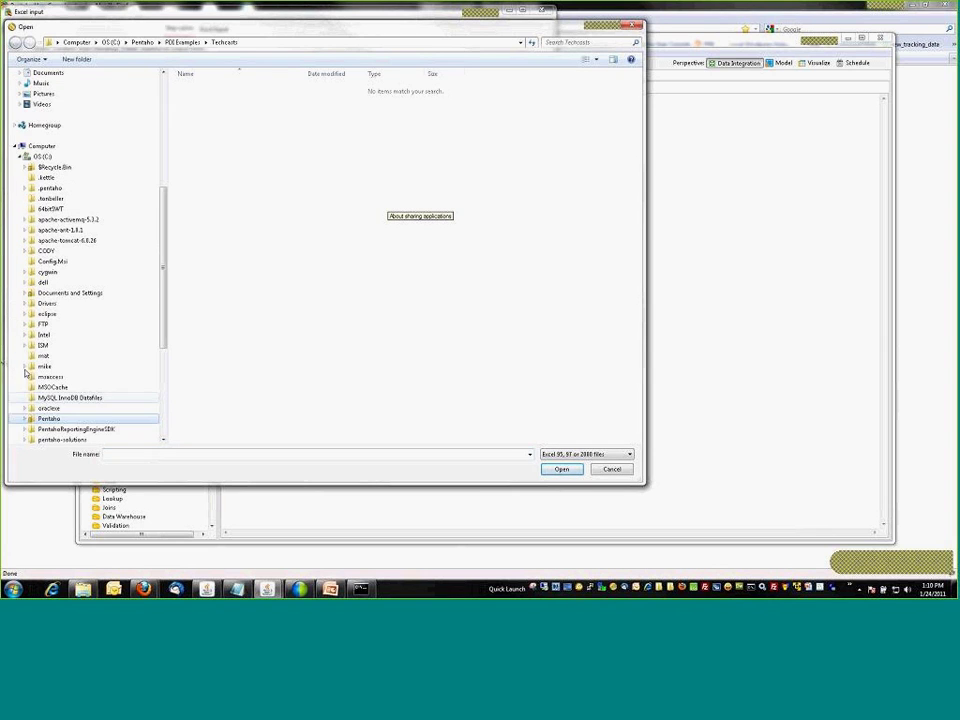
{"action": "left_click", "coordinate": [24, 325]}
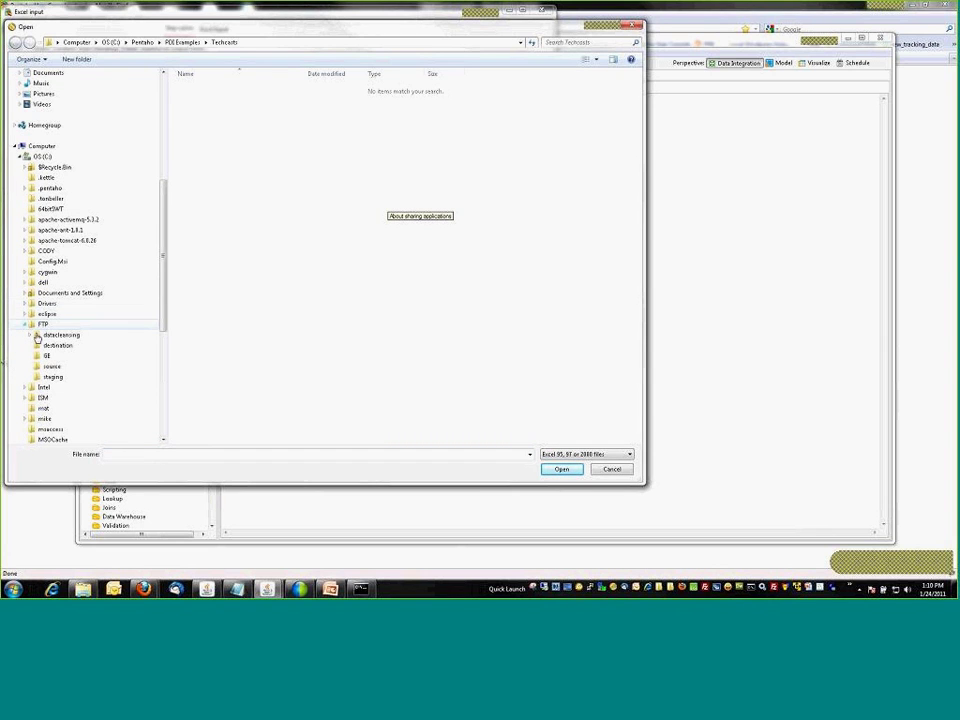
{"action": "left_click", "coordinate": [62, 345]}
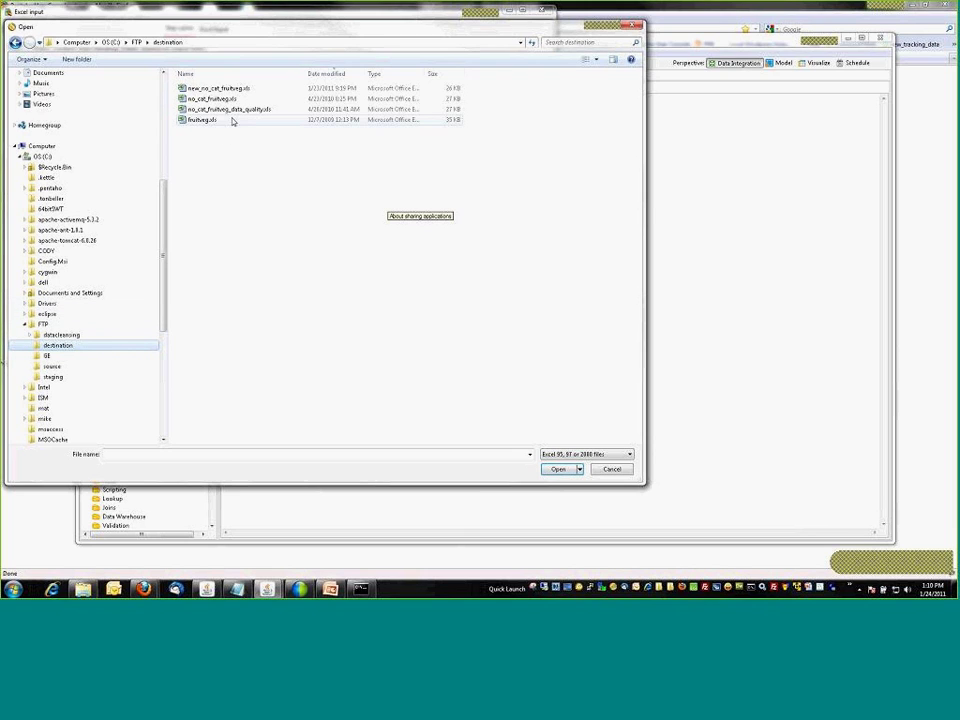
{"action": "double_click", "coordinate": [215, 88]}
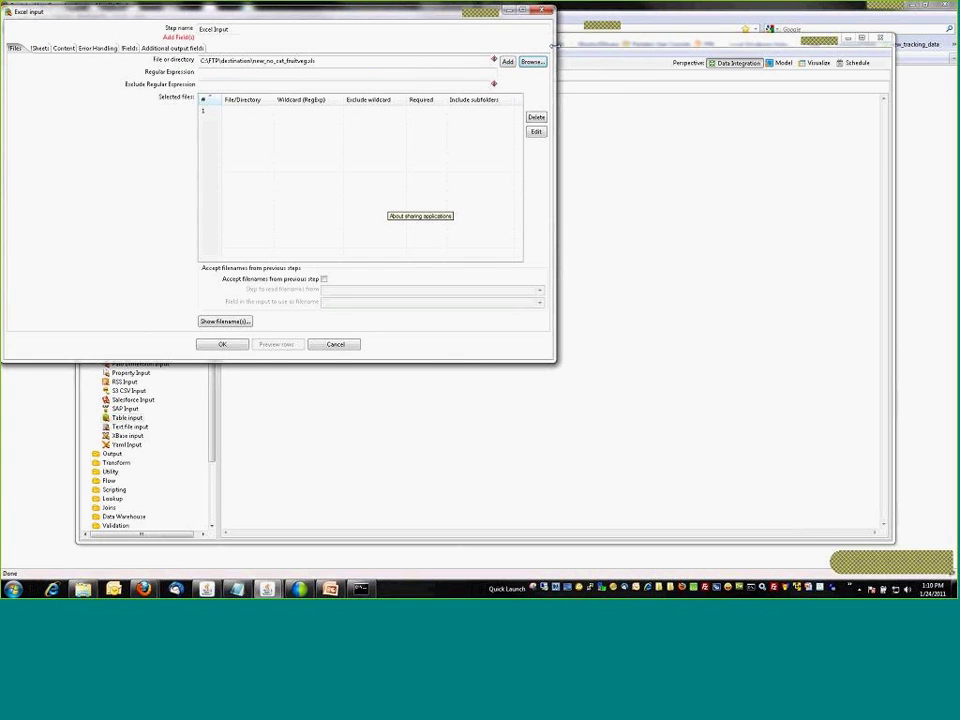
{"action": "left_click", "coordinate": [507, 61]}
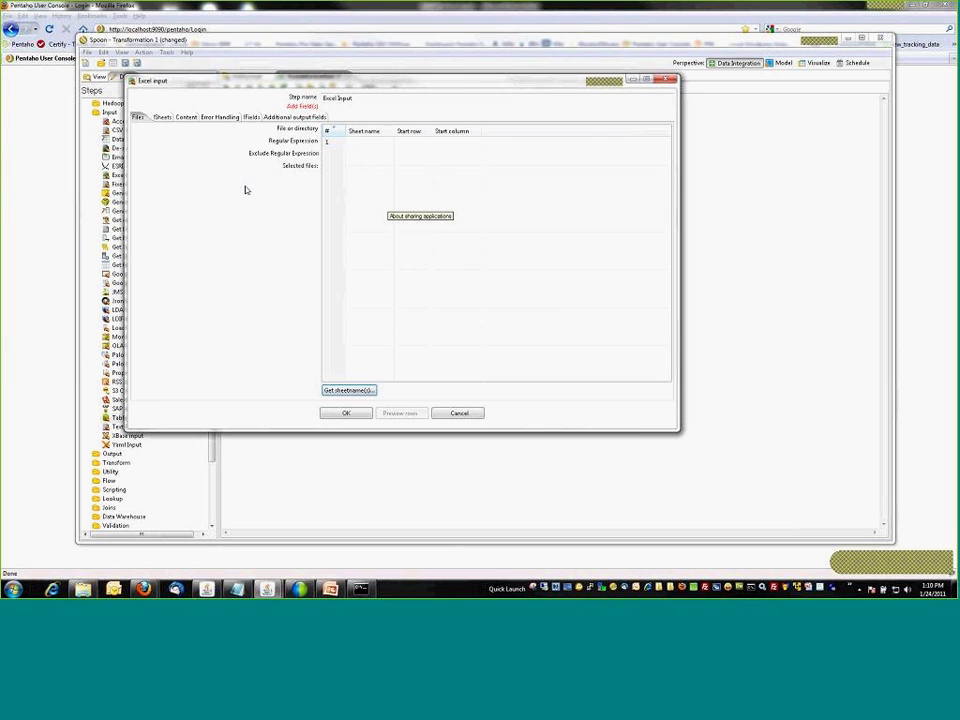
Retrieve the workbook's sheet names and choose Sheet1 as the sheet to read
{"action": "left_click", "coordinate": [156, 117]}
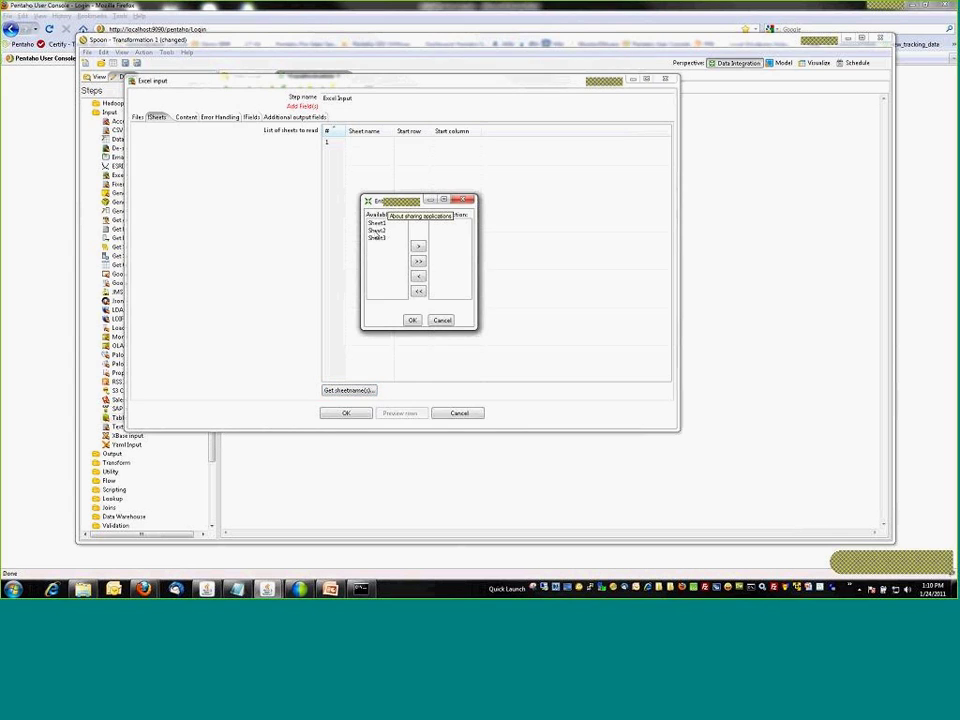
{"action": "left_click", "coordinate": [418, 247]}
{"action": "left_click", "coordinate": [412, 321]}
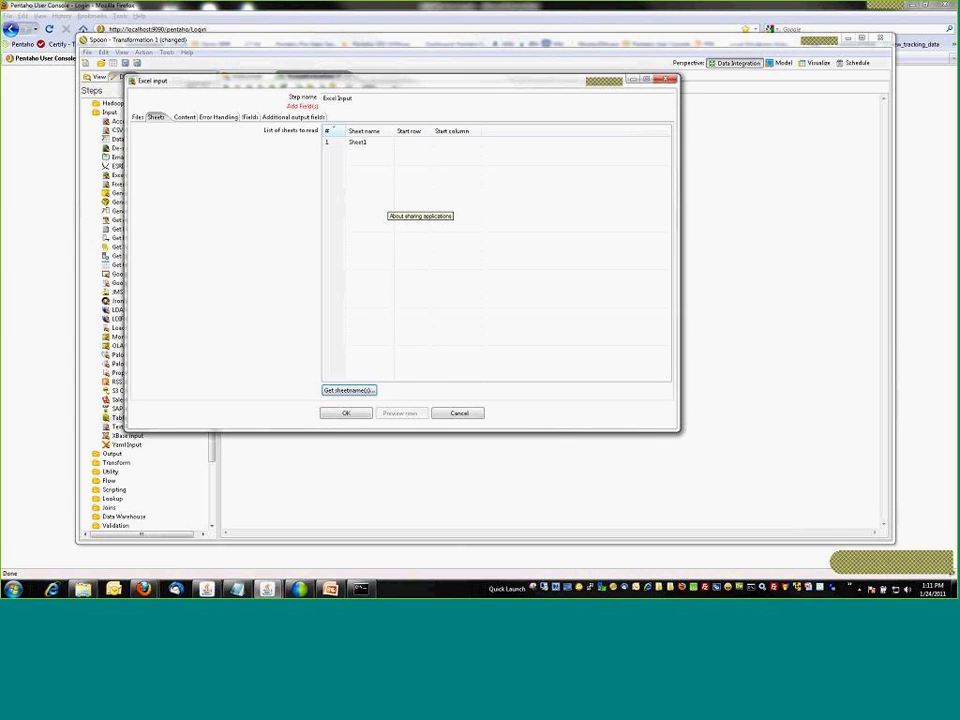
Check the Excel Input's content and error handling options, and get its fields from the header row
{"action": "left_click", "coordinate": [187, 119]}
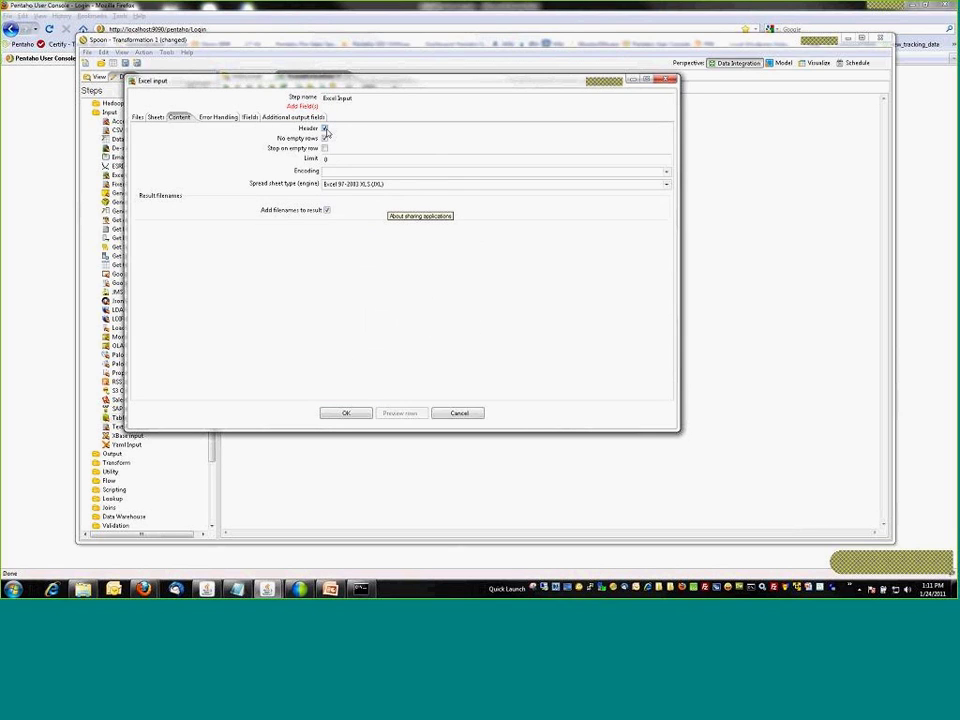
{"action": "left_click", "coordinate": [324, 148]}
{"action": "left_click", "coordinate": [233, 118]}
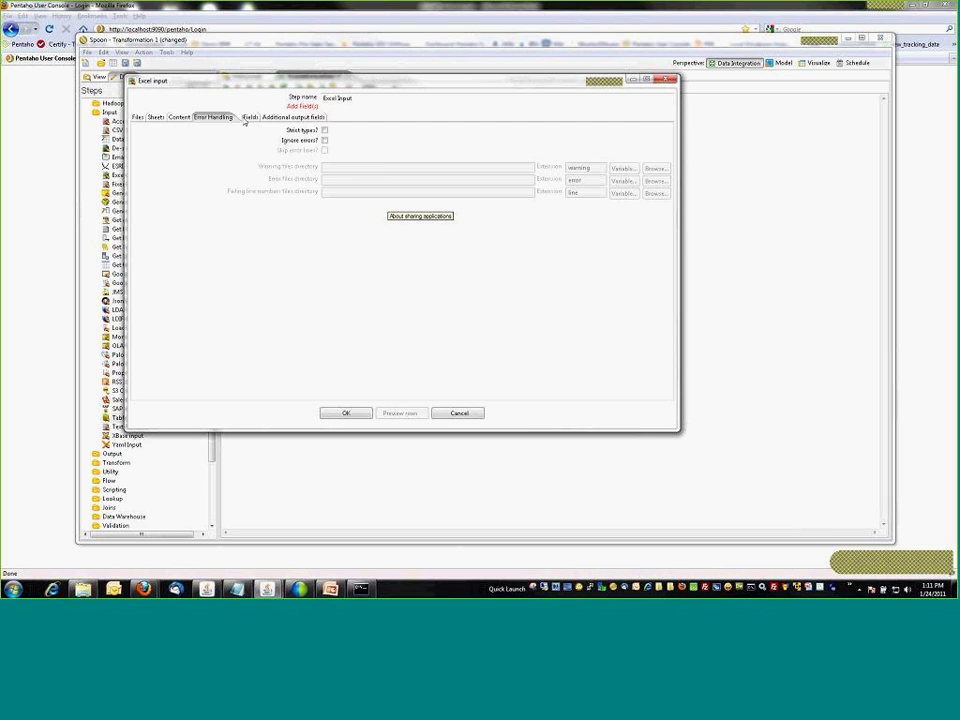
{"action": "left_click", "coordinate": [247, 118]}
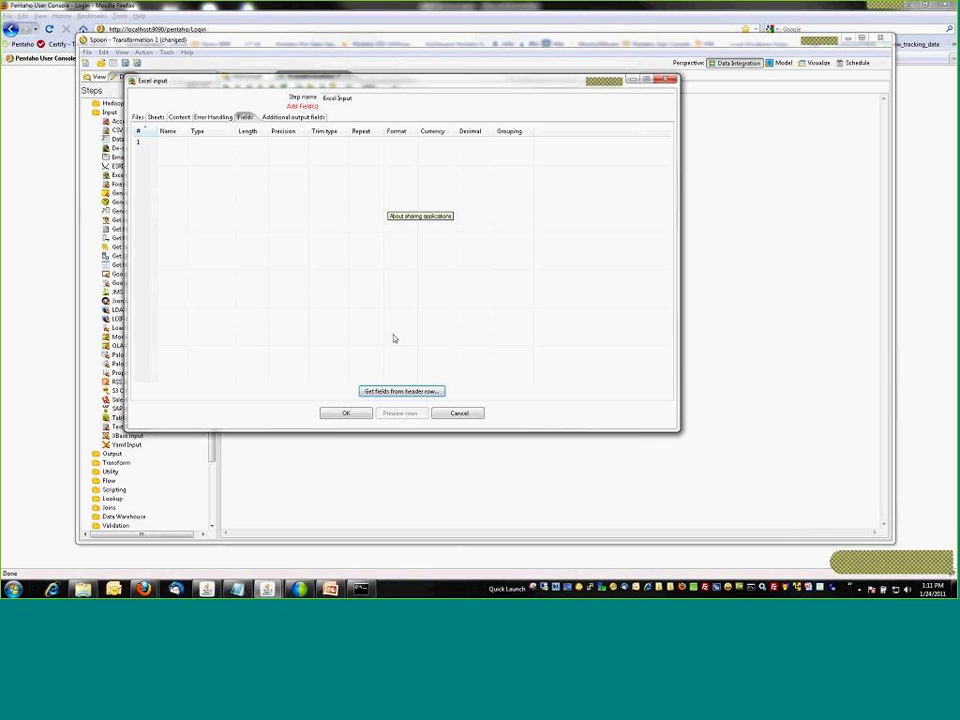
{"action": "left_click", "coordinate": [403, 391]}
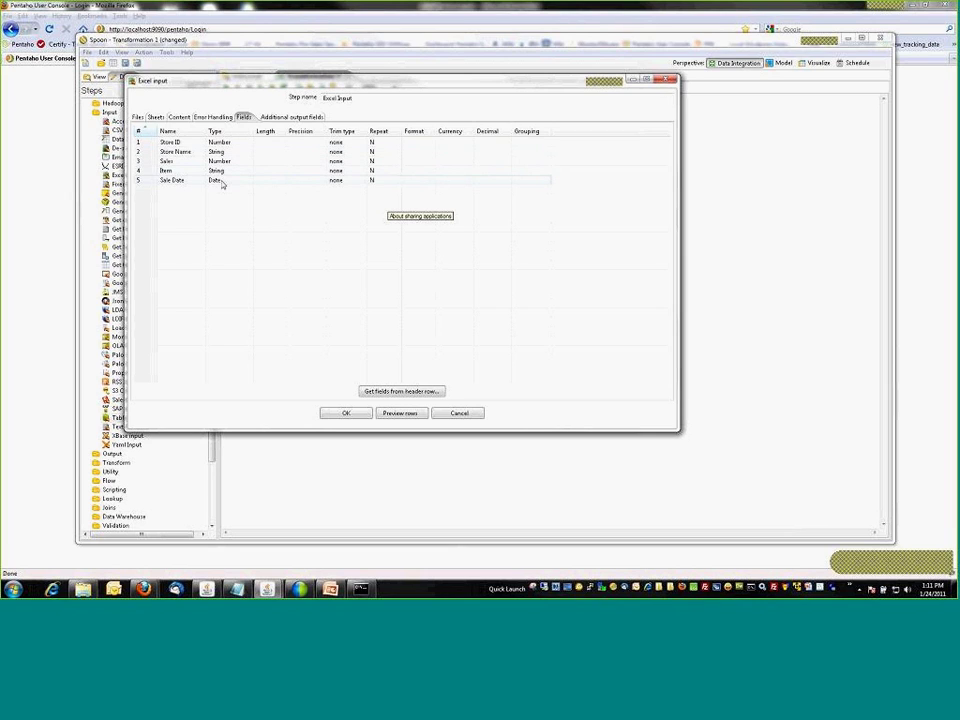
Preview the Excel Input data with a preview size of 1000 rows
{"action": "left_click", "coordinate": [402, 416]}
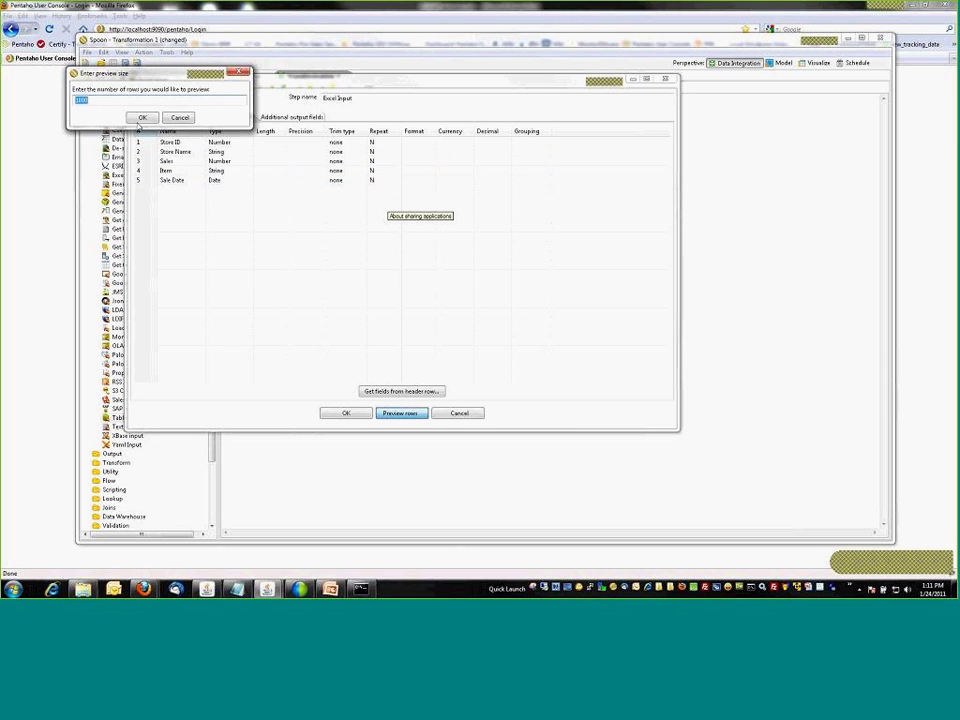
{"action": "key", "text": "Return"}
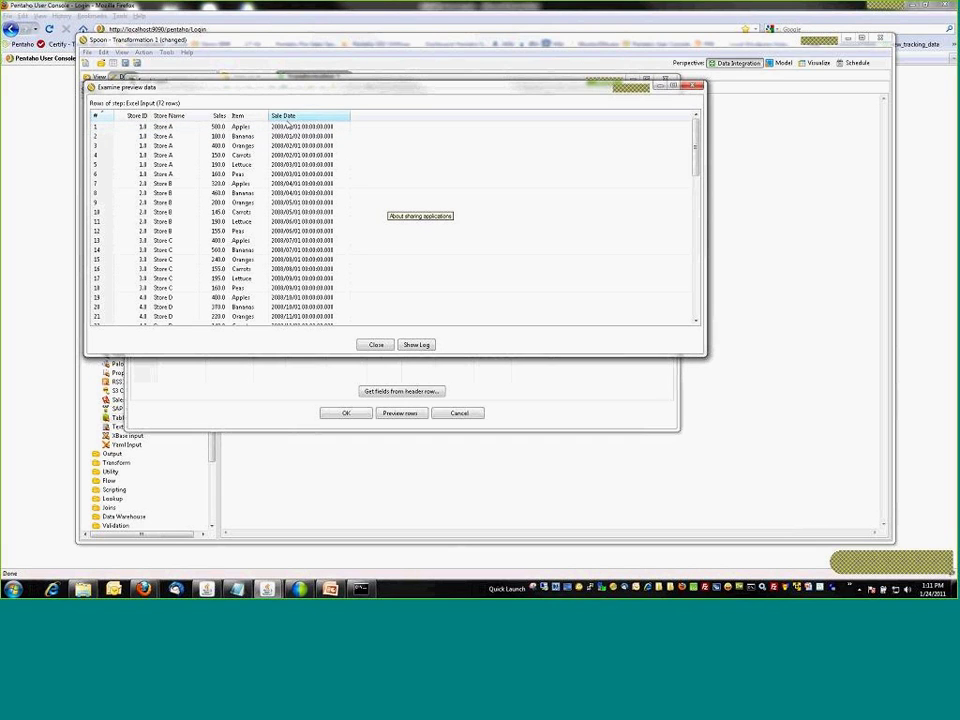
Close the data preview and accept the Excel Input configuration
{"action": "left_click", "coordinate": [376, 344]}
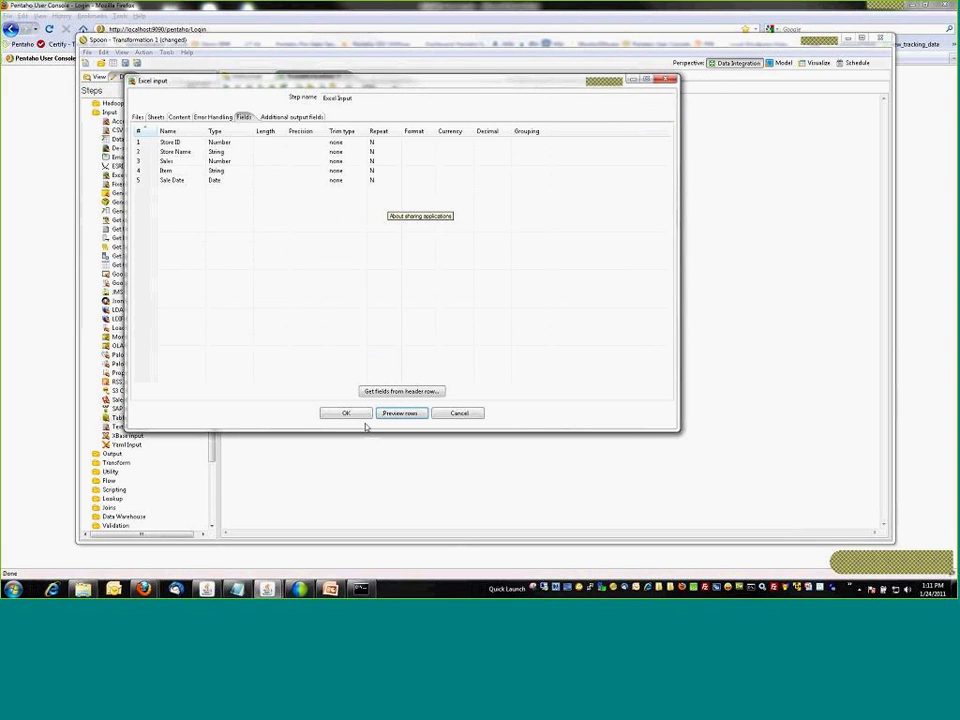
{"action": "left_click", "coordinate": [346, 413]}
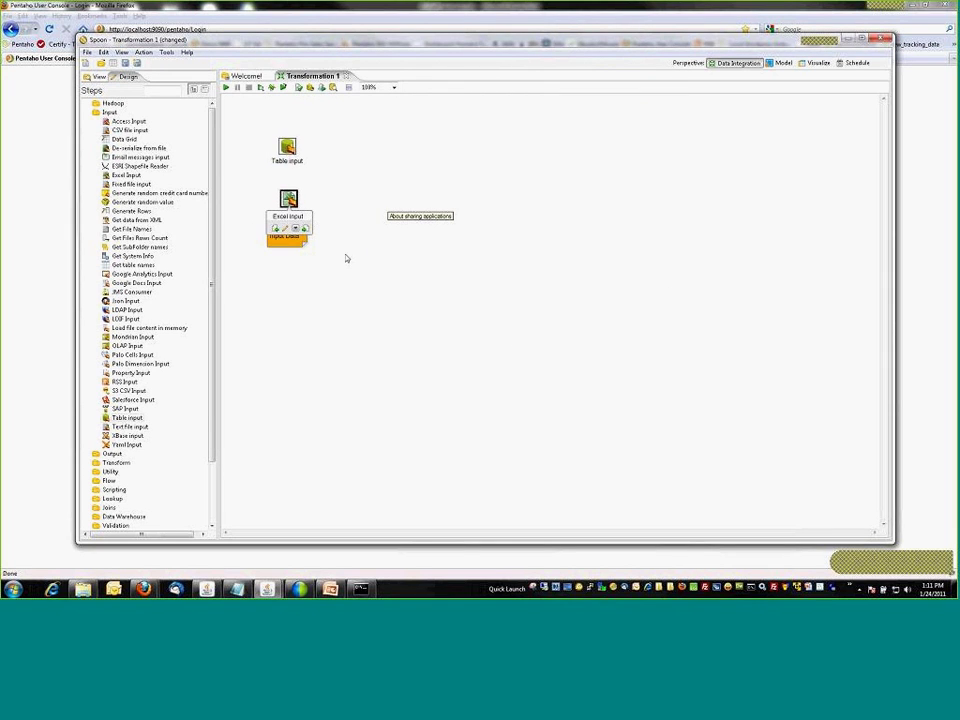
Open the Table input step and create a new MySQL database connection for it, named Test
{"action": "mouse_move", "coordinate": [289, 150]}
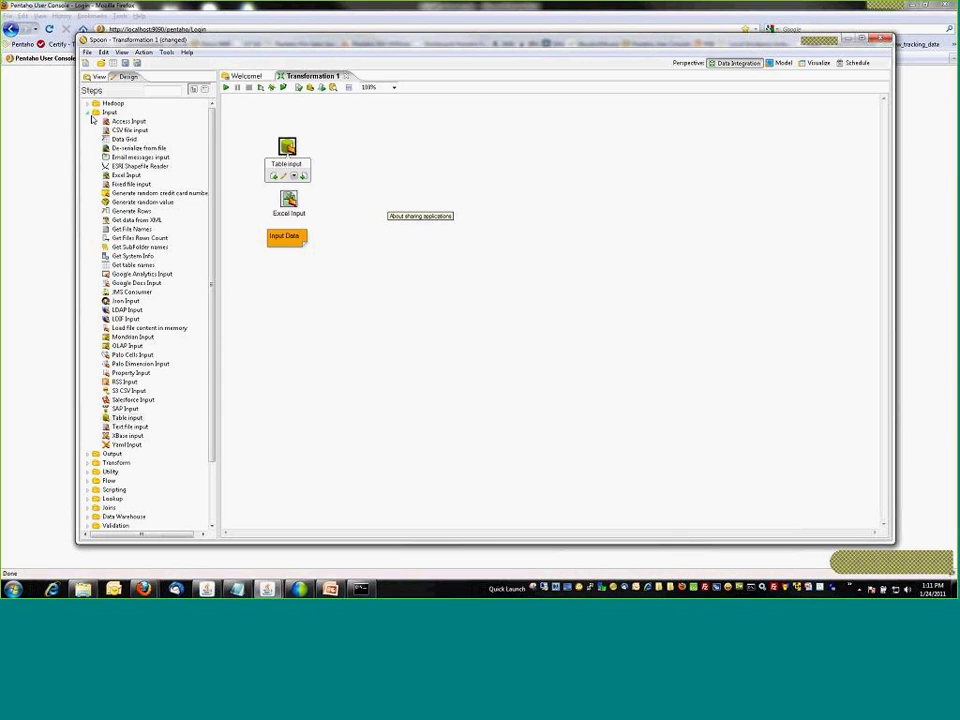
{"action": "double_click", "coordinate": [289, 148]}
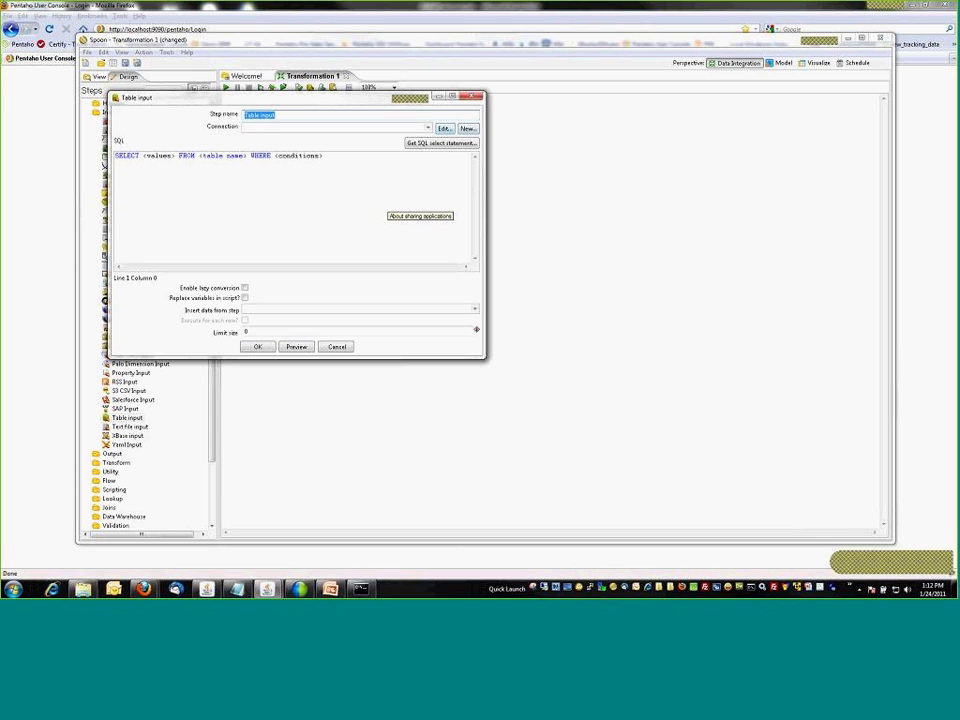
{"action": "left_click", "coordinate": [428, 128]}
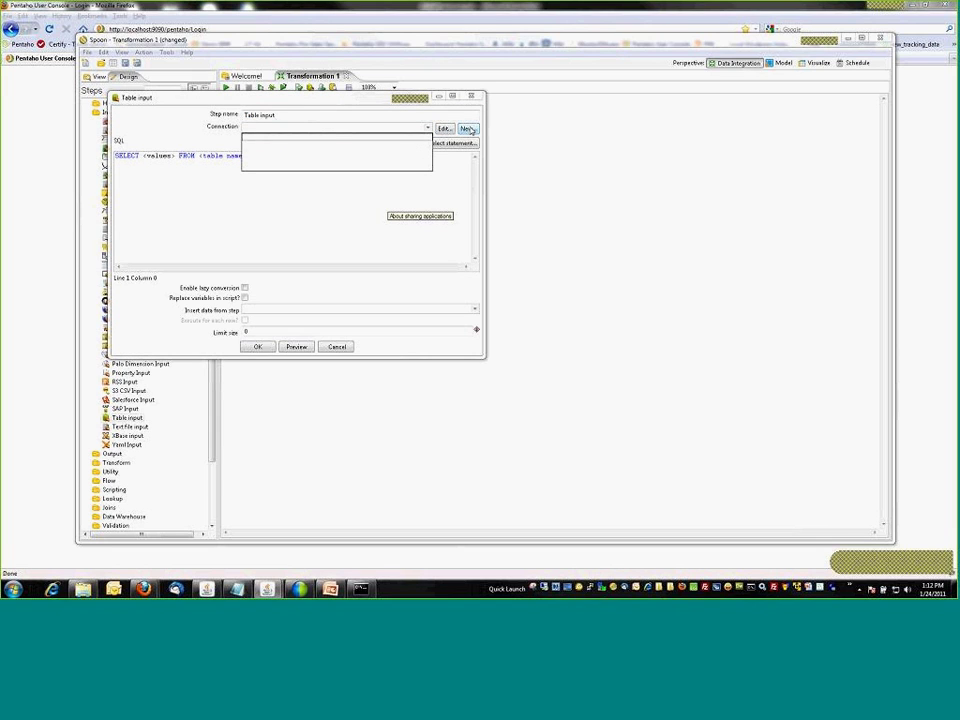
{"action": "left_click", "coordinate": [467, 129]}
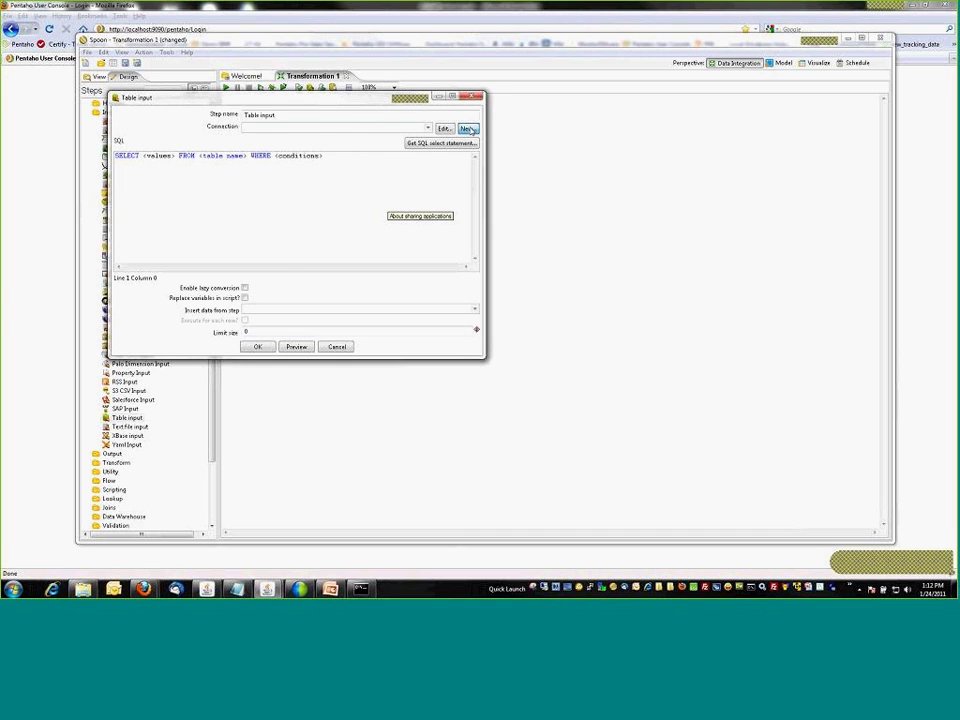
{"action": "left_click", "coordinate": [338, 79]}
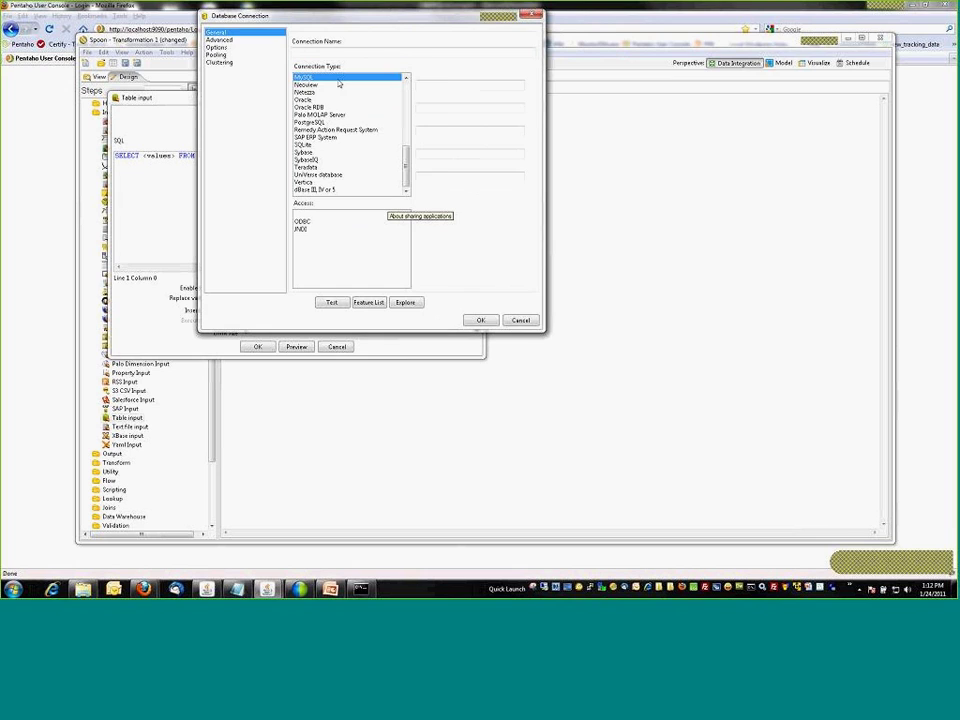
{"action": "left_click", "coordinate": [324, 50]}
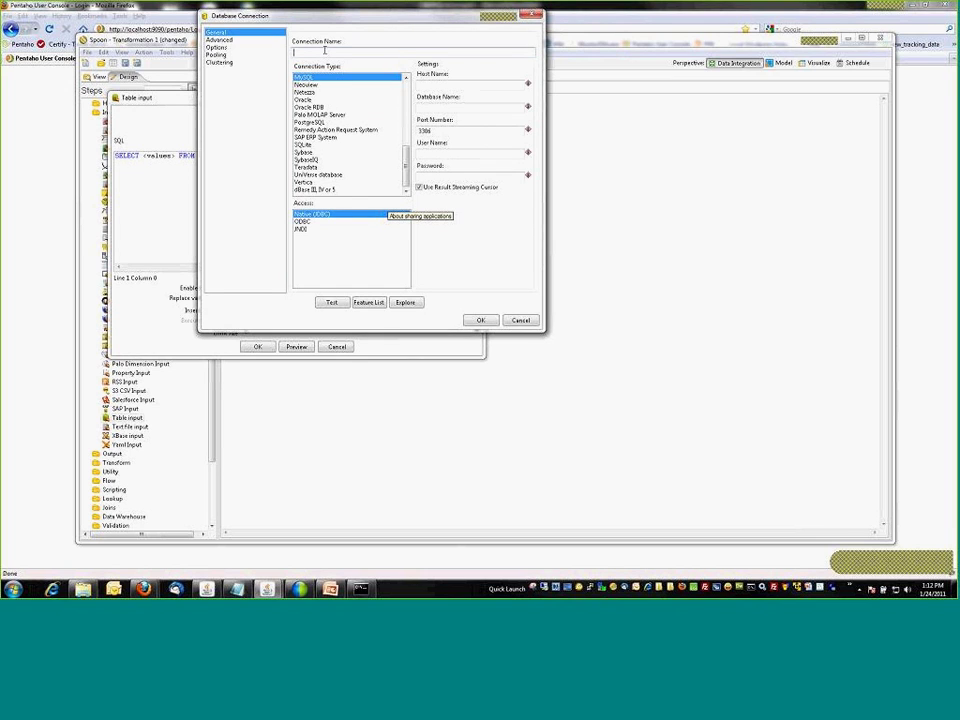
{"action": "type", "text": "Test"}
Set the connection's host to localhost, database to test, port to 3308 and user name to pentaho_user, and enter the database password
{"action": "left_click", "coordinate": [429, 85]}
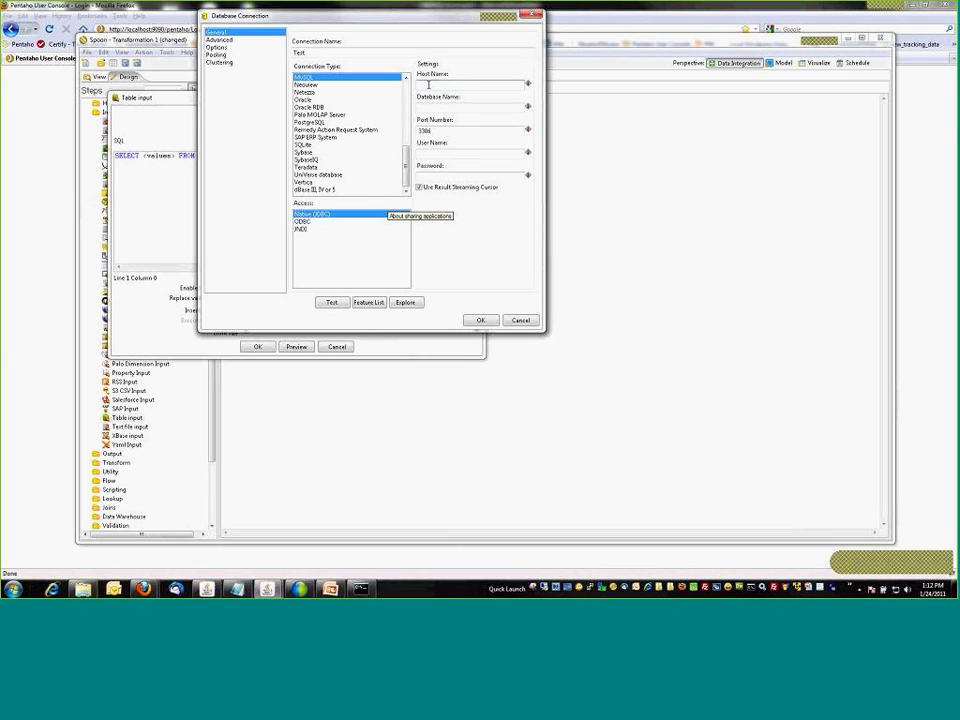
{"action": "type", "text": "localhost"}
{"action": "key", "text": "Tab"}
{"action": "type", "text": "test"}
{"action": "left_click", "coordinate": [452, 128]}
{"action": "type", "text": "3306"}
{"action": "left_click", "coordinate": [448, 154]}
{"action": "type", "text": "pentaho_user"}
{"action": "left_click", "coordinate": [440, 177]}
{"action": "type", "text": "password"}
Switch to Windows Explorer and look at the JDBC driver files in design-tools\pdi-ee\data-integration\libext\JDBC
{"action": "left_click", "coordinate": [88, 592]}
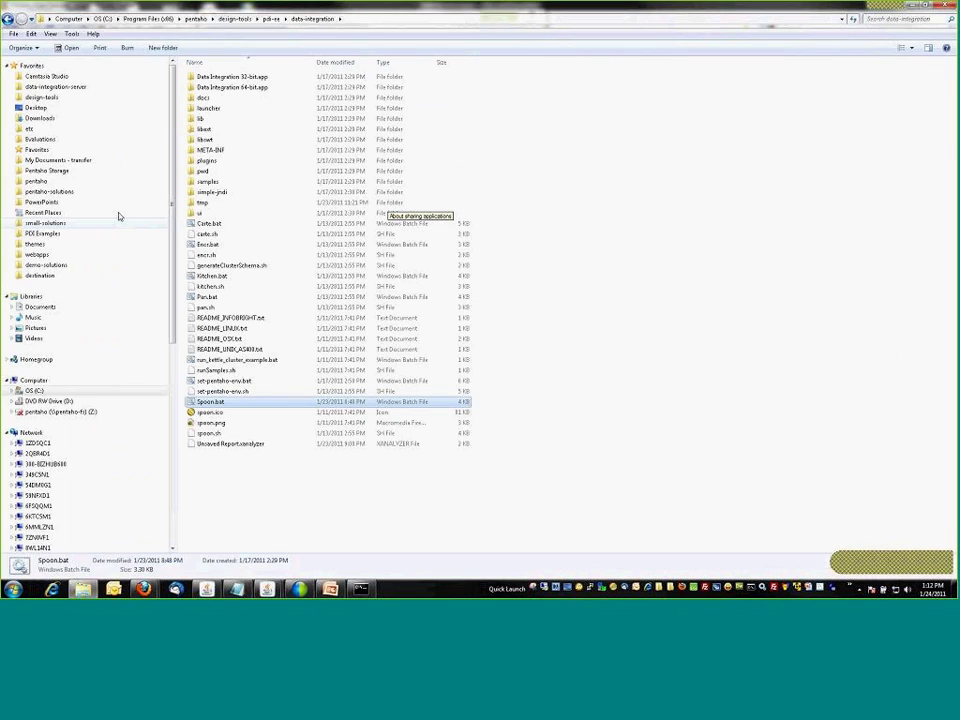
{"action": "left_click", "coordinate": [68, 99]}
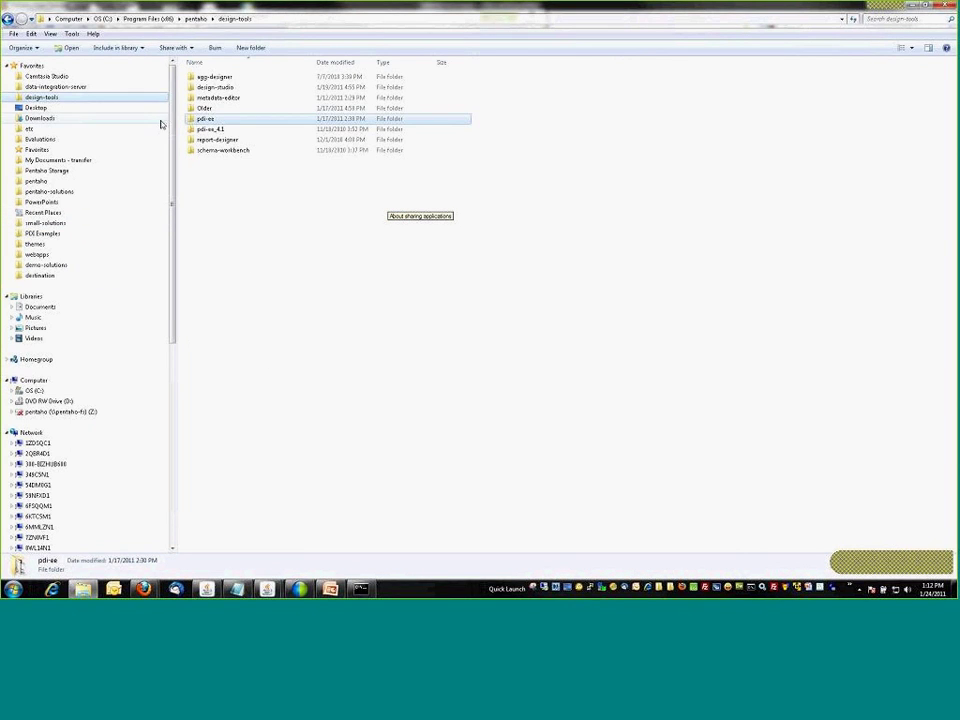
{"action": "double_click", "coordinate": [206, 116]}
{"action": "double_click", "coordinate": [214, 79]}
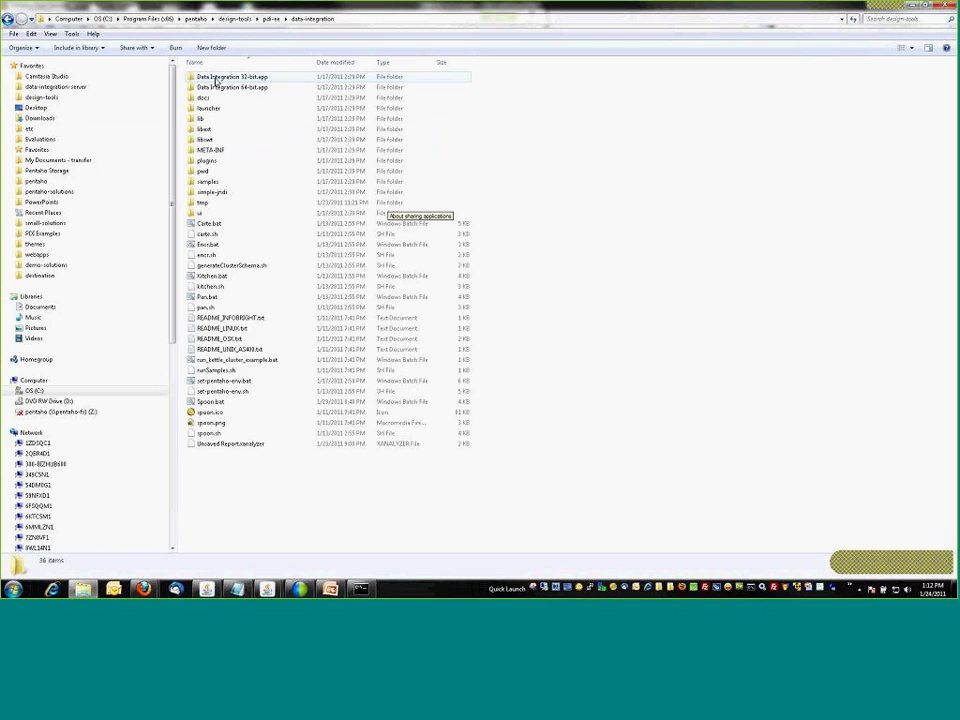
{"action": "left_click", "coordinate": [215, 129]}
{"action": "double_click", "coordinate": [215, 129]}
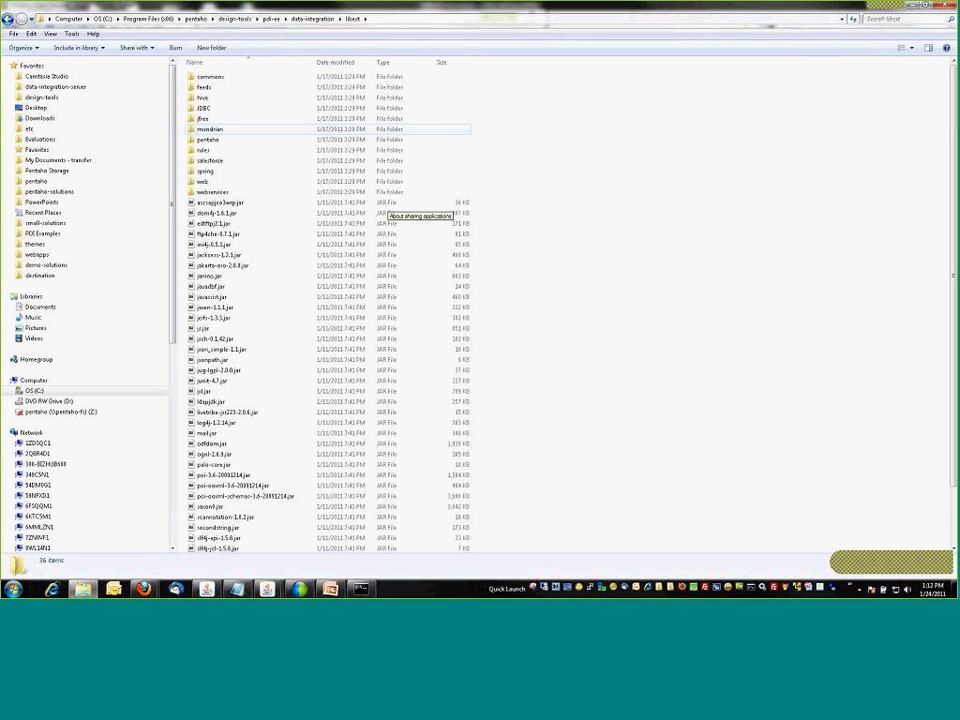
{"action": "double_click", "coordinate": [214, 111]}
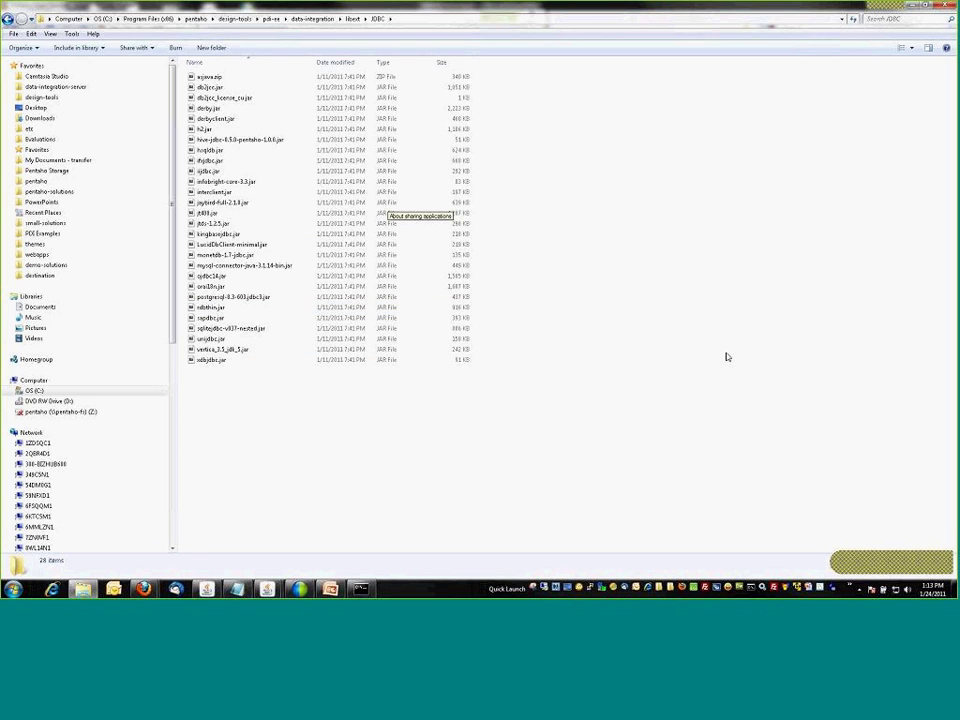
Return to Spoon's Database Connection settings, test the Test connection and save it
{"action": "key", "text": "alt+Tab"}
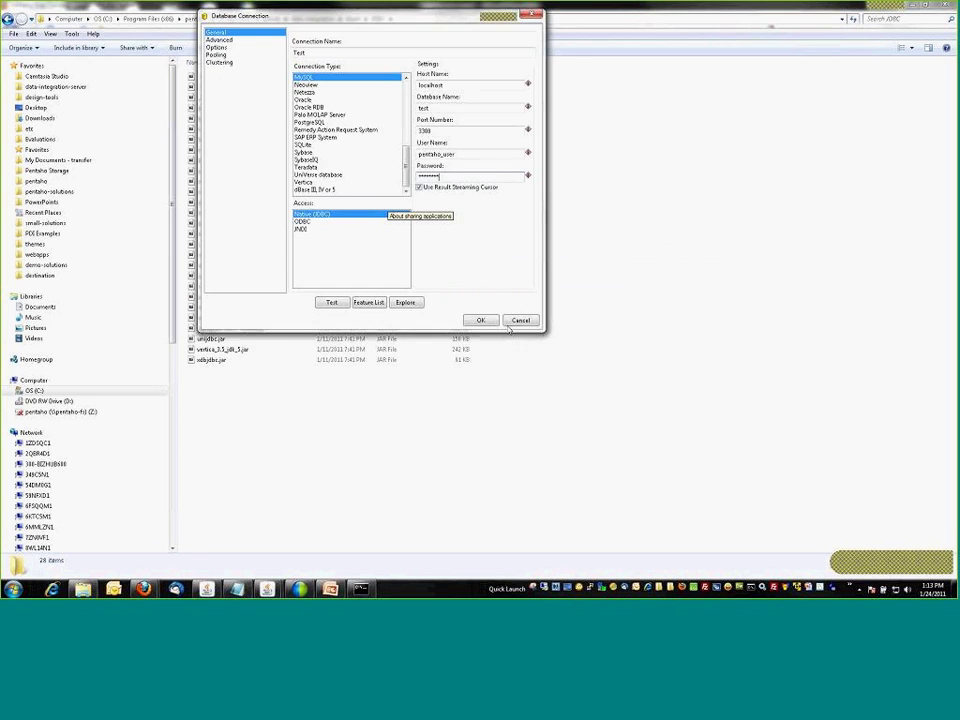
{"action": "mouse_move", "coordinate": [276, 592]}
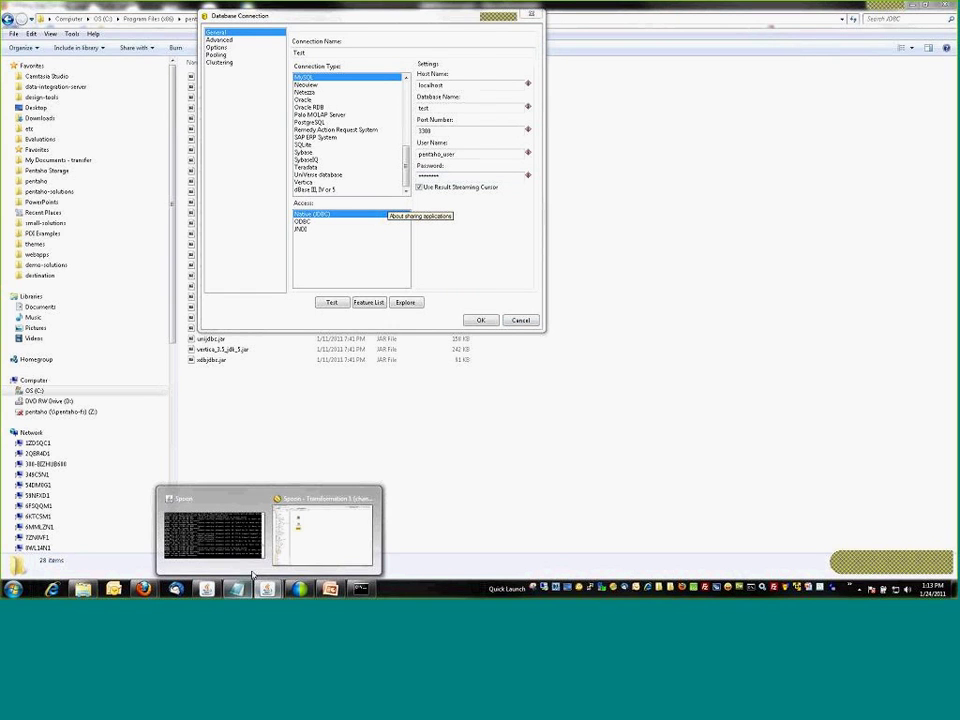
{"action": "left_click", "coordinate": [315, 561]}
{"action": "key", "text": "alt+Tab"}
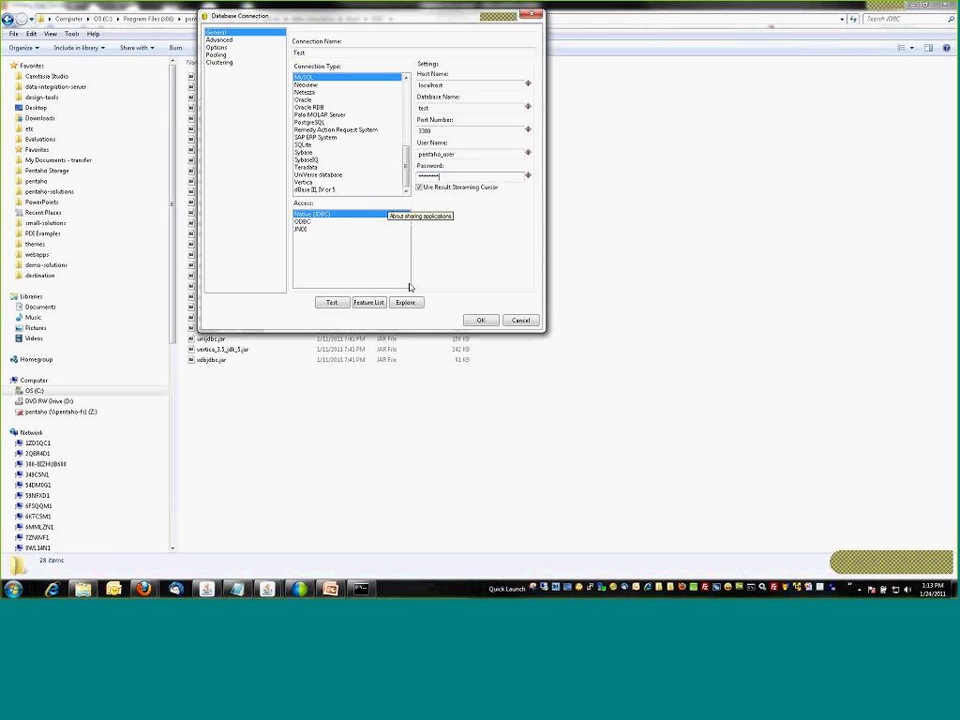
{"action": "left_click", "coordinate": [332, 302]}
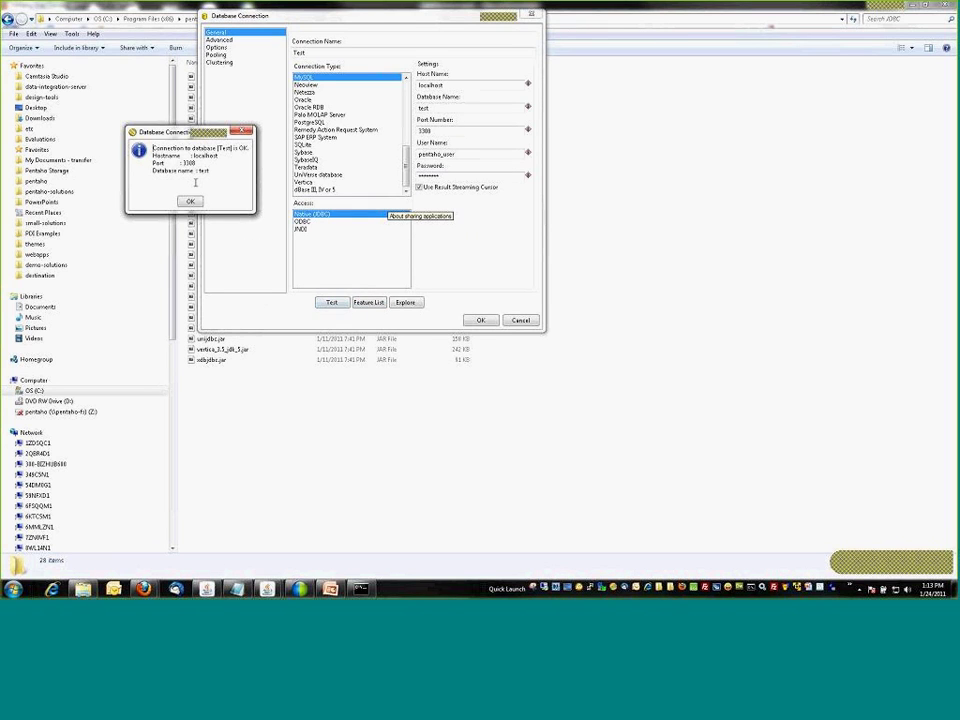
{"action": "left_click", "coordinate": [190, 201]}
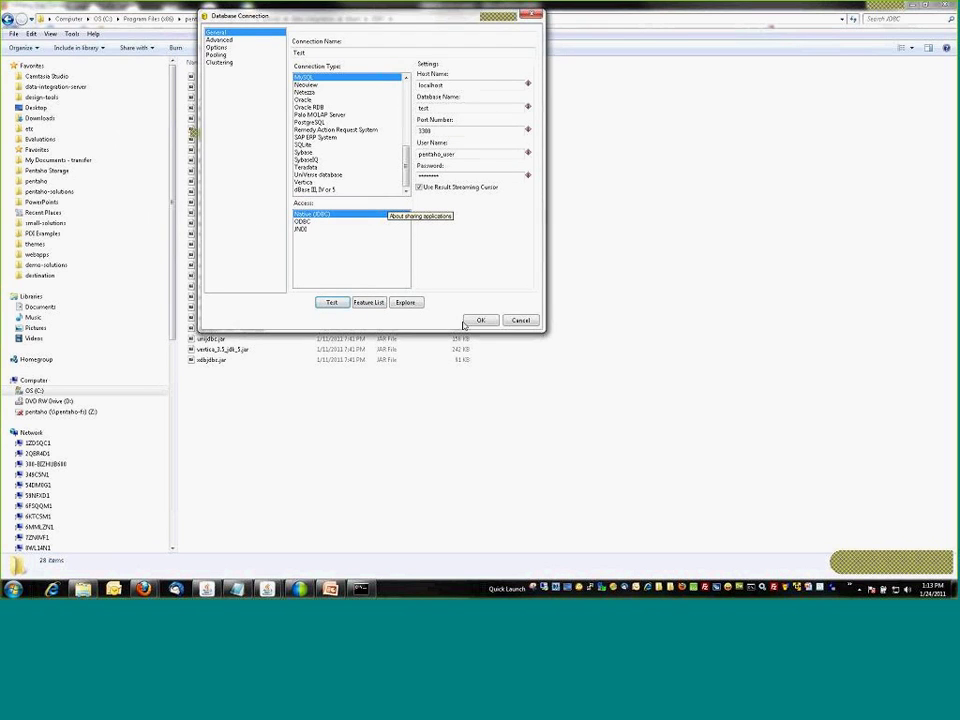
{"action": "left_click", "coordinate": [474, 321]}
{"action": "key", "text": "alt+Tab"}
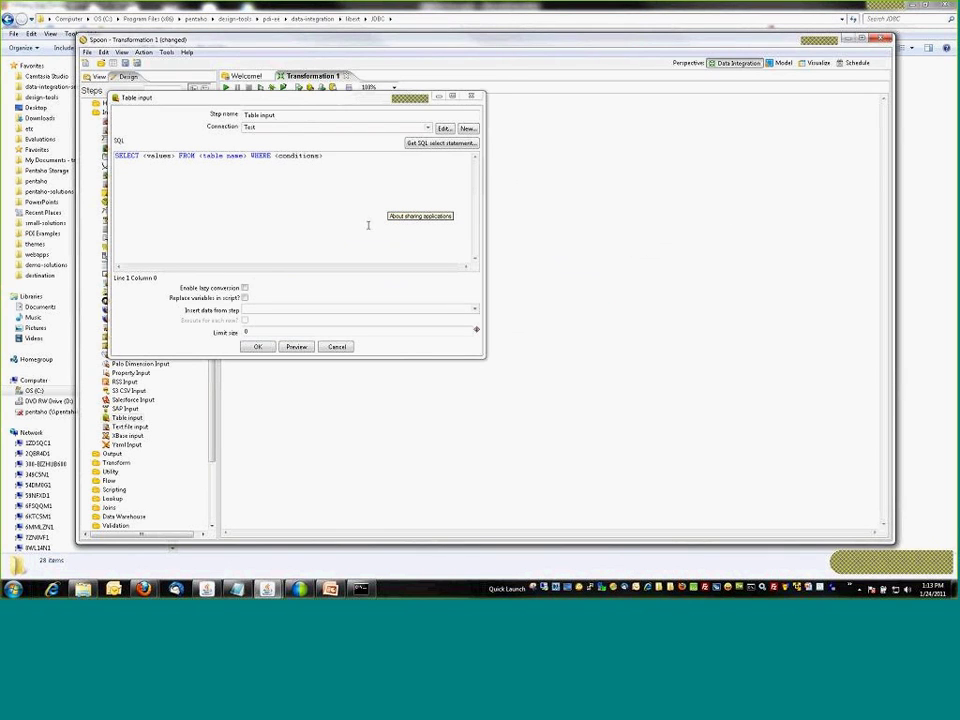
Preview the fruit_regions table in the Test database and generate the Table input's SQL select statement from it, including field names
{"action": "left_click", "coordinate": [432, 144]}
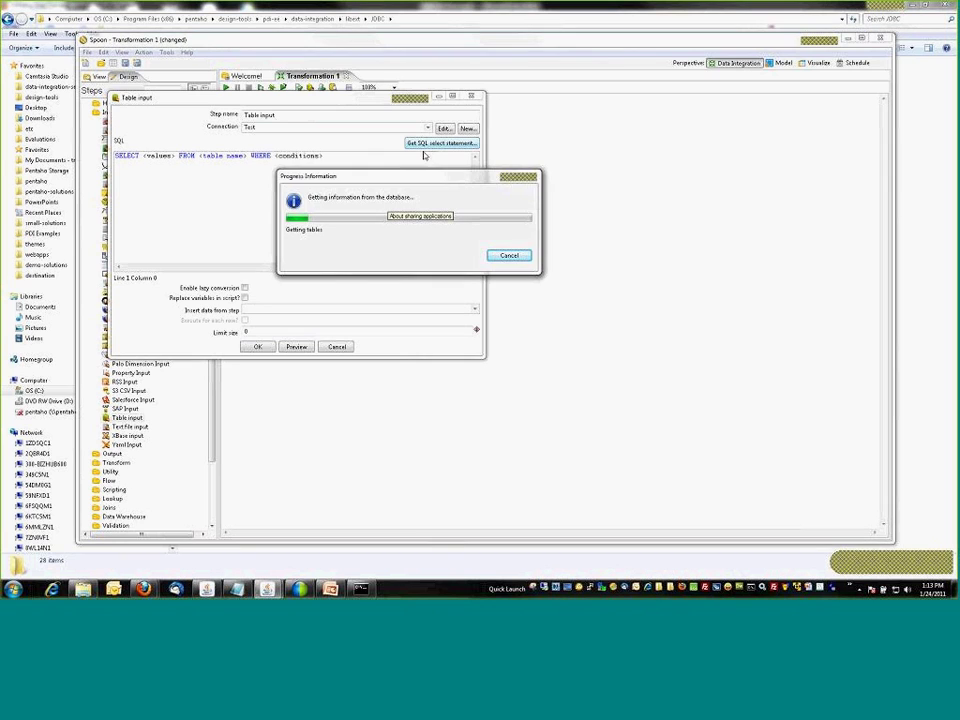
{"action": "left_click", "coordinate": [222, 150]}
{"action": "left_click", "coordinate": [231, 167]}
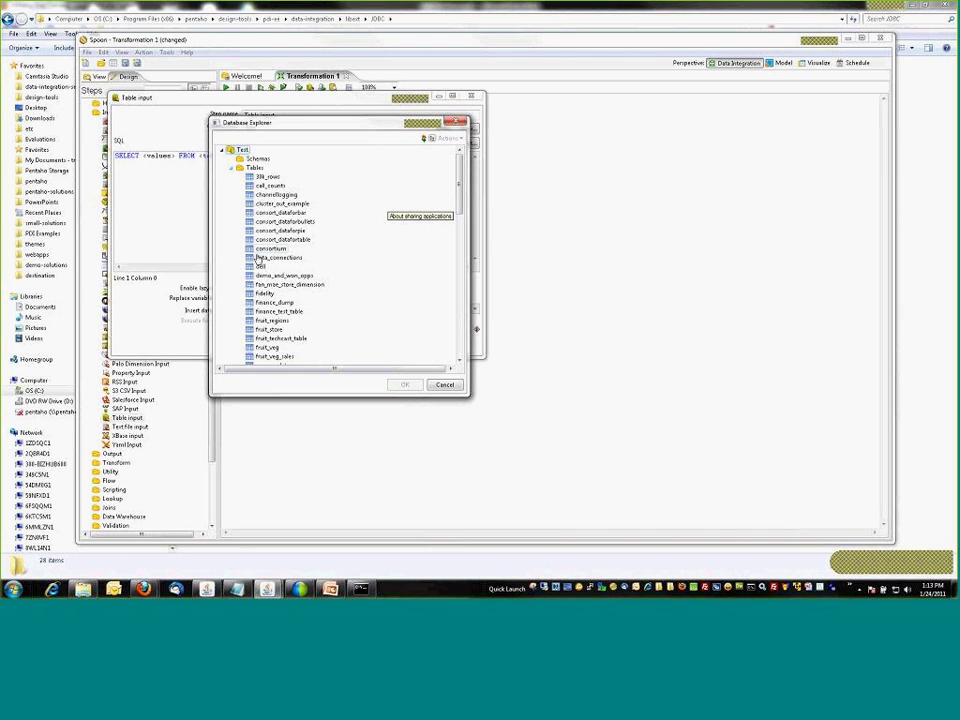
{"action": "left_click", "coordinate": [285, 323]}
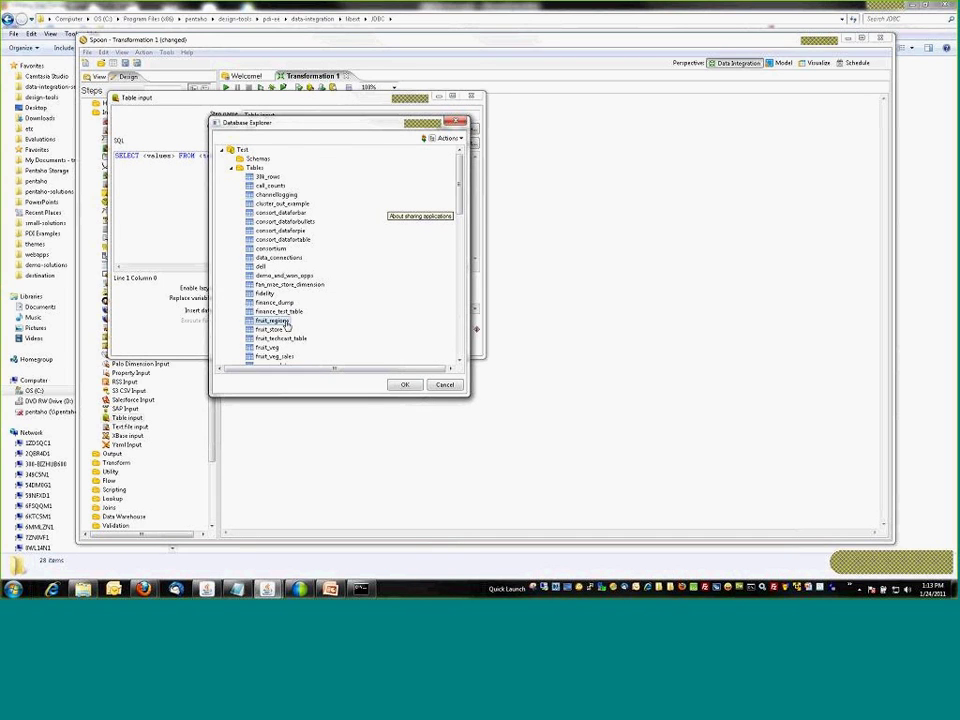
{"action": "right_click", "coordinate": [287, 324]}
{"action": "left_click", "coordinate": [306, 329]}
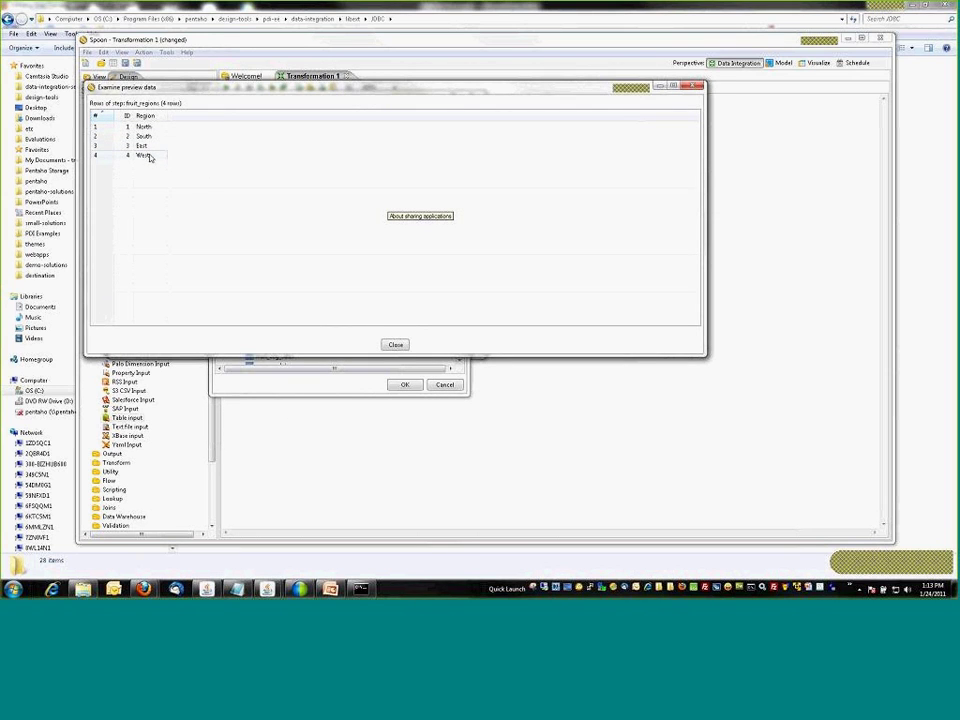
{"action": "left_click", "coordinate": [395, 344]}
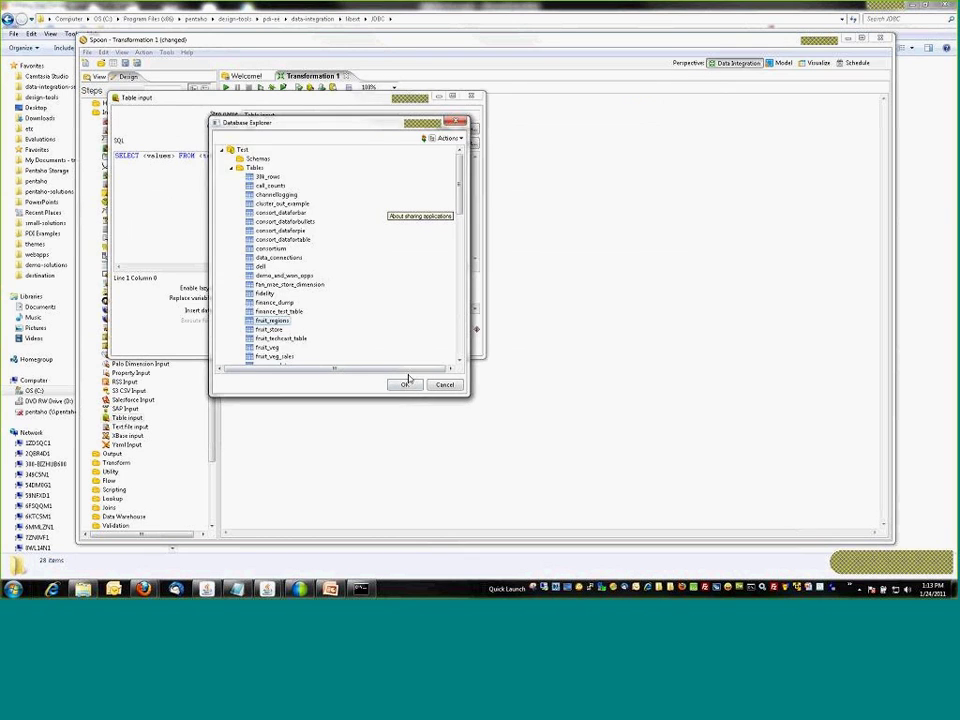
{"action": "left_click", "coordinate": [405, 384]}
{"action": "left_click", "coordinate": [445, 327]}
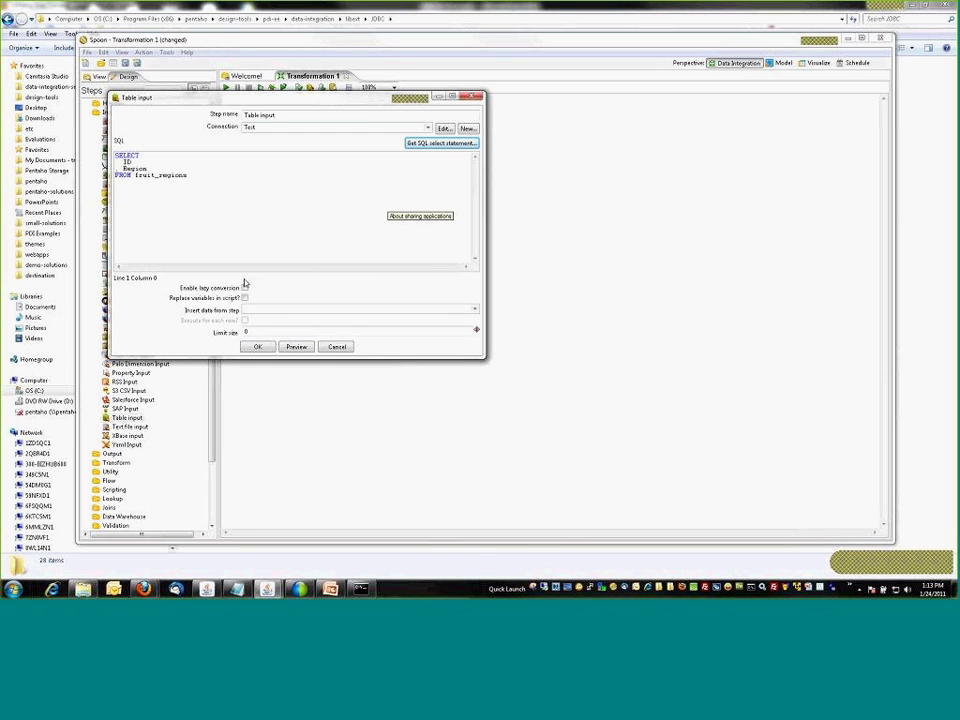
Preview the Table input rows with a preview size of 1000, and accept the Table input configuration
{"action": "left_click", "coordinate": [292, 347]}
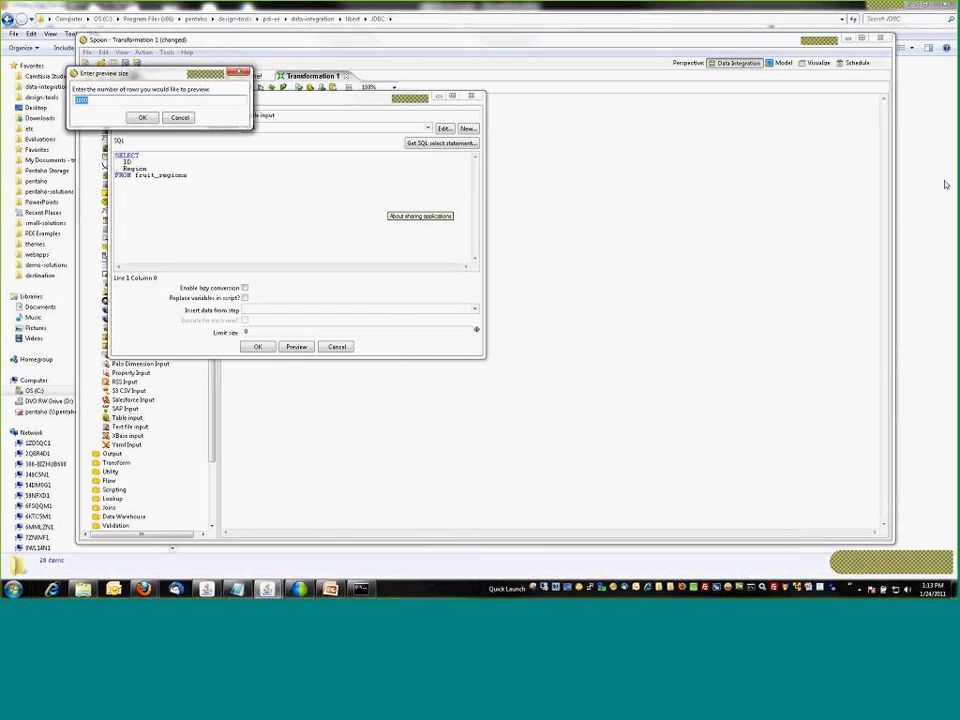
{"action": "left_click", "coordinate": [156, 117]}
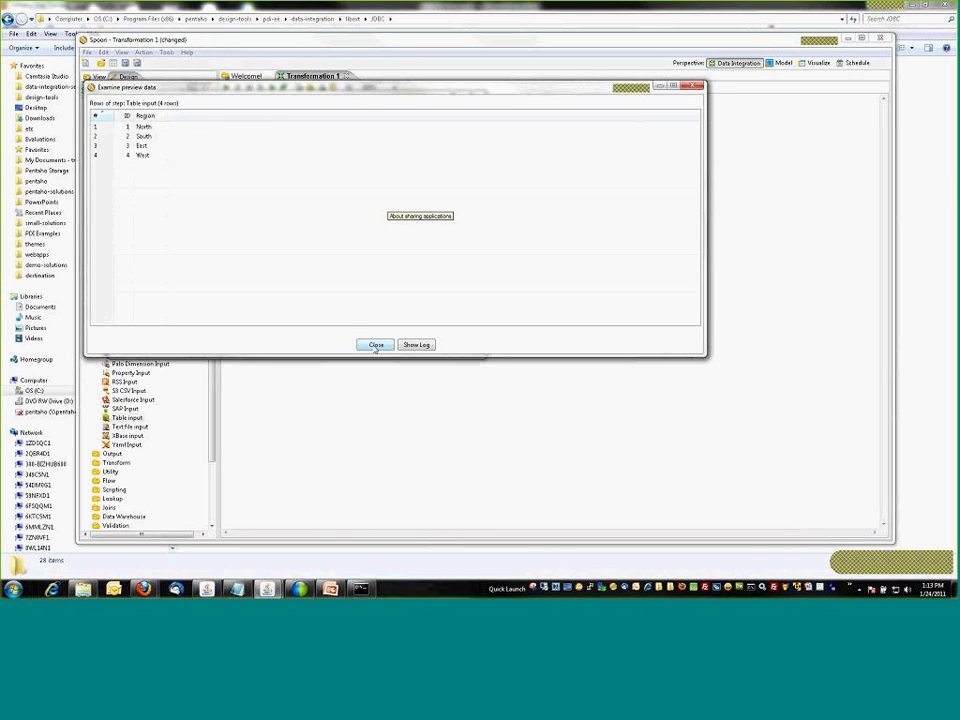
{"action": "left_click", "coordinate": [376, 345]}
{"action": "left_click", "coordinate": [258, 347]}
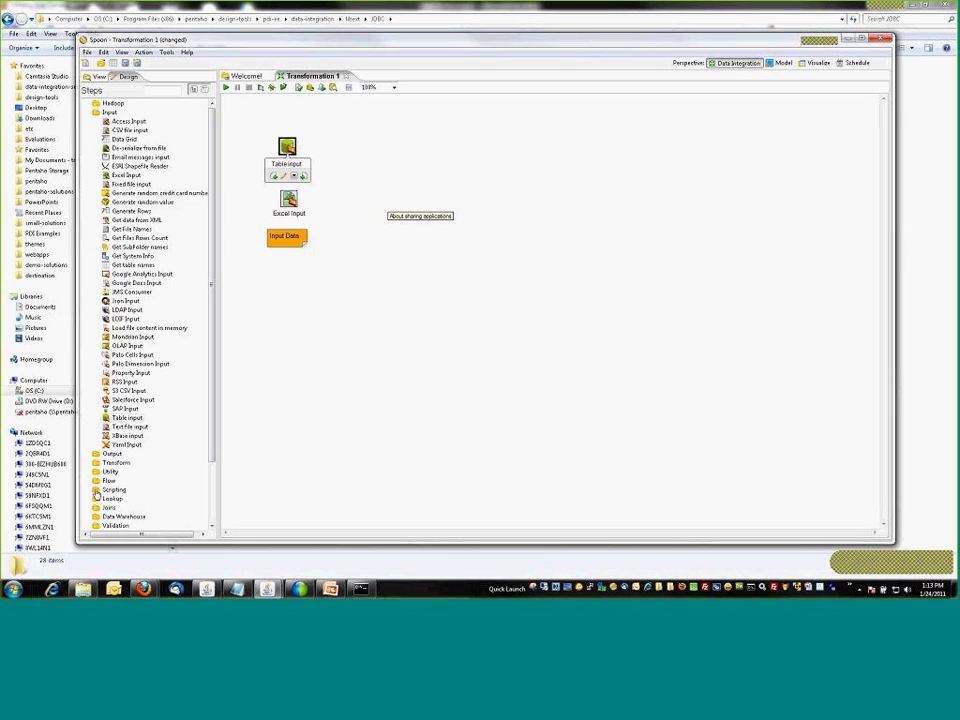
Add a Merge Join step beside the two inputs and connect Table input and Excel Input to it
{"action": "left_click", "coordinate": [92, 506]}
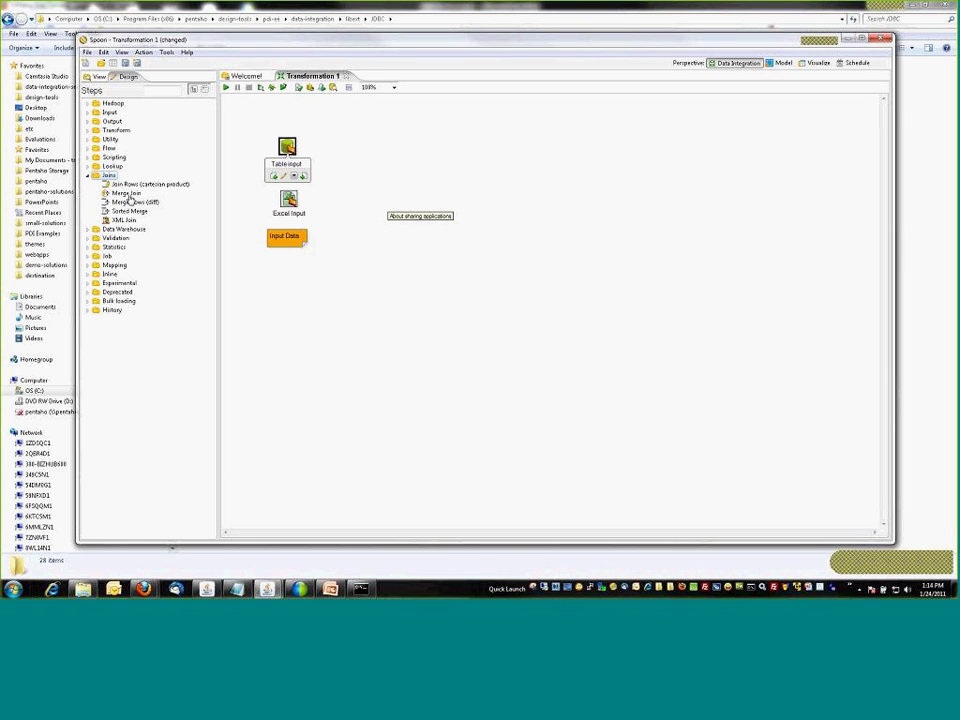
{"action": "left_click_drag", "start_coordinate": [128, 197], "coordinate": [358, 183]}
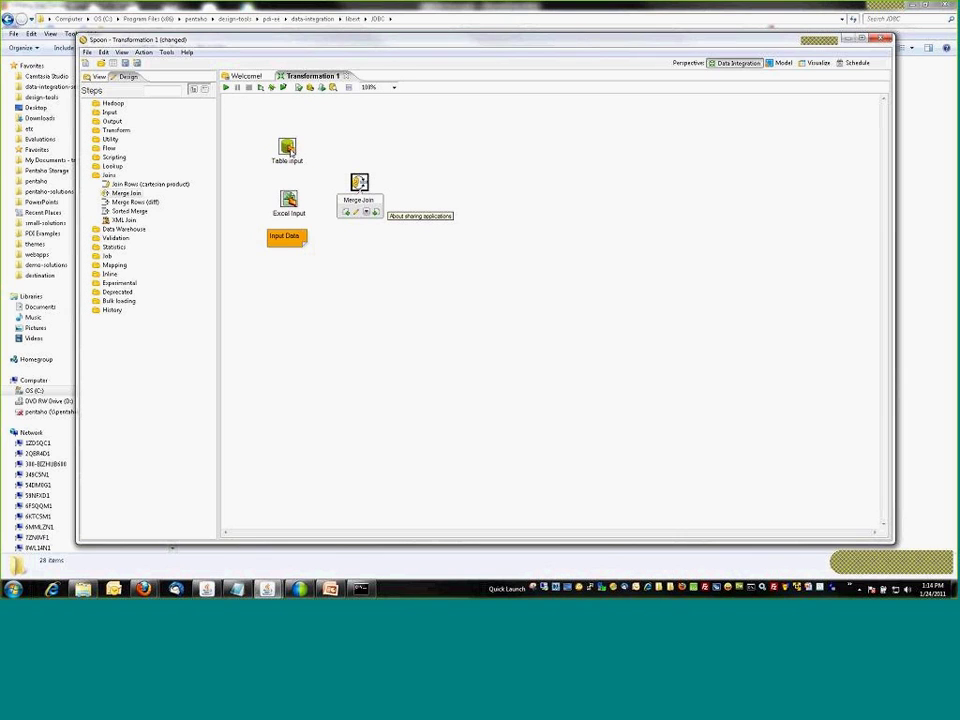
{"action": "left_click_drag", "start_coordinate": [288, 148], "coordinate": [359, 184]}
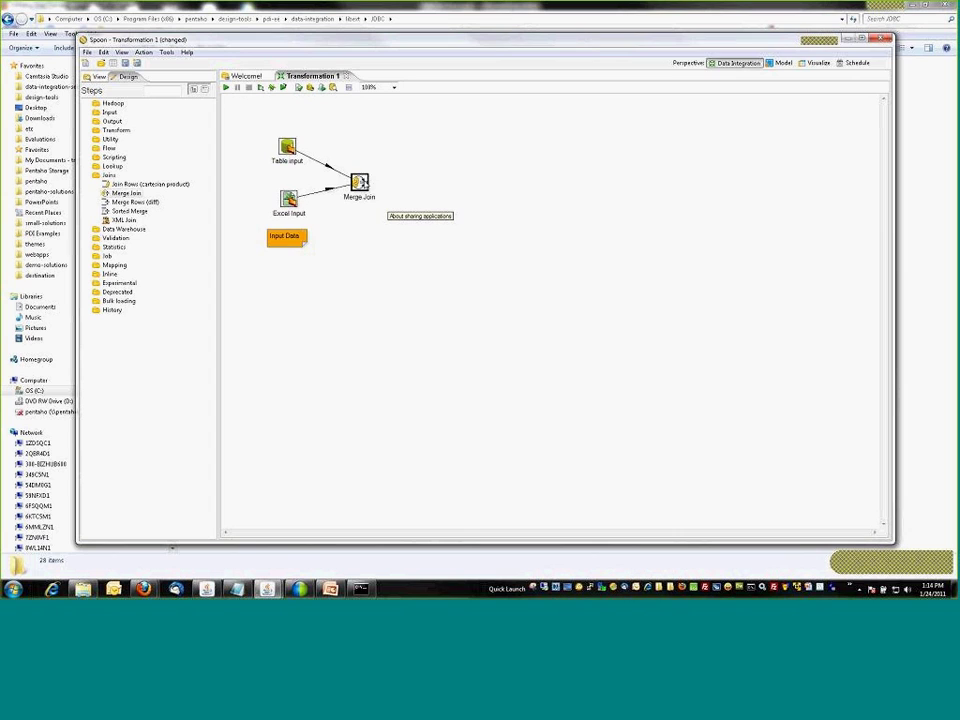
Delete the Merge Join step with its hops, and the Table input step
{"action": "mouse_move", "coordinate": [378, 196]}
{"action": "key", "text": "Delete"}
{"action": "left_click", "coordinate": [522, 328]}
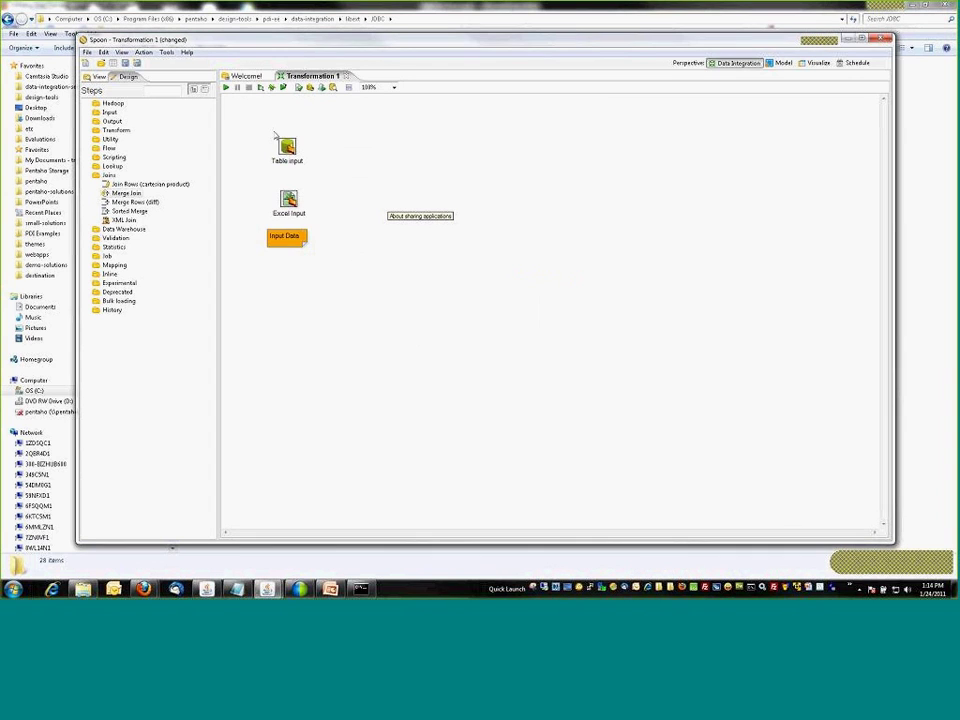
{"action": "key", "text": "Delete"}
{"action": "key", "text": "Return"}
Add a Database lookup step from the Lookup category to the canvas, beside Excel Input
{"action": "left_click", "coordinate": [88, 166]}
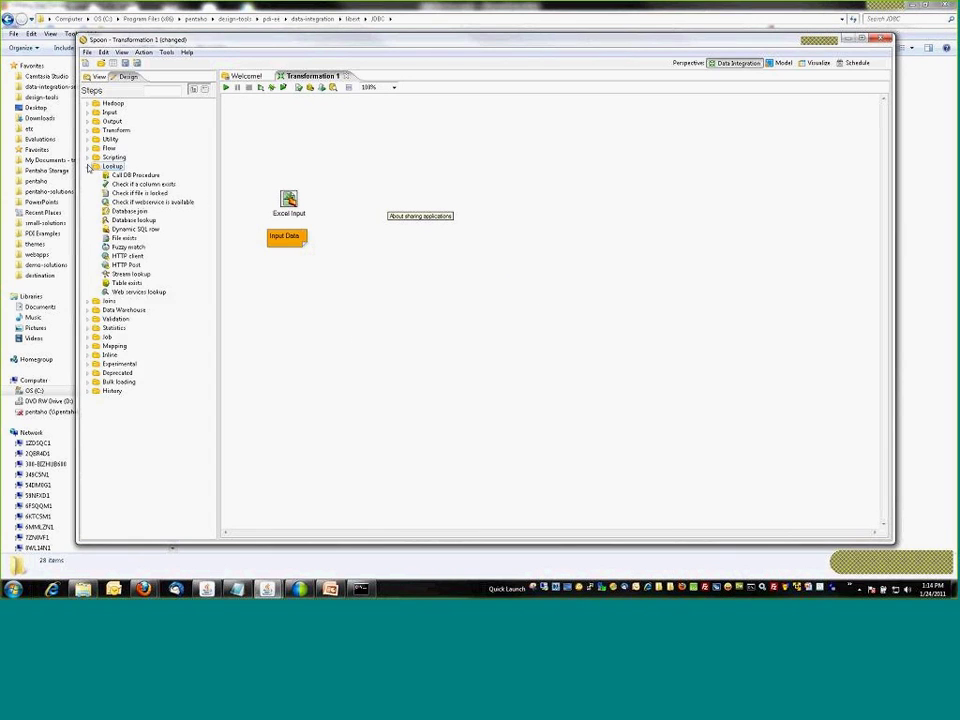
{"action": "left_click_drag", "start_coordinate": [128, 224], "coordinate": [351, 192]}
{"action": "mouse_move", "coordinate": [353, 190]}
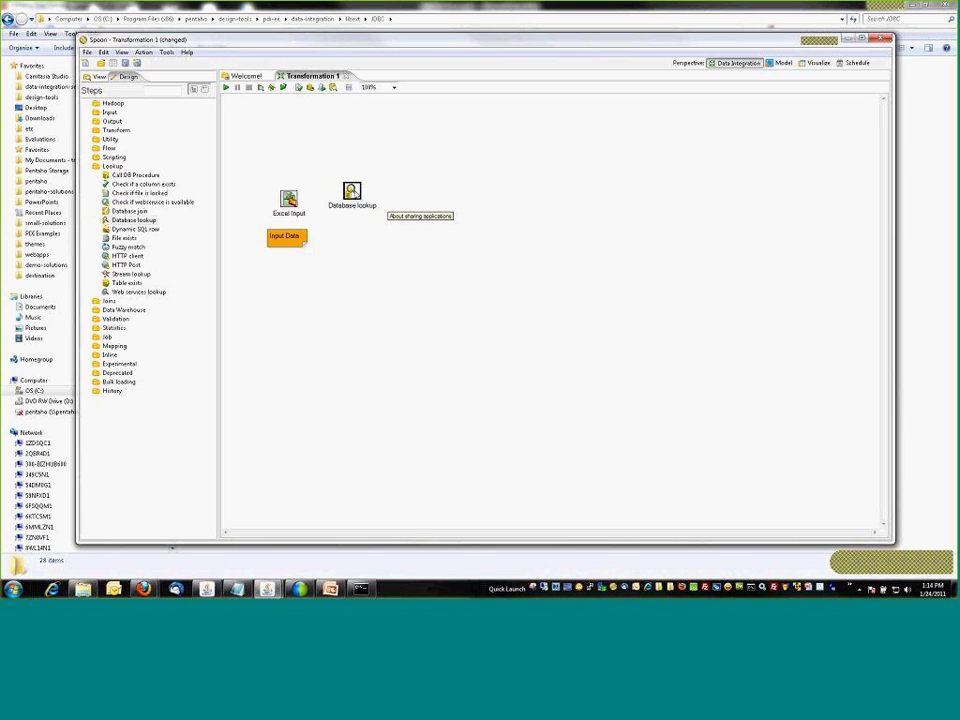
Set the Database lookup step's lookup table to fruit_regions on the Test connection, and accept the configuration
{"action": "double_click", "coordinate": [351, 191]}
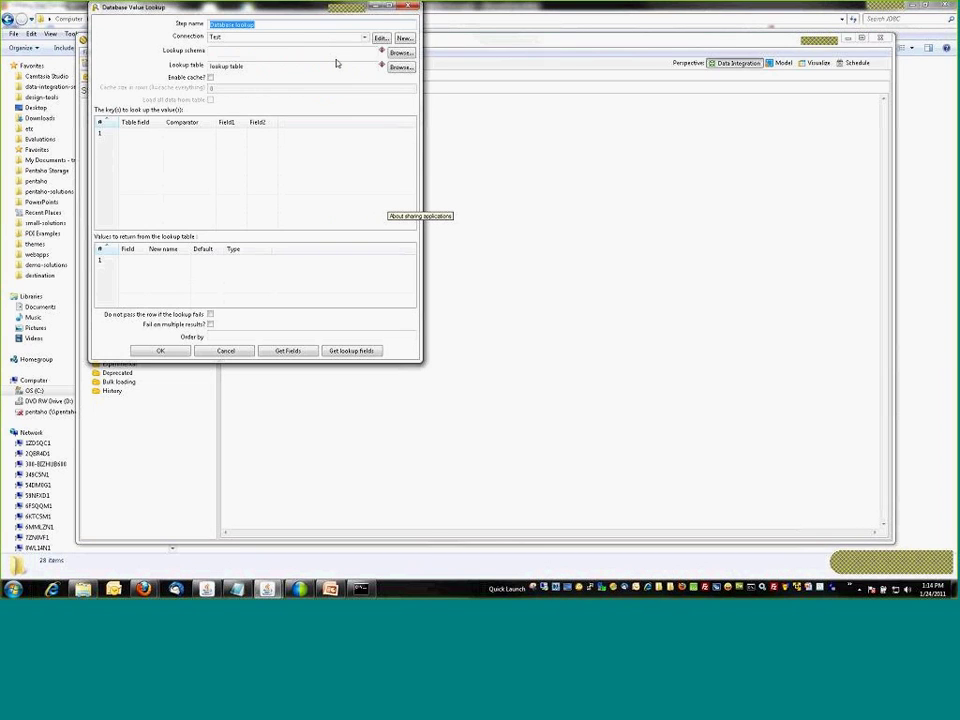
{"action": "left_click_drag", "start_coordinate": [301, 13], "coordinate": [425, 102]}
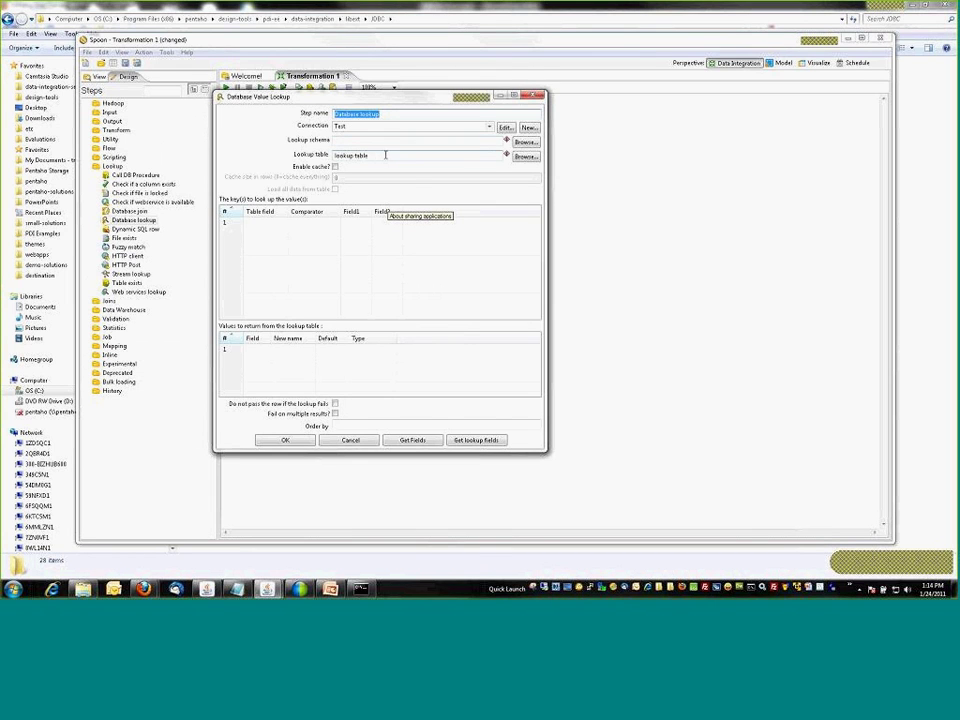
{"action": "left_click", "coordinate": [525, 157]}
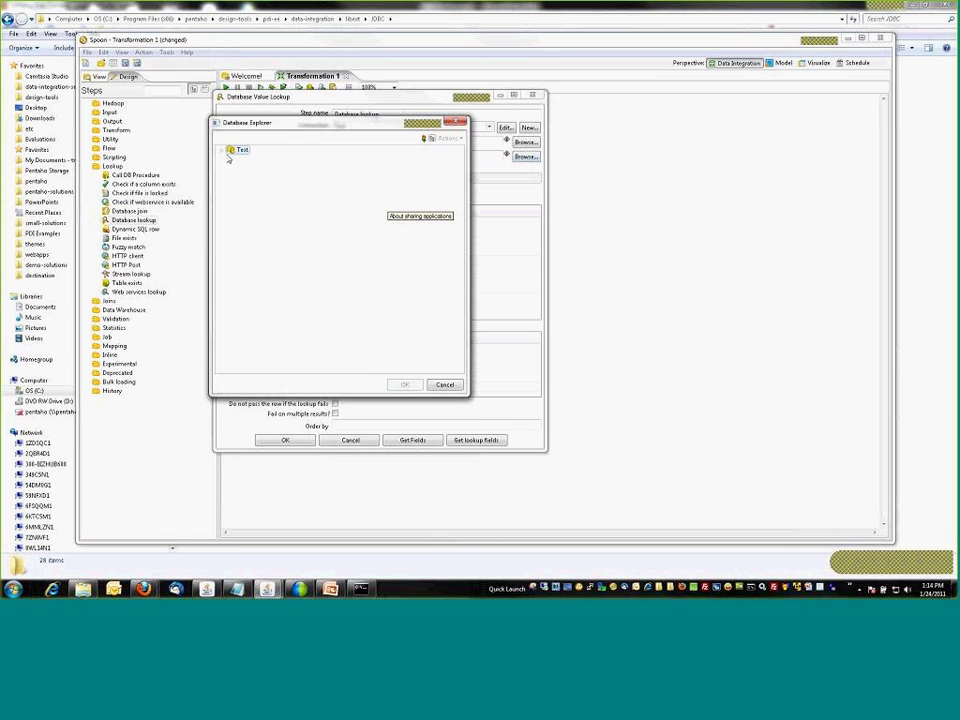
{"action": "left_click", "coordinate": [232, 168]}
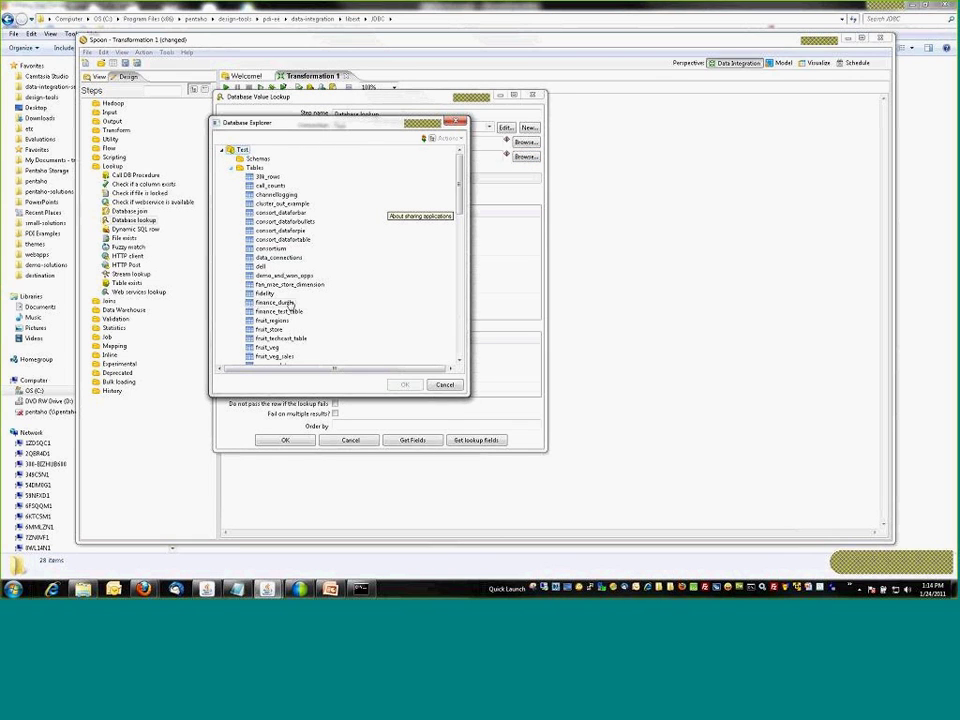
{"action": "left_click", "coordinate": [272, 320]}
{"action": "left_click", "coordinate": [404, 384]}
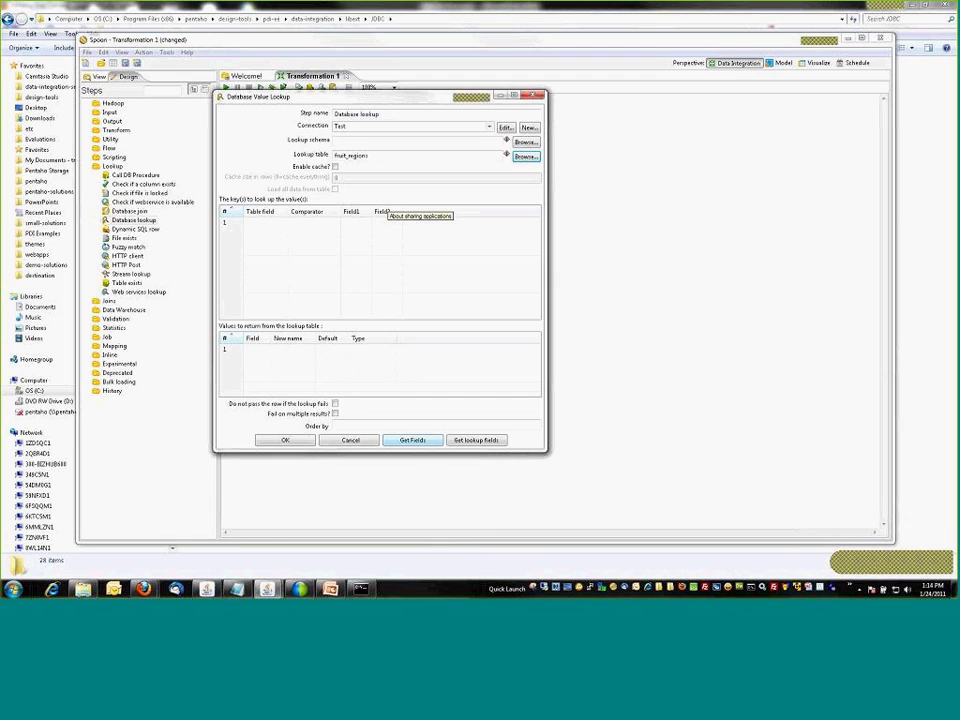
{"action": "left_click", "coordinate": [285, 440]}
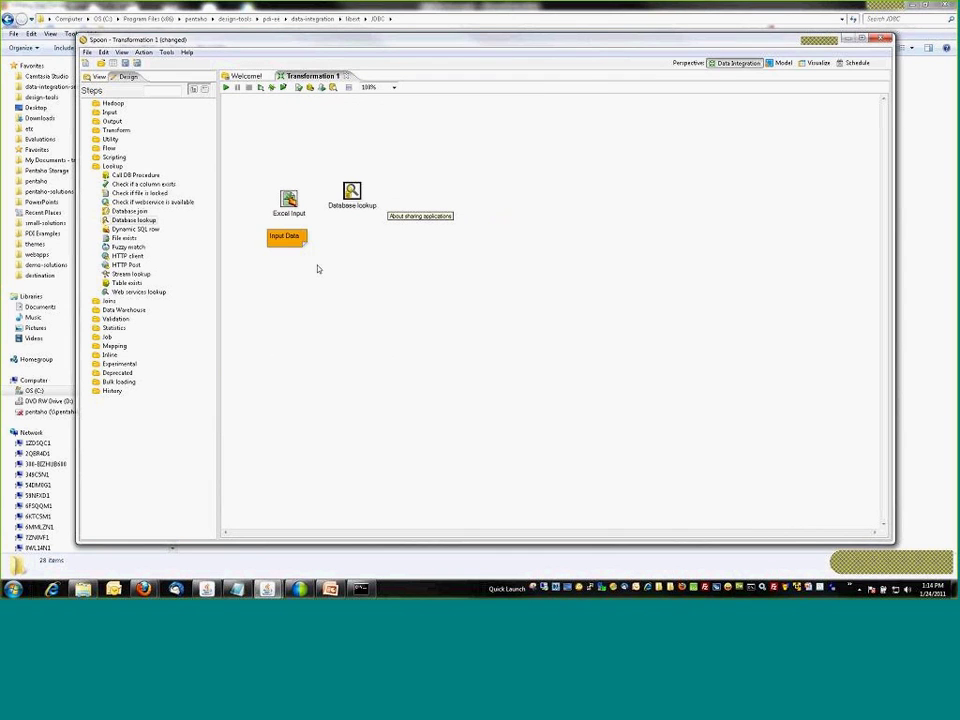
Connect Excel Input to Database lookup, and load the incoming fields as lookup keys and the fruit_regions fields as return values
{"action": "left_click_drag", "start_coordinate": [289, 199], "coordinate": [352, 193]}
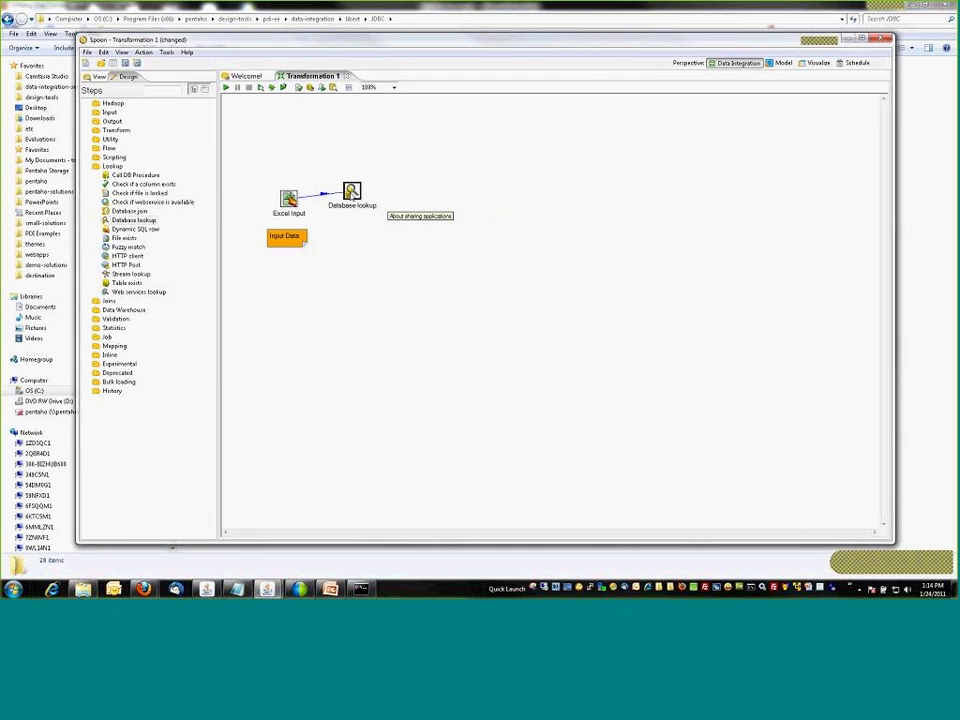
{"action": "double_click", "coordinate": [352, 193]}
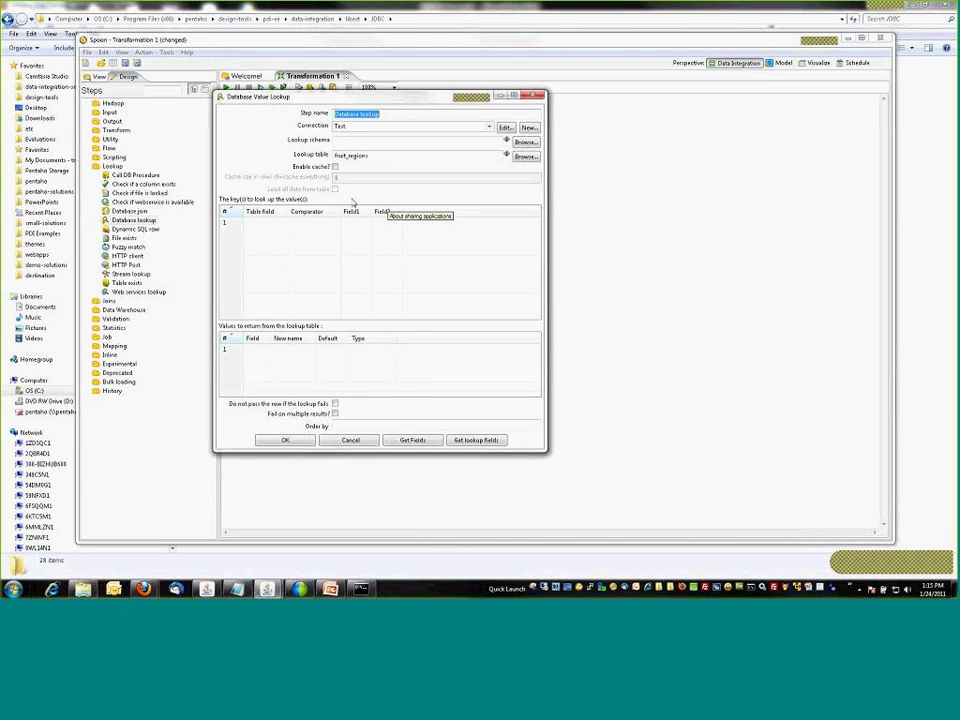
{"action": "left_click", "coordinate": [502, 441]}
{"action": "left_click", "coordinate": [407, 441]}
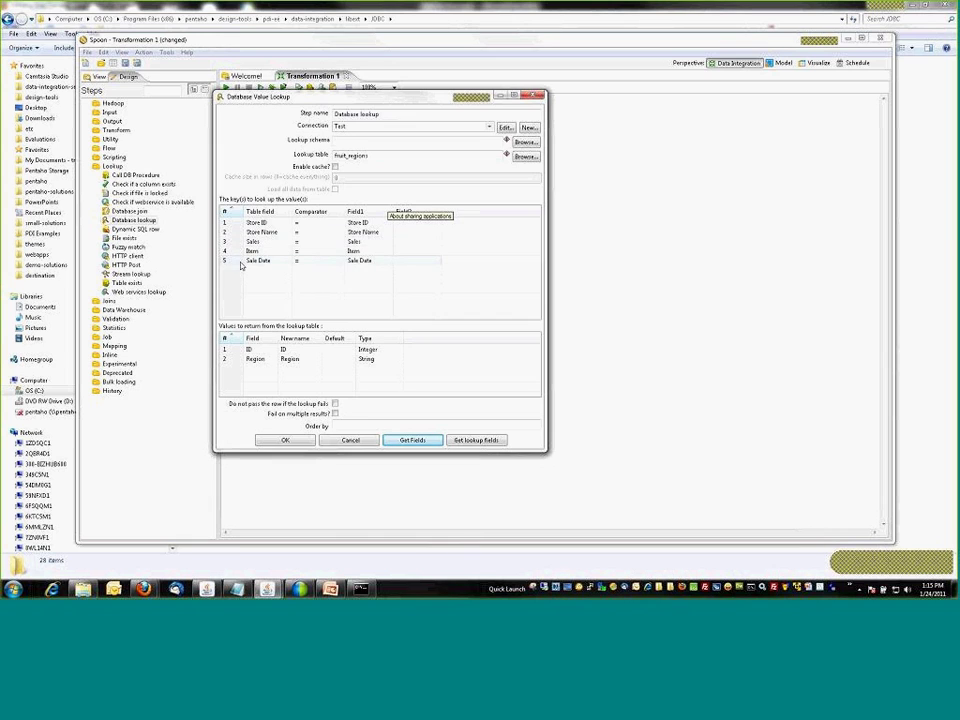
Delete the Store Name, Sales, Item and Sale Date rows from the lookup keys, keeping only Store ID
{"action": "left_click", "coordinate": [238, 236]}
{"action": "key", "text": "Delete"}
{"action": "key", "text": "Delete"}
{"action": "key", "text": "Delete"}
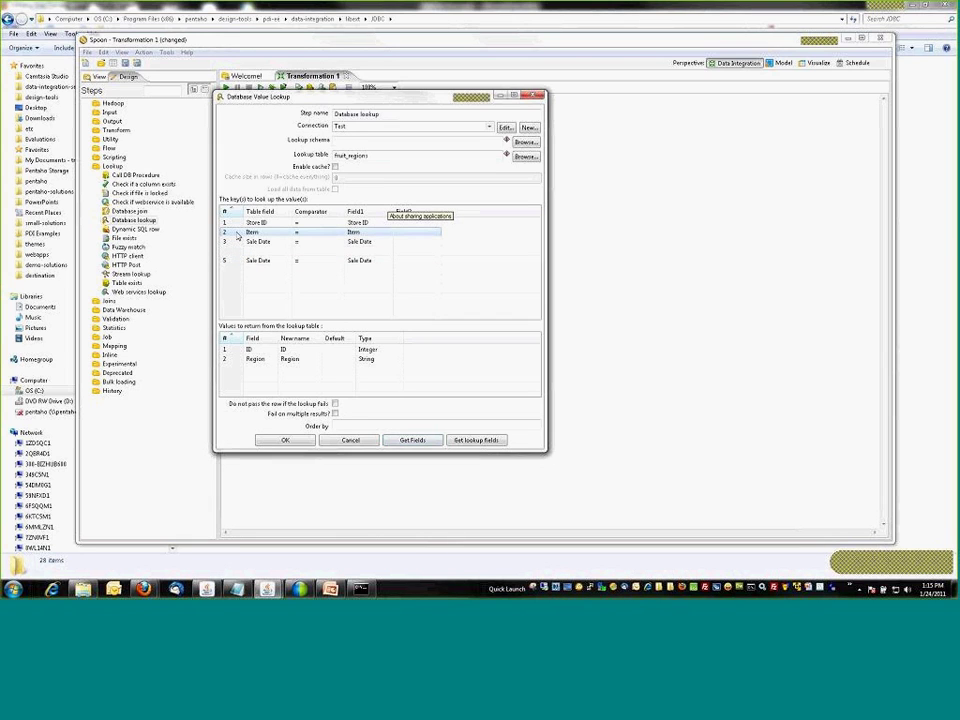
{"action": "key", "text": "Delete"}
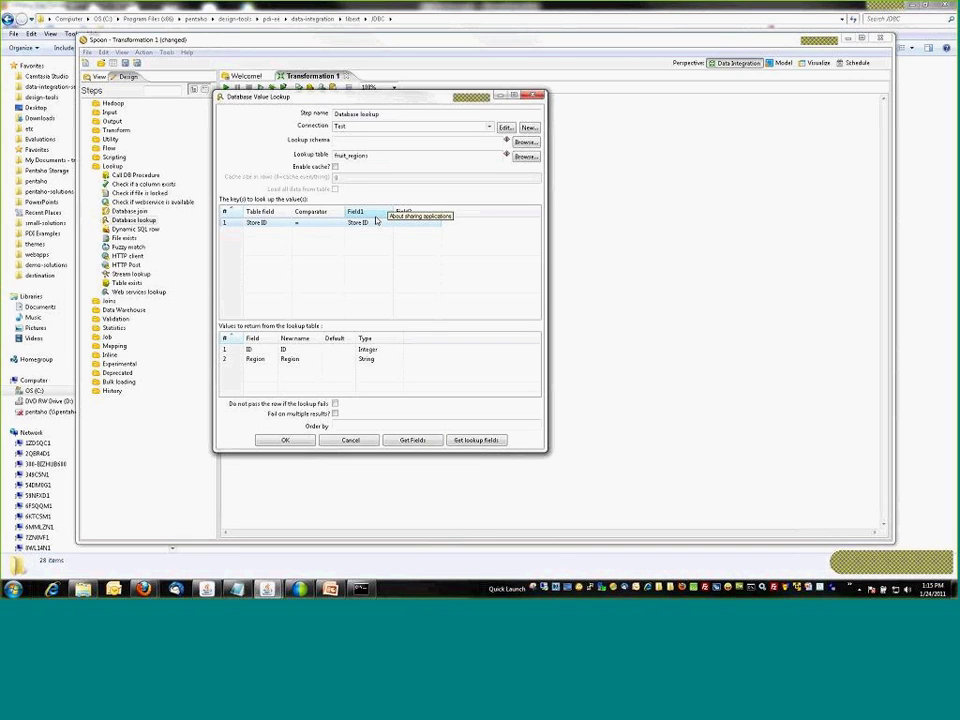
Match the table field ID to the Store ID key, remove ID from the returned values, and accept the lookup configuration
{"action": "left_click", "coordinate": [262, 223]}
{"action": "left_click", "coordinate": [288, 223]}
{"action": "left_click", "coordinate": [262, 234]}
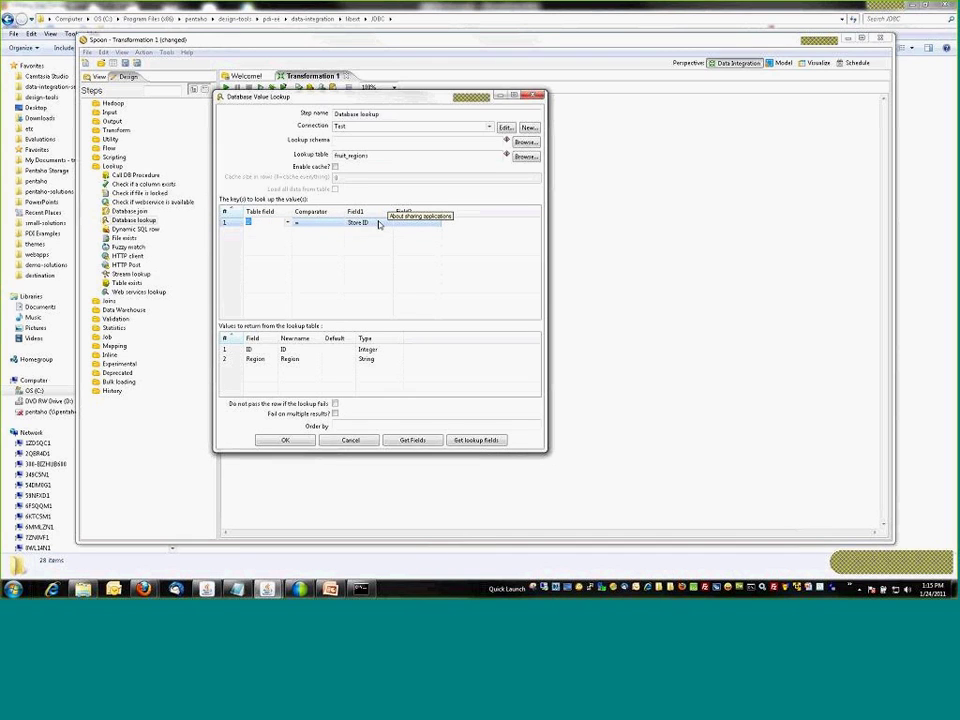
{"action": "left_click", "coordinate": [233, 350]}
{"action": "key", "text": "Delete"}
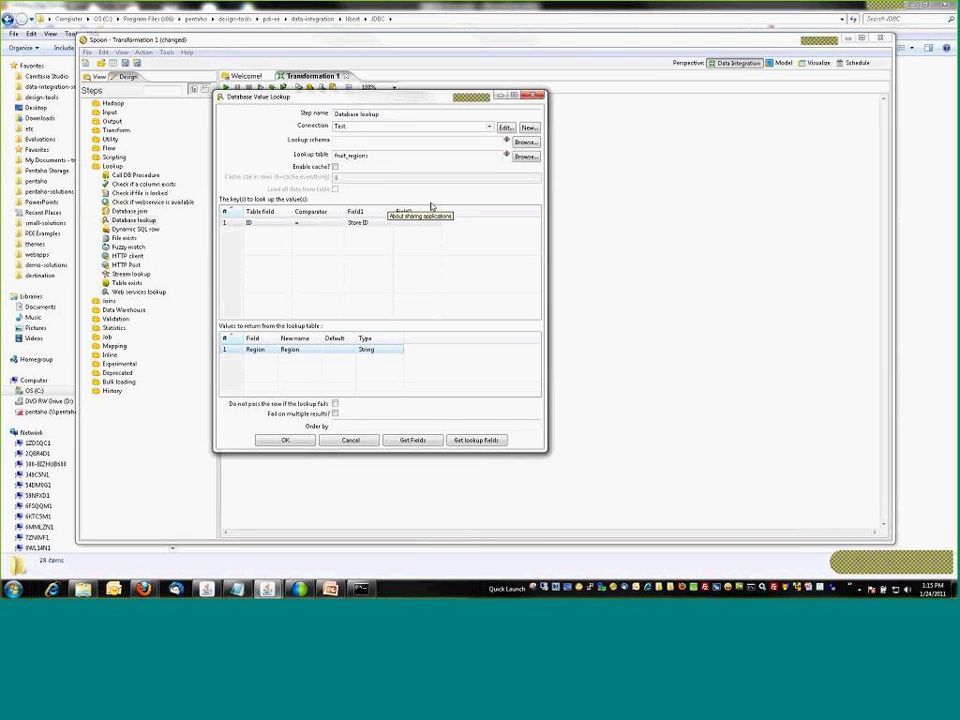
{"action": "left_click", "coordinate": [285, 441]}
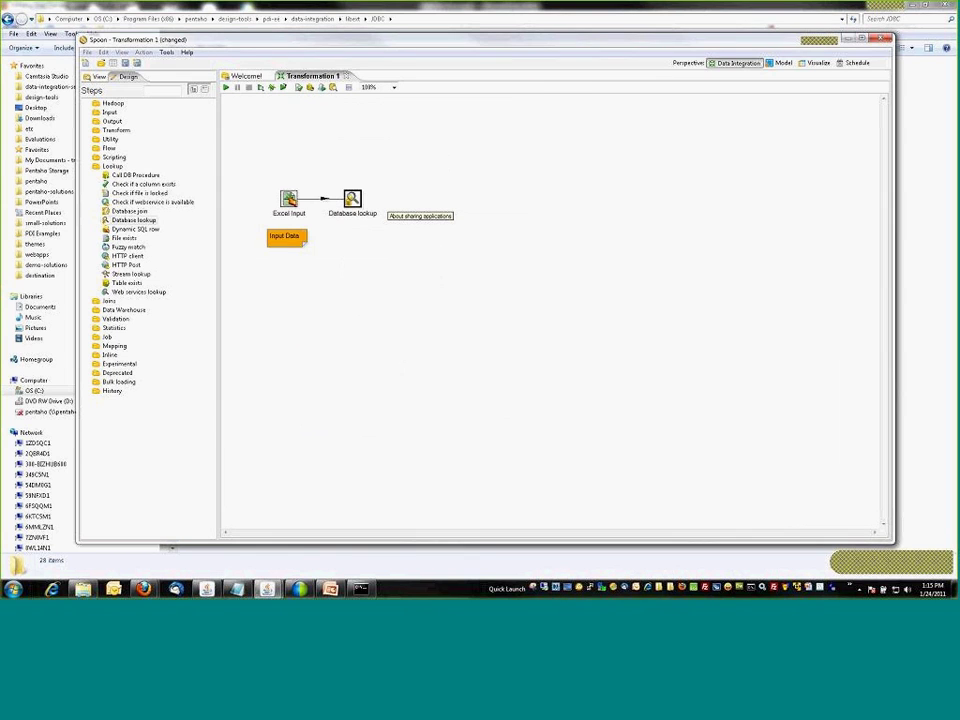
Preview the output rows of Database lookup with a quick launch, and examine the Region column
{"action": "right_click", "coordinate": [356, 203]}
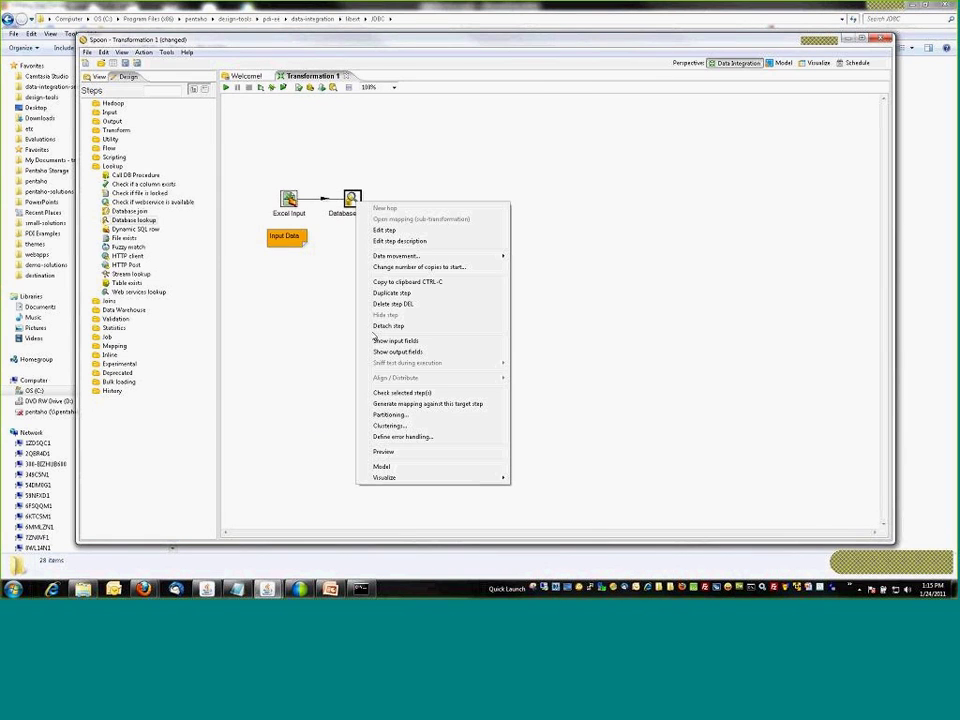
{"action": "left_click", "coordinate": [385, 452]}
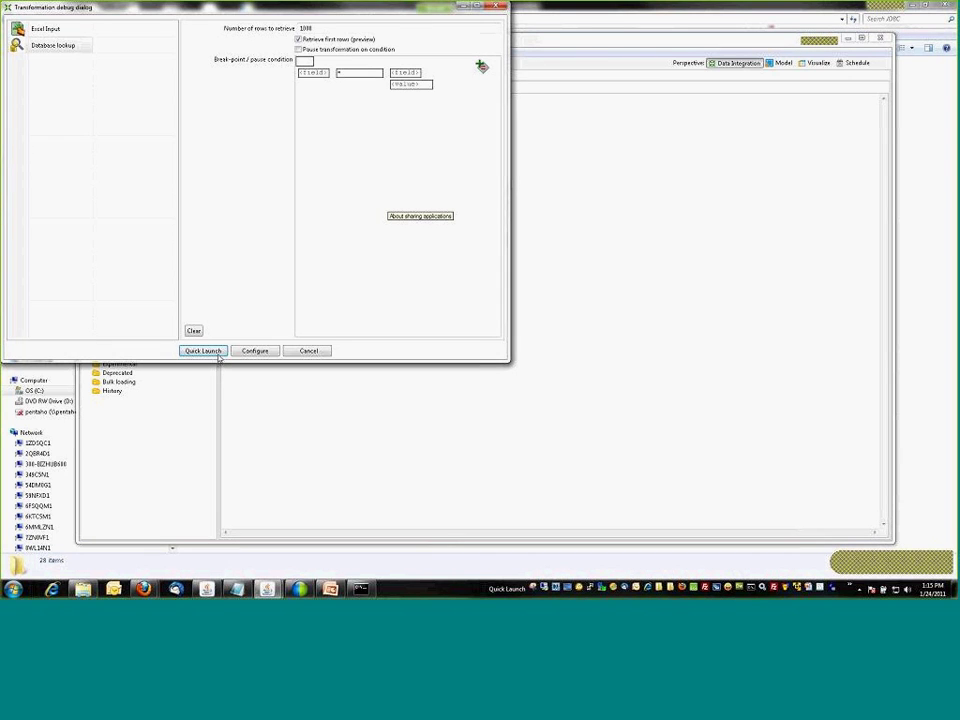
{"action": "left_click", "coordinate": [203, 351]}
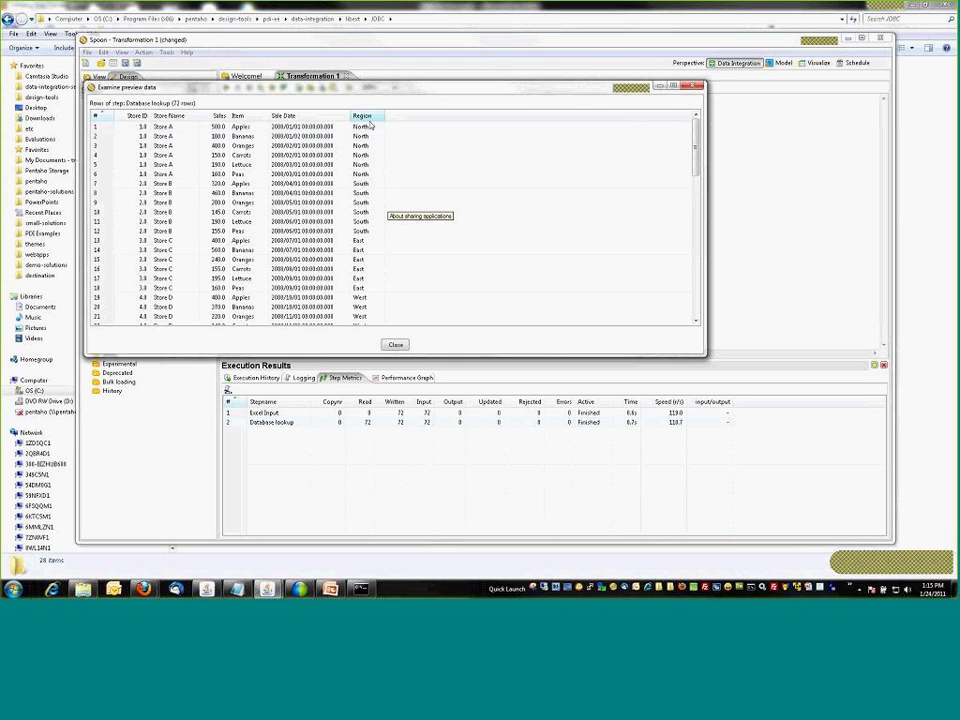
{"action": "scroll", "coordinate": [377, 296], "scroll_direction": "down", "scroll_amount": 2}
{"action": "left_click", "coordinate": [395, 344]}
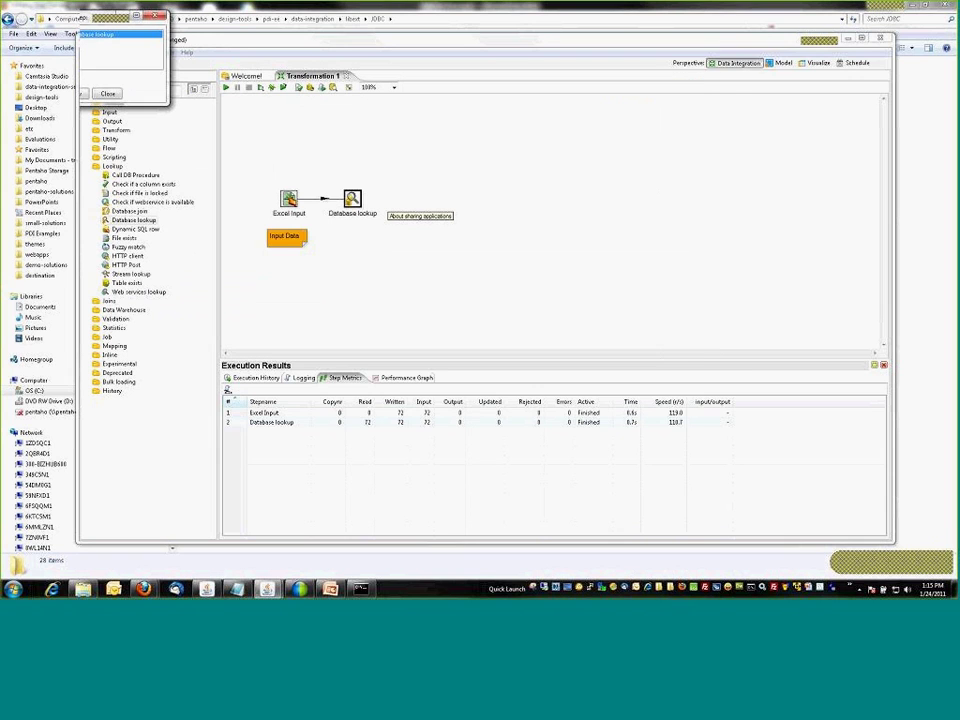
{"action": "left_click", "coordinate": [108, 94]}
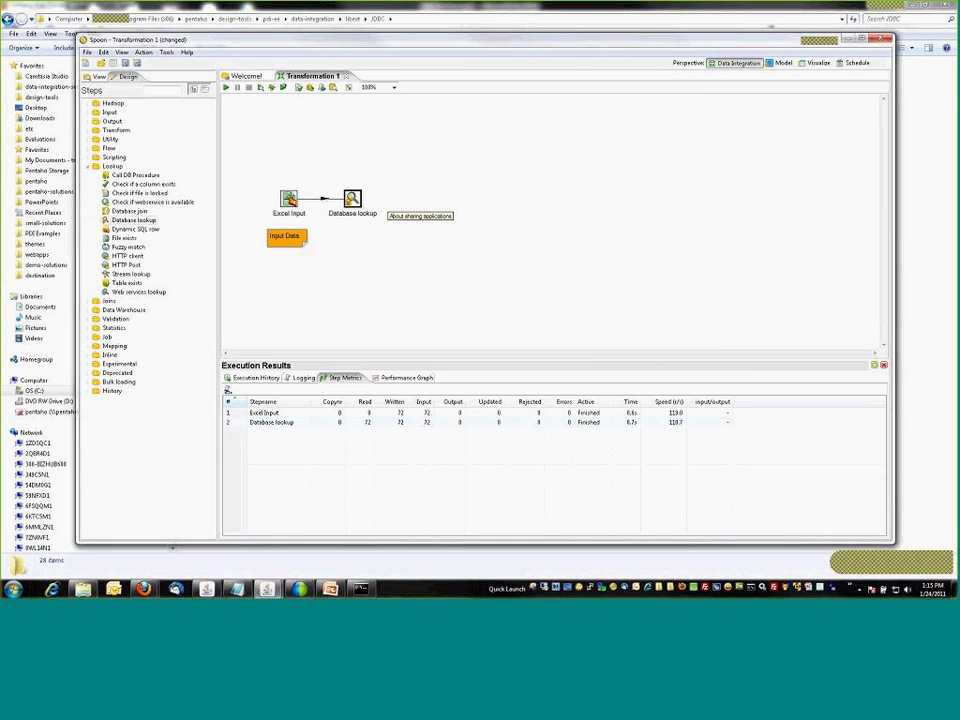
Add a Table output step from the Output category beside Database lookup, and connect Database lookup to it
{"action": "left_click", "coordinate": [96, 121]}
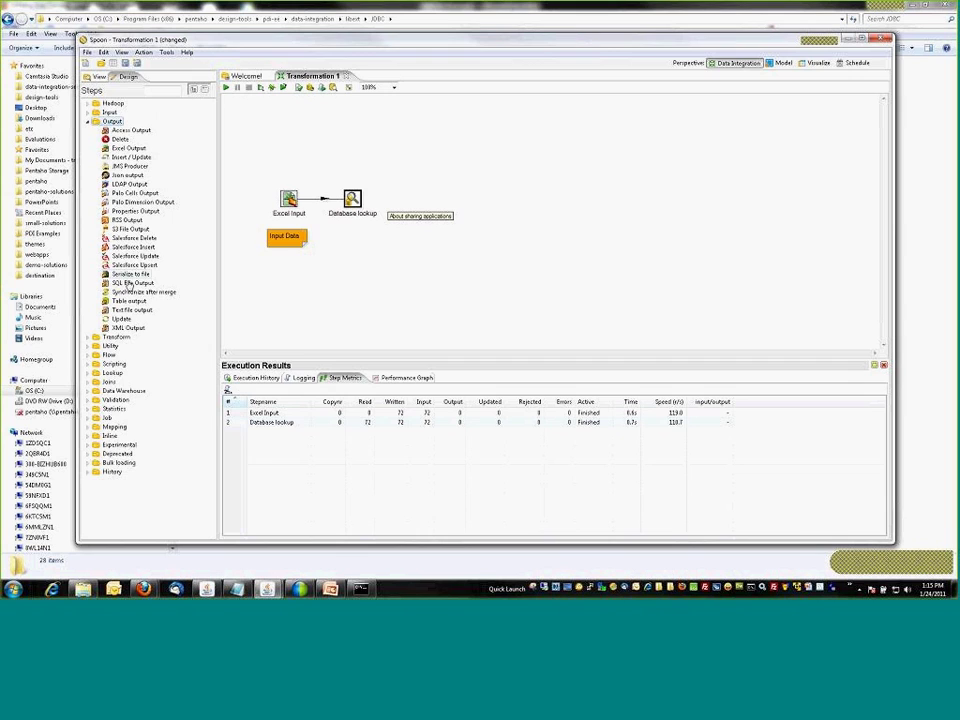
{"action": "left_click_drag", "start_coordinate": [139, 299], "coordinate": [409, 193]}
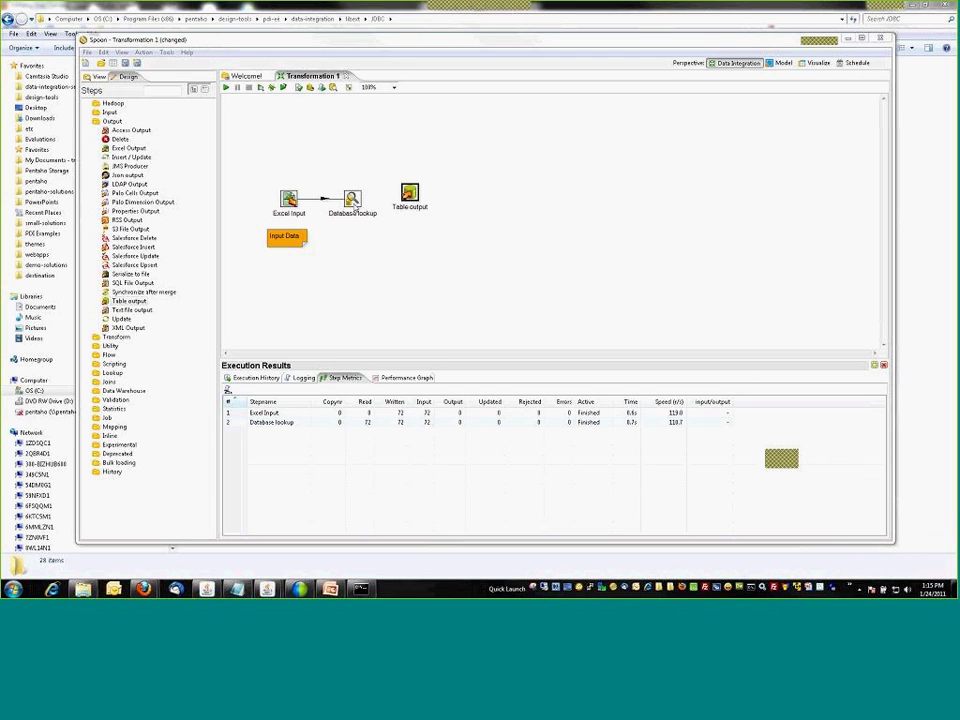
{"action": "left_click_drag", "start_coordinate": [352, 200], "coordinate": [418, 198]}
{"action": "left_click", "coordinate": [425, 201]}
Set the Table output step's target table to fruit_techcast_table from the Test database, and enable Truncate table
{"action": "double_click", "coordinate": [417, 198]}
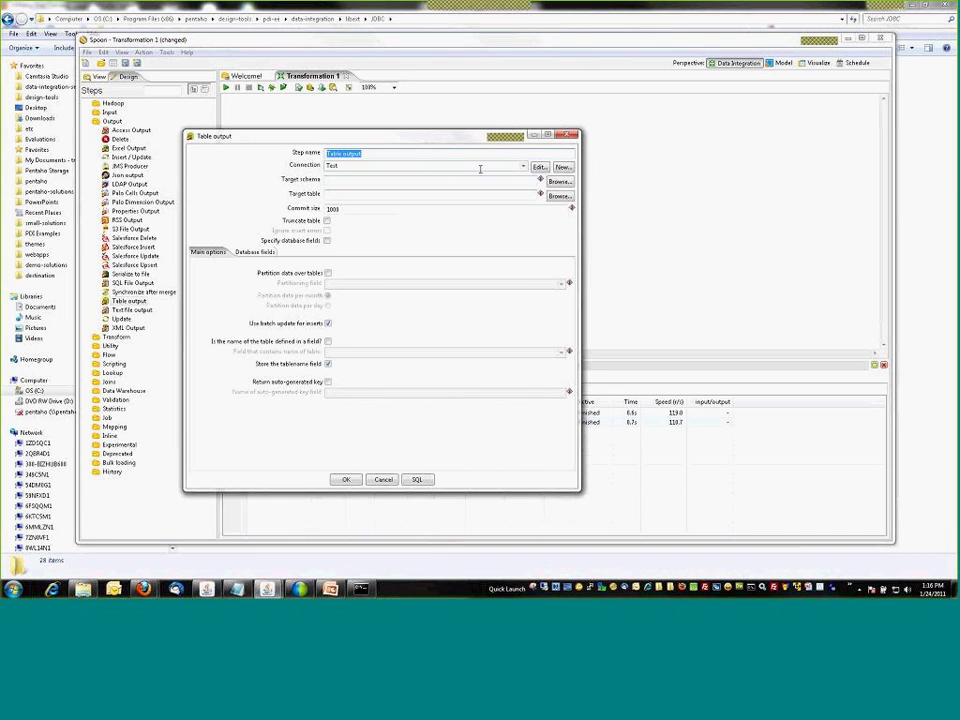
{"action": "left_click", "coordinate": [355, 194]}
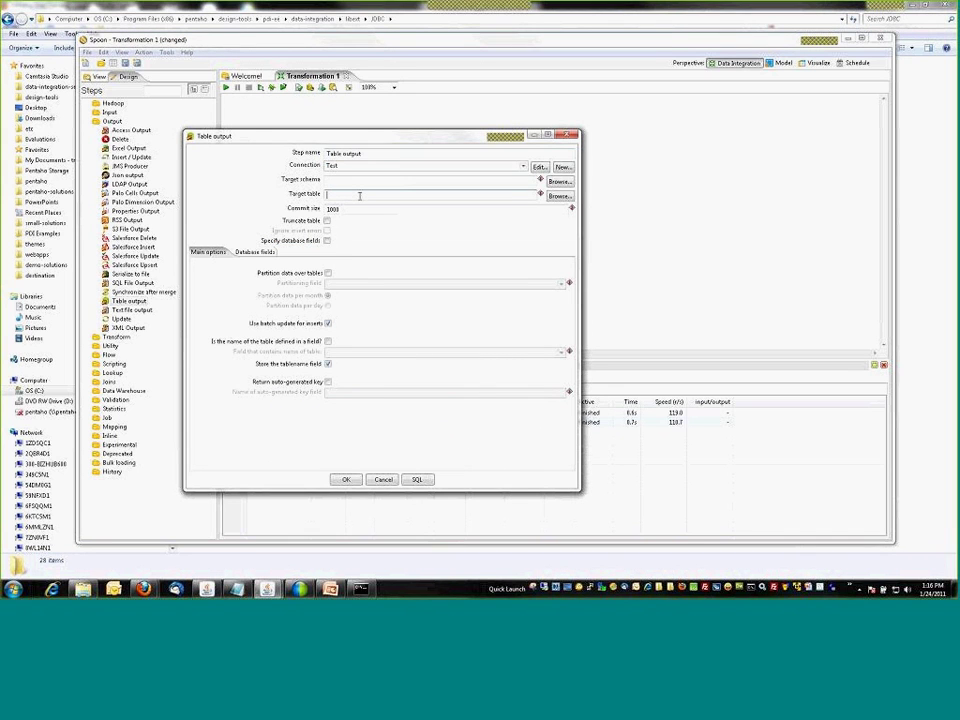
{"action": "left_click", "coordinate": [566, 196]}
{"action": "left_click", "coordinate": [224, 150]}
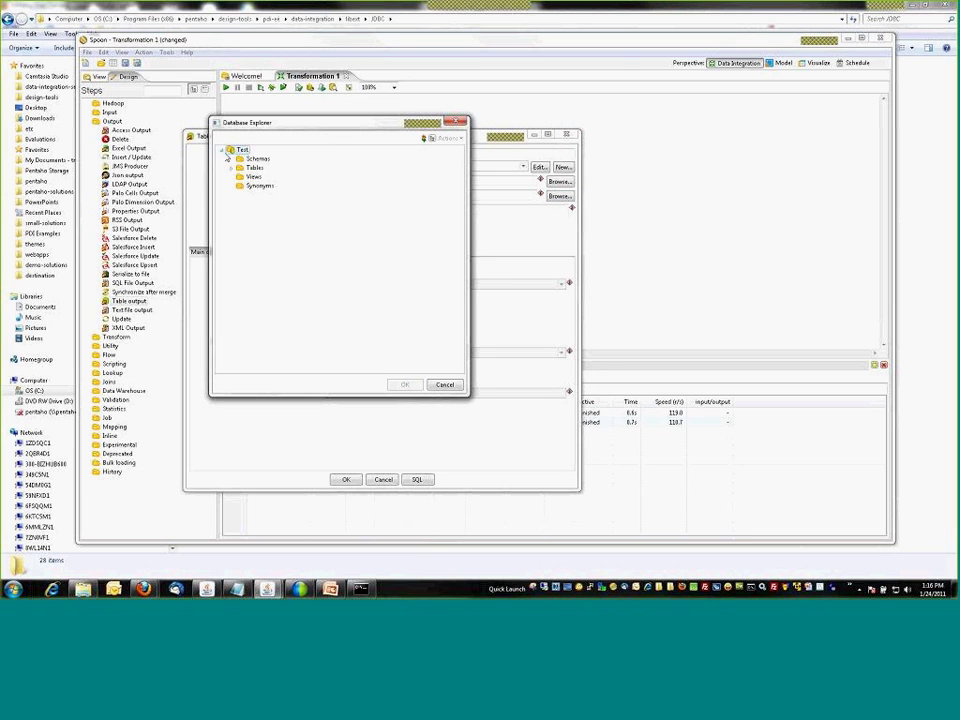
{"action": "left_click", "coordinate": [232, 167]}
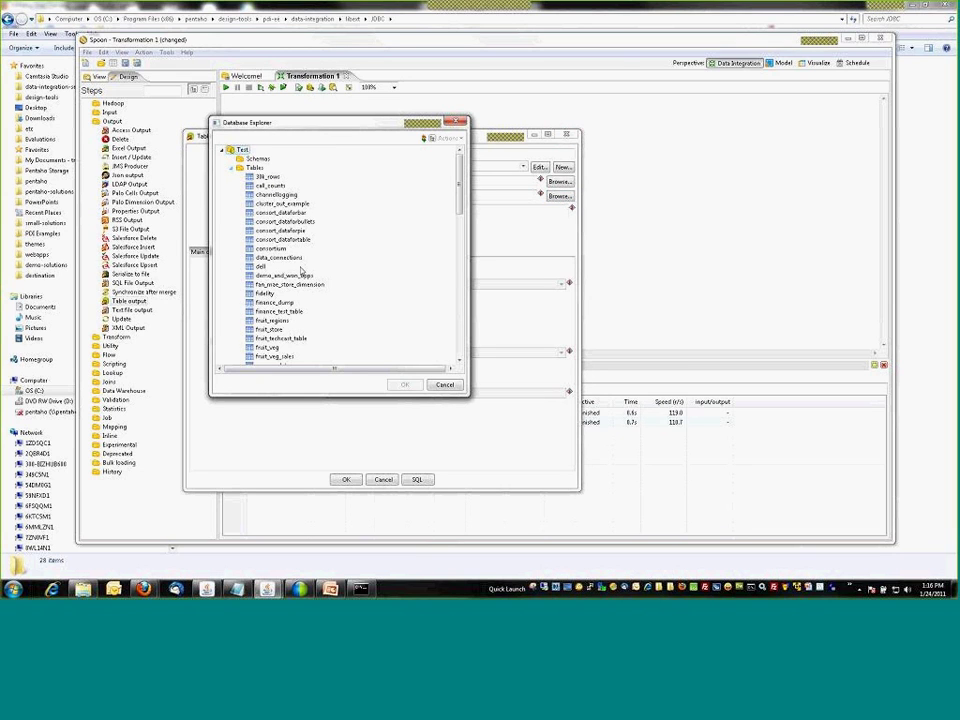
{"action": "left_click", "coordinate": [298, 338]}
{"action": "left_click", "coordinate": [404, 385]}
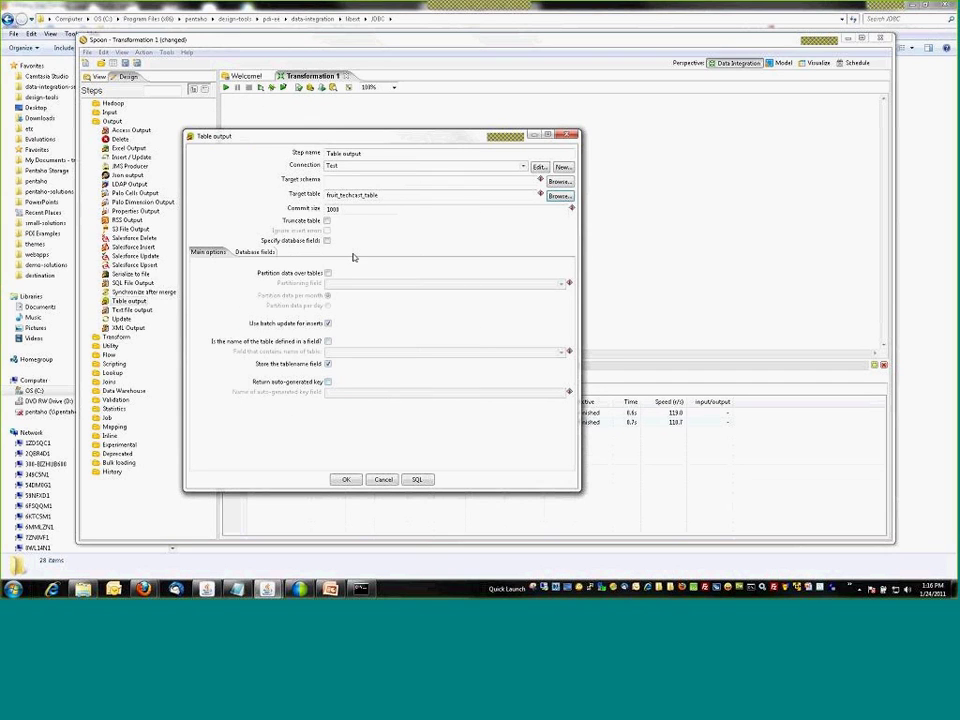
{"action": "left_click", "coordinate": [327, 220]}
Generate and execute the SQL that alters fruit_techcast_table to match the incoming fields
{"action": "left_click", "coordinate": [418, 481]}
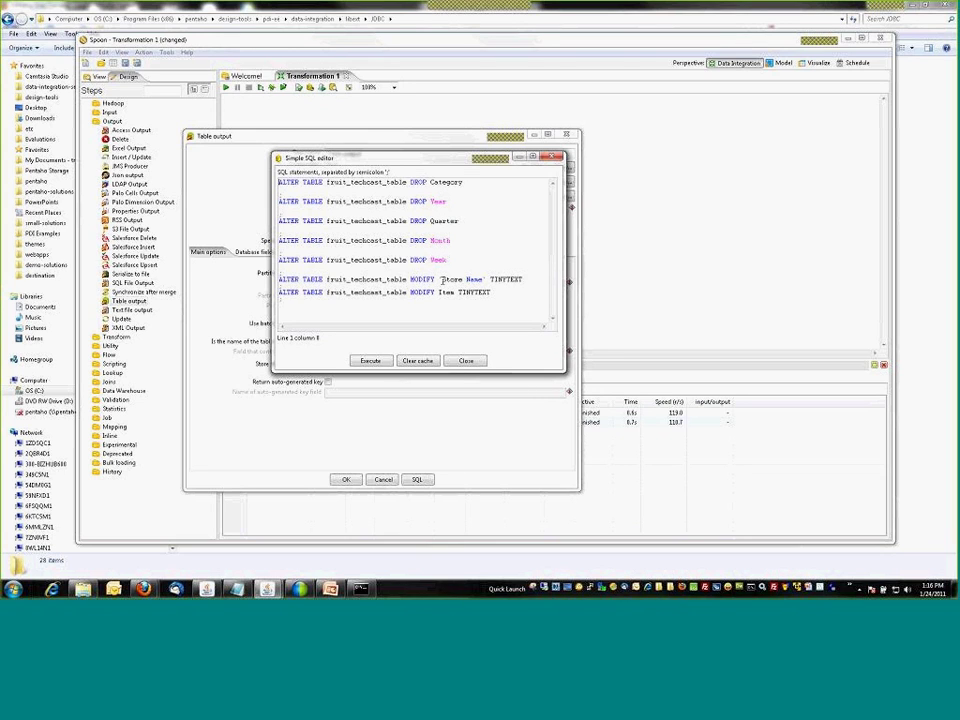
{"action": "left_click", "coordinate": [370, 360]}
{"action": "left_click", "coordinate": [401, 491]}
{"action": "left_click", "coordinate": [463, 362]}
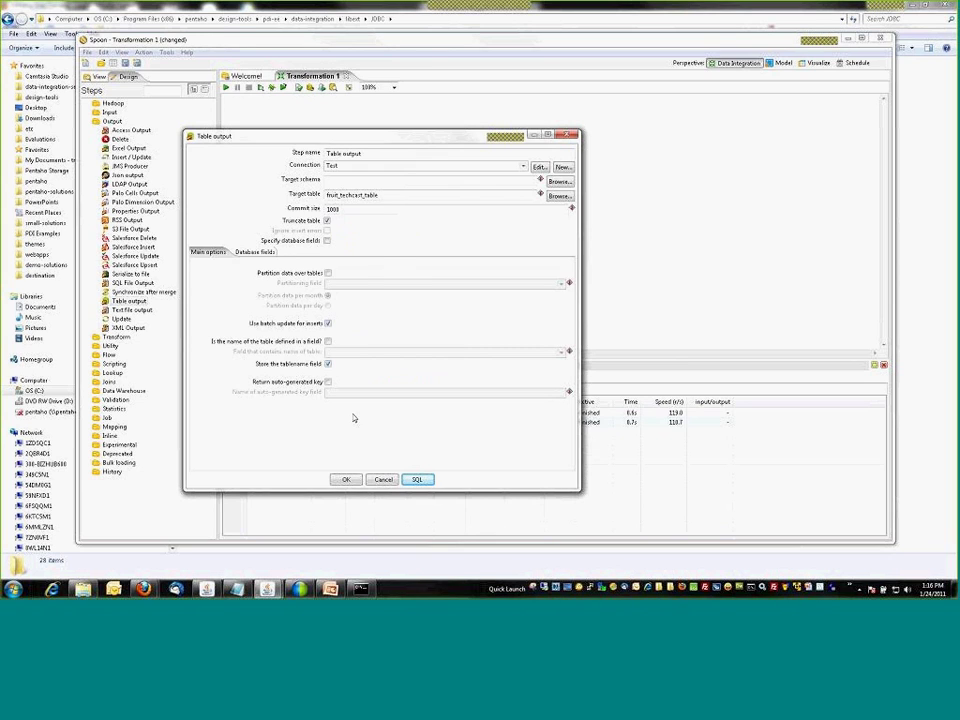
Change the target table to fruit_techcast_table_new, create it by executing the generated SQL, and accept the Table output configuration
{"action": "left_click", "coordinate": [404, 194]}
{"action": "type", "text": "_new"}
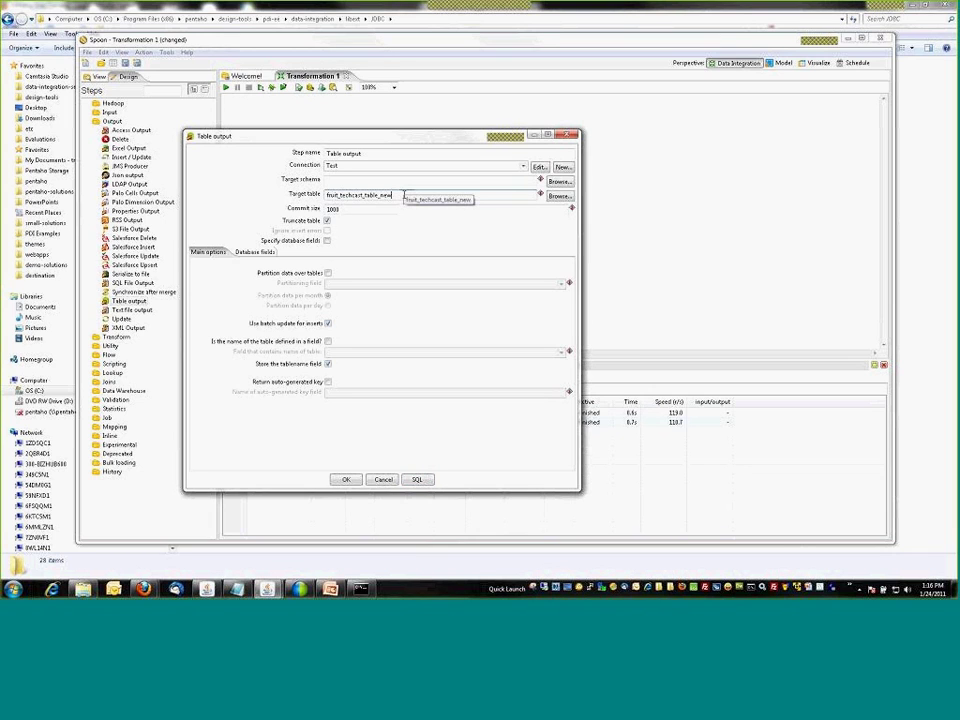
{"action": "left_click", "coordinate": [417, 479]}
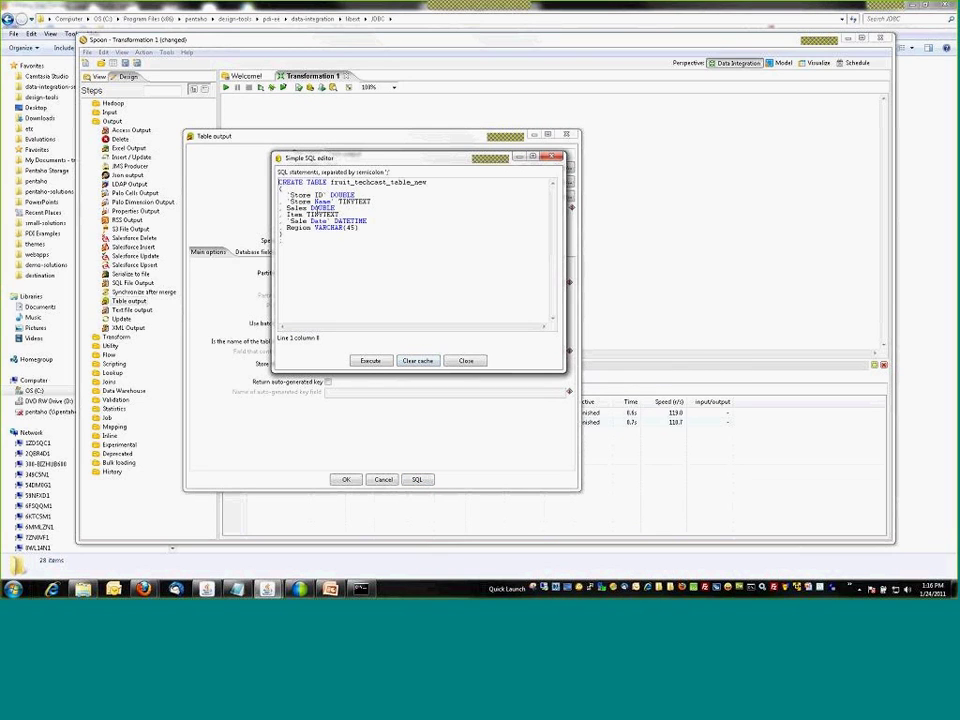
{"action": "left_click", "coordinate": [370, 362]}
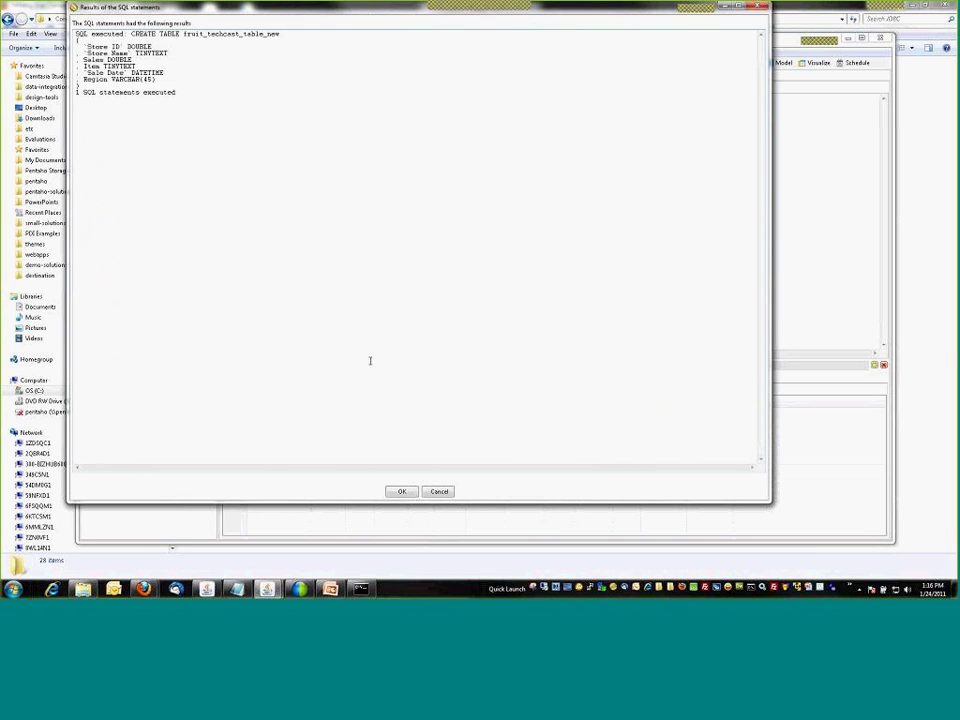
{"action": "left_click", "coordinate": [401, 491]}
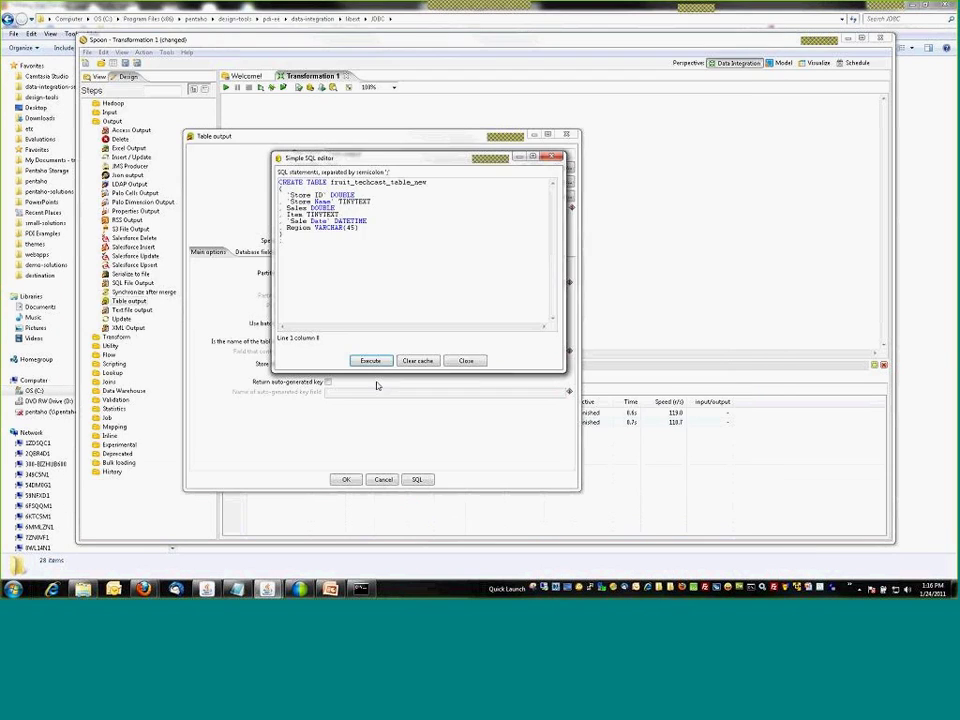
{"action": "left_click", "coordinate": [465, 360]}
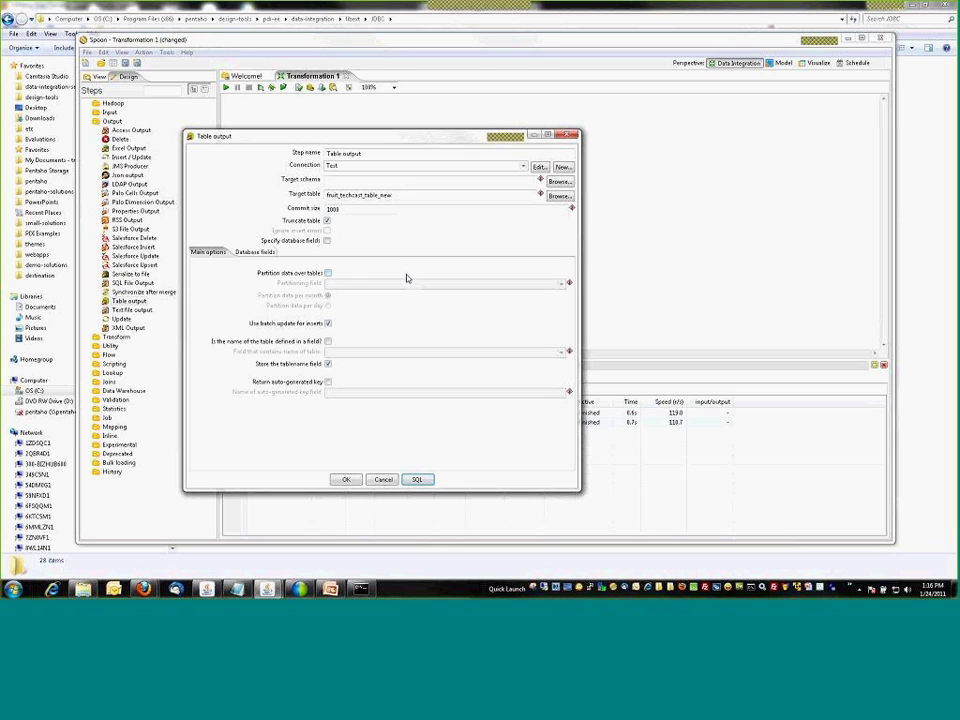
{"action": "left_click", "coordinate": [346, 480]}
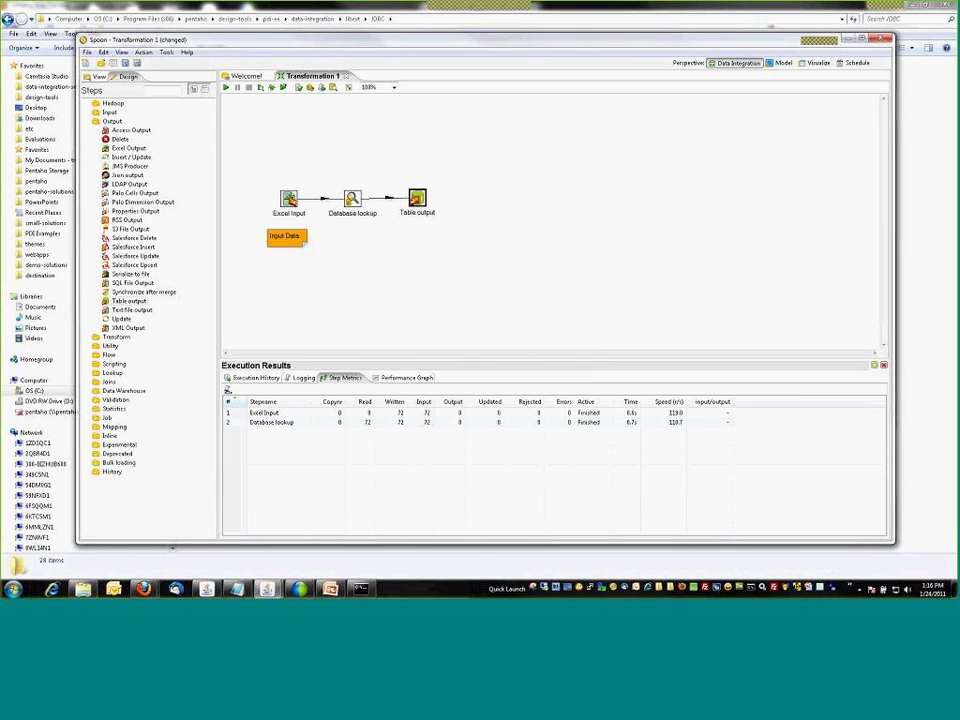
Run the transformation with local execution, saving it as saveteccast in the destination folder
{"action": "left_click", "coordinate": [227, 88]}
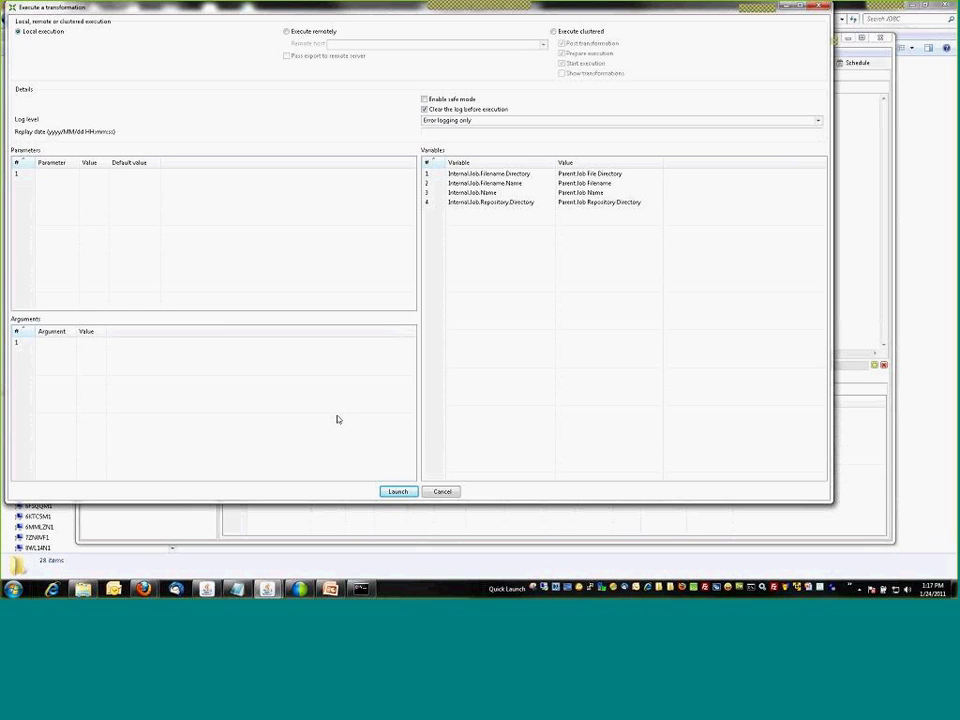
{"action": "left_click", "coordinate": [287, 32]}
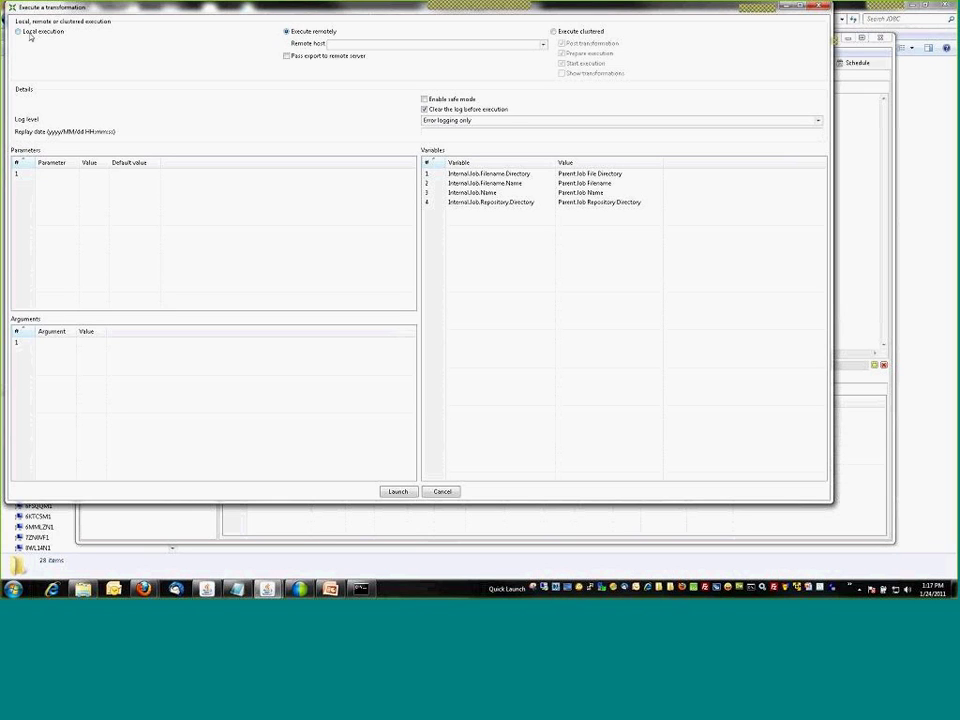
{"action": "left_click", "coordinate": [398, 492]}
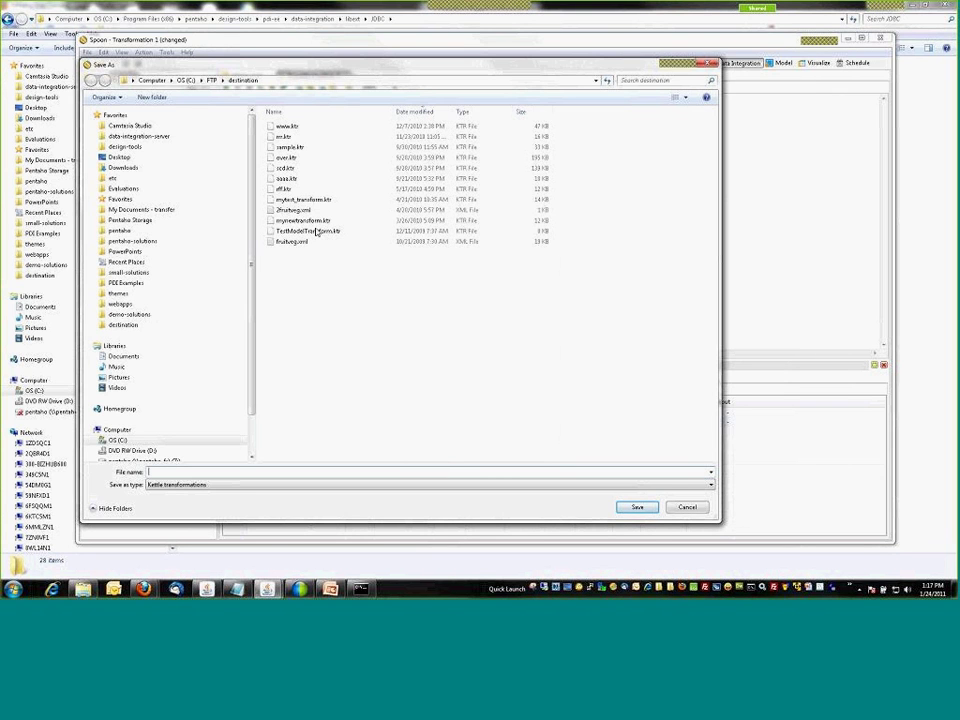
{"action": "left_click", "coordinate": [198, 482]}
{"action": "left_click", "coordinate": [197, 473]}
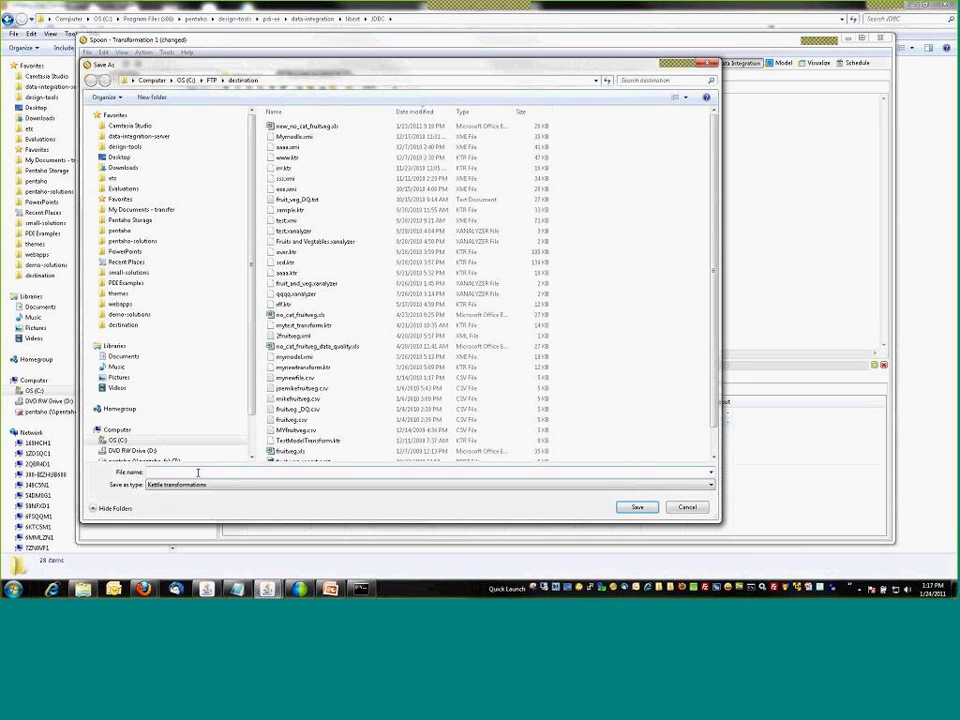
{"action": "type", "text": "serverc"}
{"action": "type", "text": "etecca"}
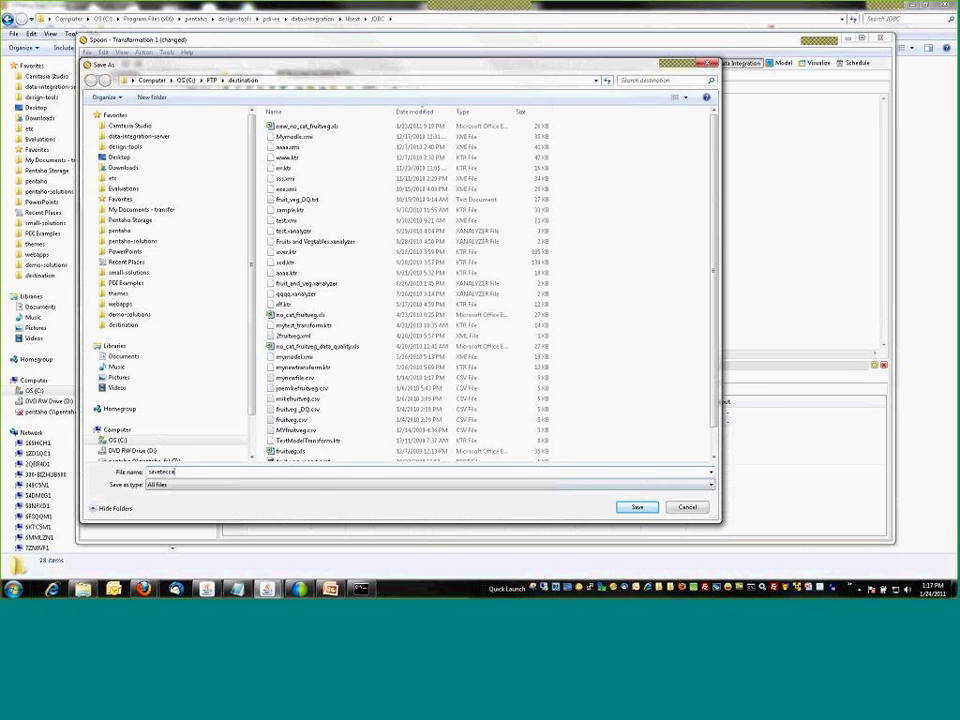
{"action": "left_click", "coordinate": [637, 507]}
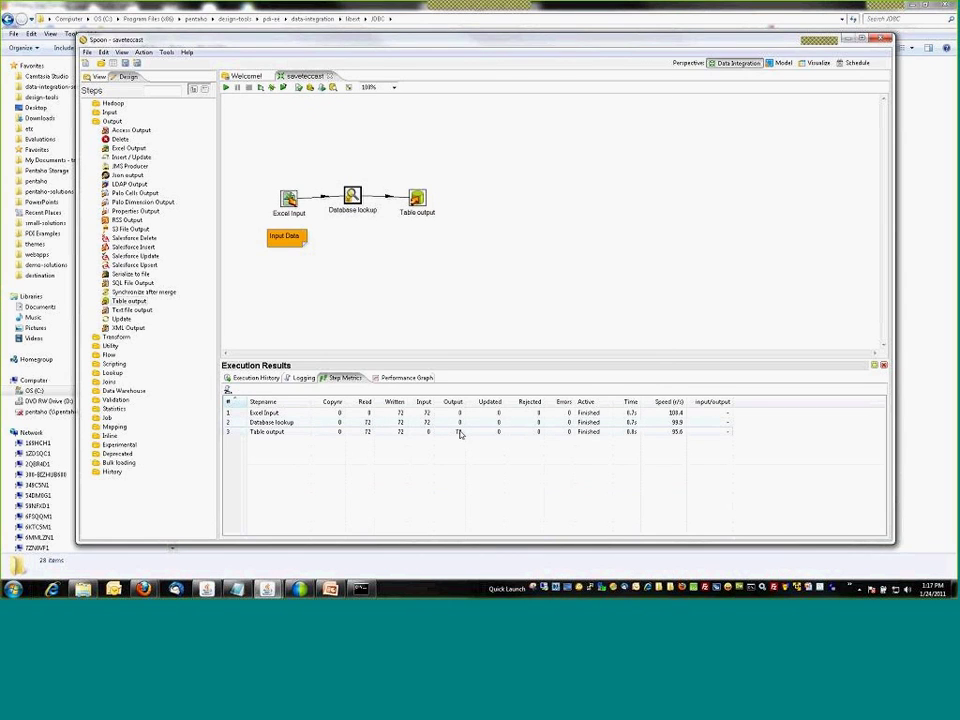
Nudge the Excel Input step slightly upward, and visualize the Table output step's data in Analyzer
{"action": "left_click", "coordinate": [293, 203]}
{"action": "left_click_drag", "start_coordinate": [296, 204], "coordinate": [297, 200]}
{"action": "left_click", "coordinate": [418, 204]}
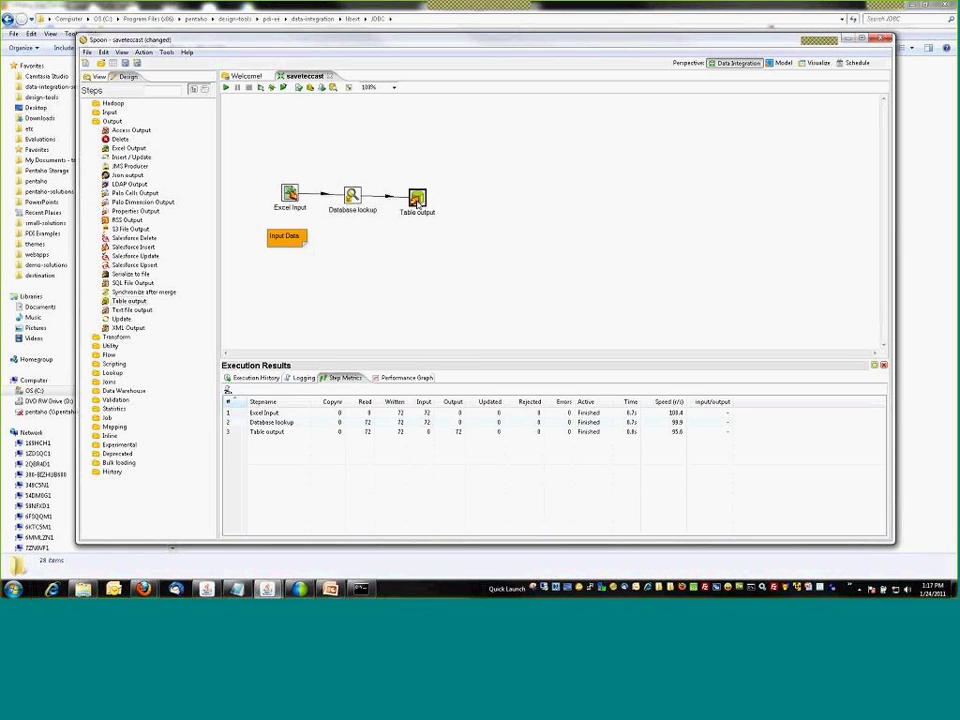
{"action": "right_click", "coordinate": [418, 202]}
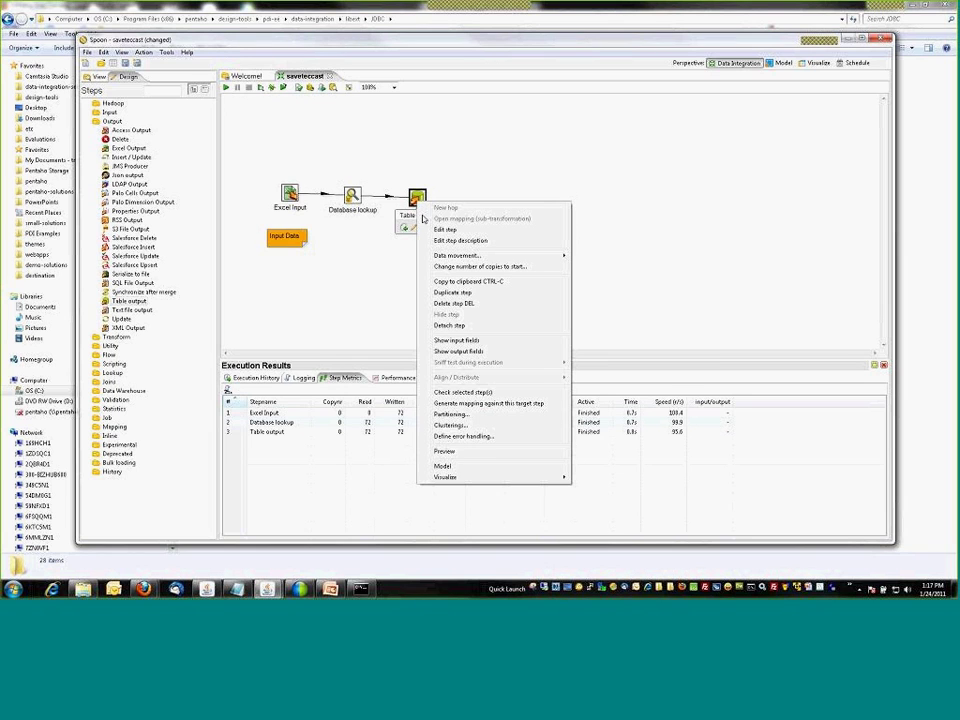
{"action": "mouse_move", "coordinate": [467, 479]}
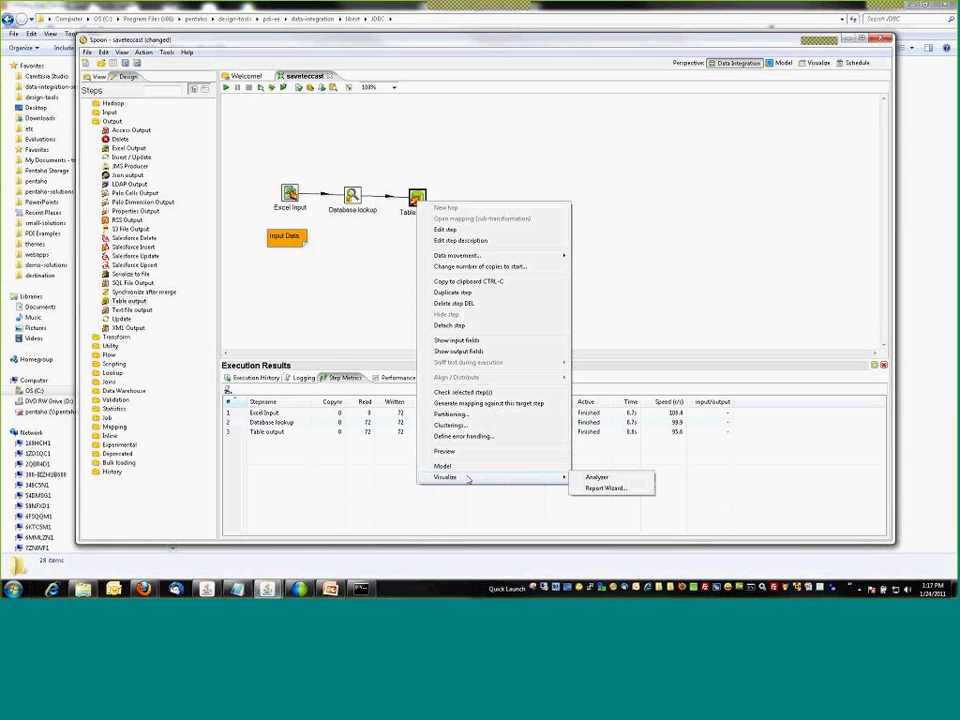
{"action": "left_click", "coordinate": [594, 479]}
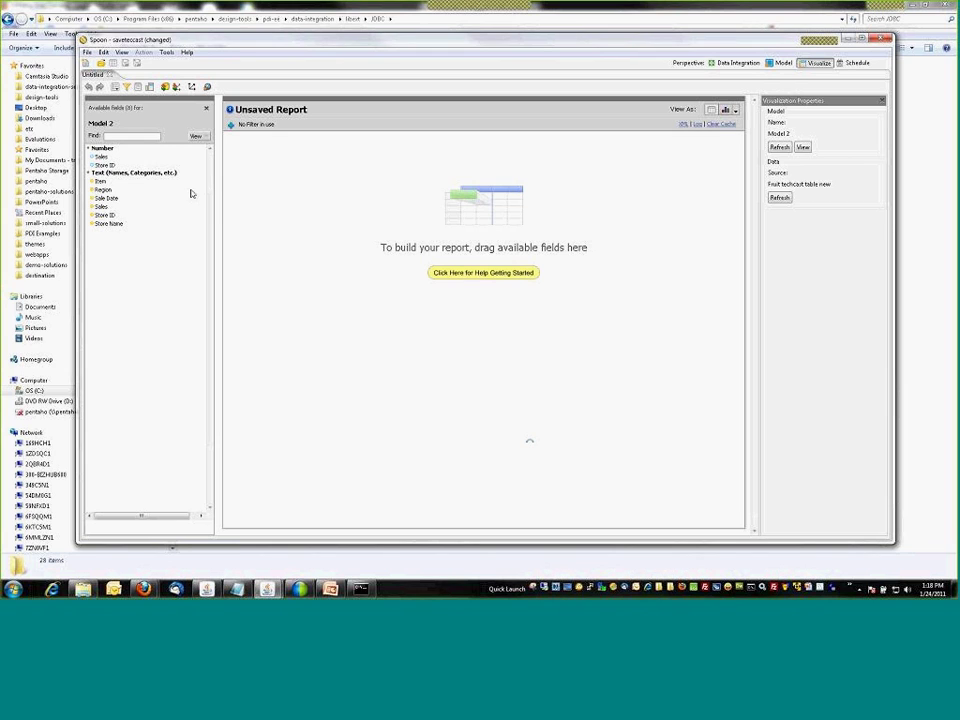
Build a report of Sales by Item, and close it without saving to return to the Data Integration perspective
{"action": "left_click_drag", "start_coordinate": [104, 156], "coordinate": [261, 266]}
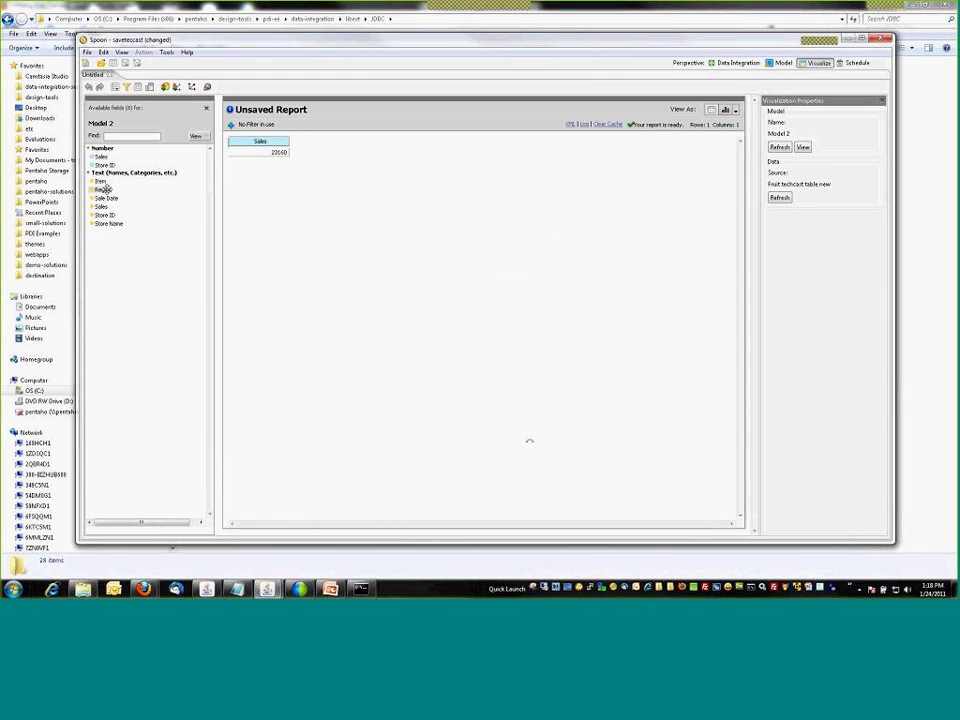
{"action": "left_click_drag", "start_coordinate": [104, 181], "coordinate": [298, 366]}
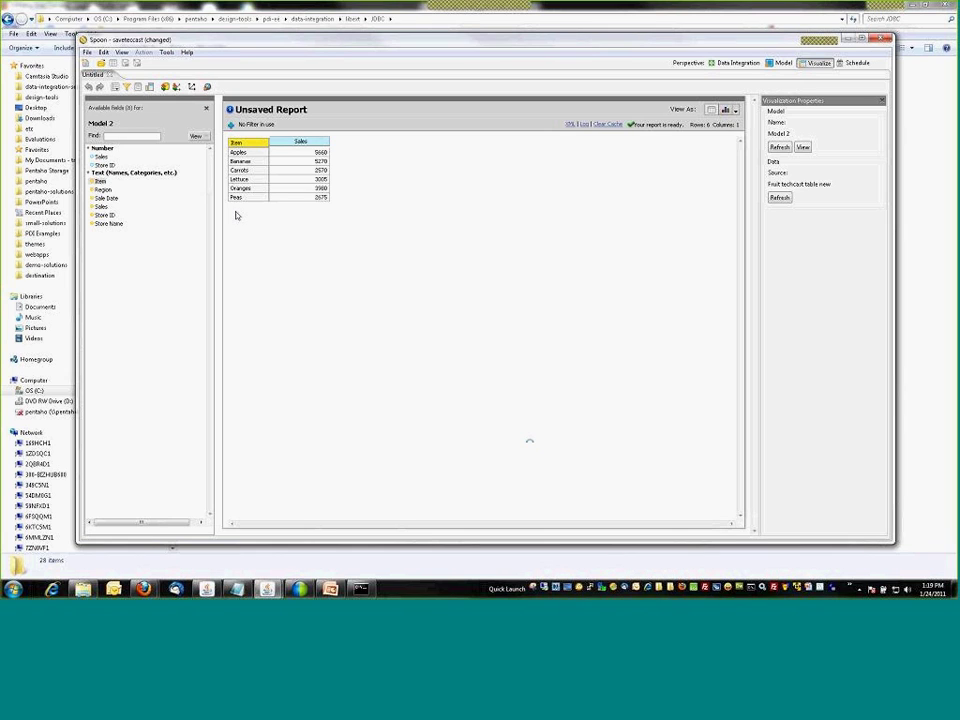
{"action": "left_click", "coordinate": [110, 75]}
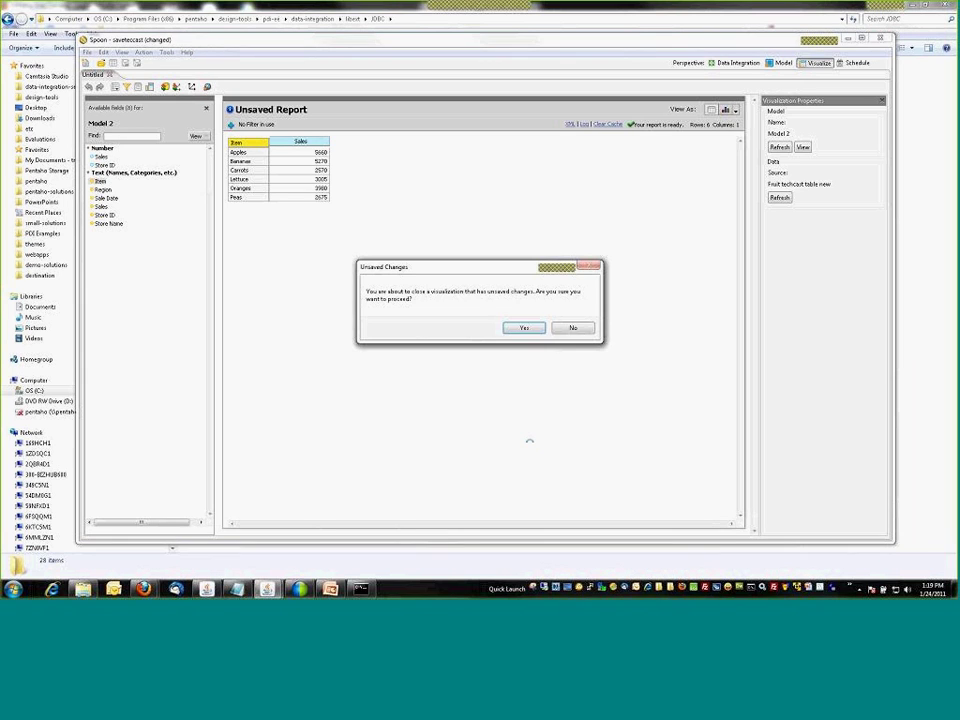
{"action": "left_click", "coordinate": [522, 330]}
{"action": "left_click", "coordinate": [740, 64]}
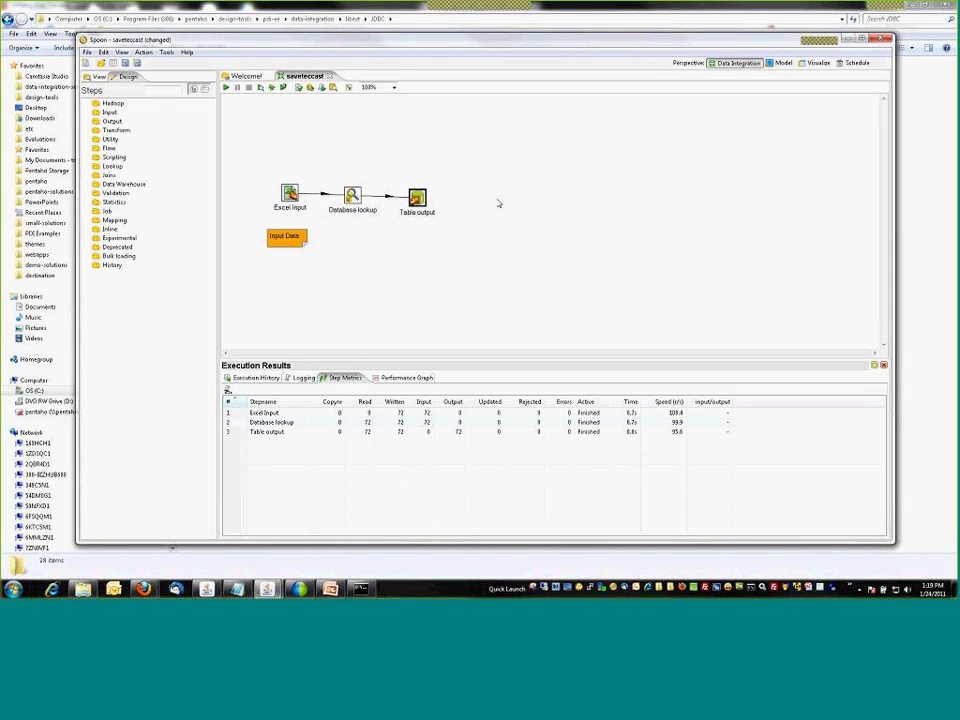
Space out the transformation's steps and insert a Value Mapper from the Transform category into the hop between Database lookup and Table output
{"action": "left_click_drag", "start_coordinate": [430, 203], "coordinate": [487, 200]}
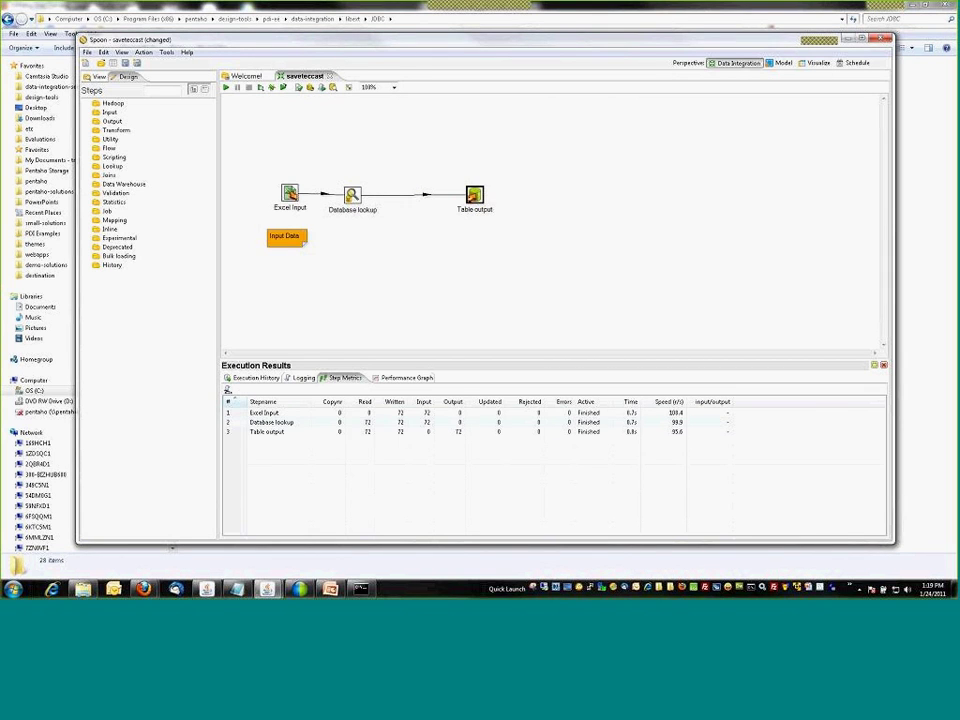
{"action": "left_click_drag", "start_coordinate": [296, 197], "coordinate": [292, 199]}
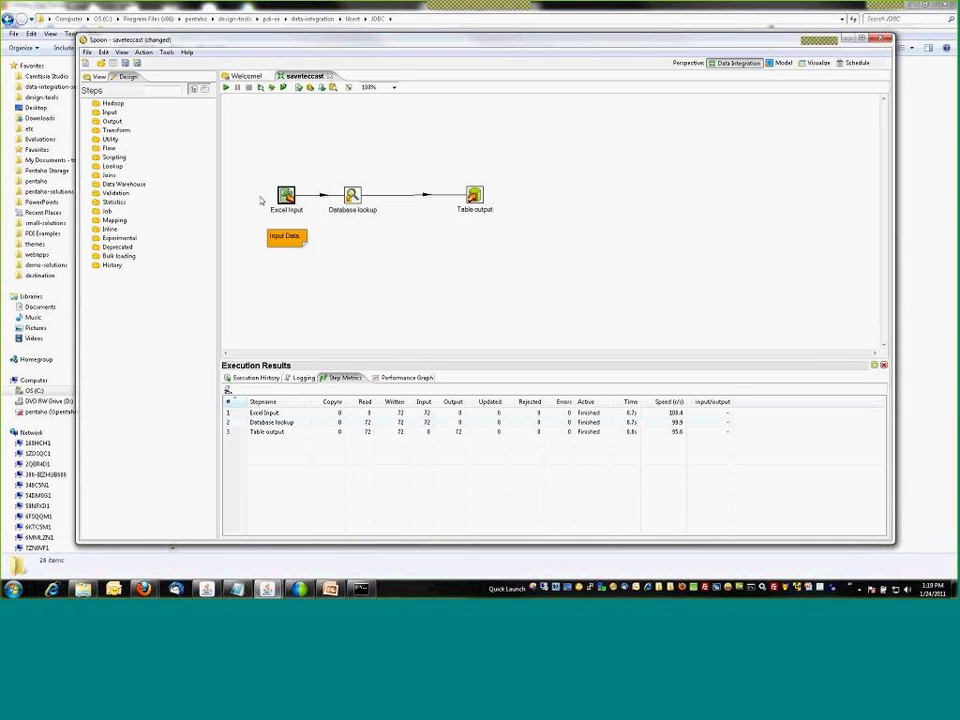
{"action": "left_click", "coordinate": [88, 133]}
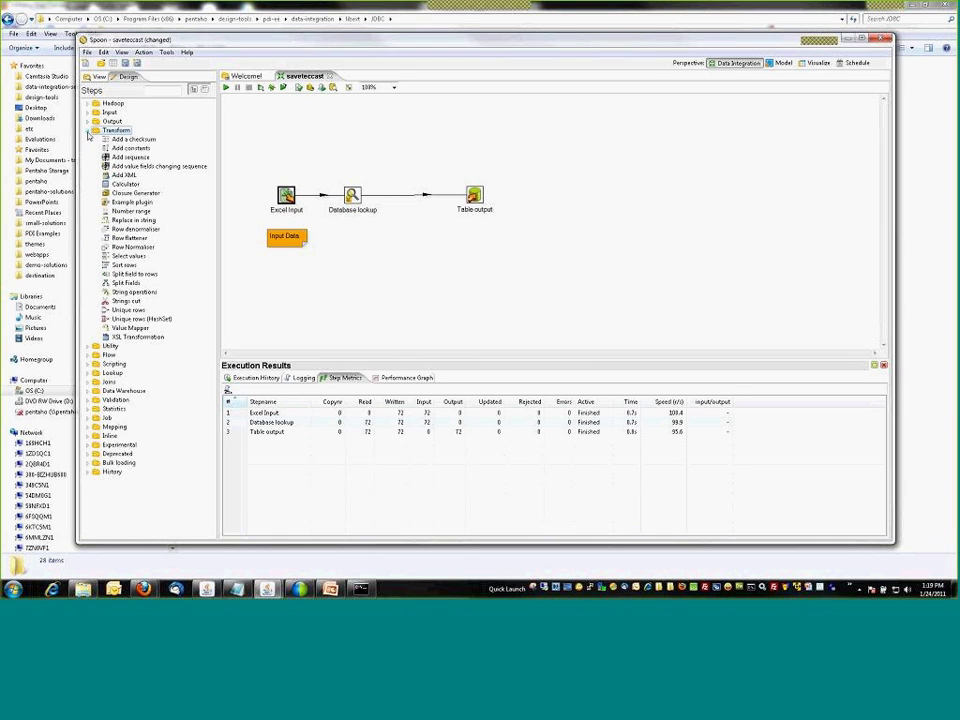
{"action": "left_click_drag", "start_coordinate": [110, 247], "coordinate": [405, 197]}
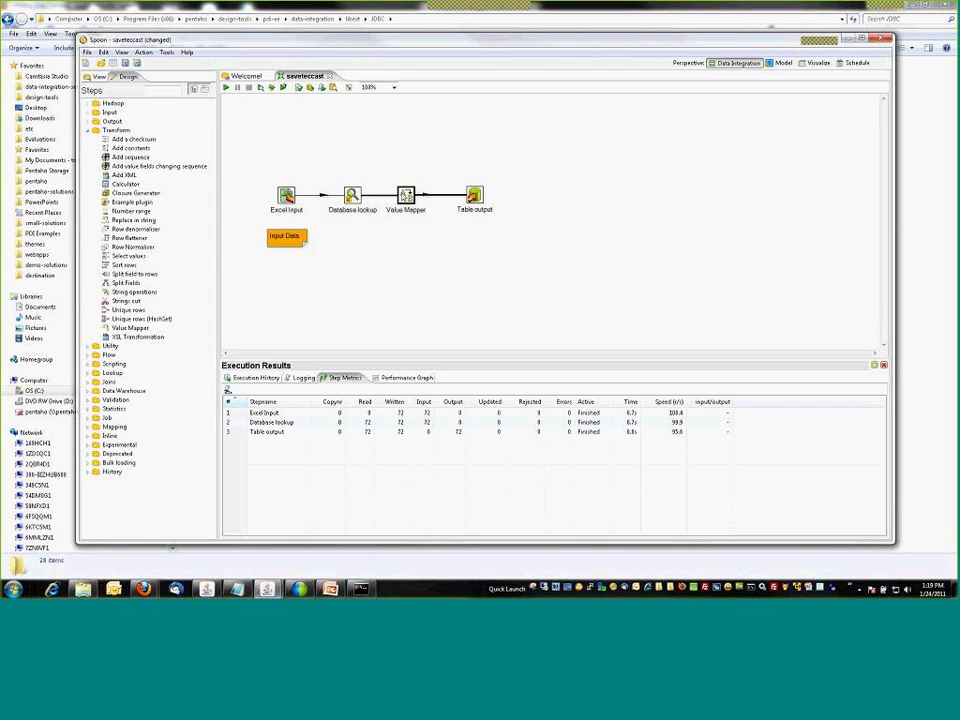
{"action": "left_click_drag", "start_coordinate": [474, 195], "coordinate": [487, 195]}
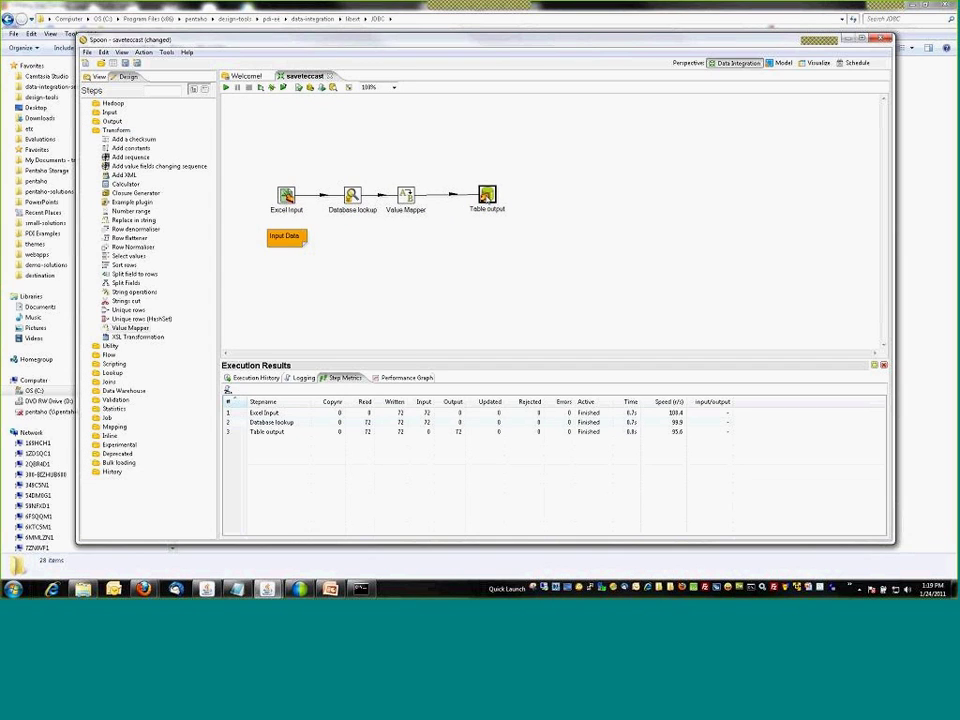
Set the Value Mapper to use the Item field and write to a target field named Category
{"action": "left_click", "coordinate": [410, 200]}
{"action": "double_click", "coordinate": [407, 199]}
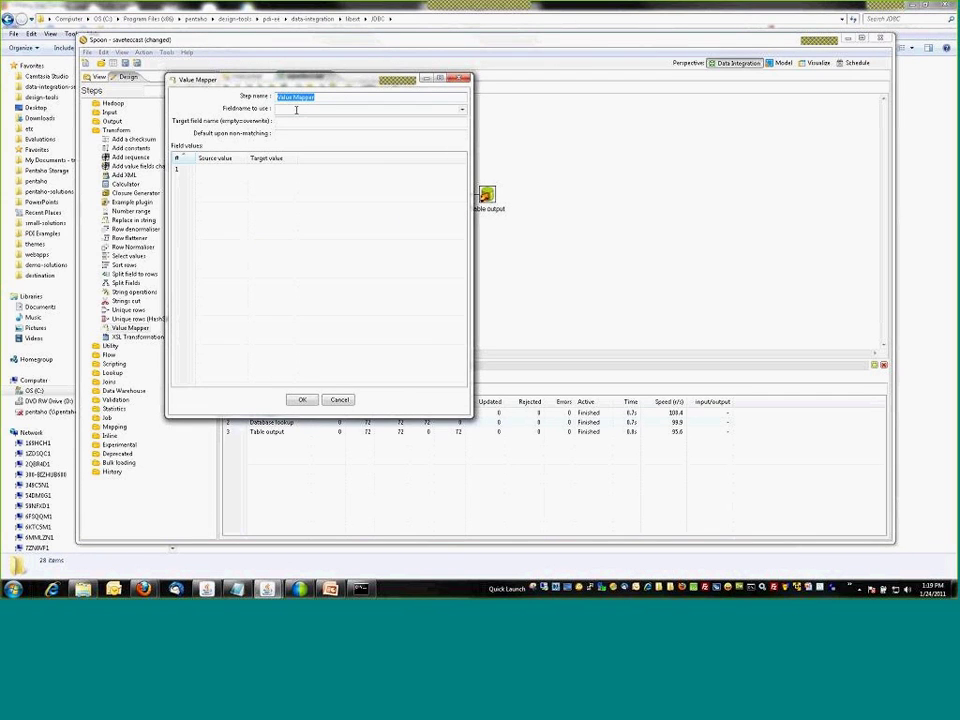
{"action": "left_click", "coordinate": [462, 112]}
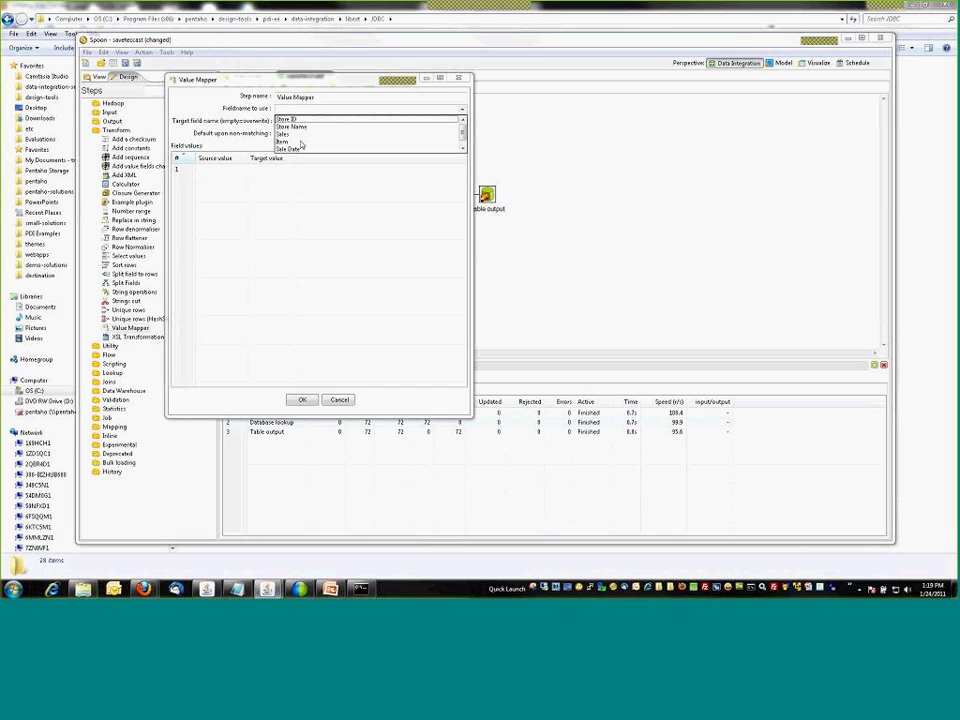
{"action": "left_click", "coordinate": [301, 142]}
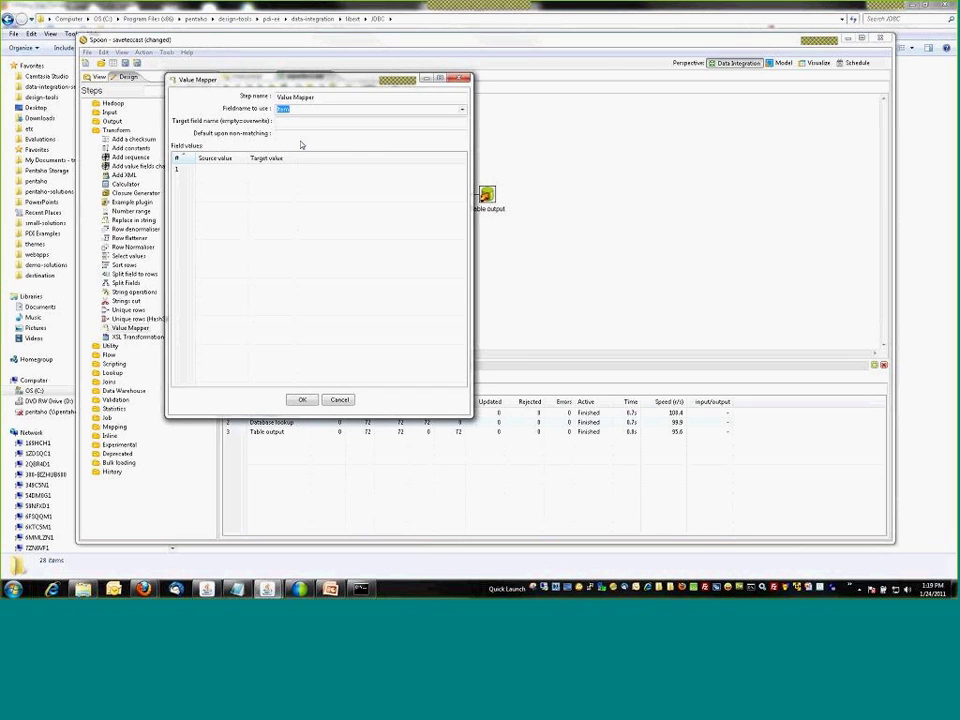
{"action": "left_click", "coordinate": [297, 123]}
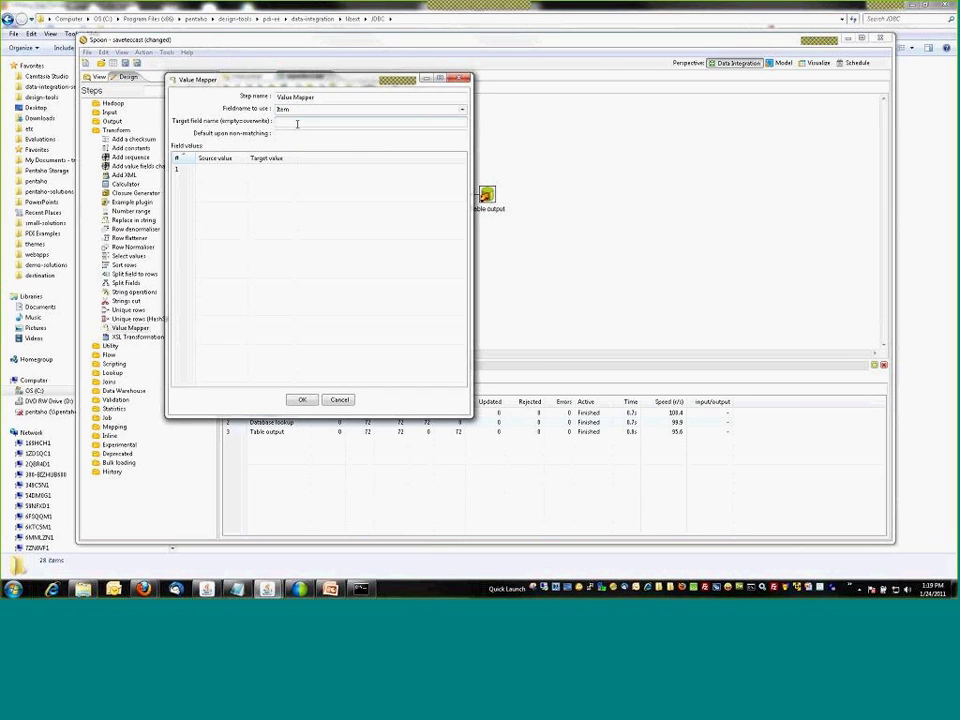
{"action": "type", "text": "Category"}
Map the source values Apples, Oranges and Bananas to the target value Fruits
{"action": "left_click", "coordinate": [231, 170]}
{"action": "type", "text": "Apples"}
{"action": "left_click", "coordinate": [262, 170]}
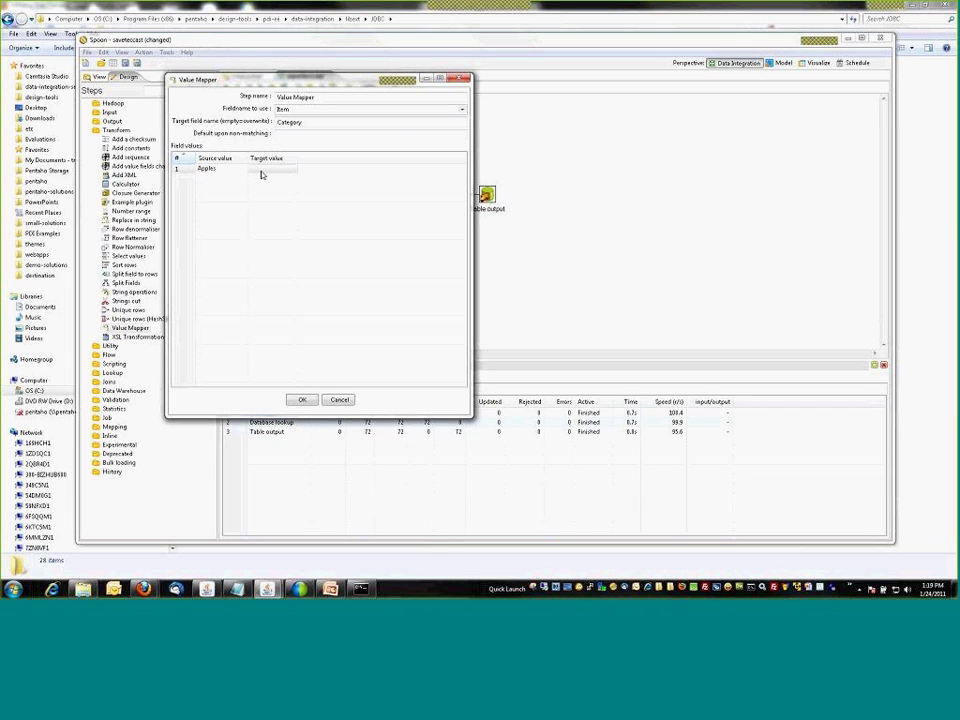
{"action": "type", "text": "Fruits"}
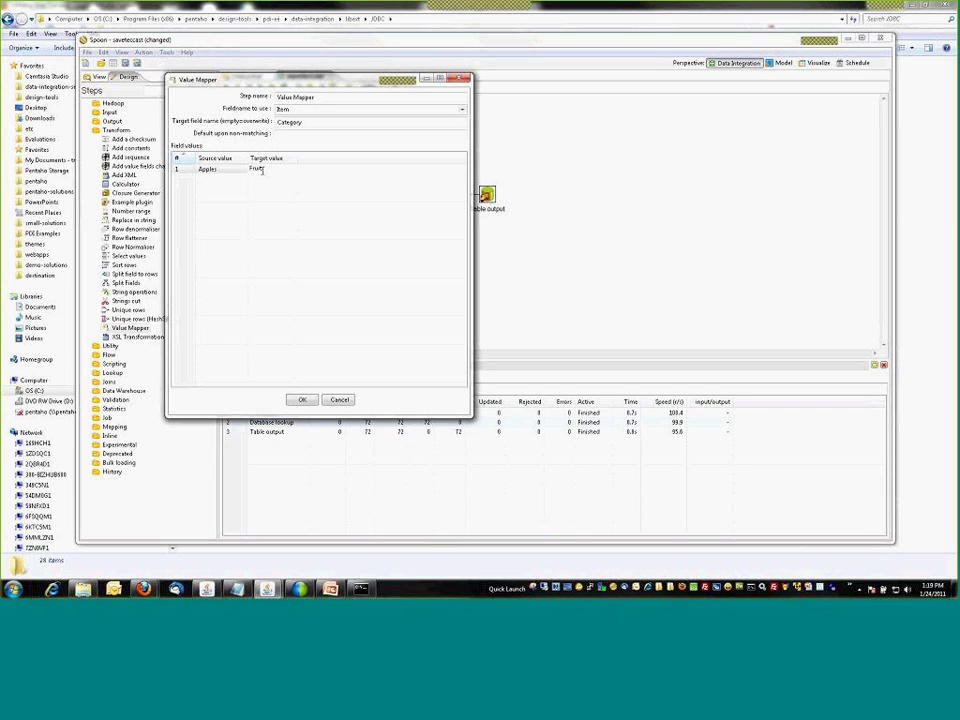
{"action": "left_click", "coordinate": [223, 177]}
{"action": "type", "text": "Oranges"}
{"action": "left_click", "coordinate": [226, 188]}
{"action": "type", "text": "Bananas"}
{"action": "left_click", "coordinate": [274, 169]}
{"action": "key", "text": "ctrl+c"}
{"action": "left_click", "coordinate": [272, 178]}
{"action": "key", "text": "ctrl+v"}
{"action": "left_click", "coordinate": [269, 189]}
{"action": "key", "text": "ctrl+v"}
Set the default upon non-matching to Vegetables and accept the Value Mapper configuration
{"action": "left_click", "coordinate": [295, 134]}
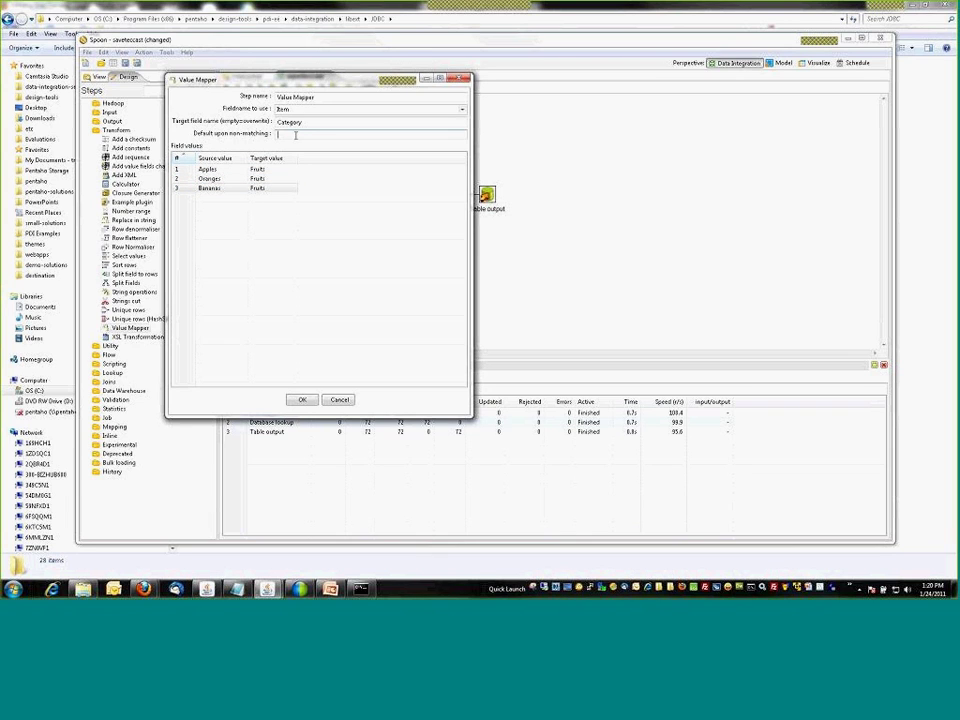
{"action": "type", "text": "U"}
{"action": "type", "text": "eg"}
{"action": "type", "text": "eta"}
{"action": "type", "text": "bles"}
{"action": "left_click", "coordinate": [303, 400]}
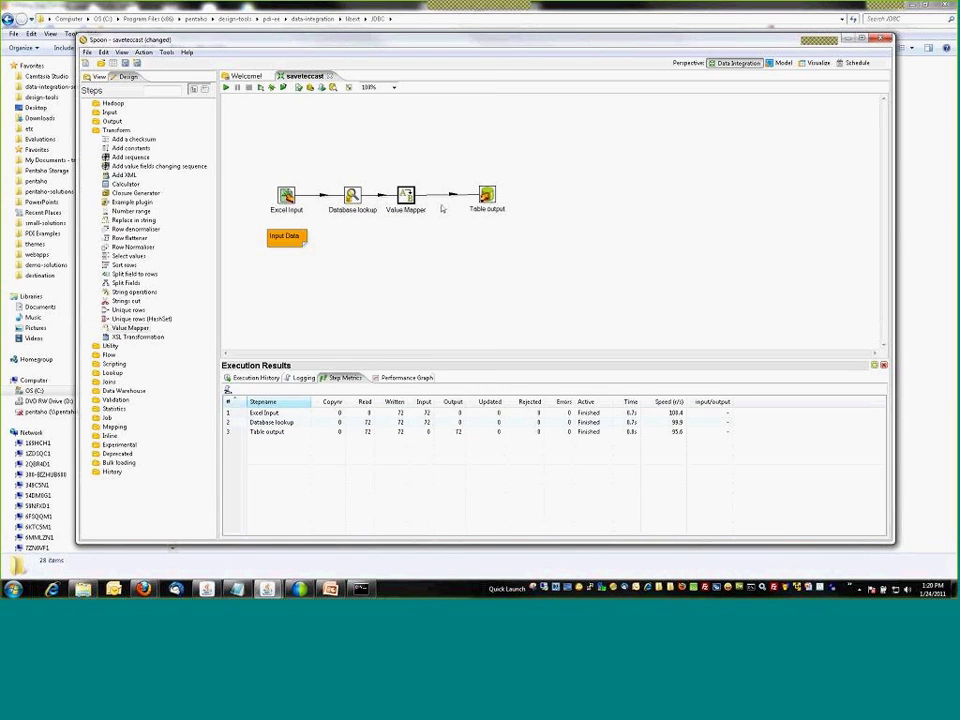
Disable the hop between Value Mapper and Table output, and move Table output slightly farther from Value Mapper
{"action": "right_click", "coordinate": [453, 196]}
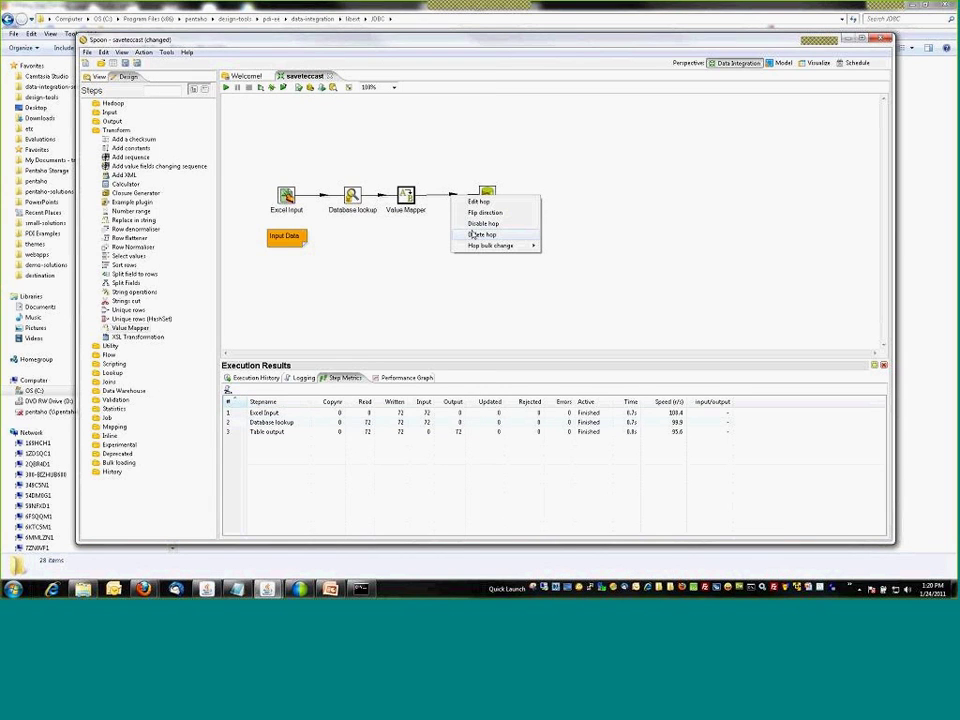
{"action": "left_click", "coordinate": [474, 234]}
{"action": "right_click", "coordinate": [406, 198]}
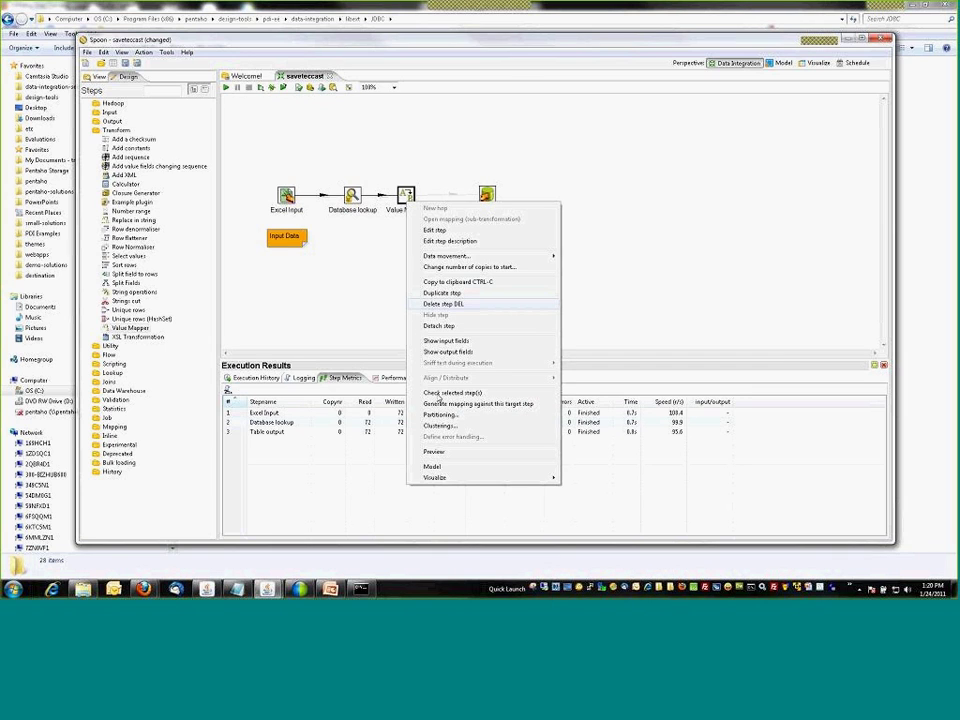
{"action": "left_click", "coordinate": [398, 262]}
{"action": "left_click_drag", "start_coordinate": [492, 194], "coordinate": [503, 197]}
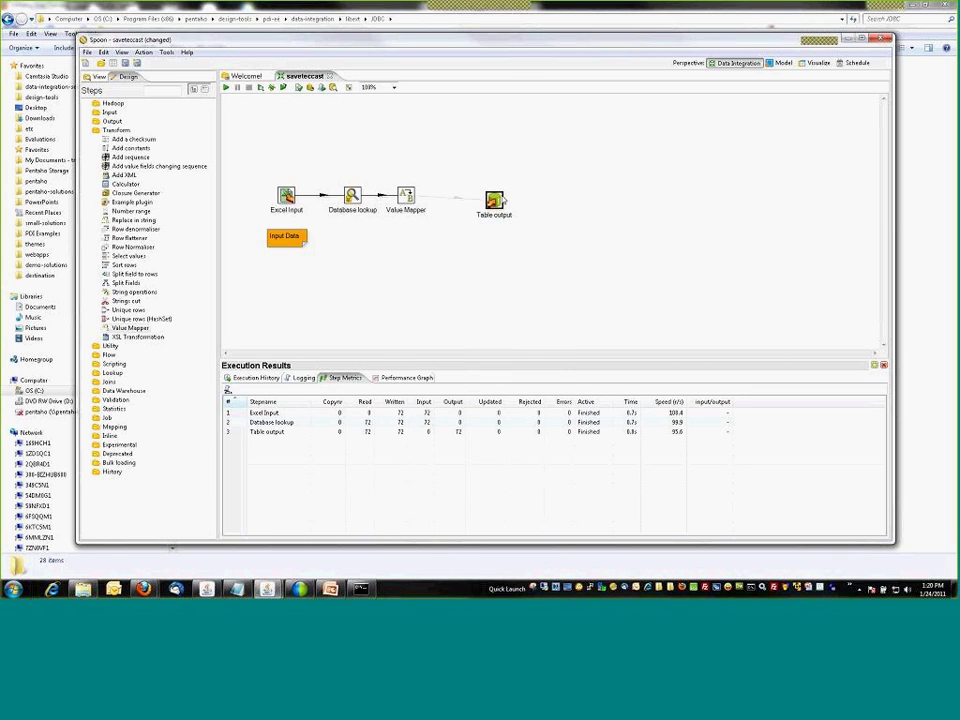
{"action": "right_click", "coordinate": [460, 199]}
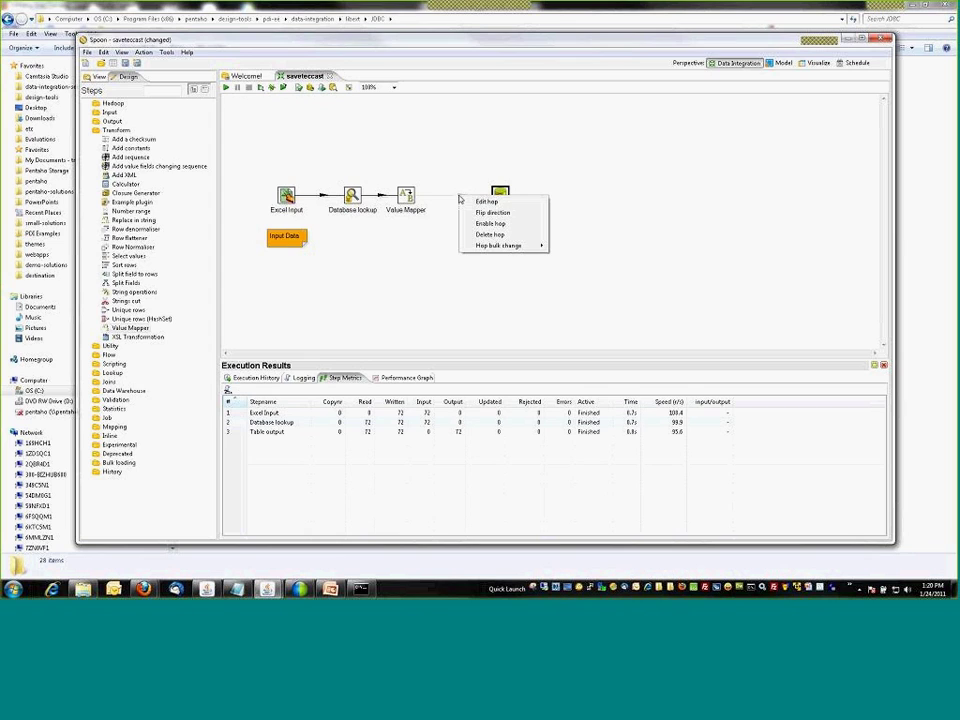
{"action": "key", "text": "Escape"}
Disable all hops downstream of Database lookup, and re-enable the hop from Database lookup to Value Mapper
{"action": "right_click", "coordinate": [381, 197]}
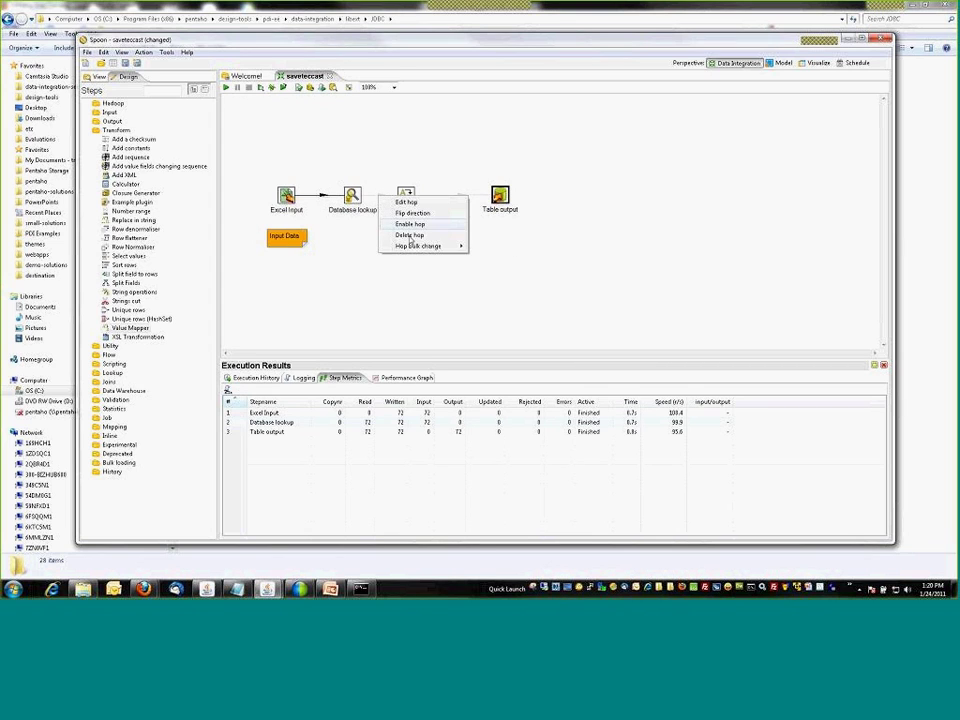
{"action": "mouse_move", "coordinate": [440, 246]}
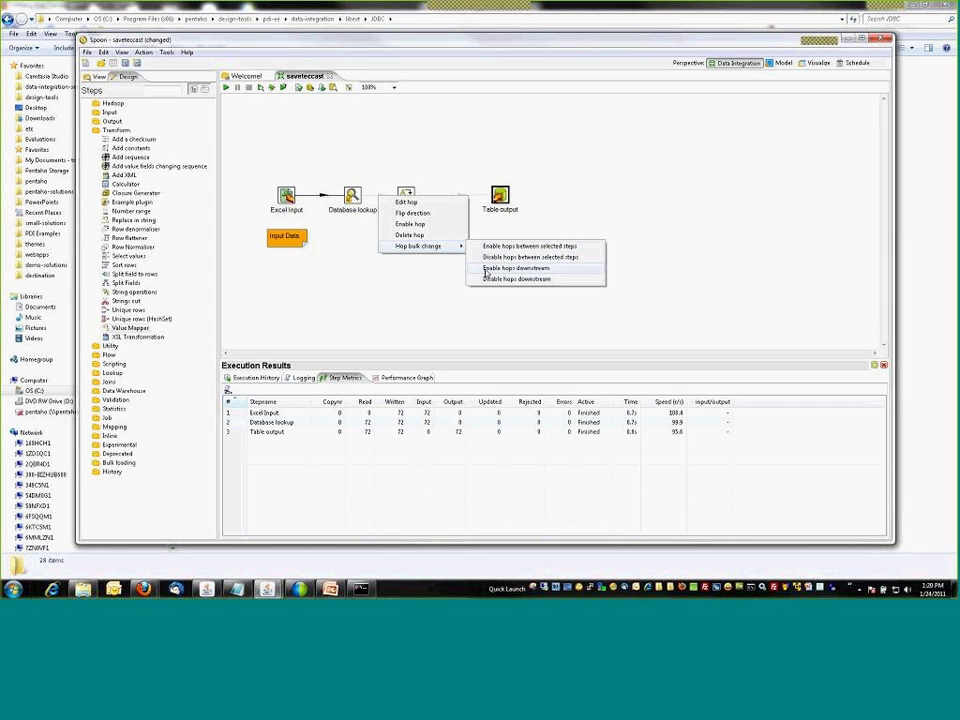
{"action": "left_click", "coordinate": [489, 278]}
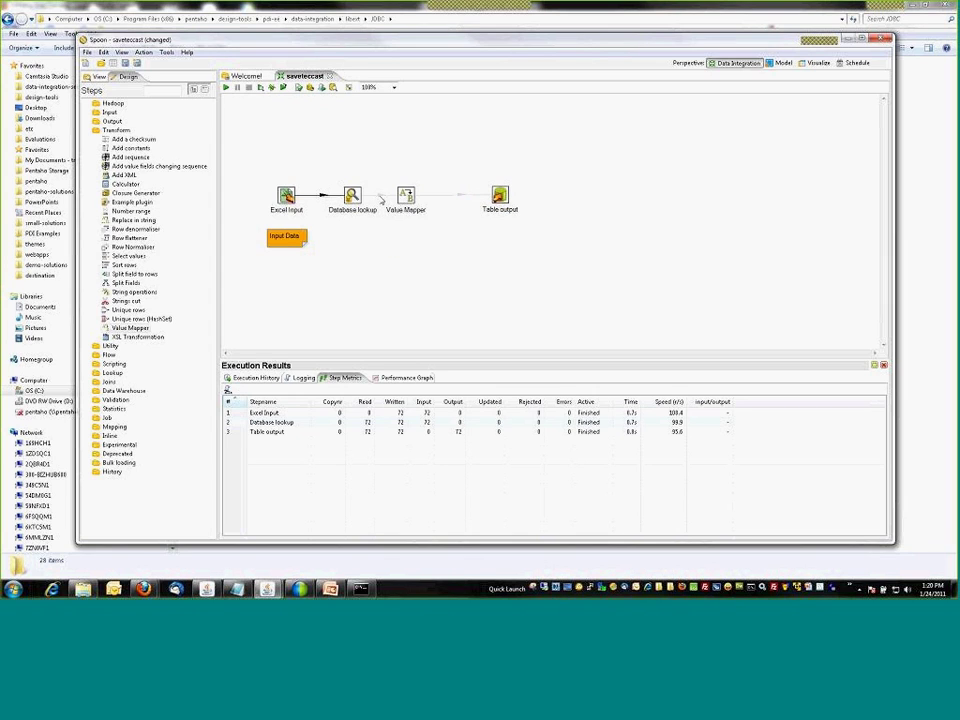
{"action": "right_click", "coordinate": [379, 196]}
{"action": "left_click", "coordinate": [410, 224]}
Preview the rows output by the Value Mapper step with Quick Launch, and close the preview after examining the Region and Category columns
{"action": "right_click", "coordinate": [410, 196]}
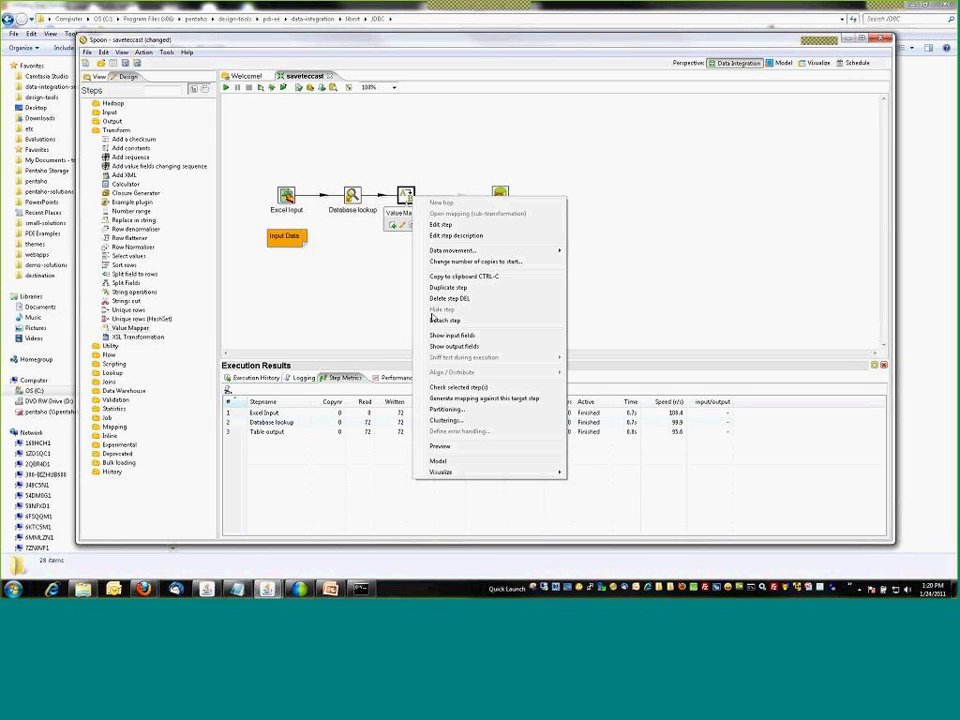
{"action": "left_click", "coordinate": [438, 447]}
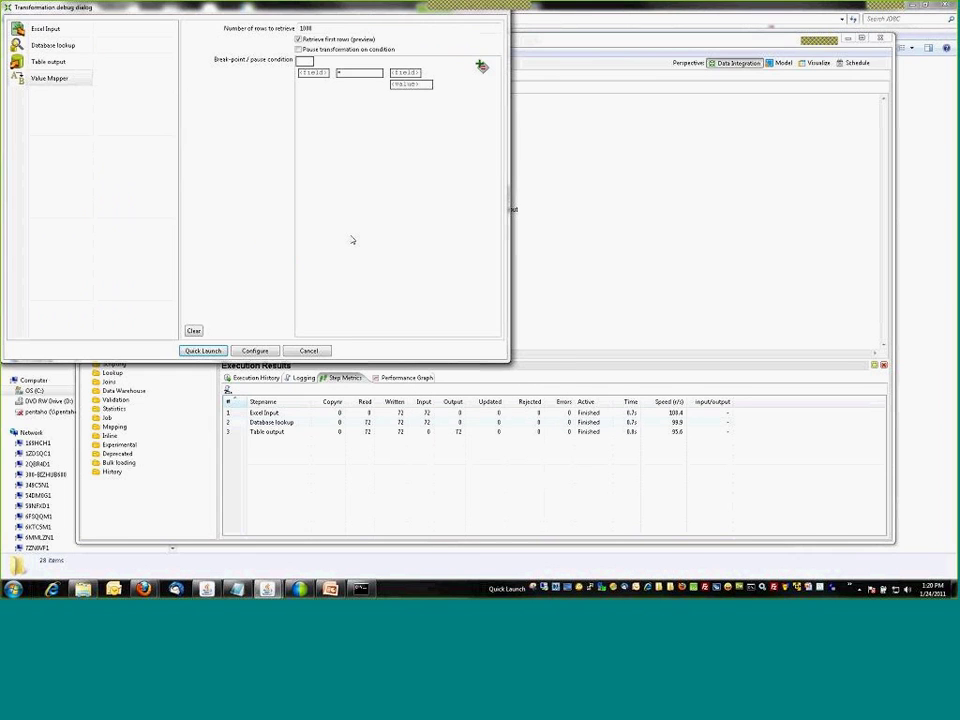
{"action": "left_click_drag", "start_coordinate": [125, 8], "coordinate": [247, 88]}
{"action": "left_click", "coordinate": [323, 431]}
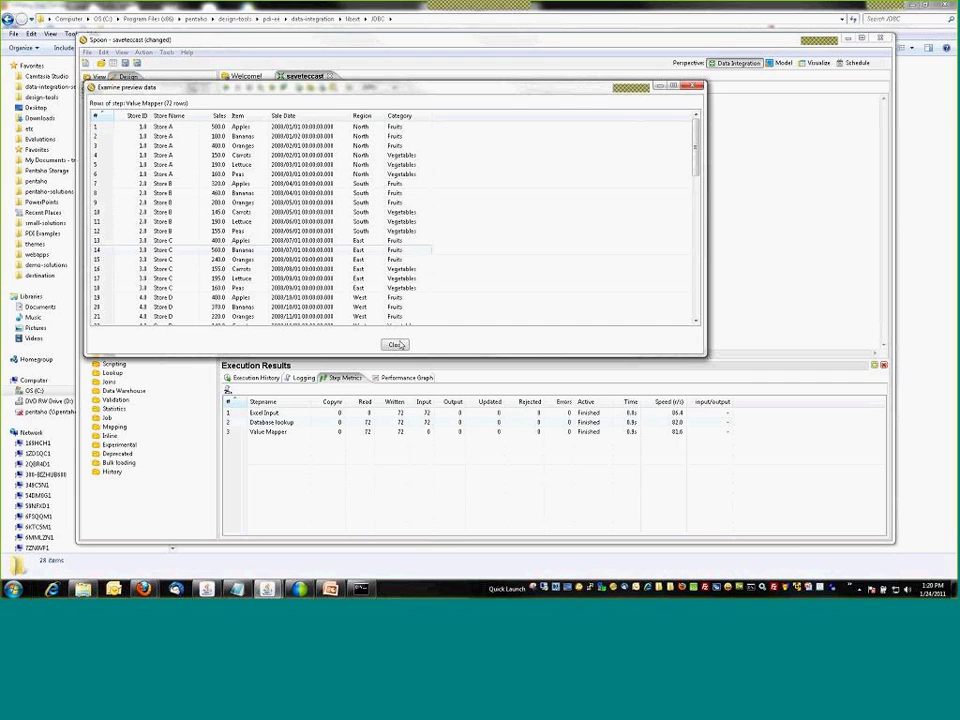
{"action": "key", "text": "Escape"}
Insert a Calculator step into the flow between Value Mapper and Table output
{"action": "left_click", "coordinate": [107, 93]}
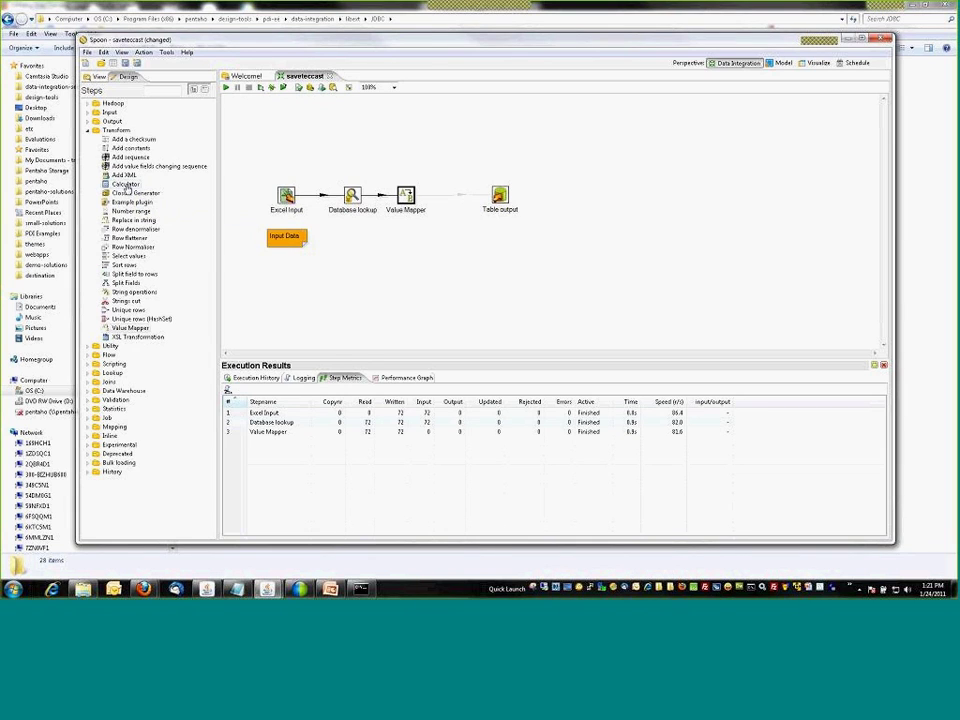
{"action": "left_click_drag", "start_coordinate": [126, 186], "coordinate": [499, 196]}
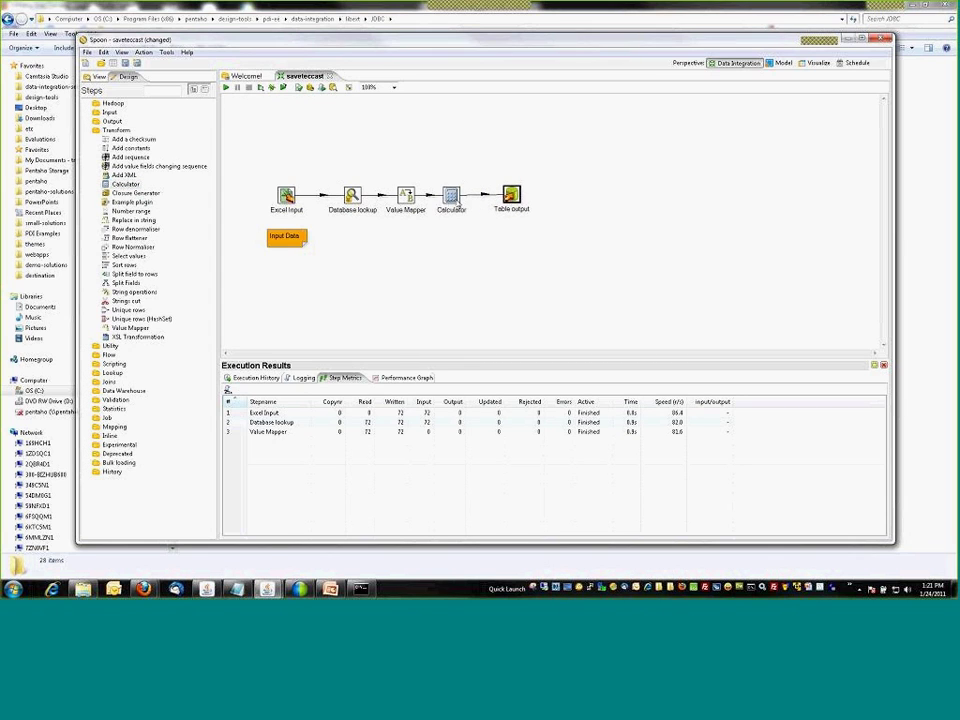
{"action": "double_click", "coordinate": [455, 204]}
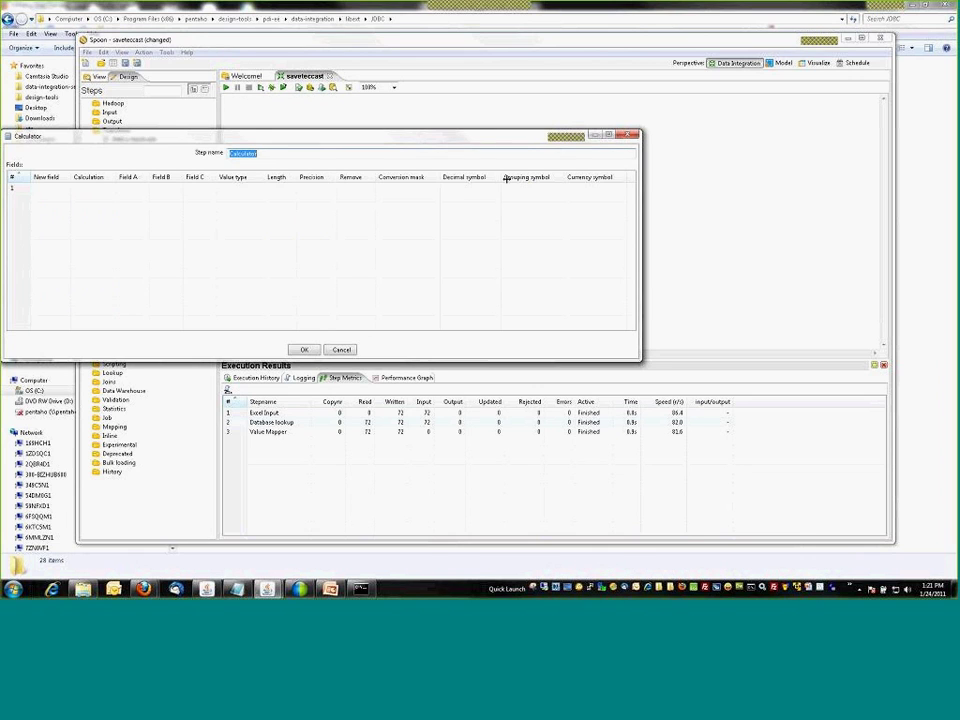
{"action": "key", "text": "Escape"}
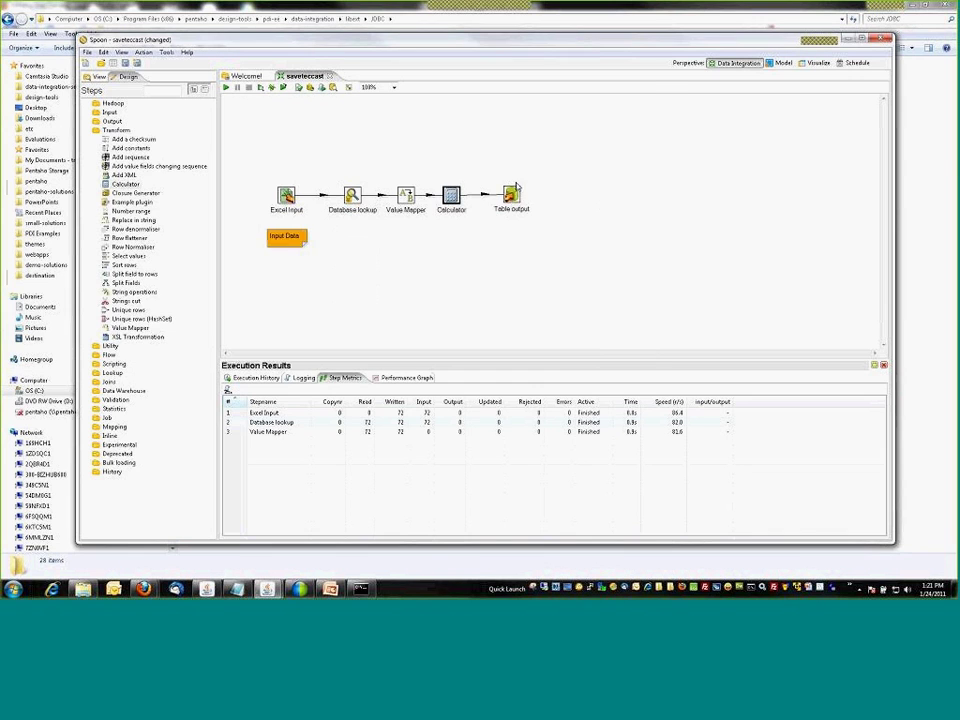
Define four new fields in the Calculator step named Year, Quarter, Month and Week
{"action": "double_click", "coordinate": [453, 198]}
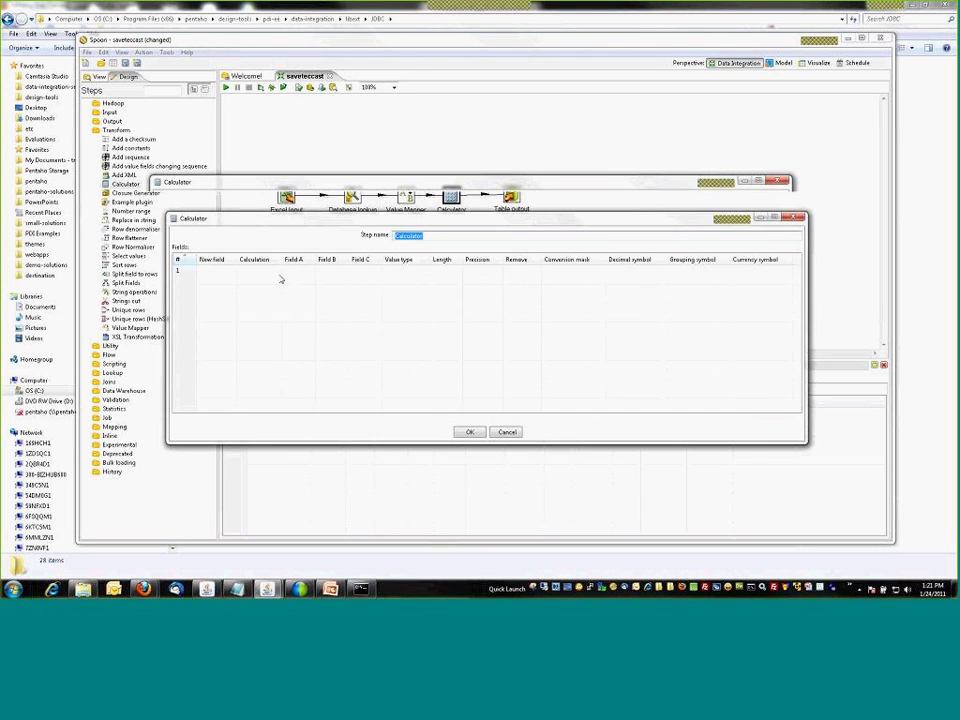
{"action": "left_click", "coordinate": [221, 269]}
{"action": "type", "text": "Year"}
{"action": "left_click", "coordinate": [219, 280]}
{"action": "type", "text": "Quarter"}
{"action": "left_click", "coordinate": [216, 290]}
{"action": "type", "text": "Mont"}
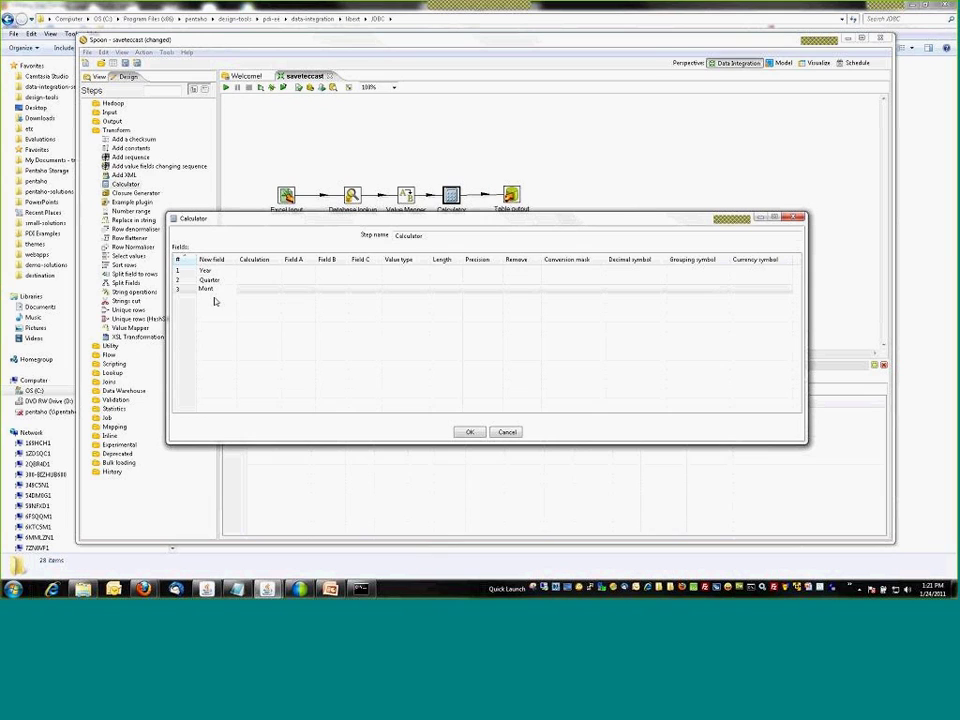
{"action": "type", "text": "h"}
{"action": "left_click", "coordinate": [208, 298]}
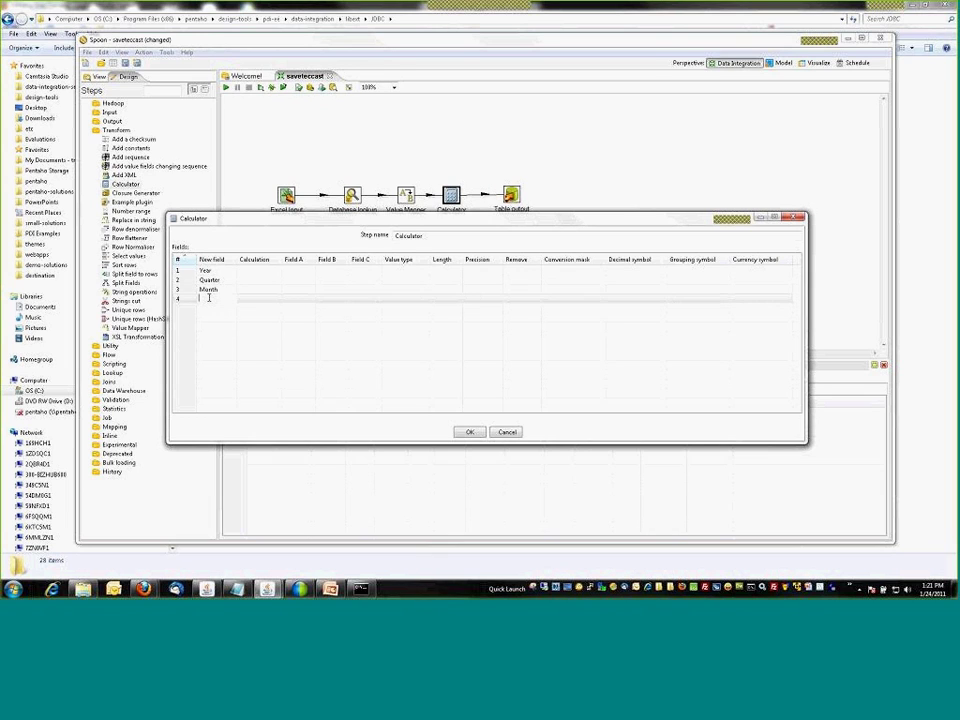
{"action": "type", "text": "Wee"}
Set Field A to Sale Date for the Year, Quarter, Month and Week calculator fields
{"action": "left_click", "coordinate": [310, 271]}
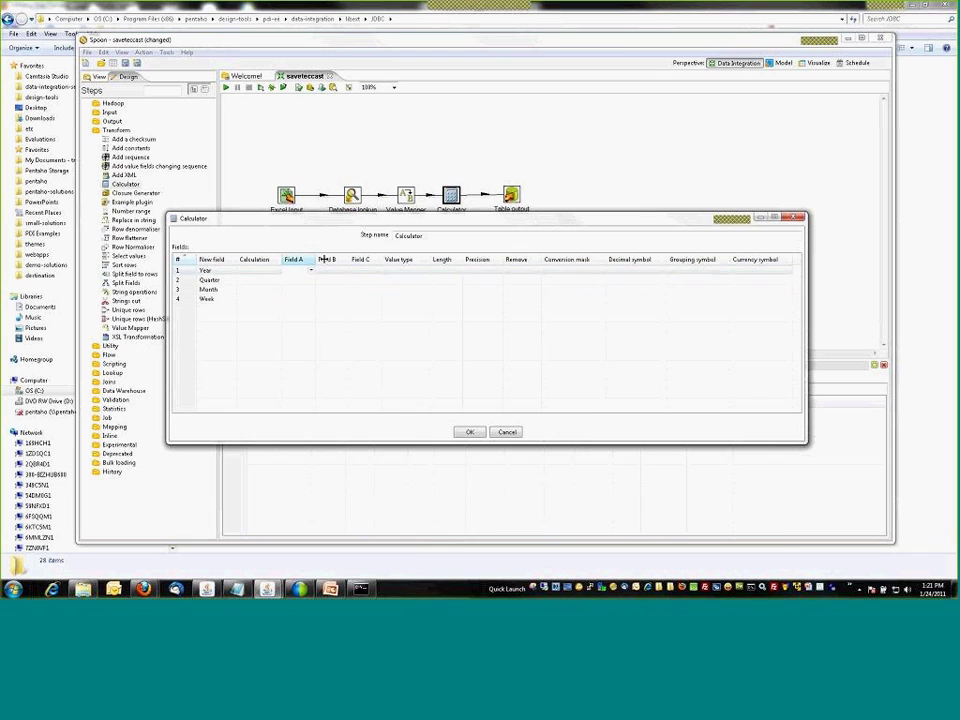
{"action": "left_click_drag", "start_coordinate": [313, 259], "coordinate": [336, 260]}
{"action": "left_click", "coordinate": [335, 271]}
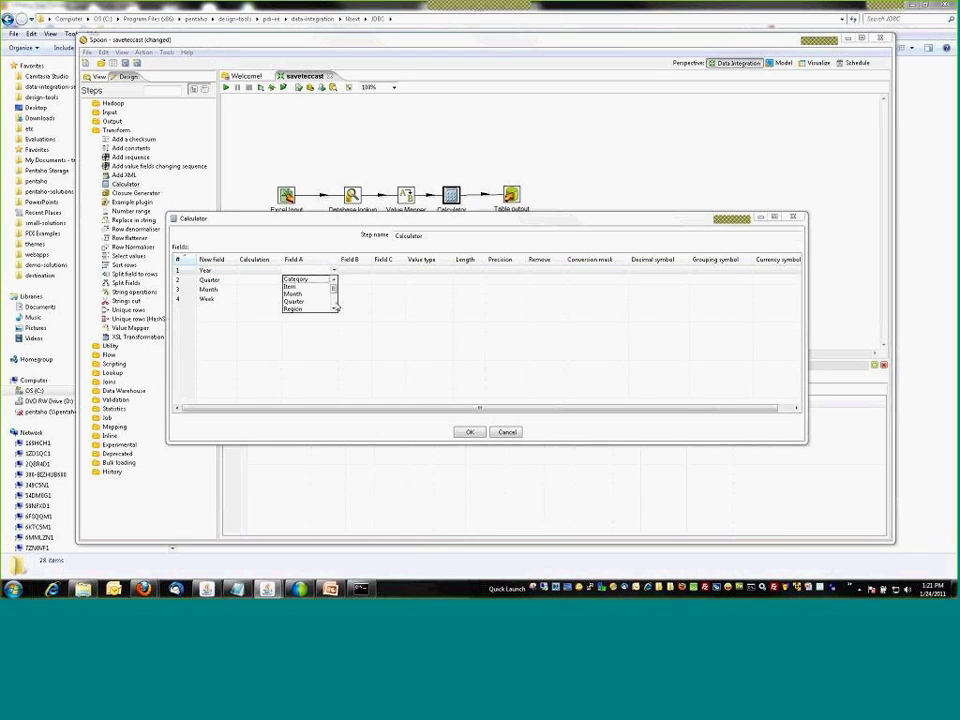
{"action": "left_click", "coordinate": [335, 308]}
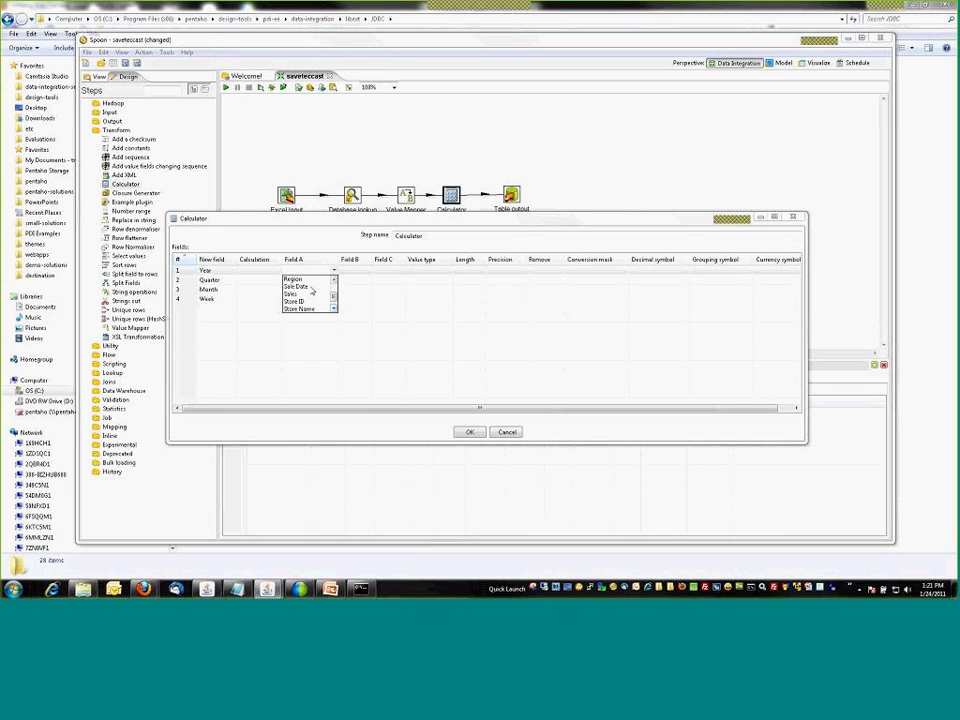
{"action": "left_click", "coordinate": [311, 287]}
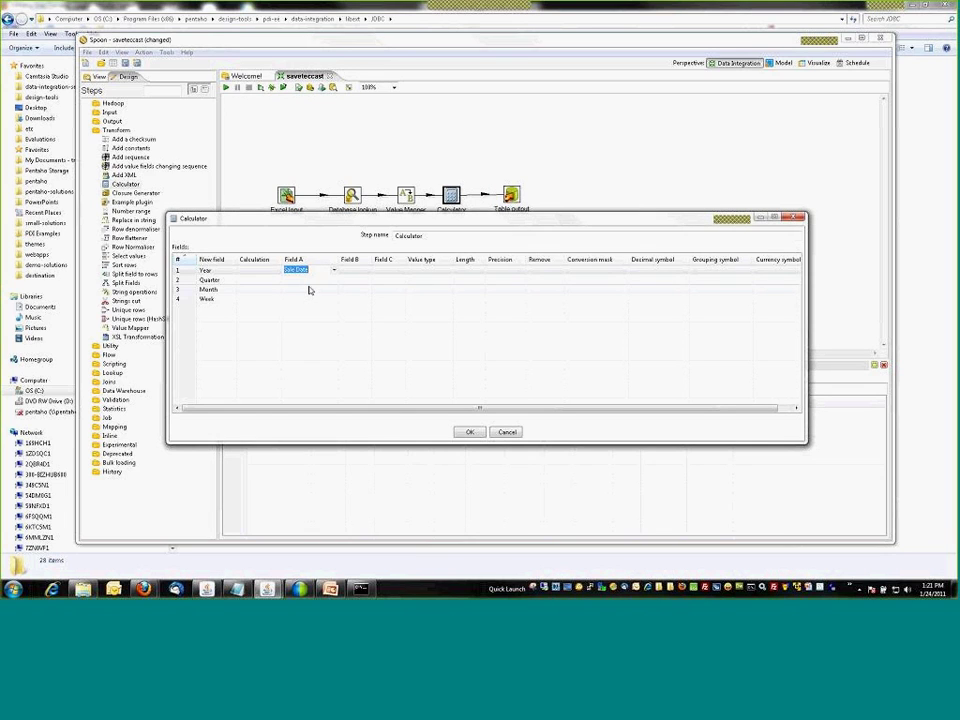
{"action": "left_click", "coordinate": [306, 284]}
{"action": "key", "text": "ctrl+v"}
{"action": "left_click", "coordinate": [304, 291]}
{"action": "key", "text": "ctrl+v"}
{"action": "left_click", "coordinate": [303, 299]}
{"action": "type", "text": "Sale Date"}
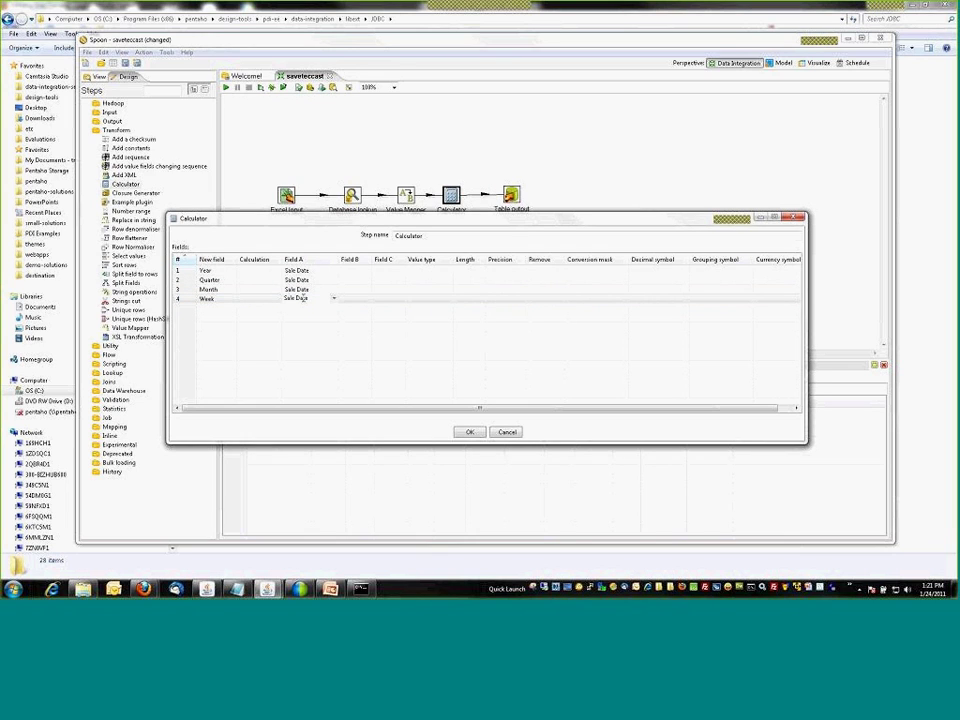
Assign the calculation Year of date A to the Year field and Quarter of date A to the Quarter field
{"action": "left_click", "coordinate": [268, 273]}
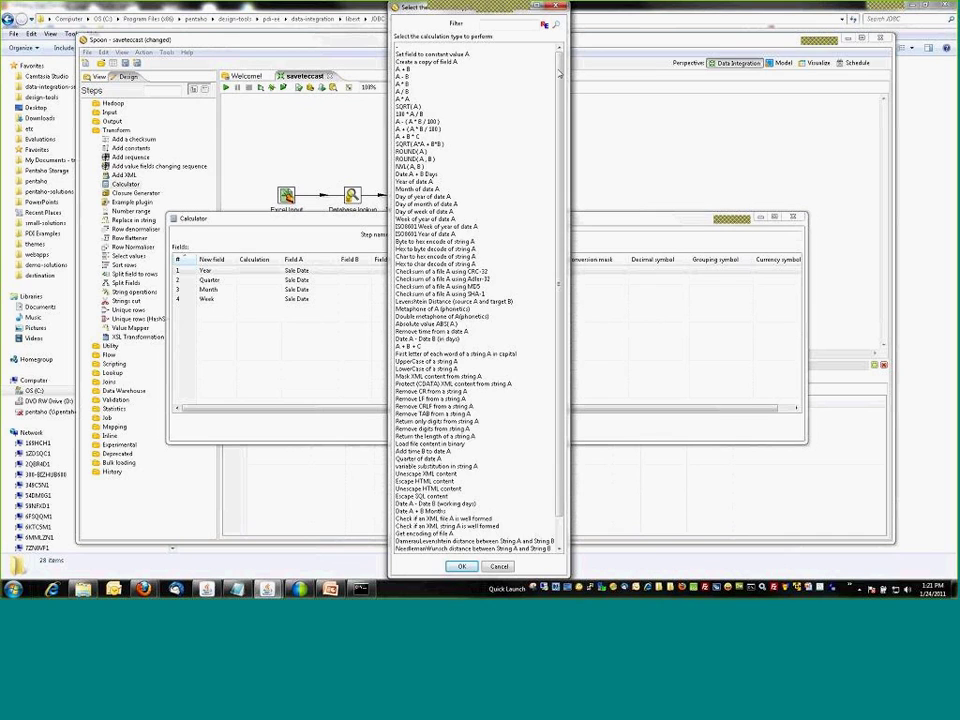
{"action": "scroll", "coordinate": [555, 133], "scroll_direction": "down", "scroll_amount": 2}
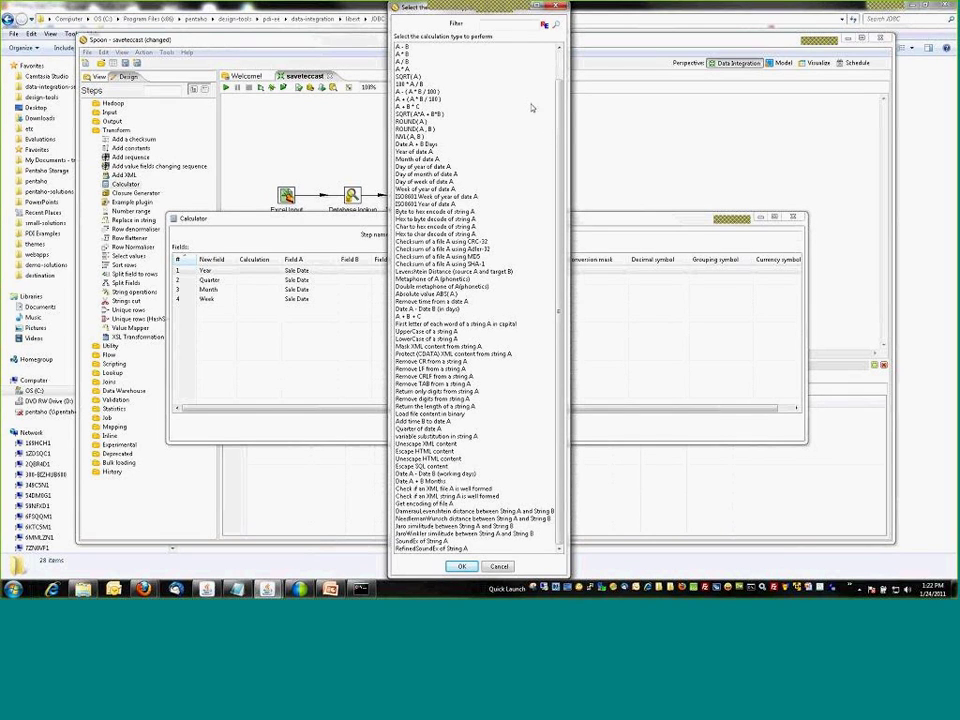
{"action": "left_click", "coordinate": [514, 23]}
{"action": "type", "text": "Year"}
{"action": "key", "text": "Return"}
{"action": "double_click", "coordinate": [436, 48]}
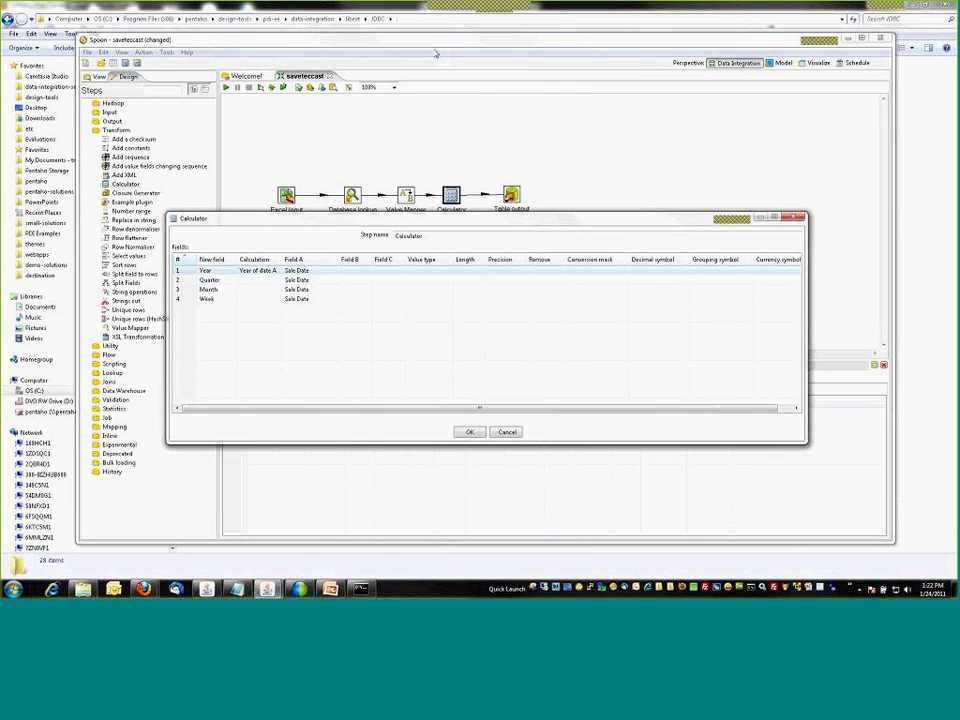
{"action": "left_click", "coordinate": [268, 281]}
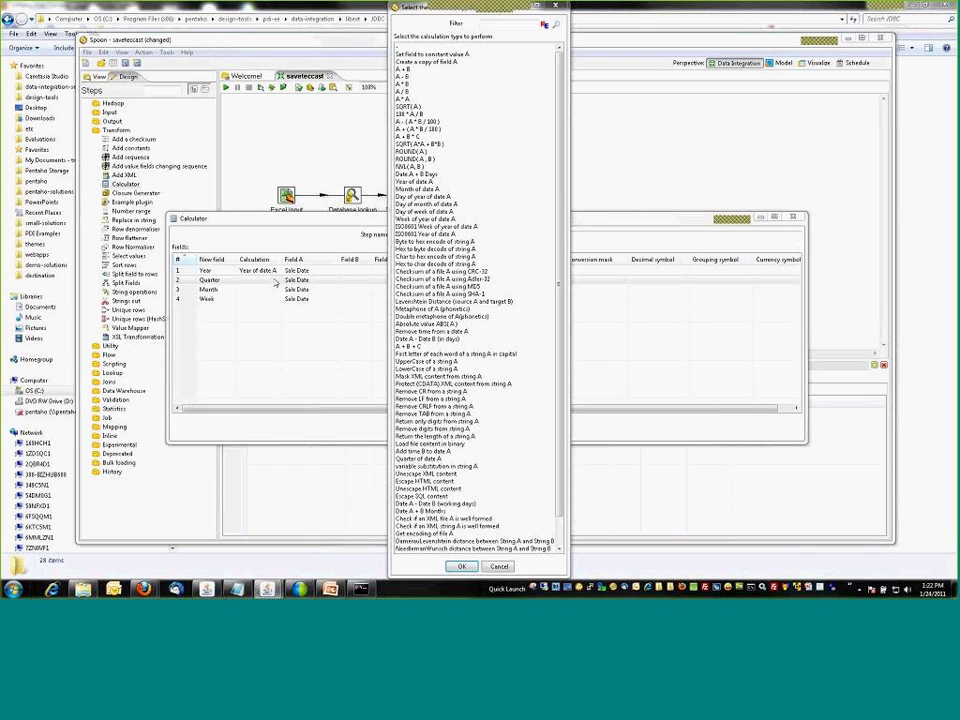
{"action": "left_click", "coordinate": [497, 27]}
{"action": "type", "text": "Quar"}
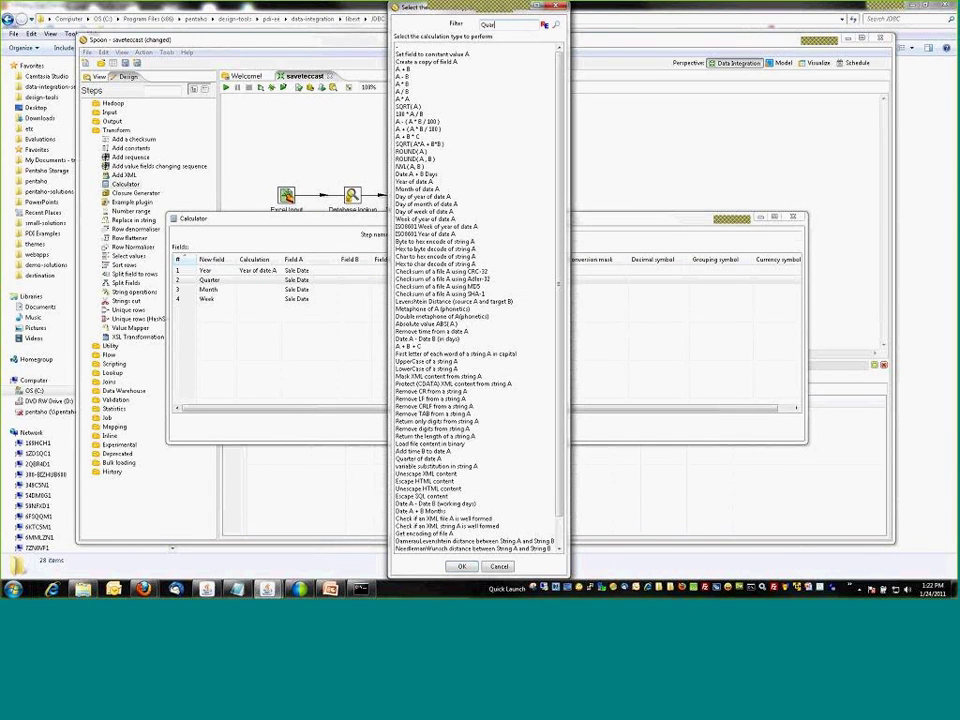
{"action": "double_click", "coordinate": [428, 54]}
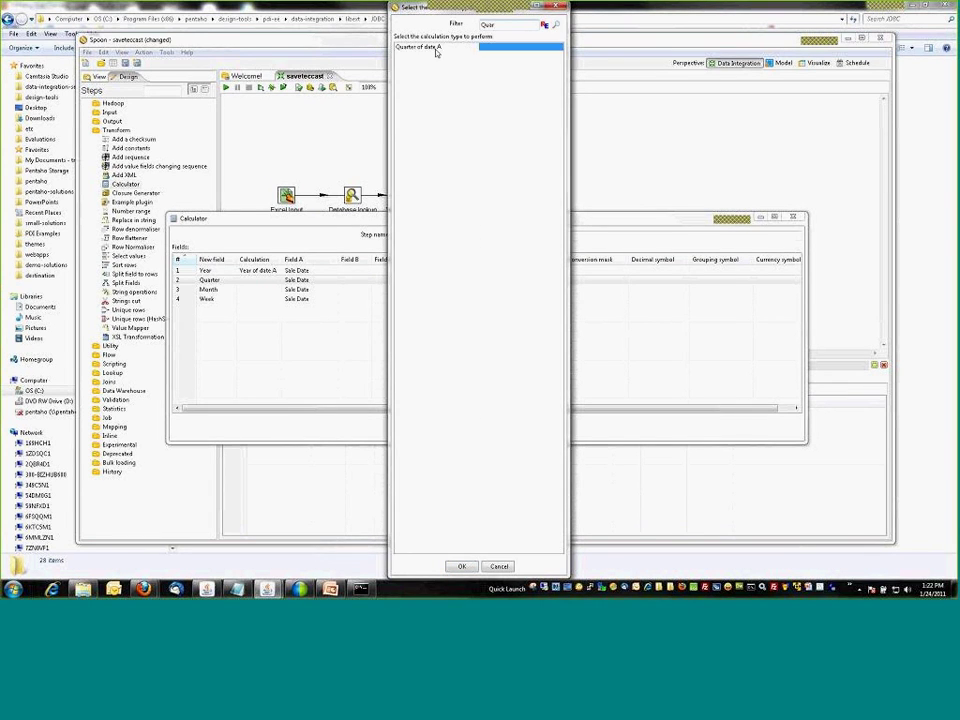
Assign the calculation Month of date A to the Month field and Week of year of date A to the Week field
{"action": "left_click", "coordinate": [259, 289]}
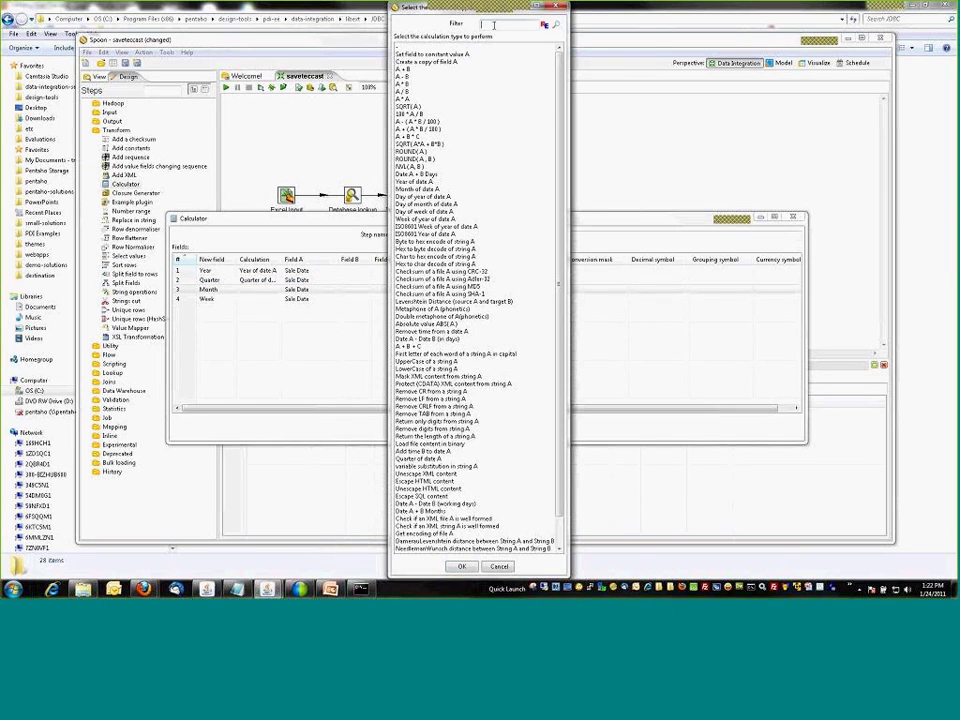
{"action": "type", "text": "Month"}
{"action": "left_click", "coordinate": [556, 26]}
{"action": "double_click", "coordinate": [442, 48]}
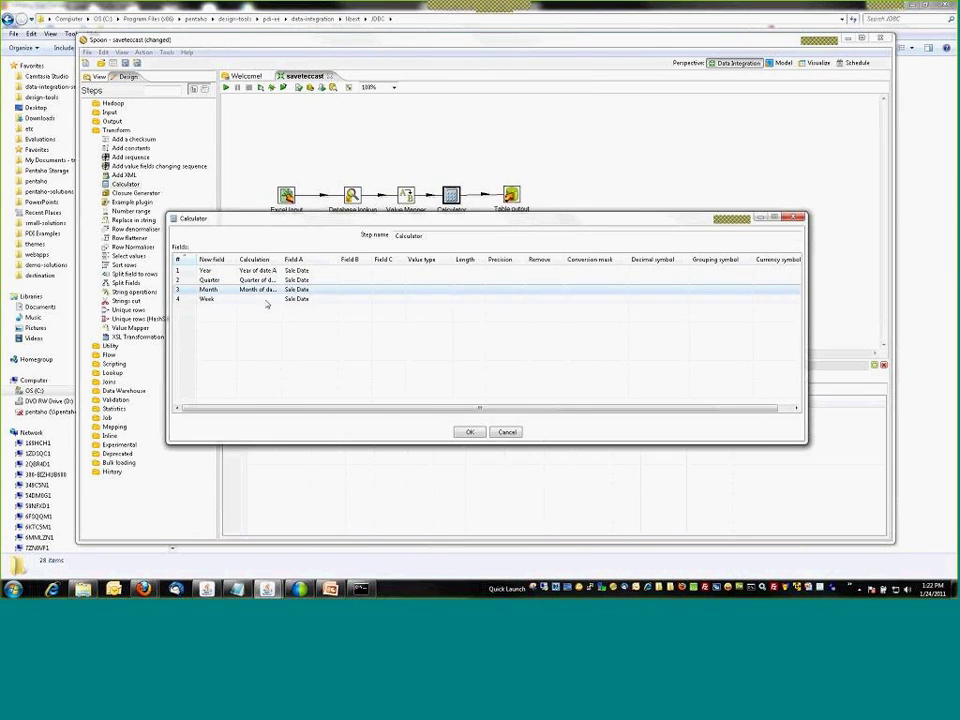
{"action": "left_click", "coordinate": [264, 300]}
{"action": "left_click", "coordinate": [491, 27]}
{"action": "type", "text": "Week"}
{"action": "double_click", "coordinate": [443, 55]}
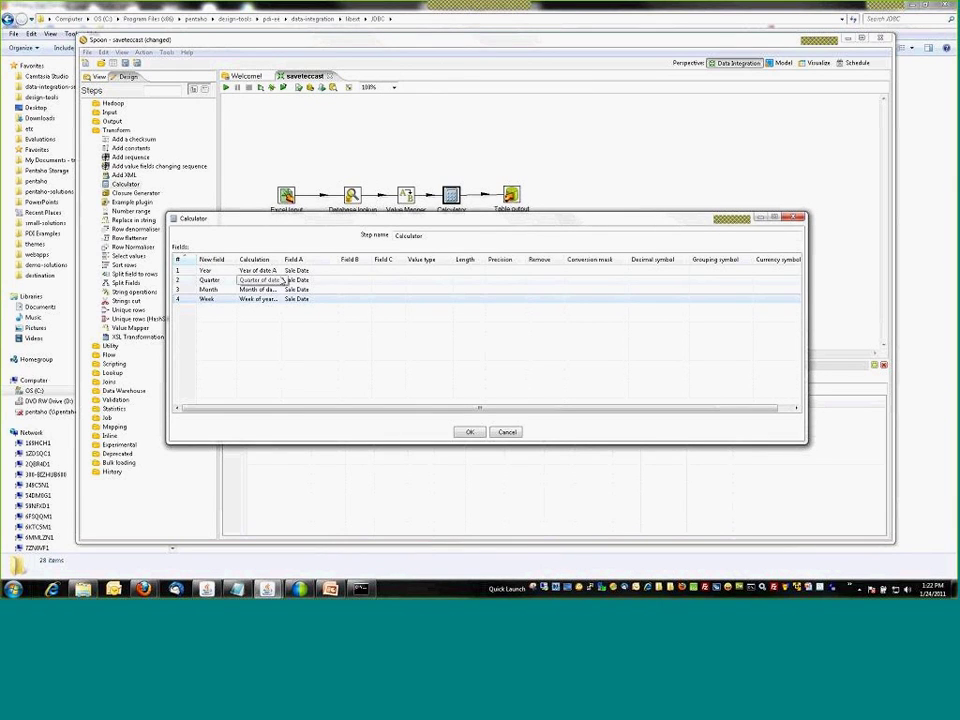
Set the value type of the Year field to Integer
{"action": "left_click", "coordinate": [444, 272]}
{"action": "left_click", "coordinate": [448, 273]}
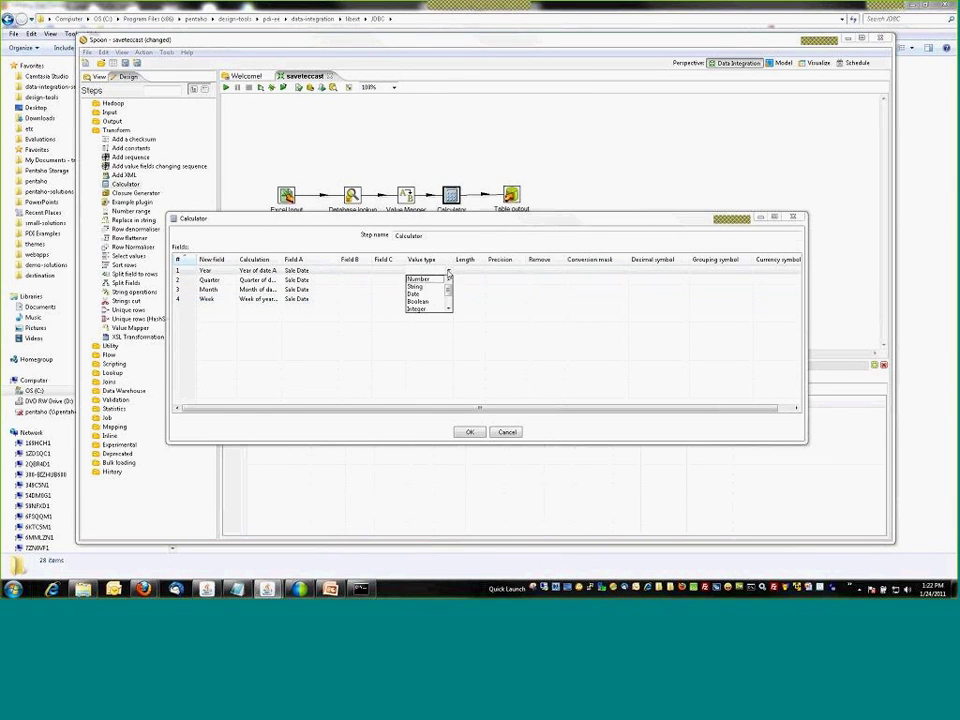
{"action": "left_click", "coordinate": [438, 281]}
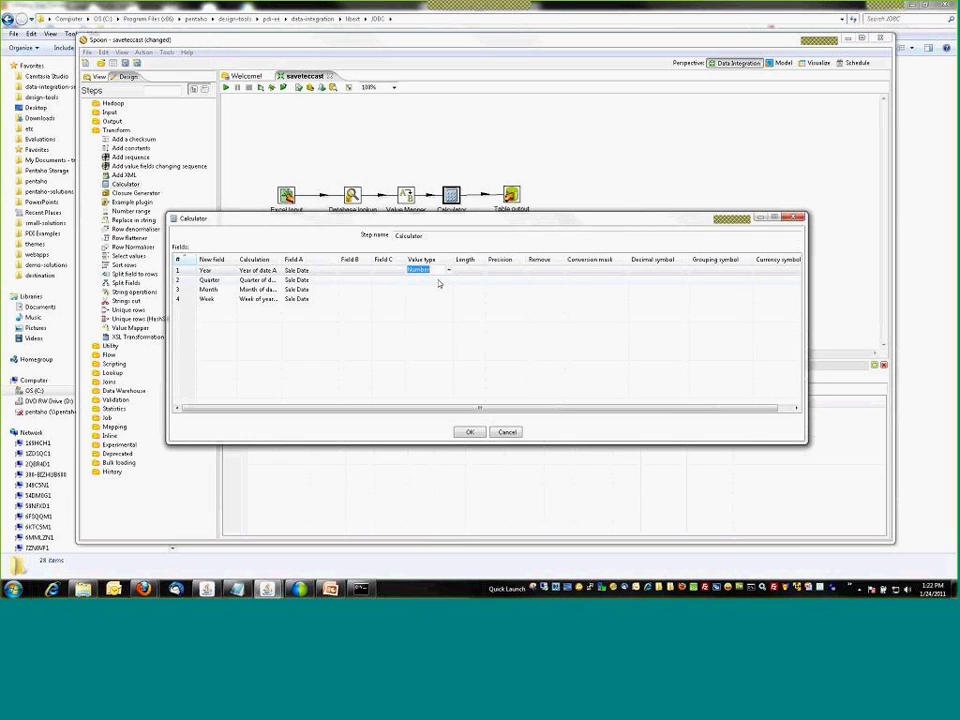
{"action": "left_click", "coordinate": [448, 271]}
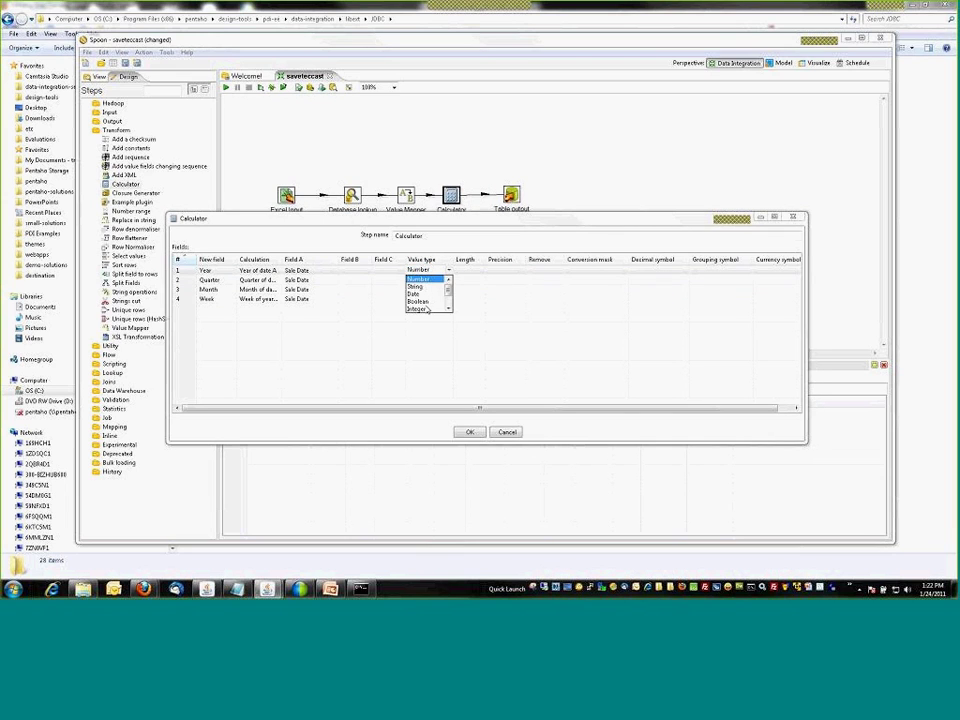
{"action": "left_click", "coordinate": [428, 306]}
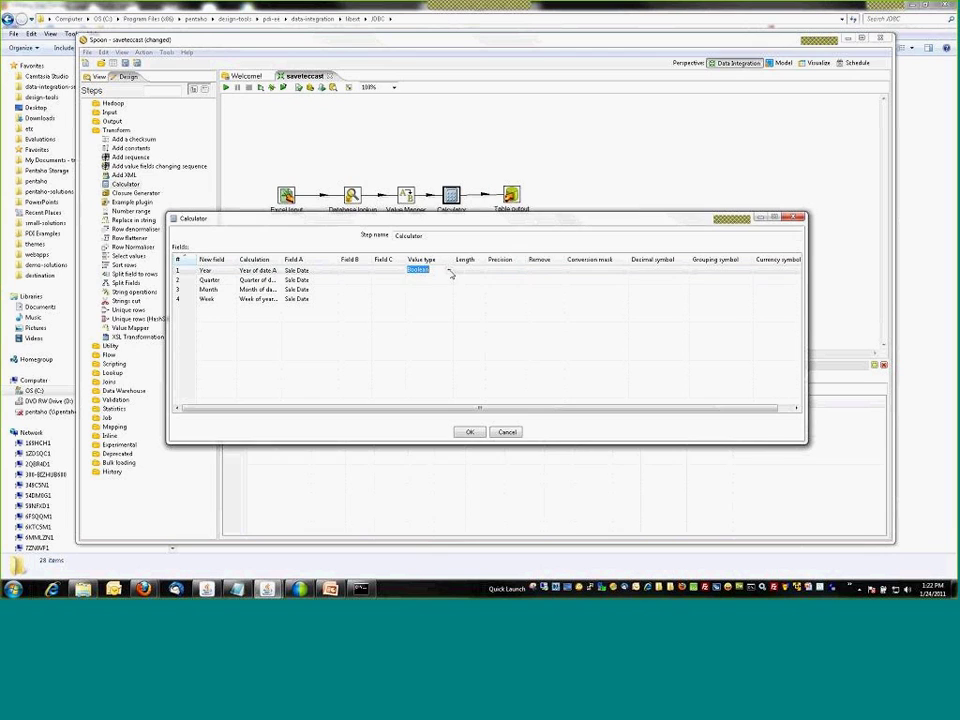
{"action": "left_click", "coordinate": [449, 271]}
{"action": "left_click", "coordinate": [418, 287]}
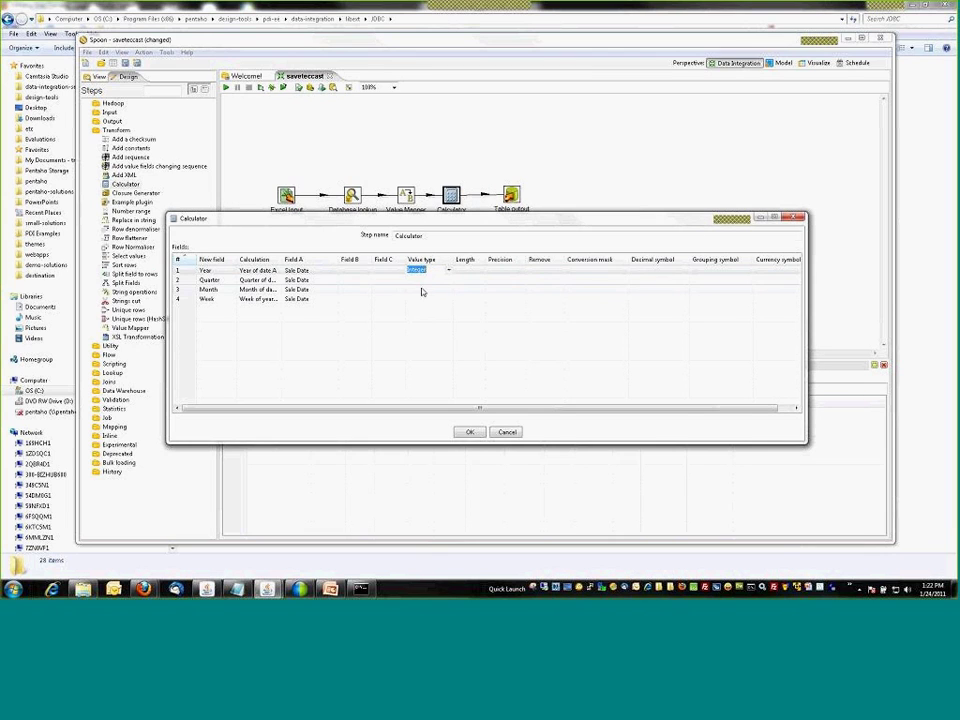
Copy the Integer value type to the Quarter, Month and Week fields
{"action": "key", "text": "ctrl+c"}
{"action": "left_click", "coordinate": [427, 281]}
{"action": "key", "text": "ctrl+v"}
{"action": "left_click", "coordinate": [426, 291]}
{"action": "key", "text": "ctrl+v"}
{"action": "left_click", "coordinate": [426, 300]}
{"action": "key", "text": "ctrl+v"}
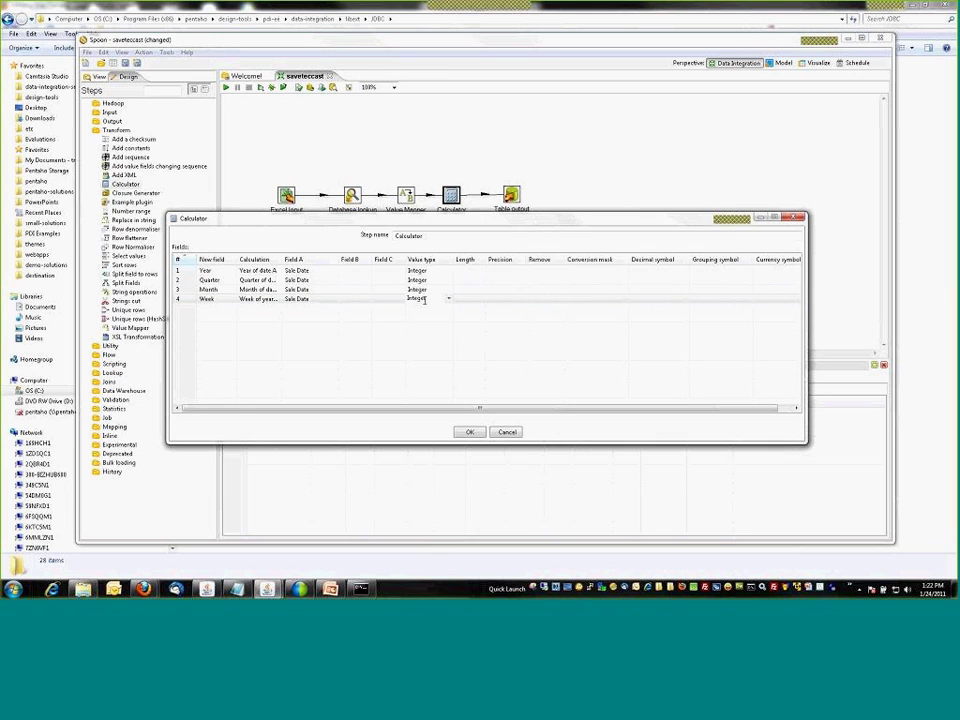
Set the field lengths to 4 for Year, 1 for Quarter, 2 for Month and 2 for Week
{"action": "left_click", "coordinate": [472, 270]}
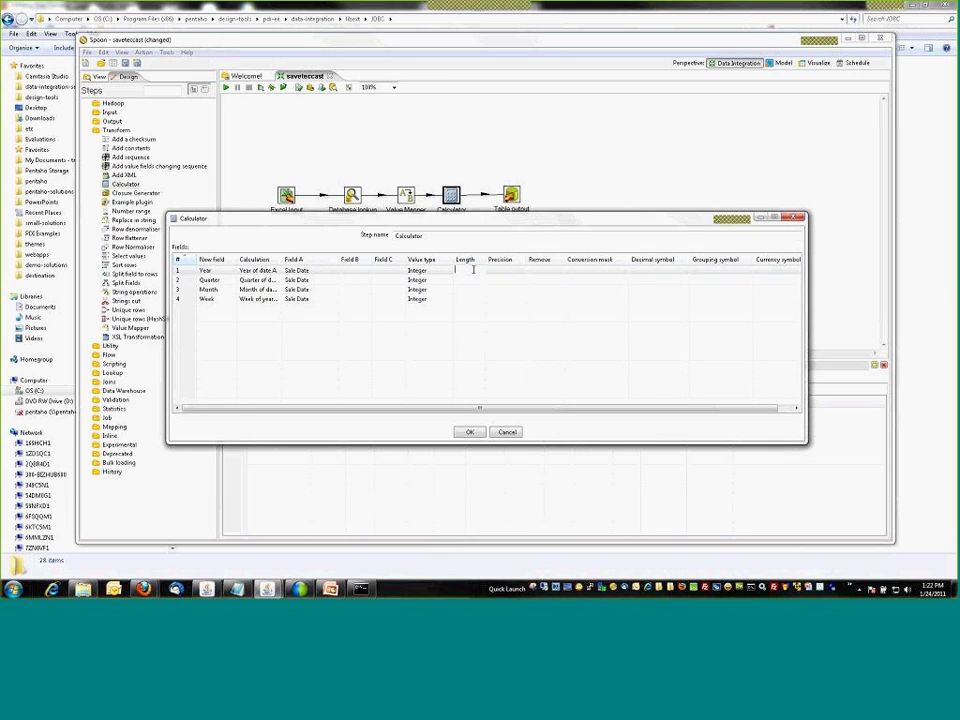
{"action": "type", "text": "4"}
{"action": "left_click", "coordinate": [473, 279]}
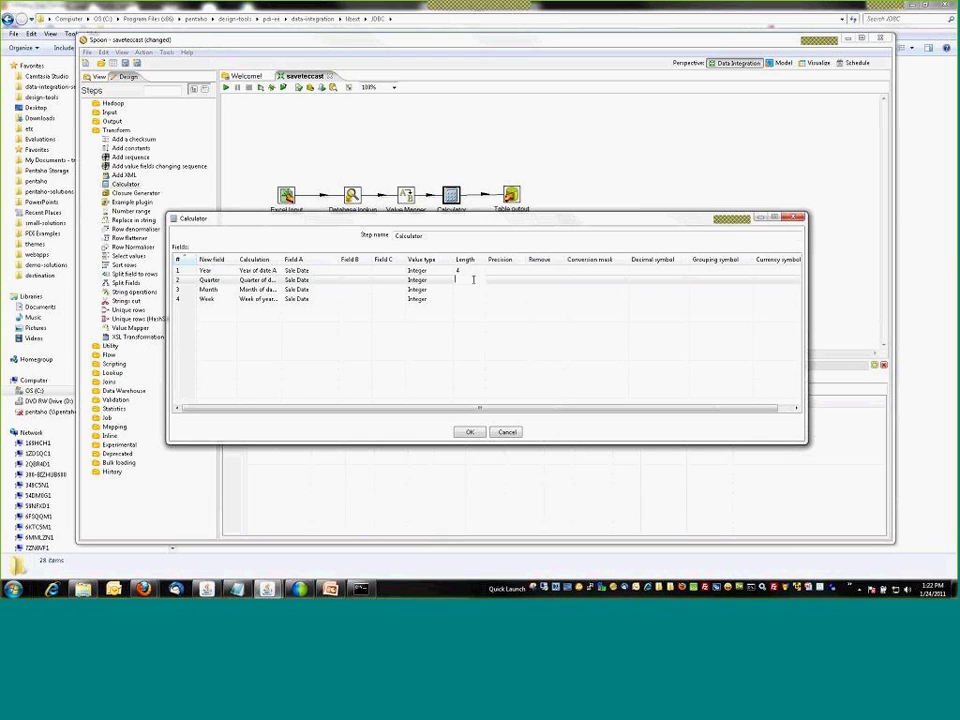
{"action": "type", "text": "1"}
{"action": "left_click", "coordinate": [465, 289]}
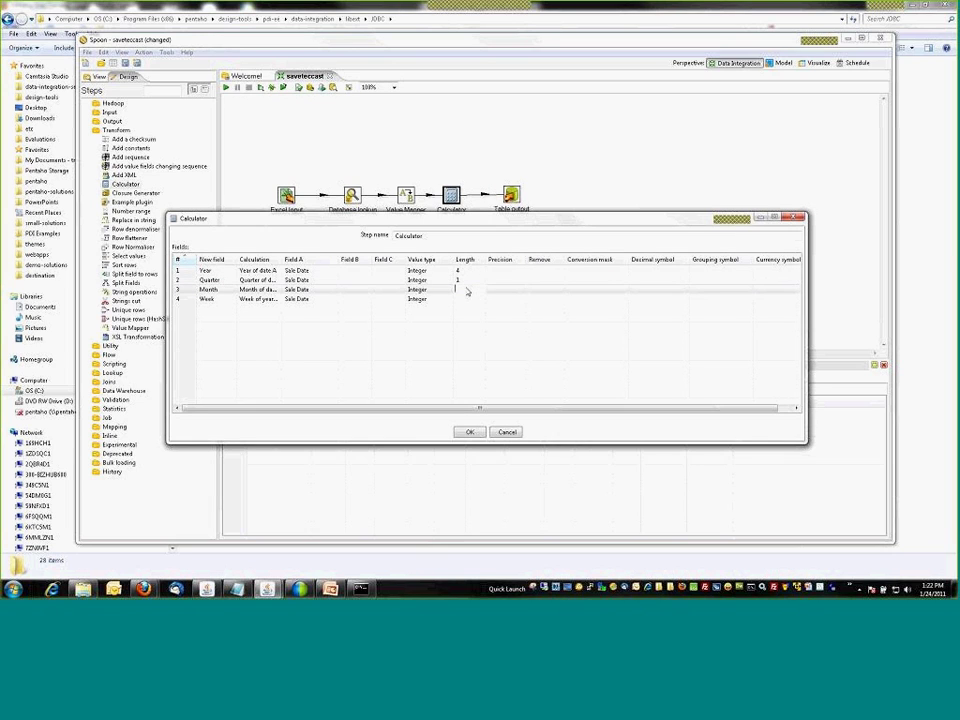
{"action": "type", "text": "2"}
{"action": "left_click", "coordinate": [464, 298]}
{"action": "type", "text": "3"}
Enter the conversion masks #### for Year, # for Quarter, ## for Month and ## for Week
{"action": "left_click", "coordinate": [570, 270]}
{"action": "type", "text": "#"}
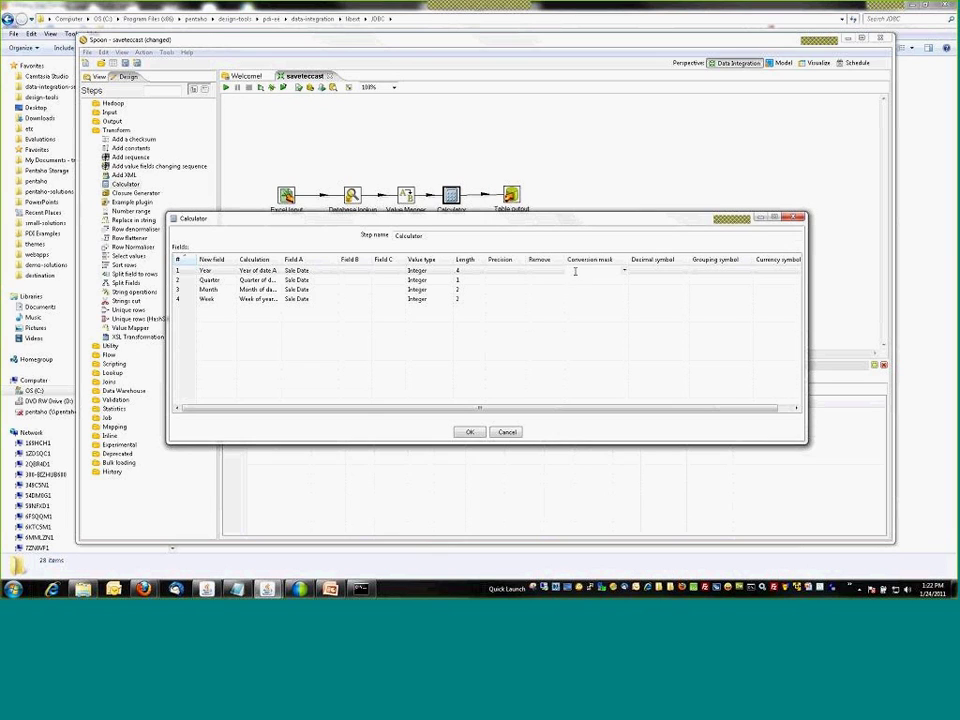
{"action": "type", "text": "###"}
{"action": "left_click", "coordinate": [577, 280]}
{"action": "type", "text": "#"}
{"action": "left_click", "coordinate": [577, 290]}
{"action": "type", "text": "##"}
{"action": "left_click", "coordinate": [577, 299]}
{"action": "type", "text": "##"}
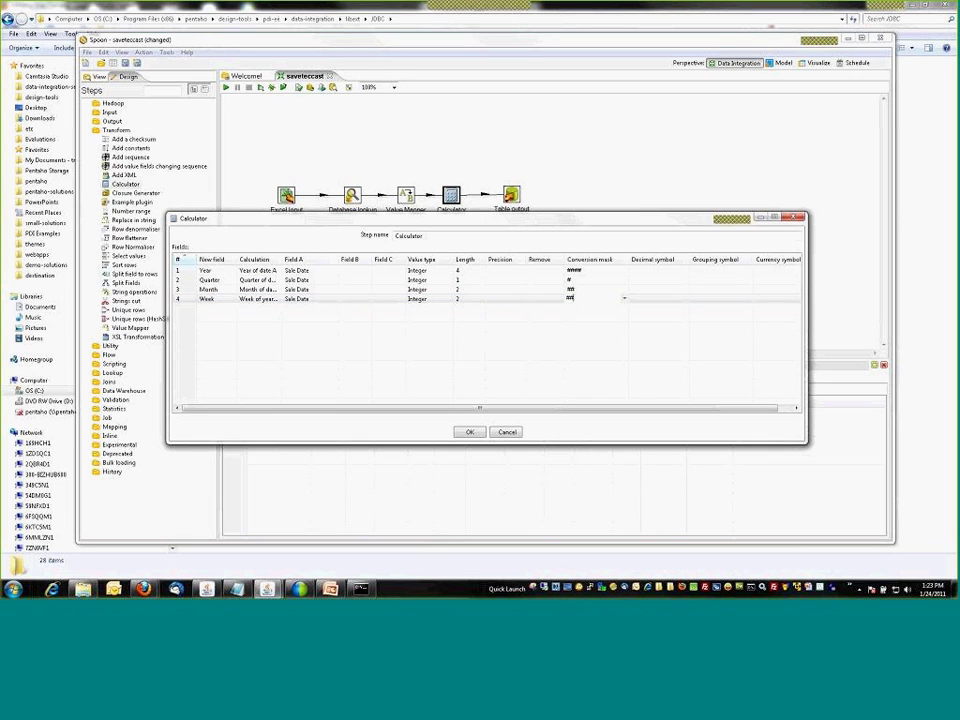
Apply the Calculator field settings and preview the rows produced by the Calculator step
{"action": "key", "text": "Return"}
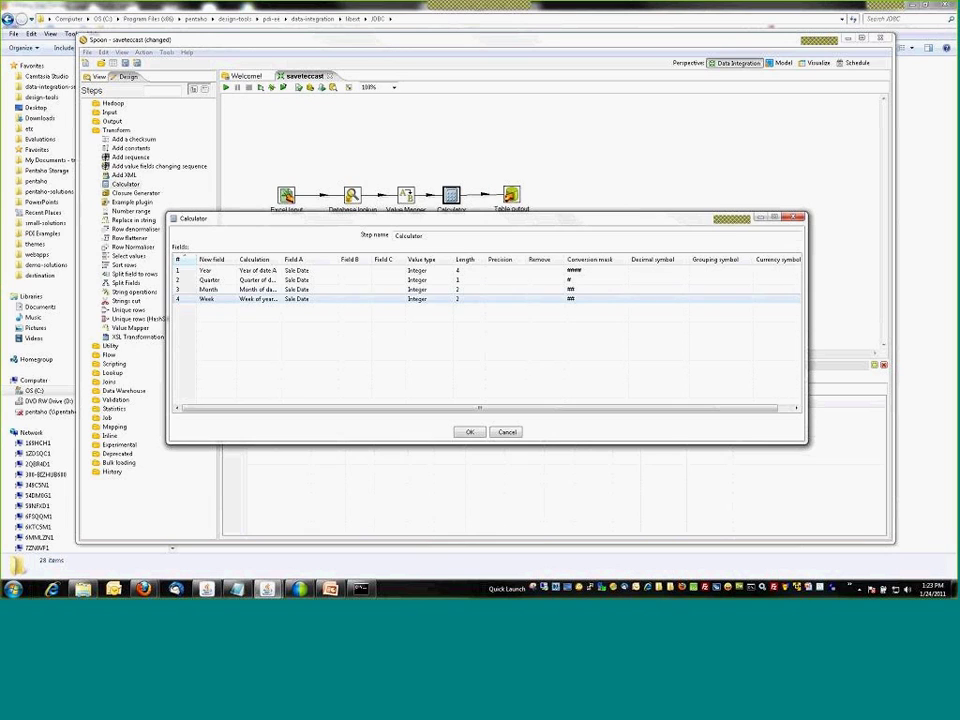
{"action": "left_click", "coordinate": [467, 432]}
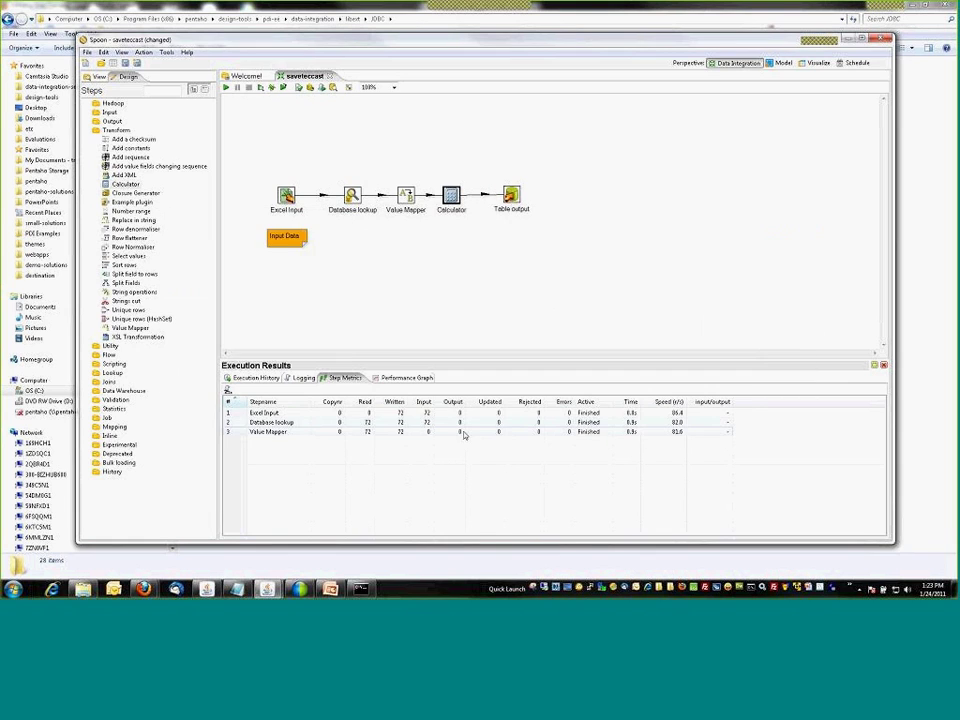
{"action": "right_click", "coordinate": [467, 137]}
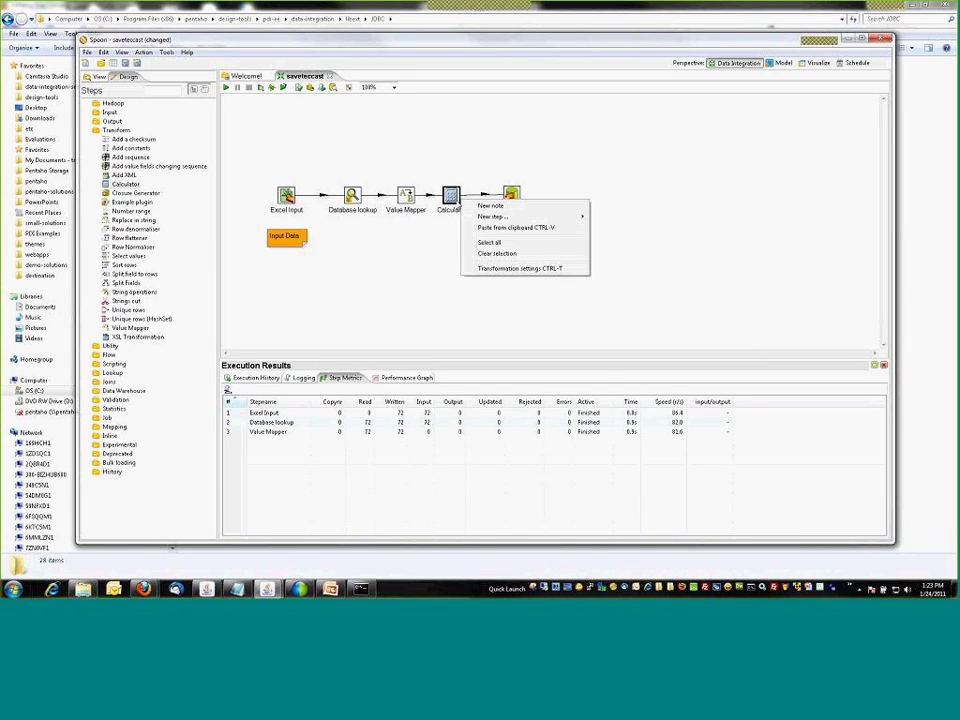
{"action": "right_click", "coordinate": [459, 201]}
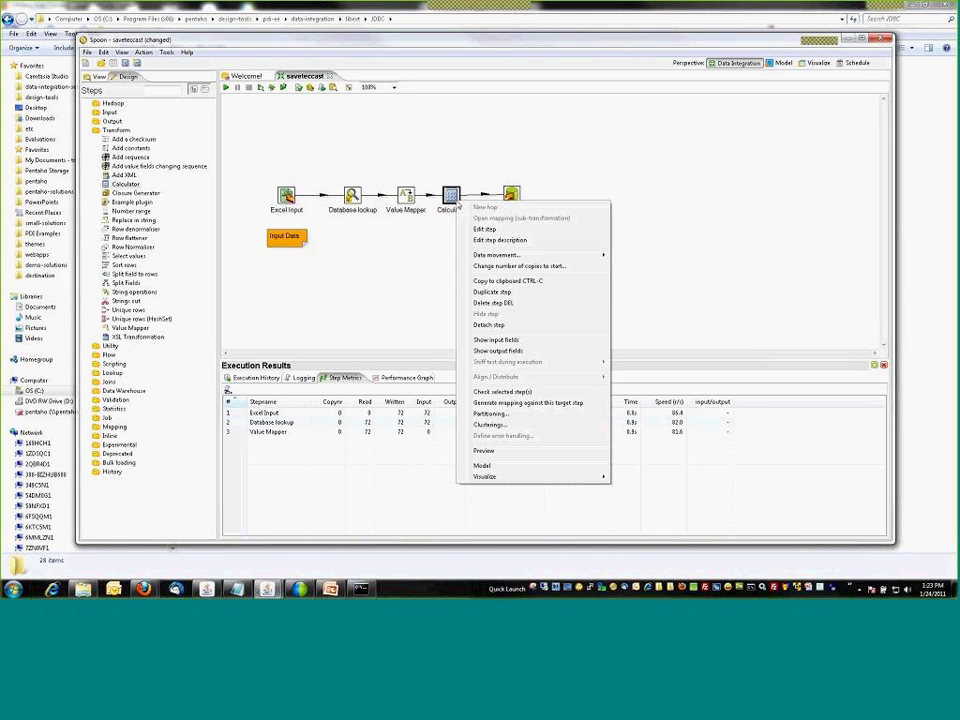
{"action": "left_click", "coordinate": [488, 453]}
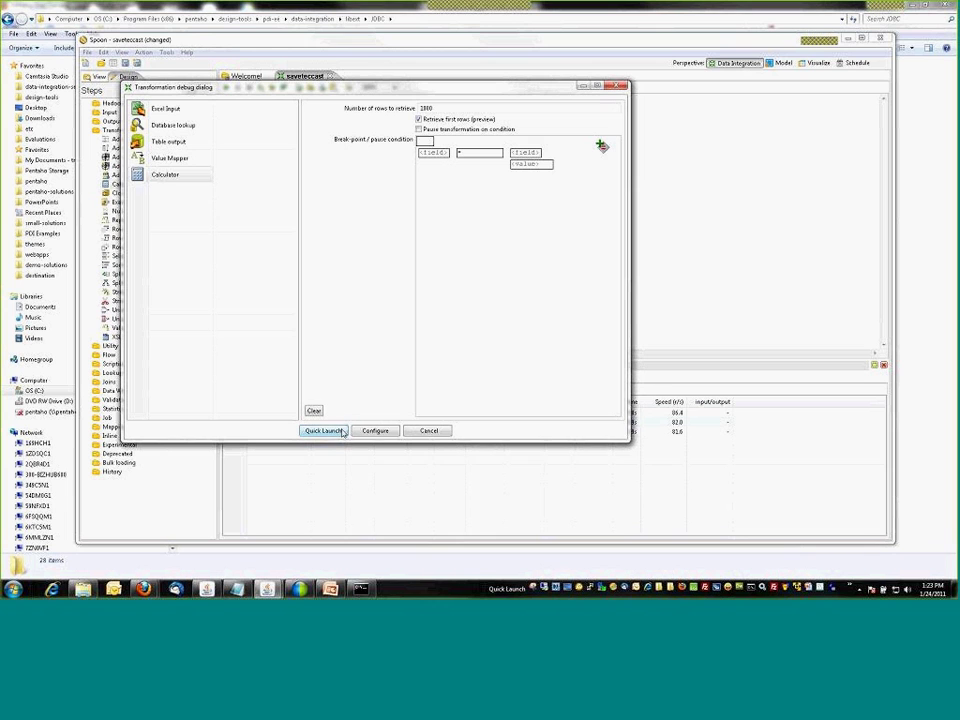
{"action": "left_click", "coordinate": [343, 433]}
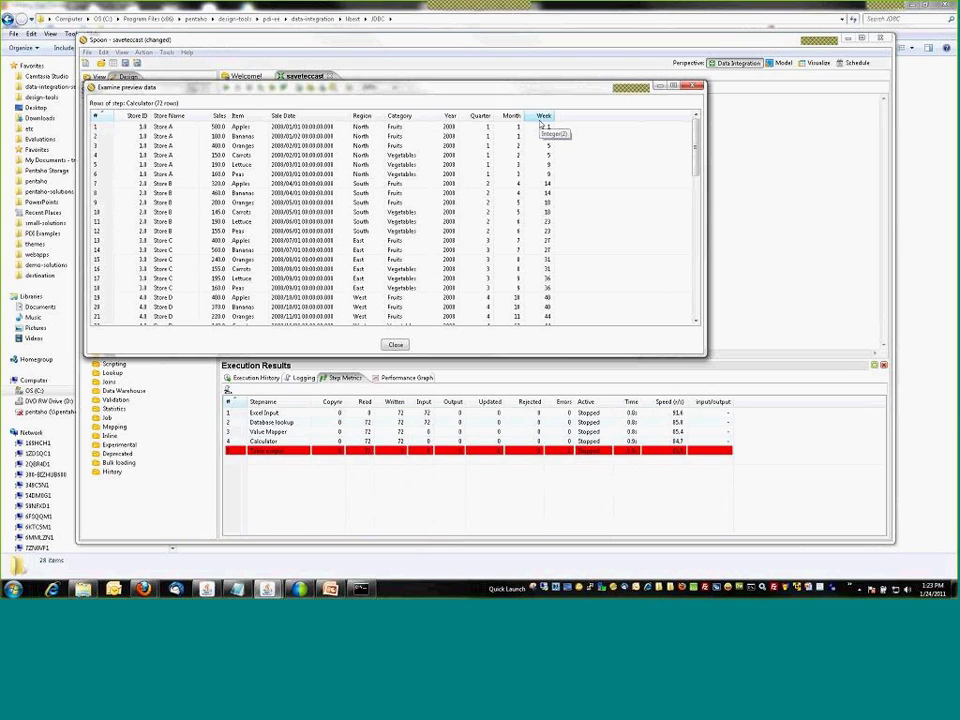
{"action": "left_click", "coordinate": [395, 345]}
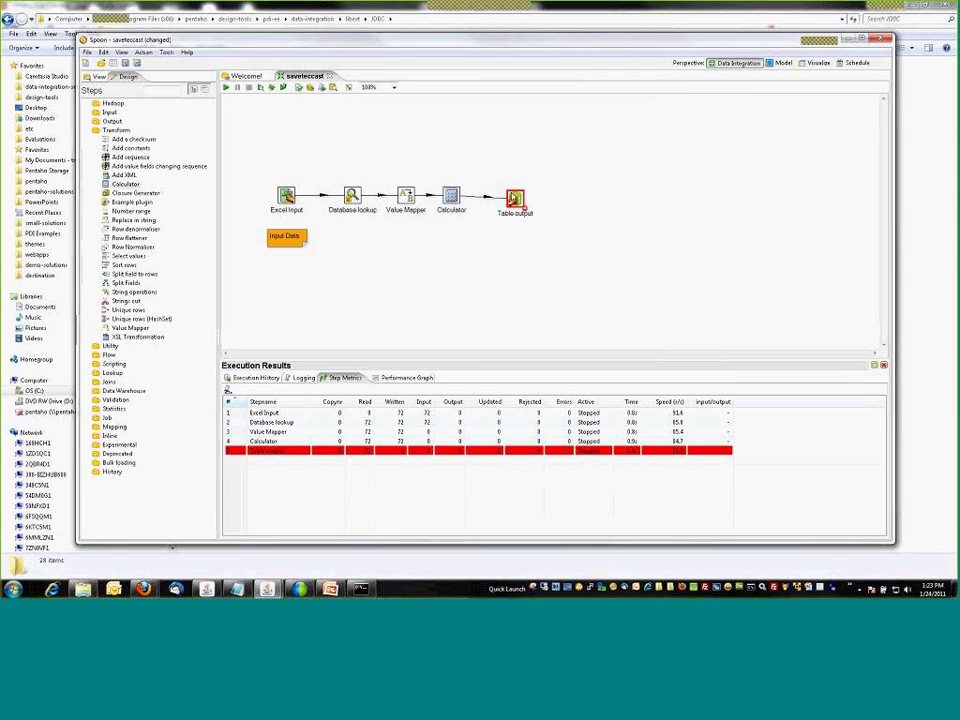
Examine the execution log for errors from the Table output step
{"action": "mouse_move", "coordinate": [506, 197]}
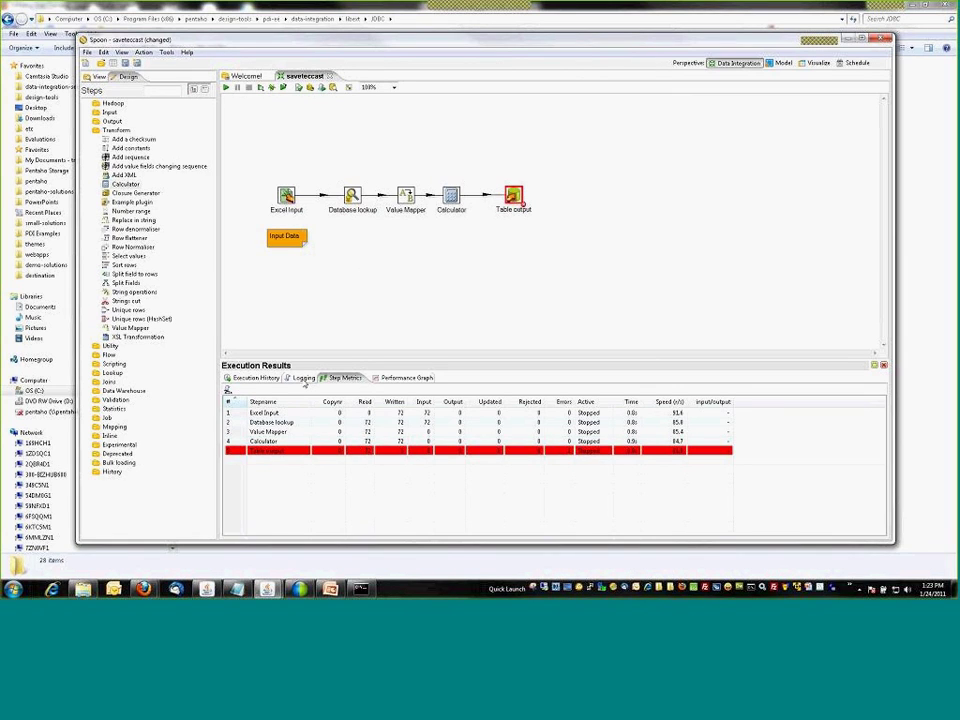
{"action": "left_click", "coordinate": [303, 378]}
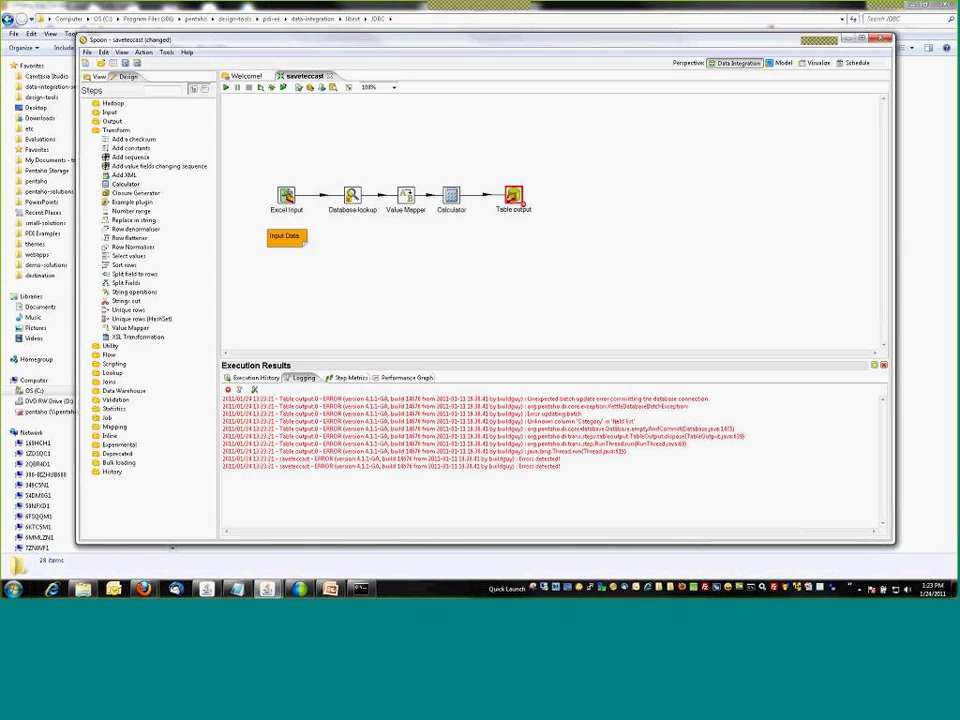
Disable the hop between Calculator and Table output and enable it again
{"action": "right_click", "coordinate": [487, 199]}
{"action": "left_click", "coordinate": [503, 226]}
{"action": "right_click", "coordinate": [486, 199]}
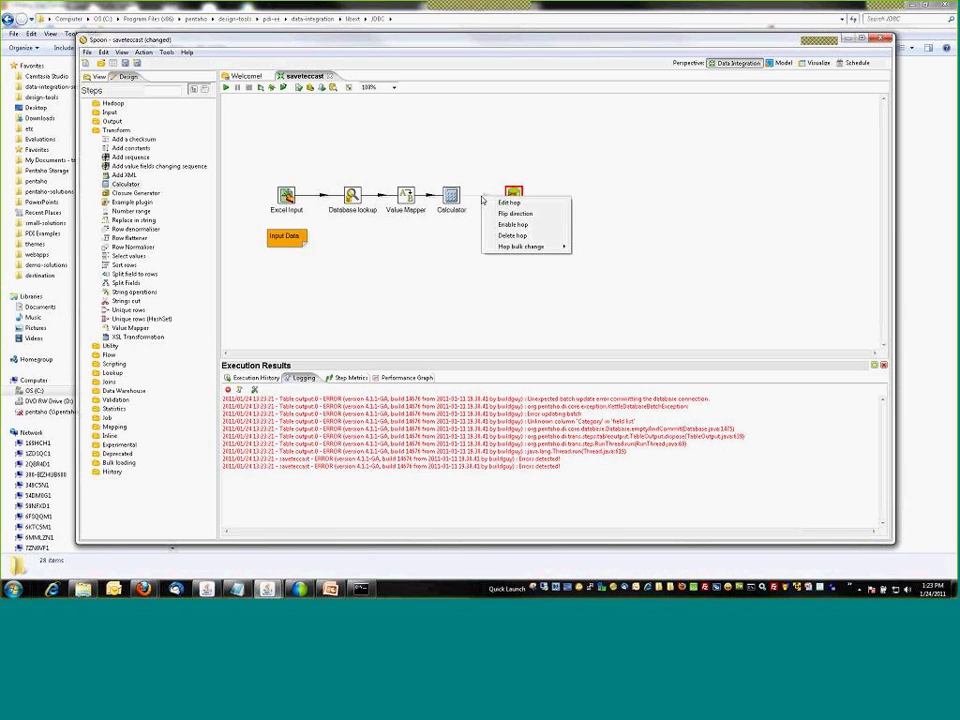
{"action": "left_click", "coordinate": [501, 225]}
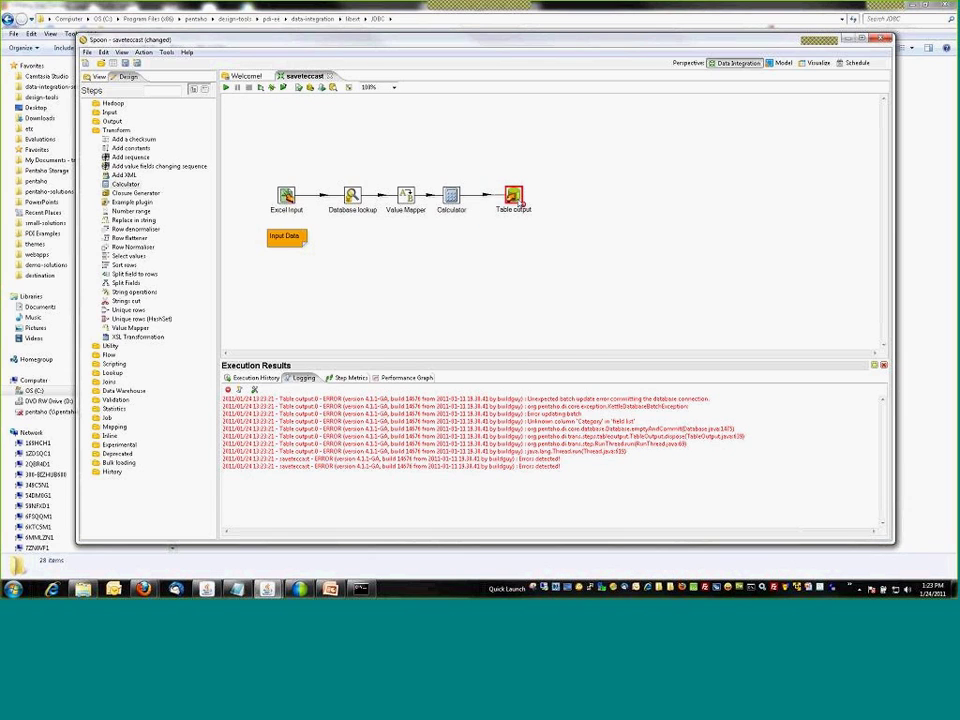
Generate and execute the Table output step's SQL to add the Category, Year, Quarter, Month and Week columns to fruit_techcast_table_new
{"action": "double_click", "coordinate": [518, 200]}
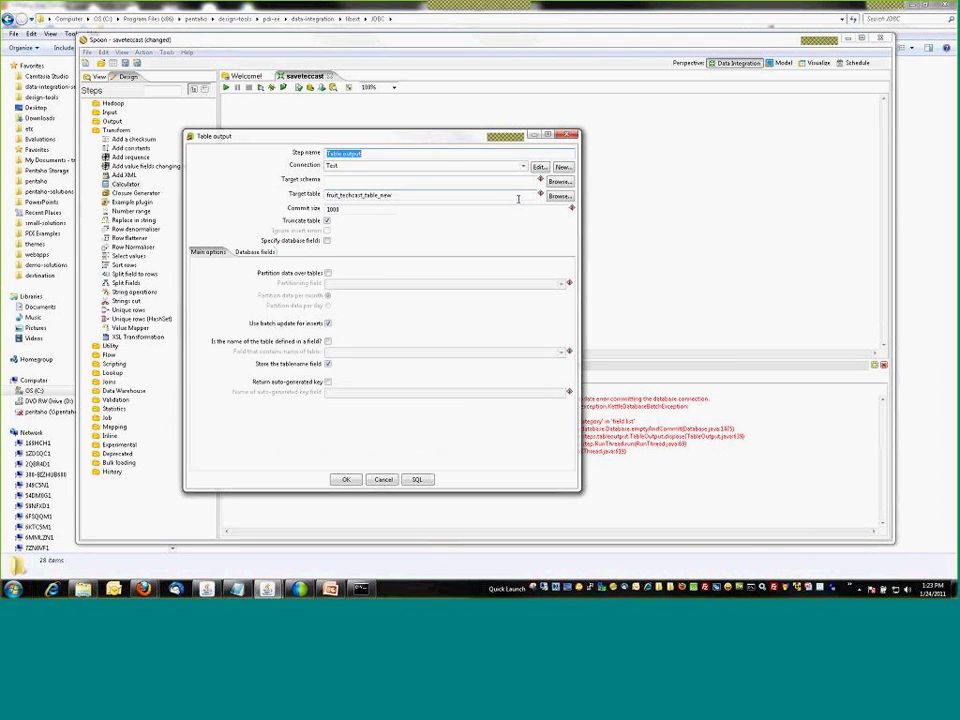
{"action": "left_click", "coordinate": [417, 479]}
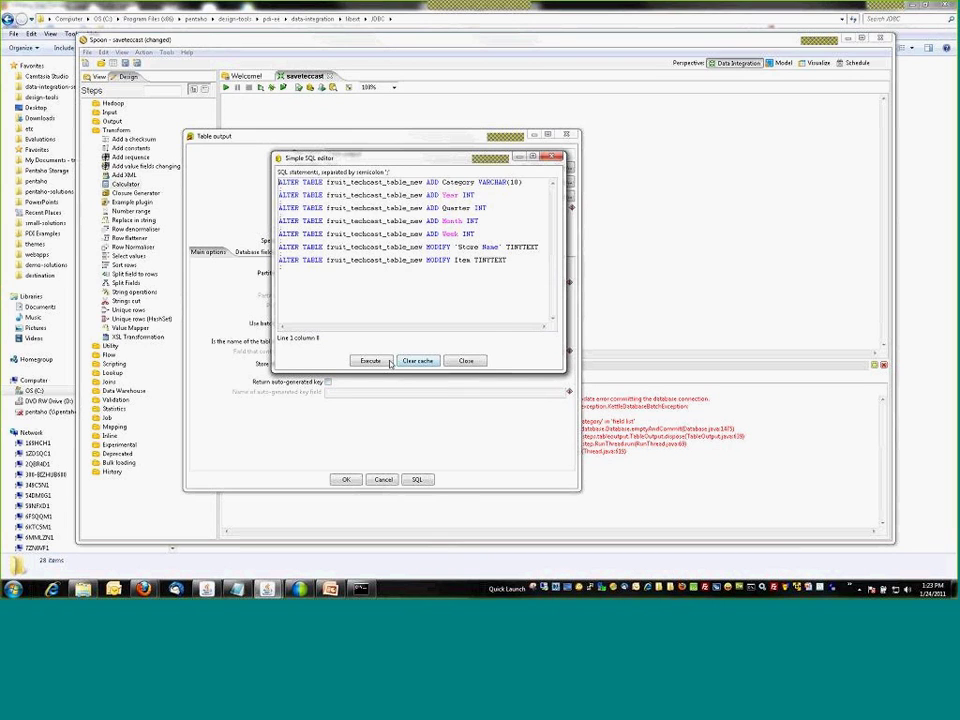
{"action": "left_click", "coordinate": [370, 361]}
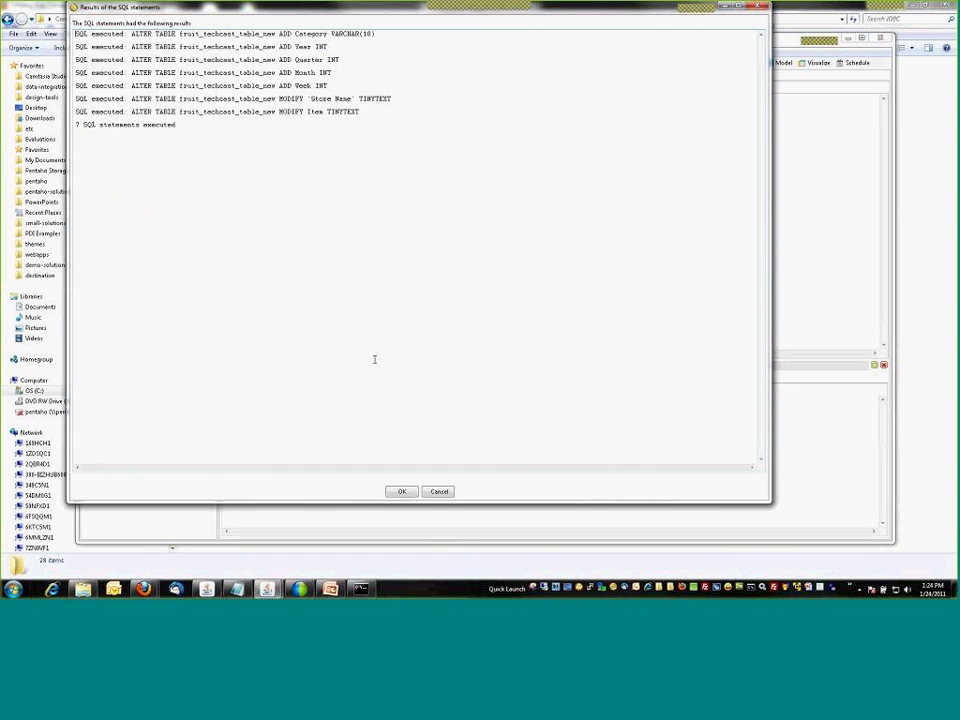
{"action": "left_click", "coordinate": [402, 491]}
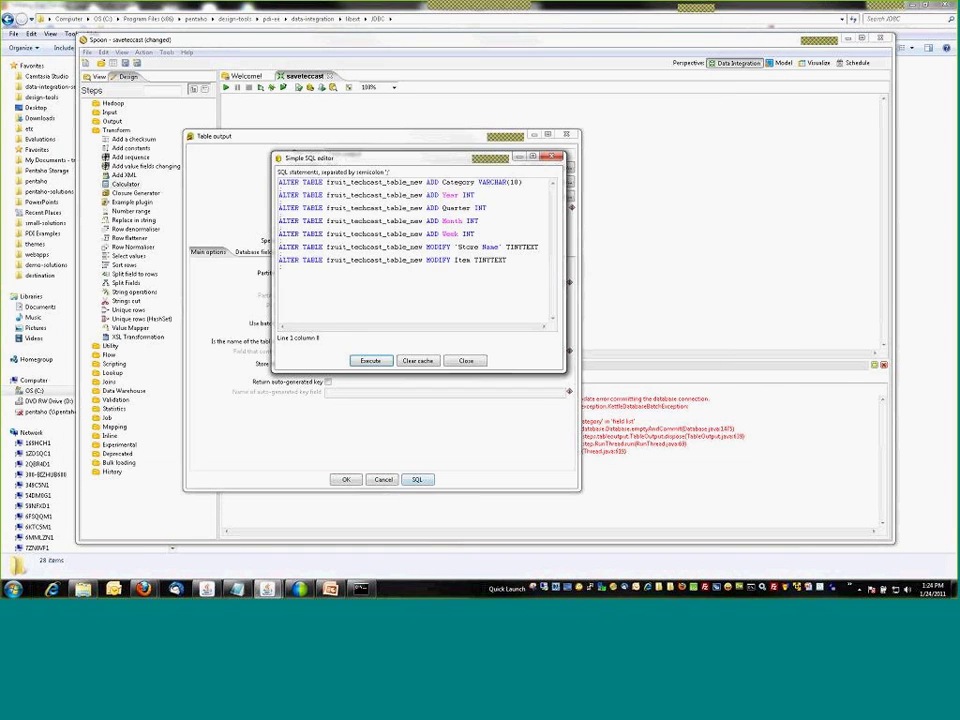
{"action": "key", "text": "Escape"}
{"action": "left_click", "coordinate": [345, 479]}
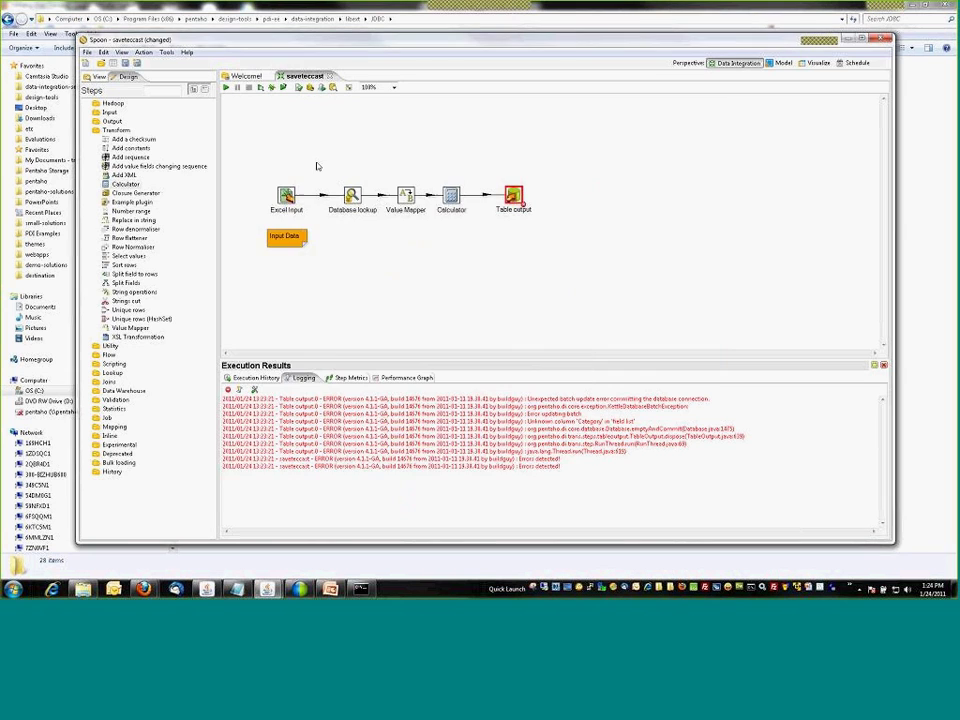
Run the transformation with local execution and show its step metrics
{"action": "left_click", "coordinate": [226, 87]}
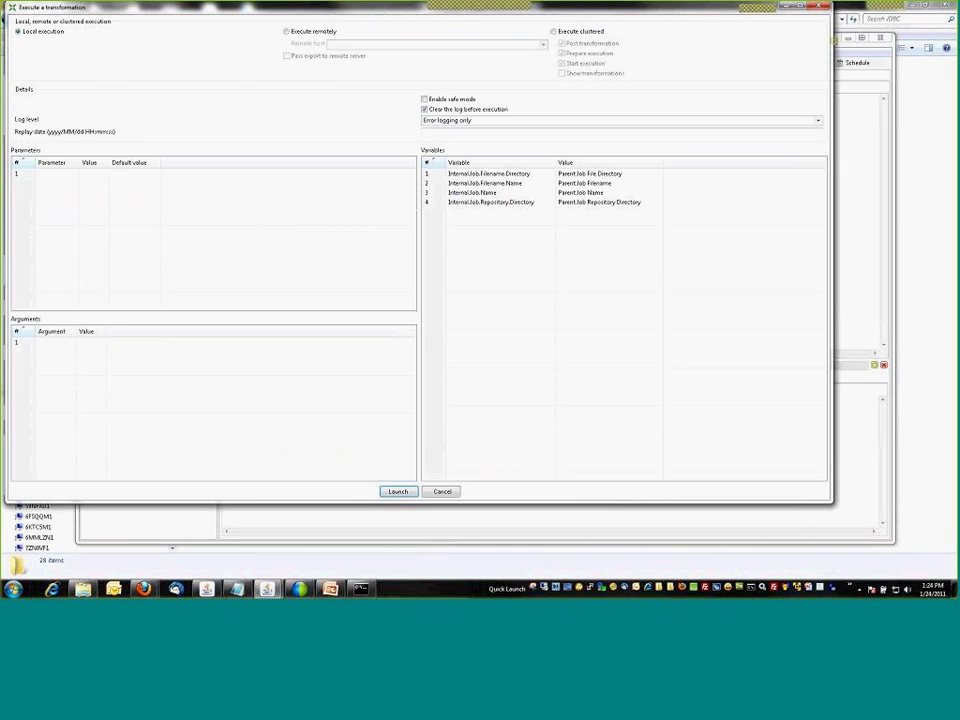
{"action": "left_click", "coordinate": [394, 491]}
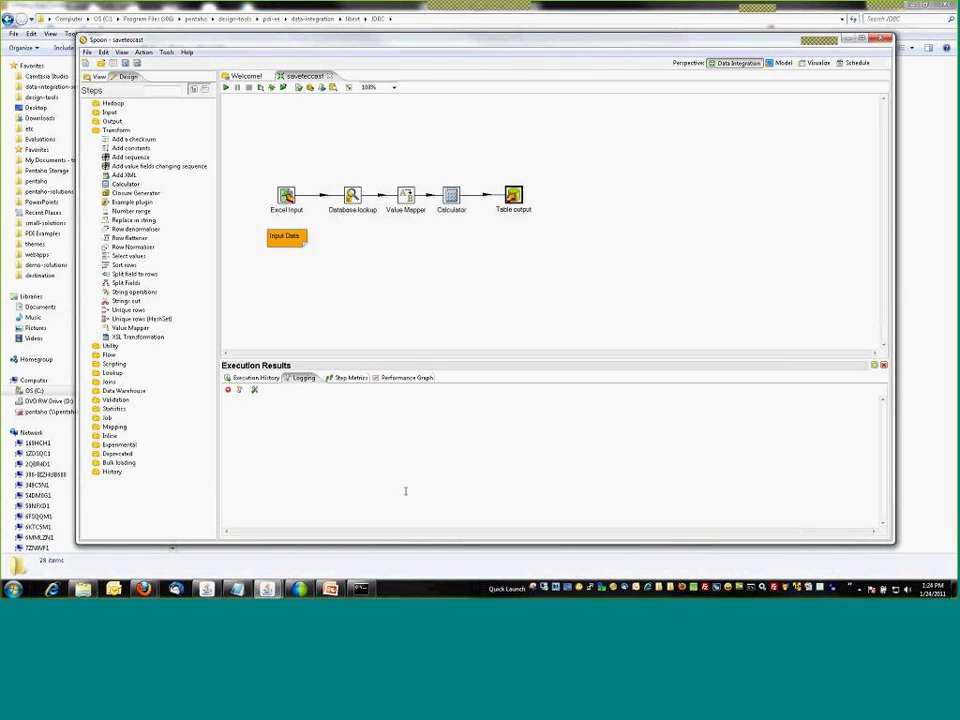
{"action": "left_click", "coordinate": [350, 379]}
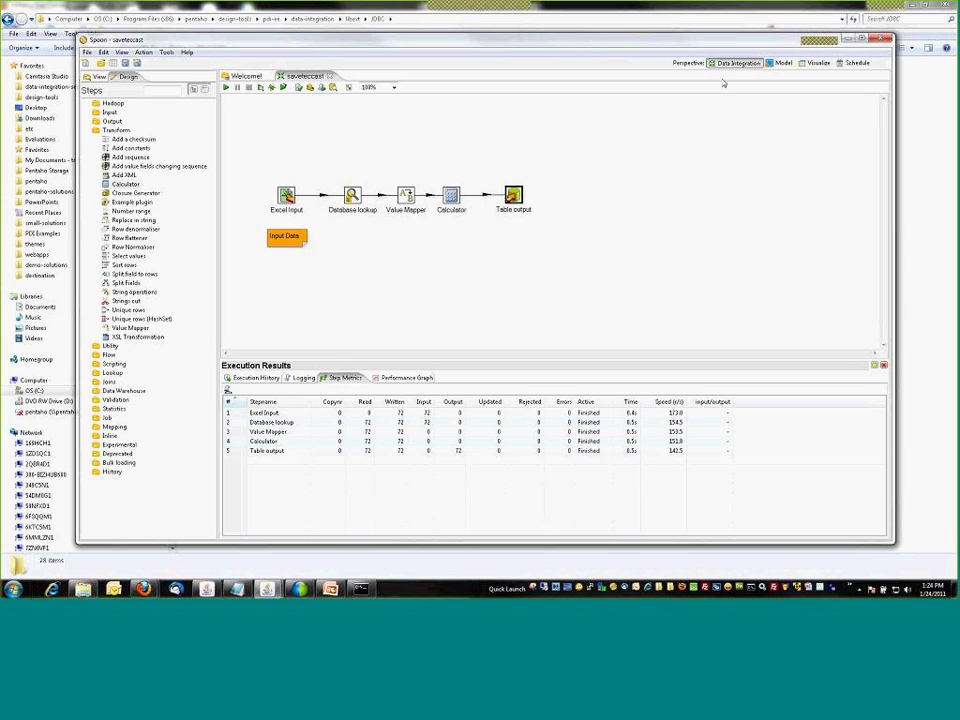
Visualize the Table output data in Analyzer and examine the available number and text fields
{"action": "right_click", "coordinate": [516, 198]}
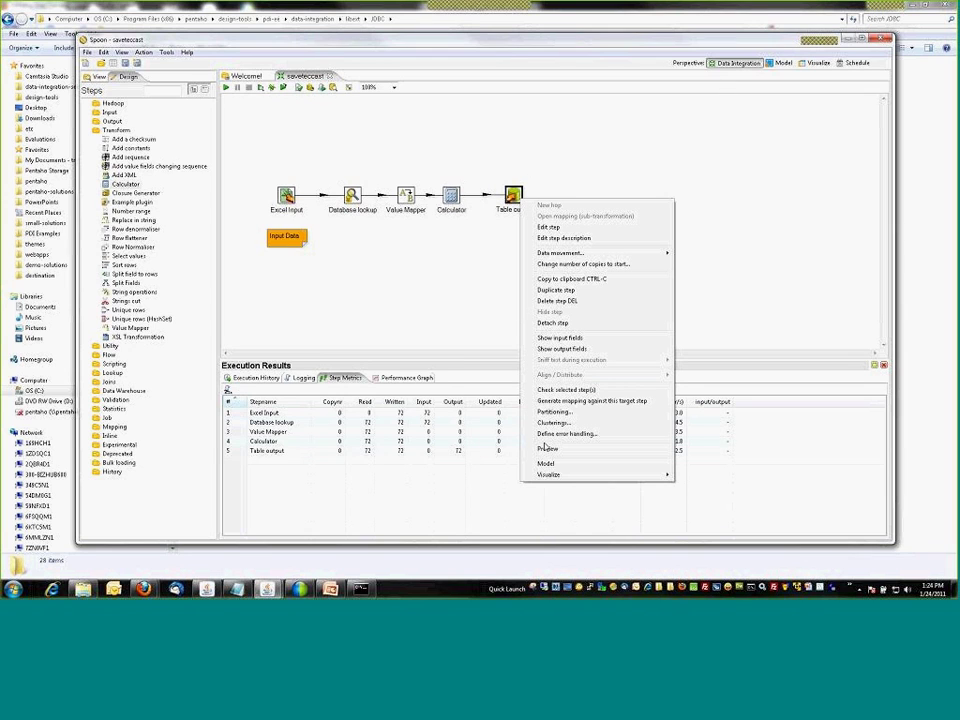
{"action": "mouse_move", "coordinate": [650, 476]}
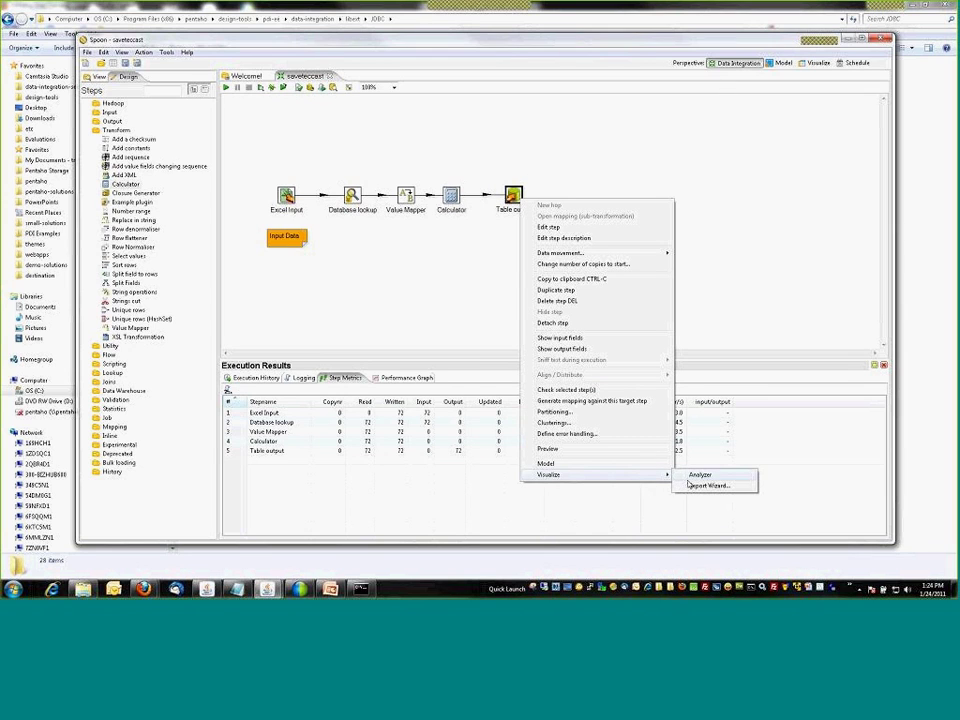
{"action": "left_click", "coordinate": [692, 476]}
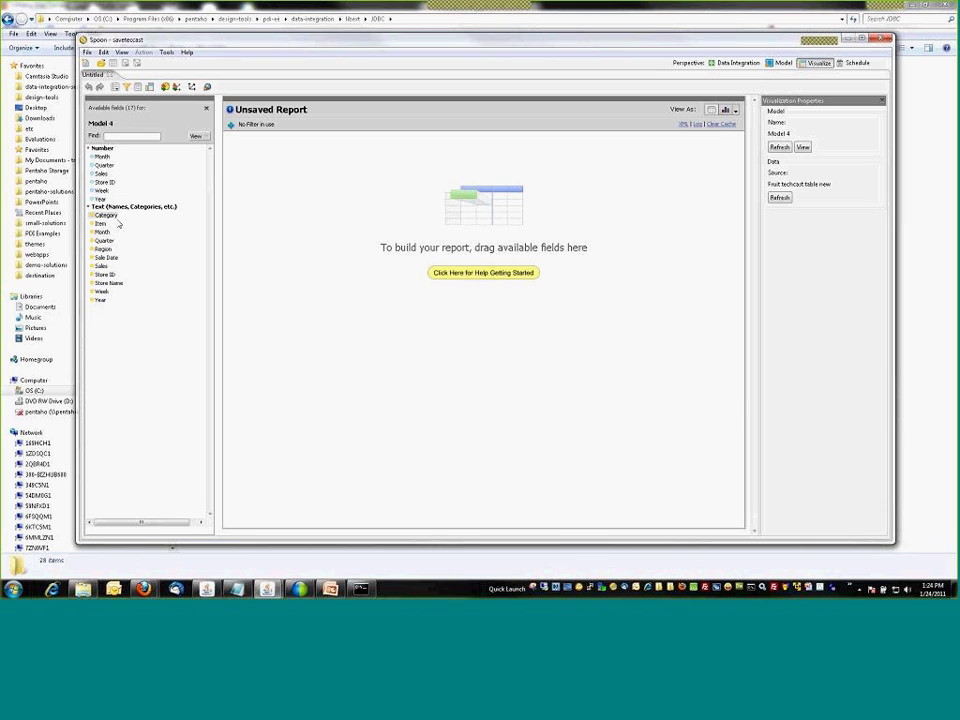
{"action": "left_click", "coordinate": [106, 240]}
{"action": "left_click", "coordinate": [104, 215]}
{"action": "left_click", "coordinate": [104, 157]}
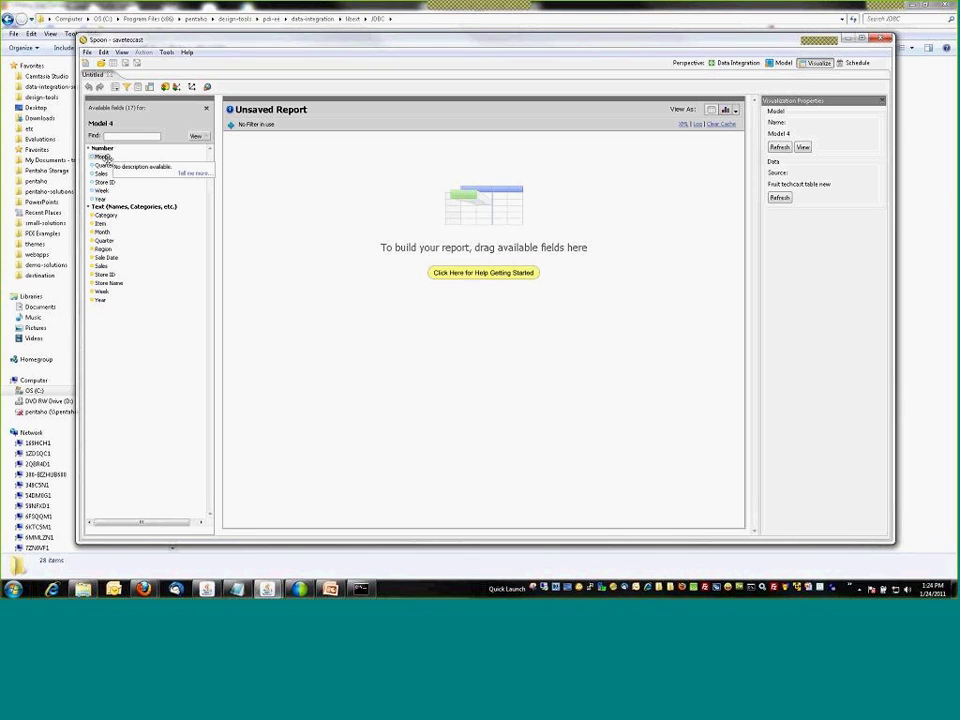
{"action": "left_click", "coordinate": [104, 182]}
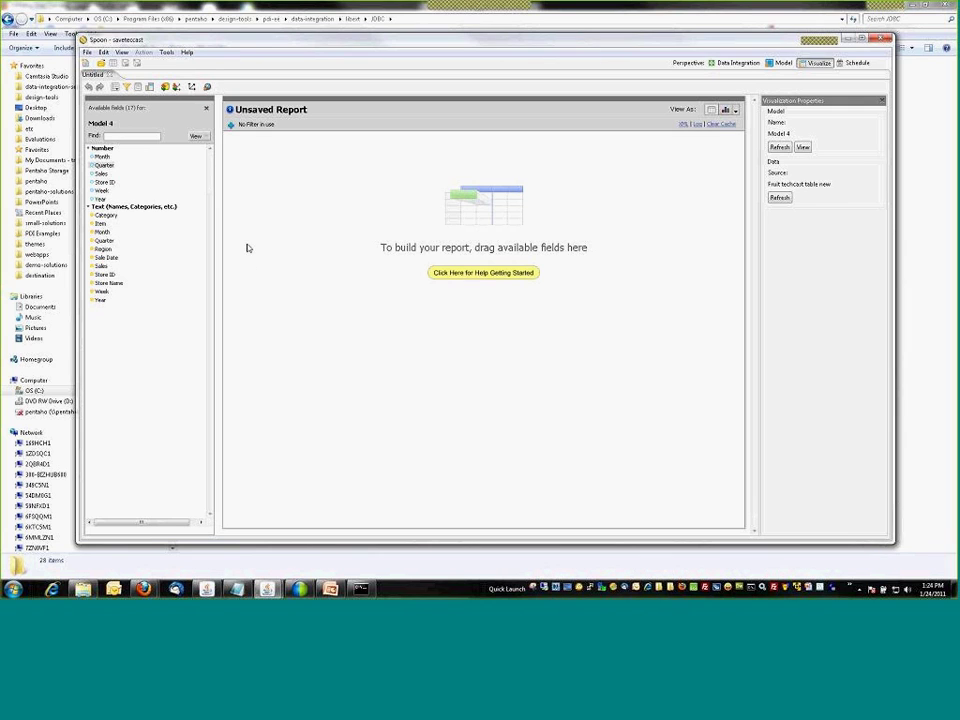
Close the unsaved Analyzer report and return to the Data Integration perspective
{"action": "left_click", "coordinate": [110, 75]}
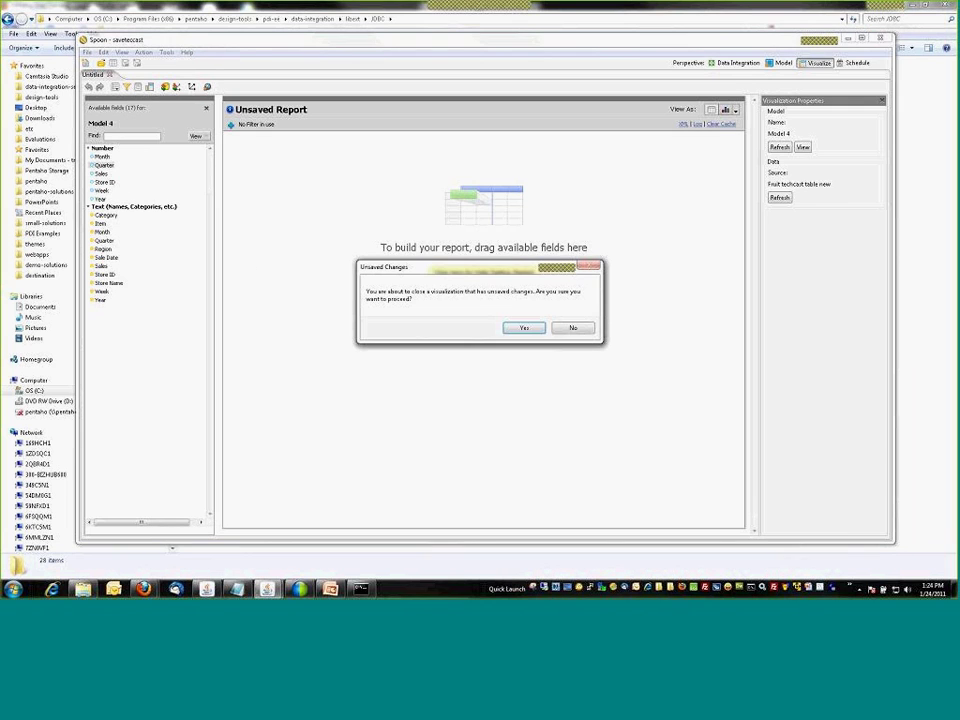
{"action": "left_click", "coordinate": [524, 327]}
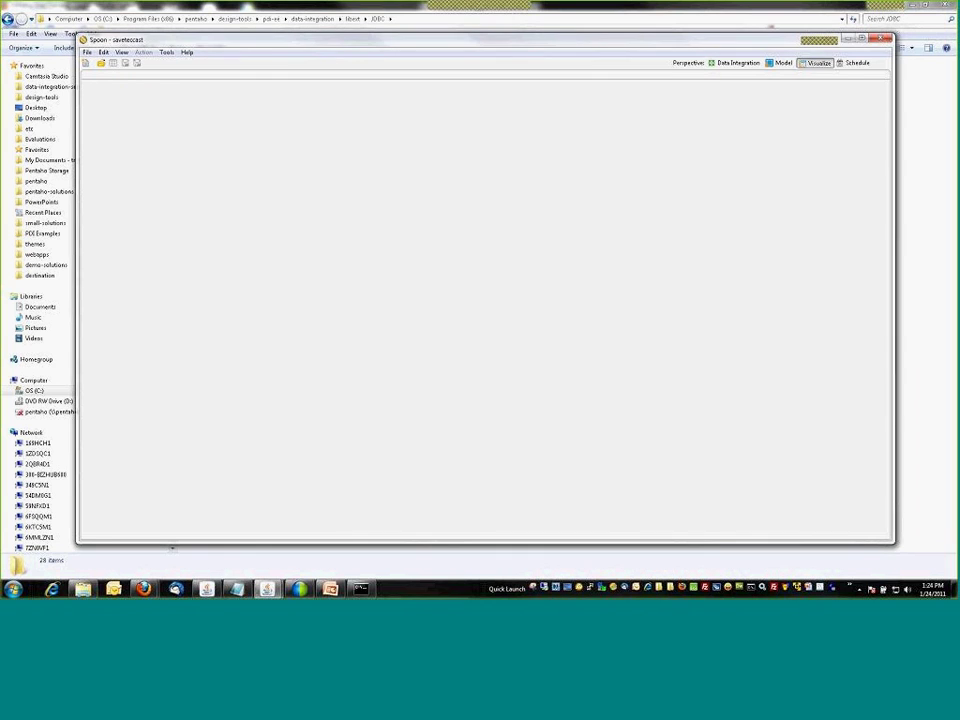
{"action": "left_click", "coordinate": [735, 63]}
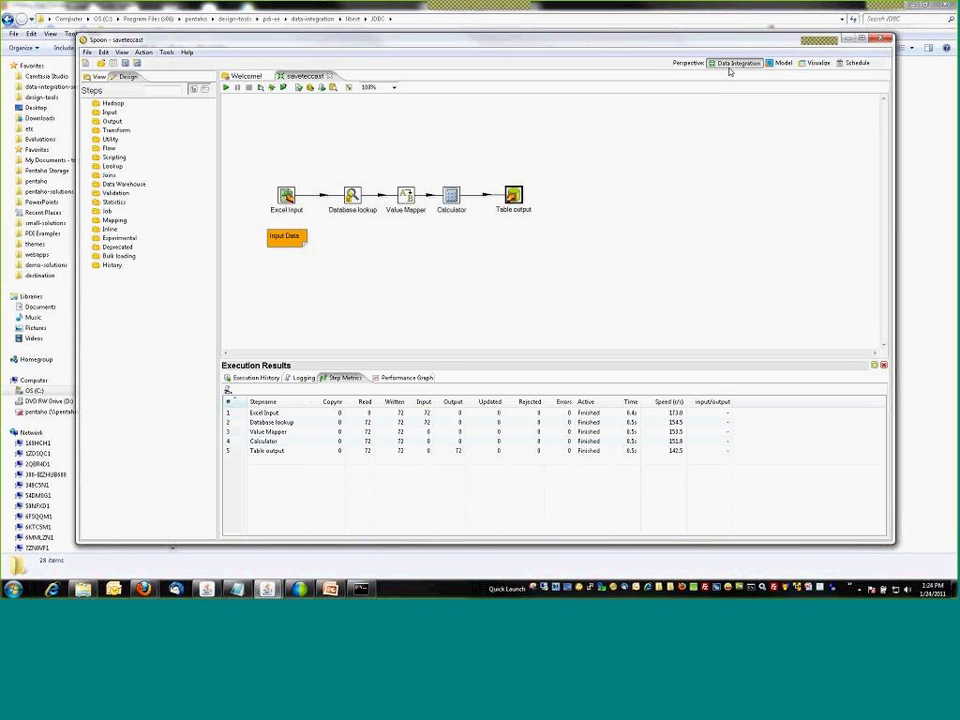
{"action": "left_click", "coordinate": [87, 52]}
{"action": "mouse_move", "coordinate": [103, 63]}
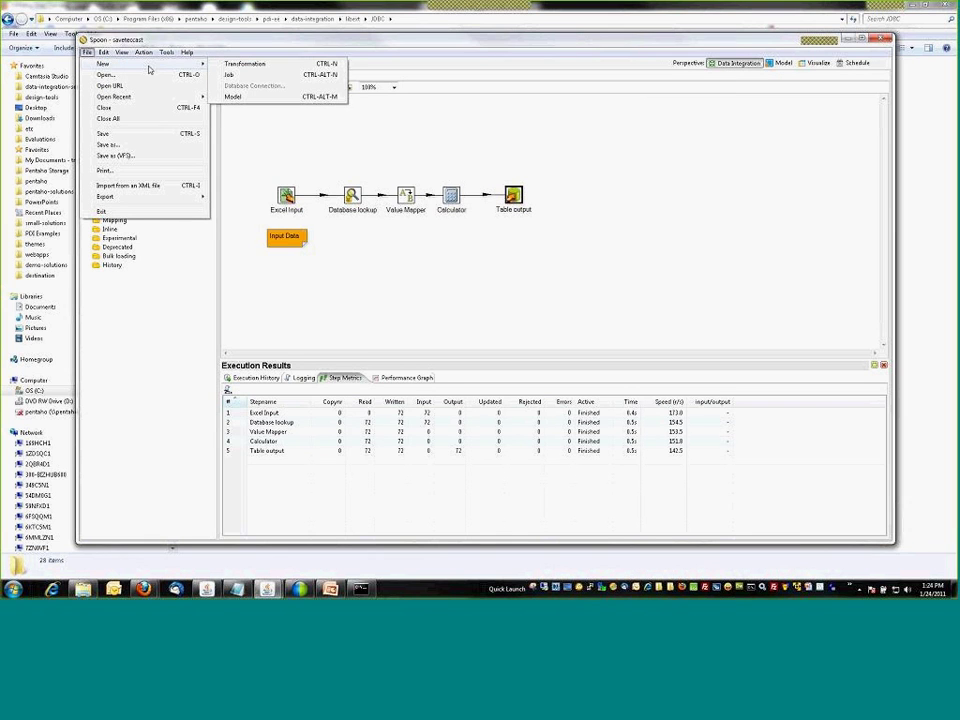
{"action": "left_click", "coordinate": [241, 97]}
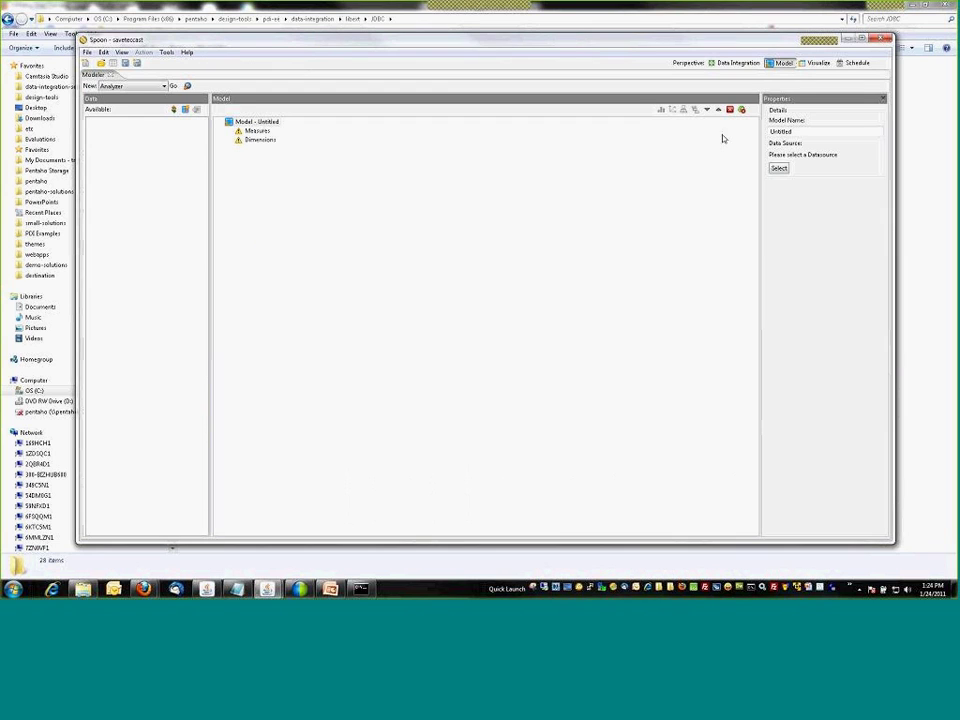
{"action": "left_click", "coordinate": [786, 170]}
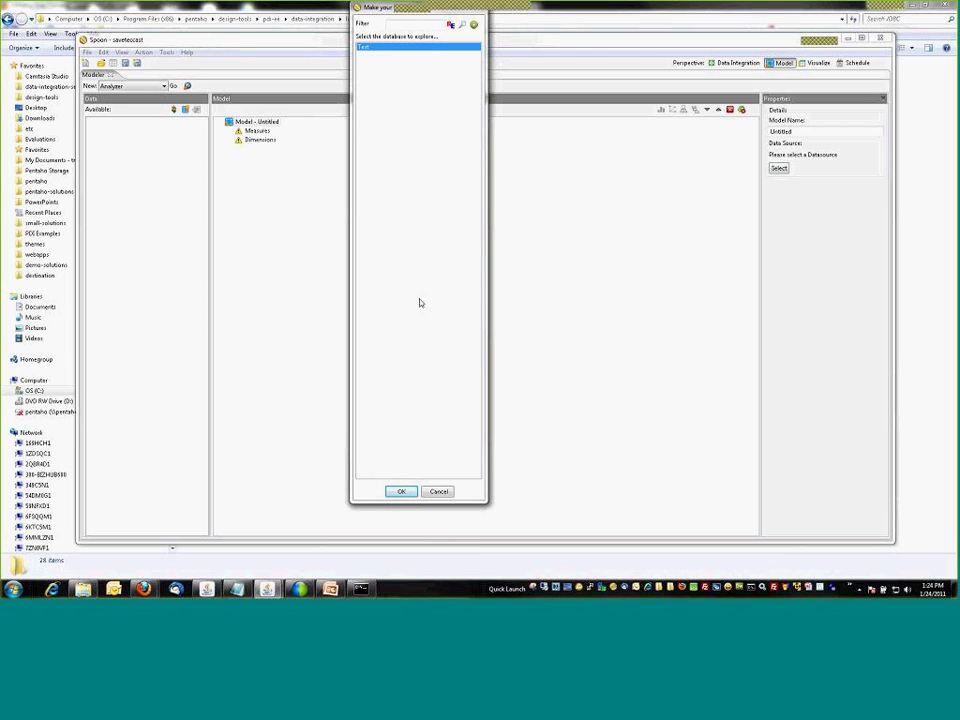
{"action": "left_click", "coordinate": [440, 492]}
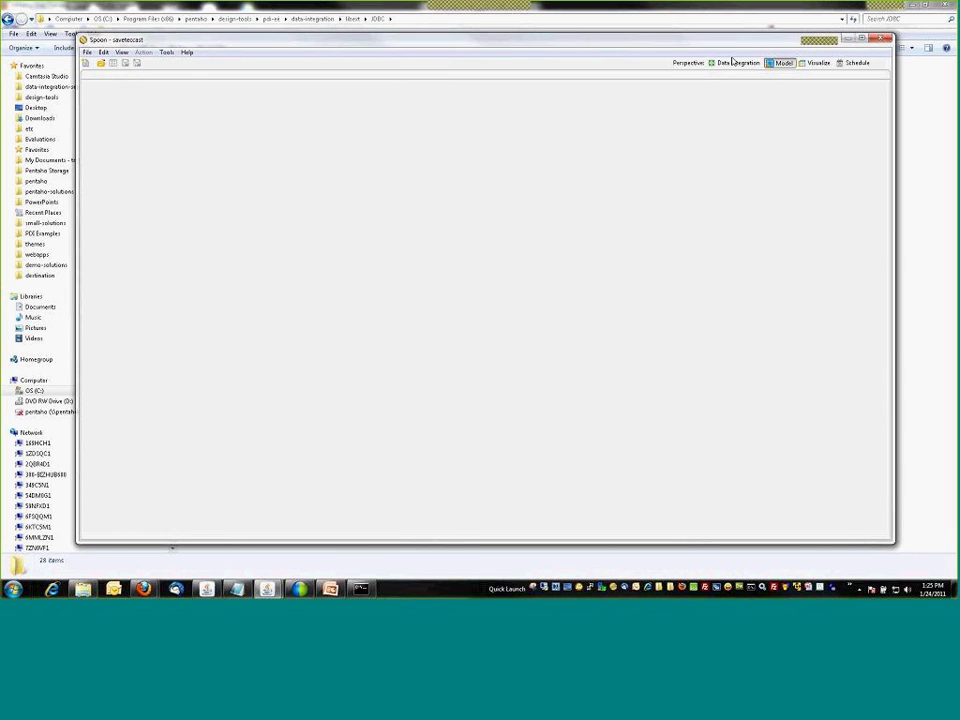
{"action": "left_click", "coordinate": [726, 62]}
Create a model from the Table output step and add the Sales field as a measure
{"action": "right_click", "coordinate": [522, 193]}
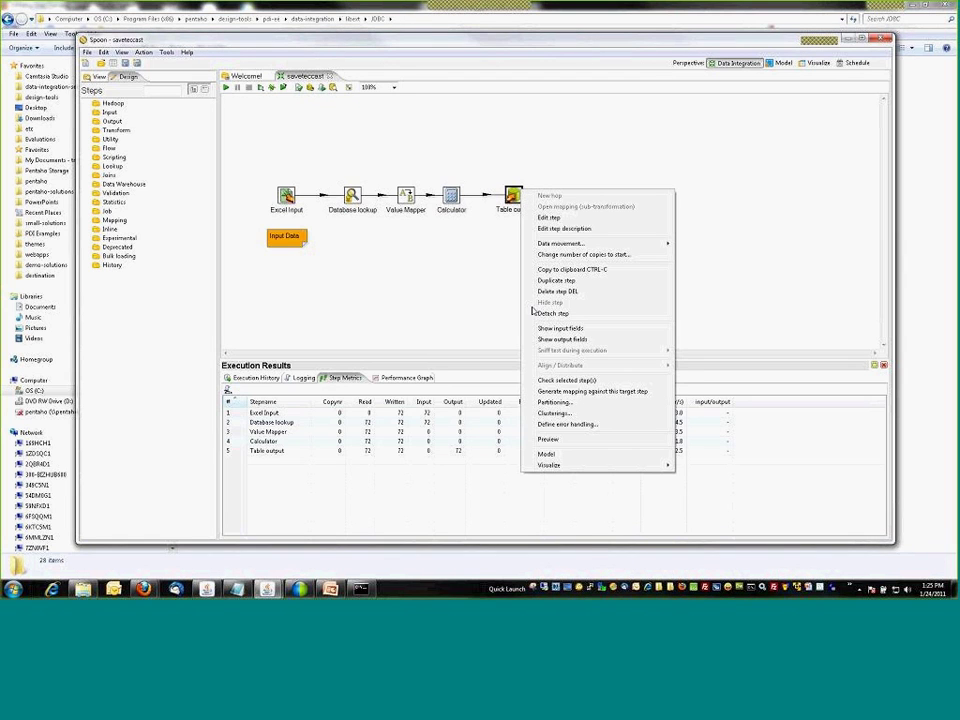
{"action": "left_click", "coordinate": [560, 455]}
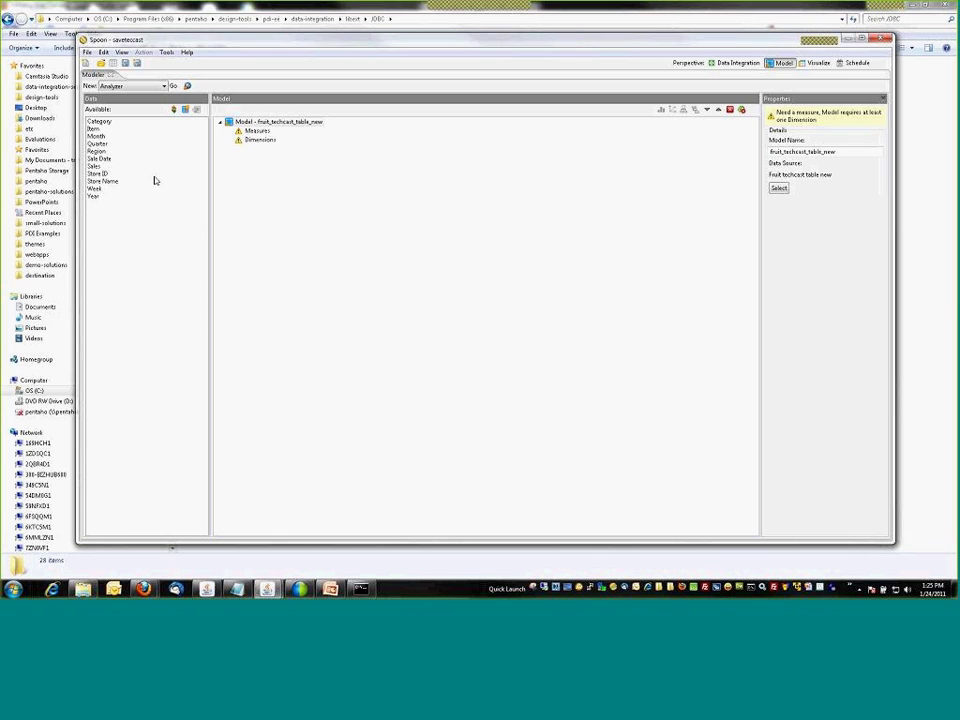
{"action": "left_click_drag", "start_coordinate": [95, 166], "coordinate": [264, 139]}
Rename the Sales measure to Revenue, with SUM aggregation and the whole-dollar format that puts negatives in parentheses
{"action": "left_click", "coordinate": [260, 140]}
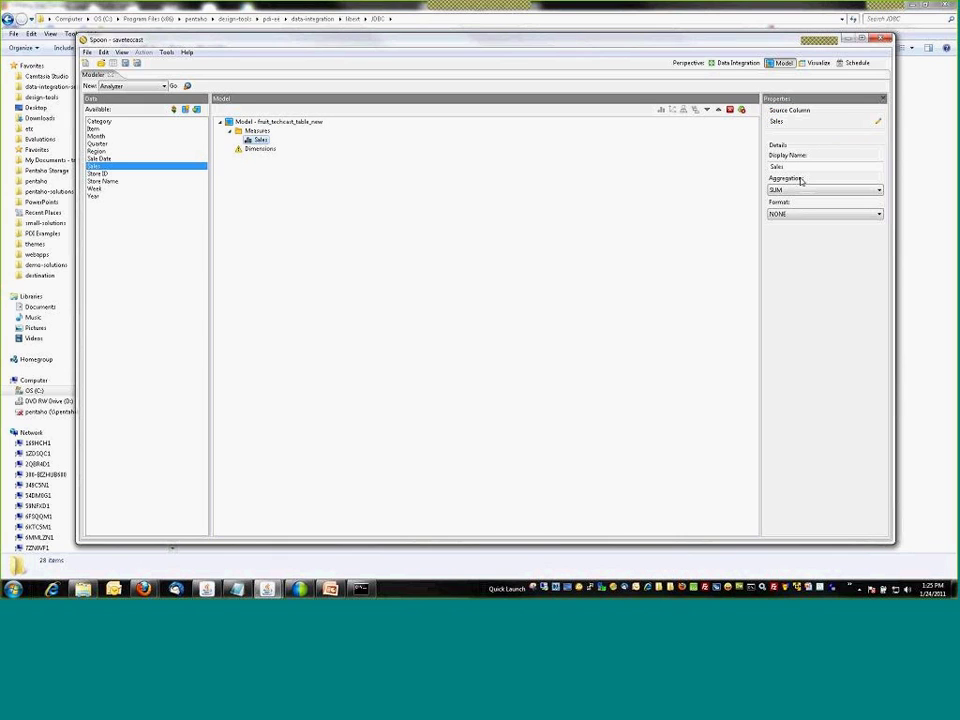
{"action": "type", "text": "Revenue"}
{"action": "left_click", "coordinate": [879, 191]}
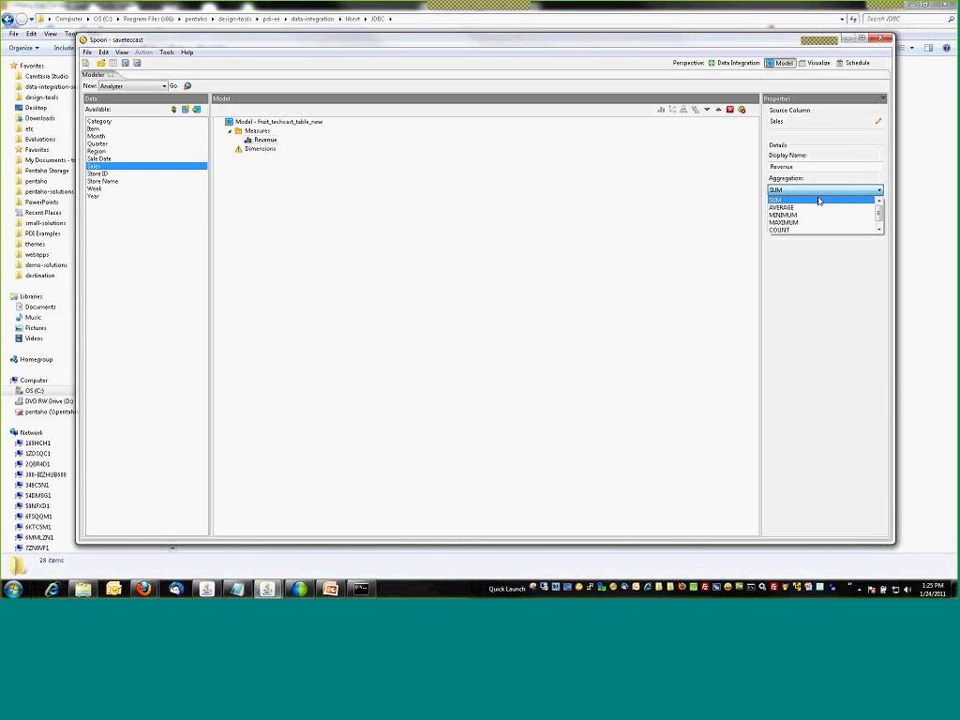
{"action": "left_click", "coordinate": [860, 199]}
{"action": "left_click", "coordinate": [826, 214]}
{"action": "left_click", "coordinate": [811, 248]}
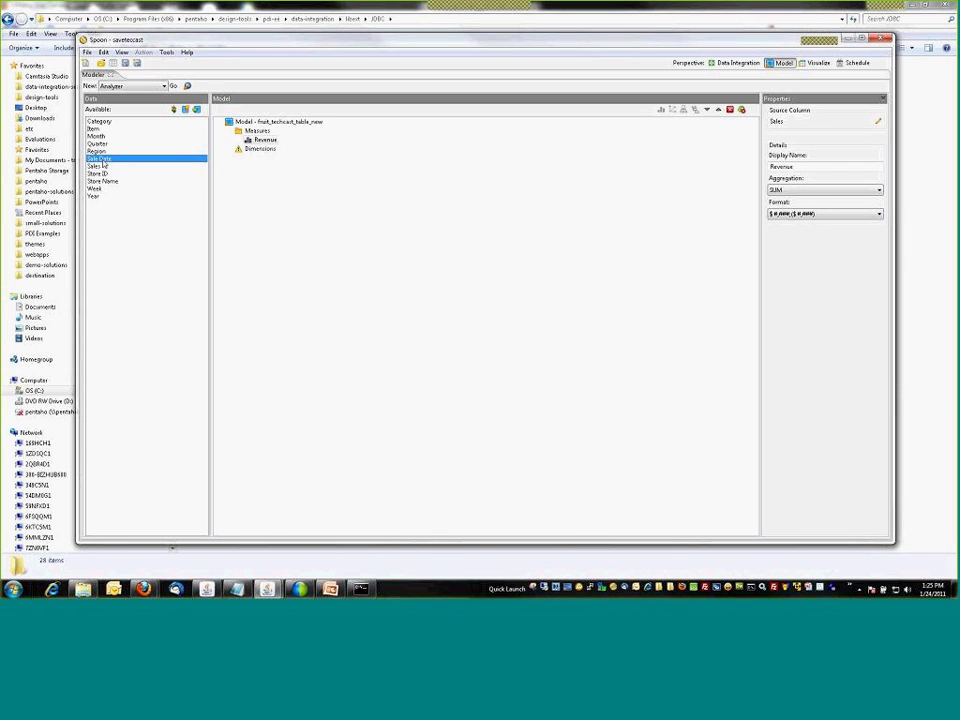
Add Sale Date as a COUNT measure with the display name Transaction Count
{"action": "left_click", "coordinate": [256, 140]}
{"action": "left_click_drag", "start_coordinate": [262, 141], "coordinate": [260, 141]}
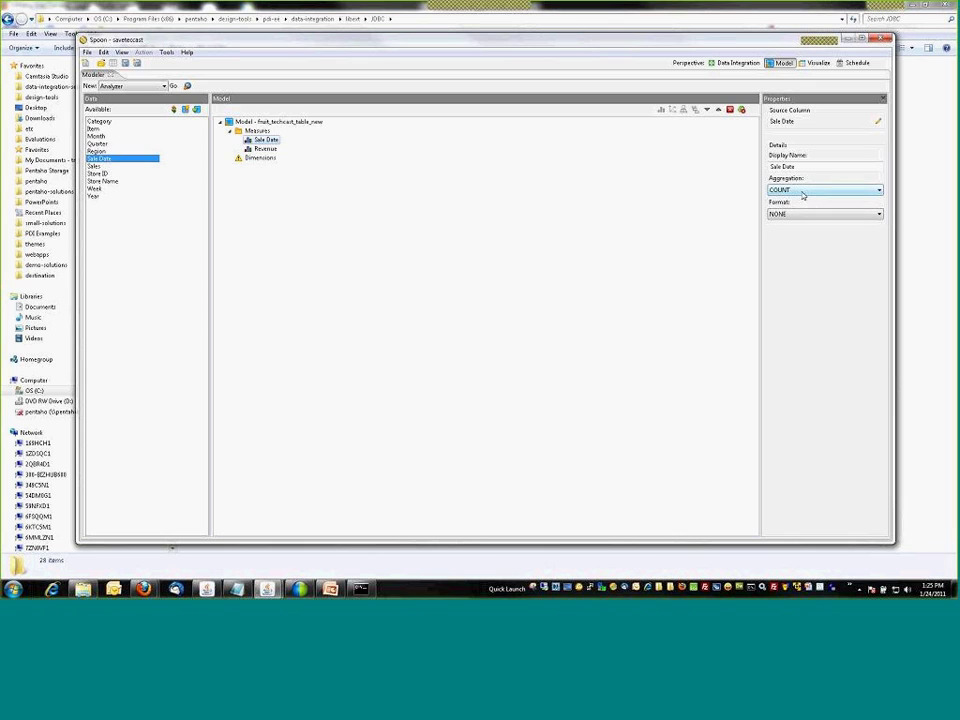
{"action": "left_click", "coordinate": [806, 166]}
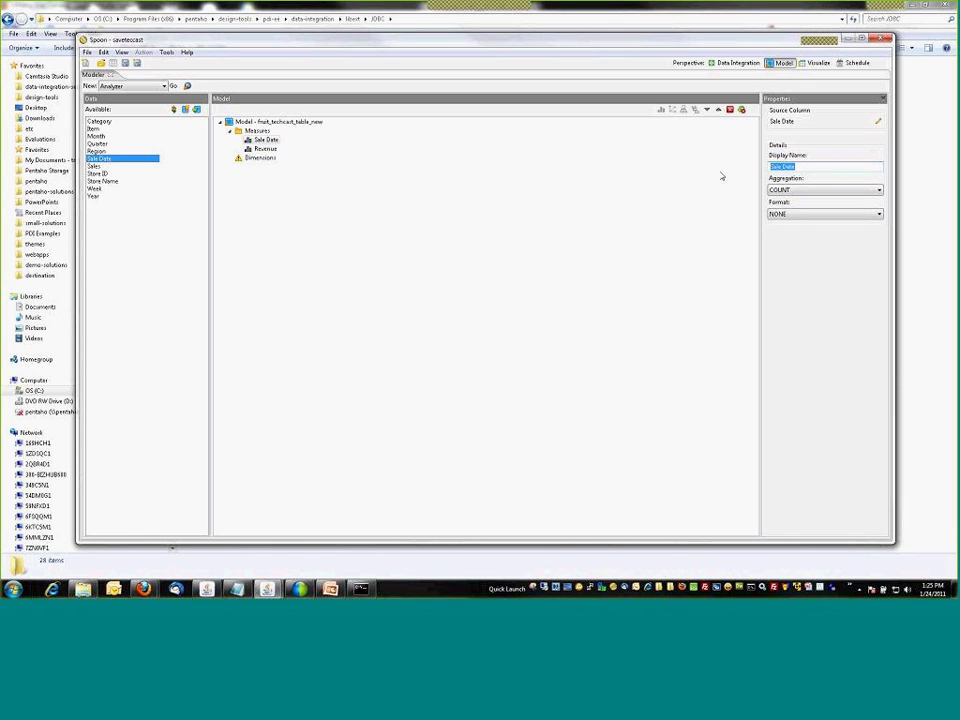
{"action": "type", "text": "Transaction Count"}
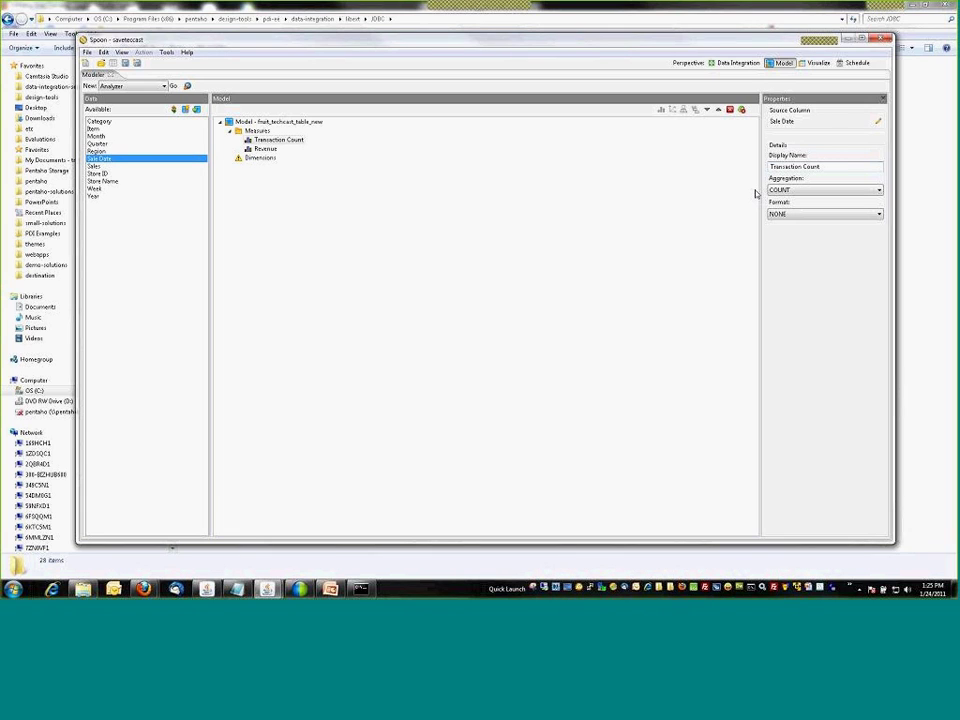
{"action": "left_click", "coordinate": [530, 170]}
Add Category and Item as dimensions, and place Item as a level beneath Category in the Category hierarchy
{"action": "left_click_drag", "start_coordinate": [109, 124], "coordinate": [260, 167]}
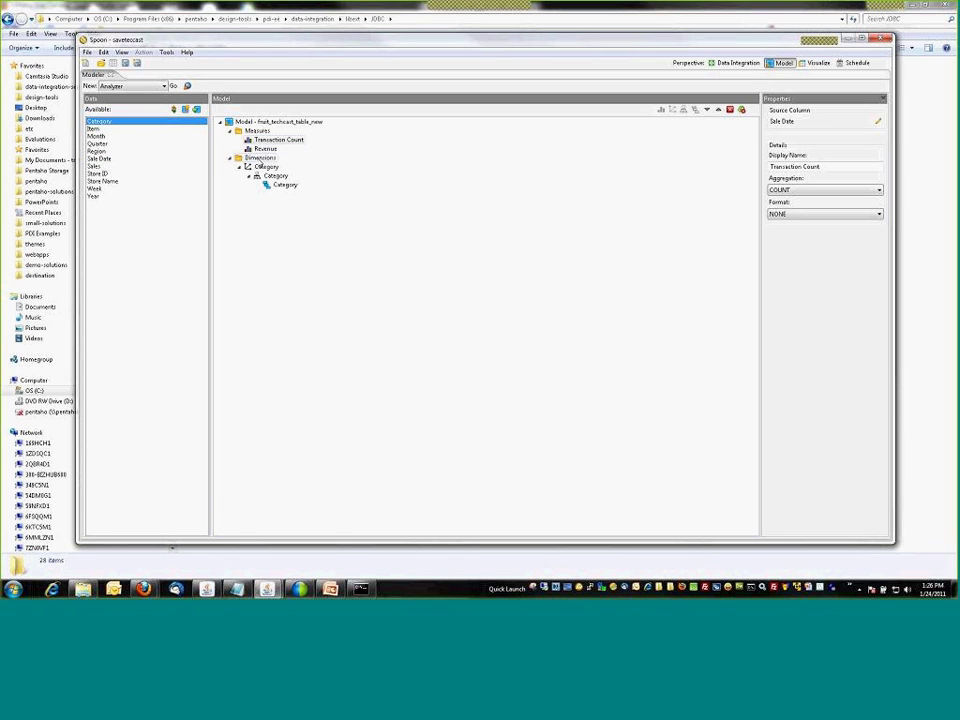
{"action": "left_click_drag", "start_coordinate": [100, 128], "coordinate": [258, 160]}
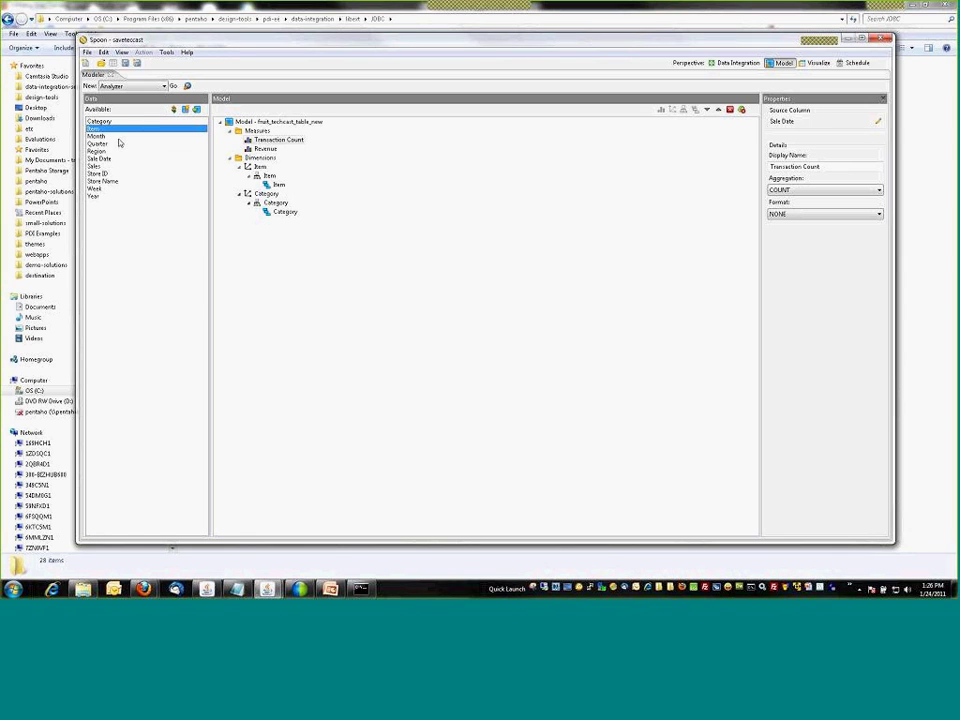
{"action": "left_click_drag", "start_coordinate": [97, 130], "coordinate": [279, 220]}
Add Year as a new dimension and rename that dimension Time
{"action": "left_click", "coordinate": [95, 197]}
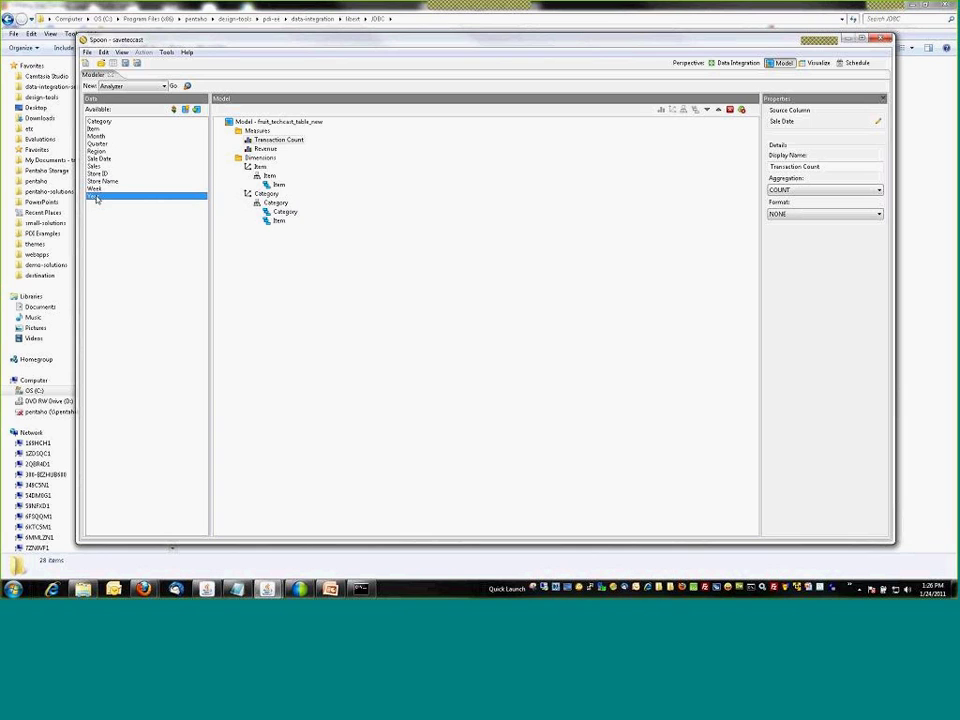
{"action": "left_click_drag", "start_coordinate": [97, 199], "coordinate": [253, 162]}
{"action": "left_click", "coordinate": [259, 166]}
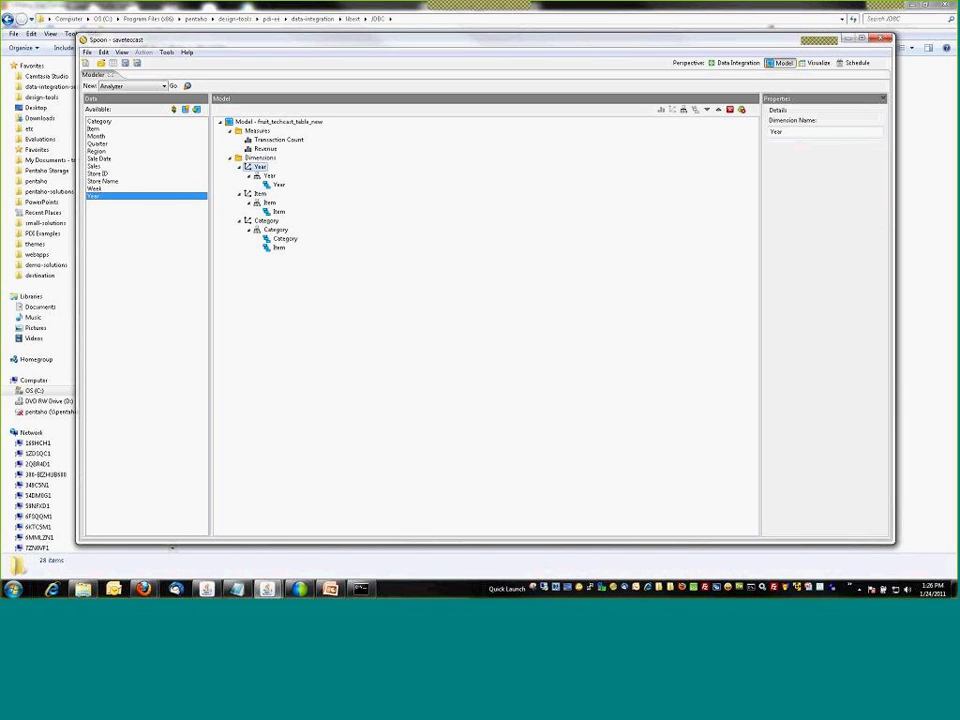
{"action": "left_click_drag", "start_coordinate": [801, 135], "coordinate": [731, 138]}
{"action": "type", "text": "Time"}
Add Quarter, Month, Week and Sale Date, in that order, as levels below Year in the Time dimension
{"action": "left_click", "coordinate": [134, 197]}
{"action": "left_click_drag", "start_coordinate": [101, 146], "coordinate": [287, 198]}
{"action": "left_click", "coordinate": [99, 136]}
{"action": "left_click_drag", "start_coordinate": [101, 144], "coordinate": [285, 207]}
{"action": "left_click_drag", "start_coordinate": [120, 189], "coordinate": [284, 209]}
{"action": "left_click_drag", "start_coordinate": [100, 158], "coordinate": [291, 223]}
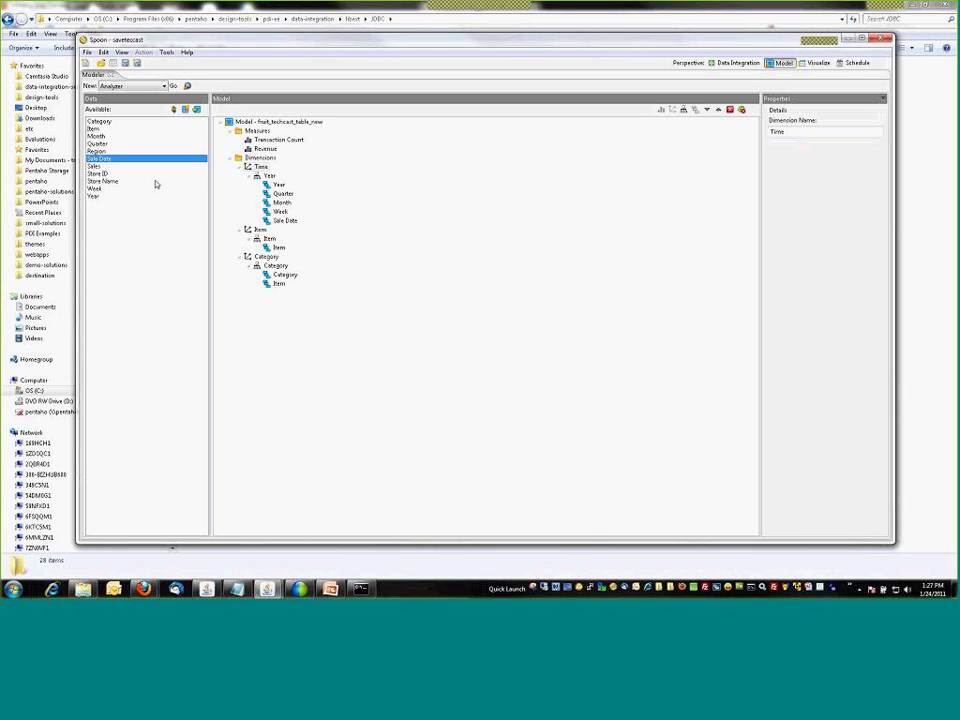
Create a Location dimension from Region with Store Name as its lower level, and add Store Name as a separate dimension
{"action": "left_click_drag", "start_coordinate": [97, 151], "coordinate": [260, 167]}
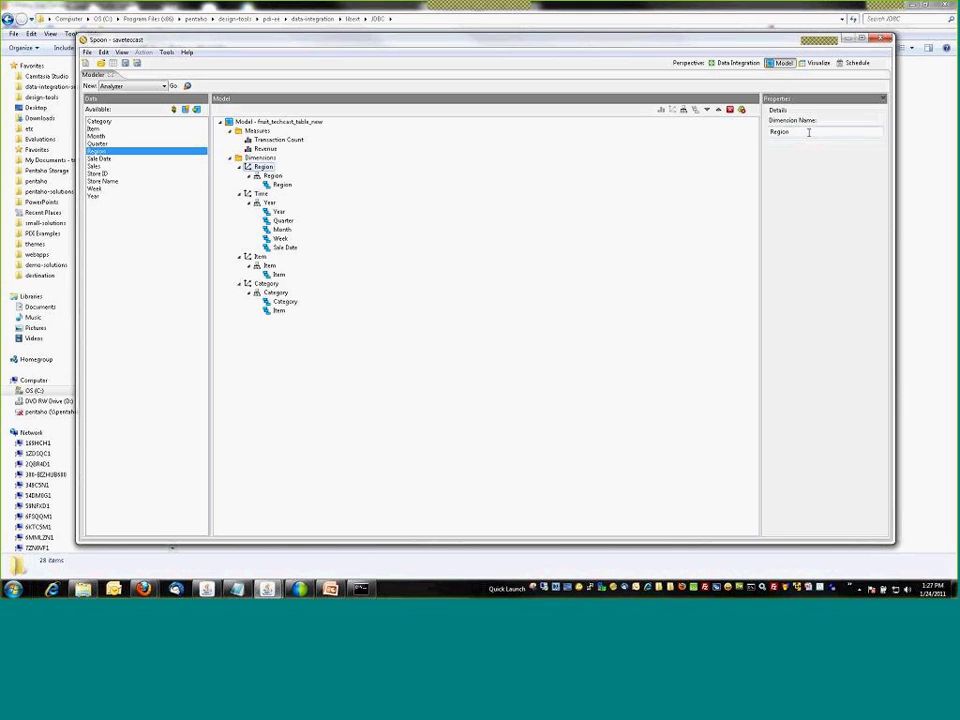
{"action": "left_click_drag", "start_coordinate": [808, 132], "coordinate": [761, 139]}
{"action": "type", "text": "Location"}
{"action": "left_click_drag", "start_coordinate": [139, 180], "coordinate": [276, 195]}
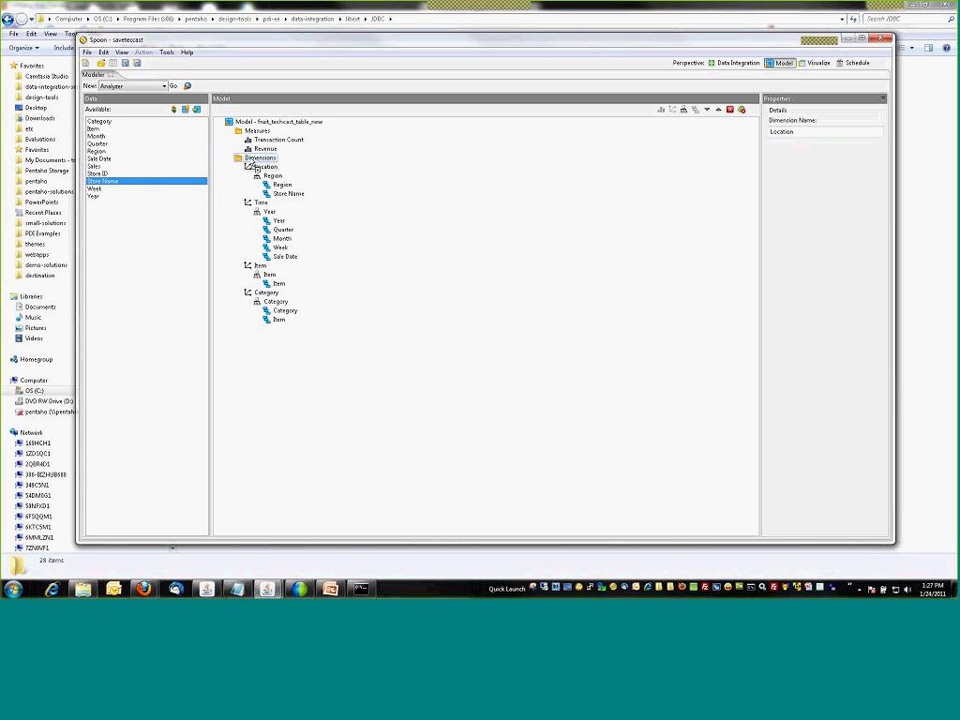
{"action": "left_click_drag", "start_coordinate": [256, 168], "coordinate": [254, 166]}
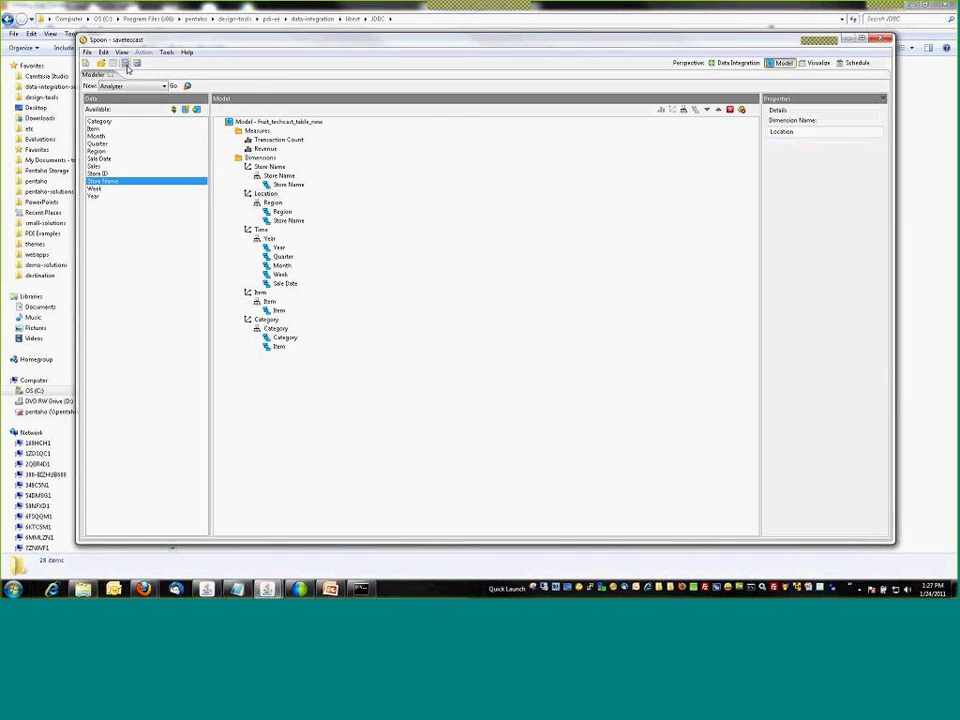
Save the model over the existing mymodel.xmi file in the destination folder
{"action": "left_click", "coordinate": [126, 65]}
{"action": "left_click", "coordinate": [295, 179]}
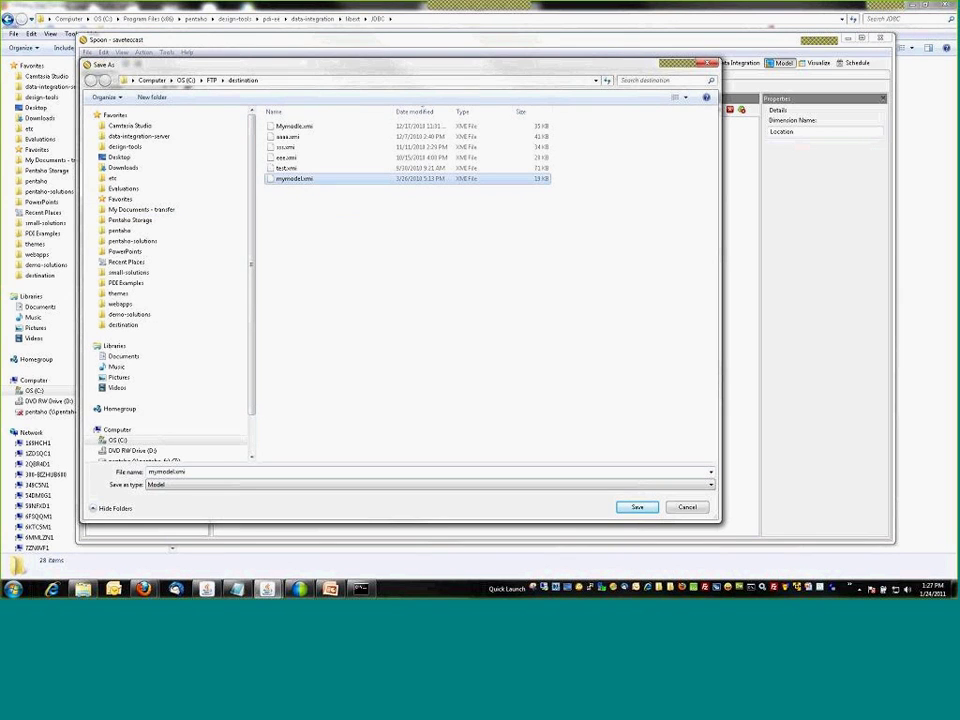
{"action": "key", "text": "Return"}
{"action": "key", "text": "Return"}
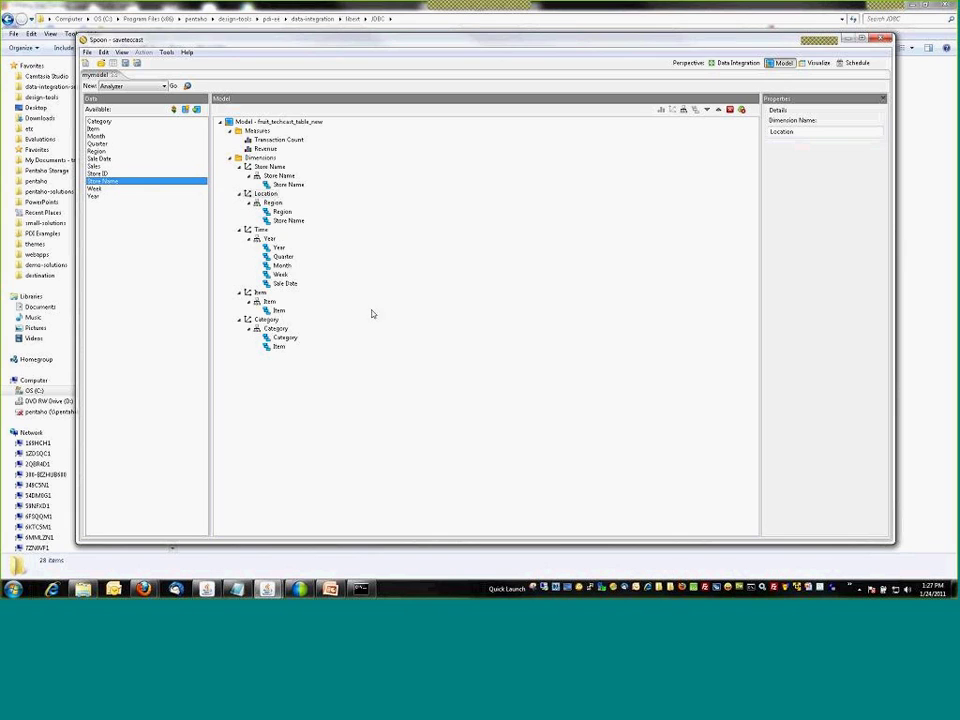
Create a new Analyzer report from the model and group its available fields by category
{"action": "left_click", "coordinate": [164, 86]}
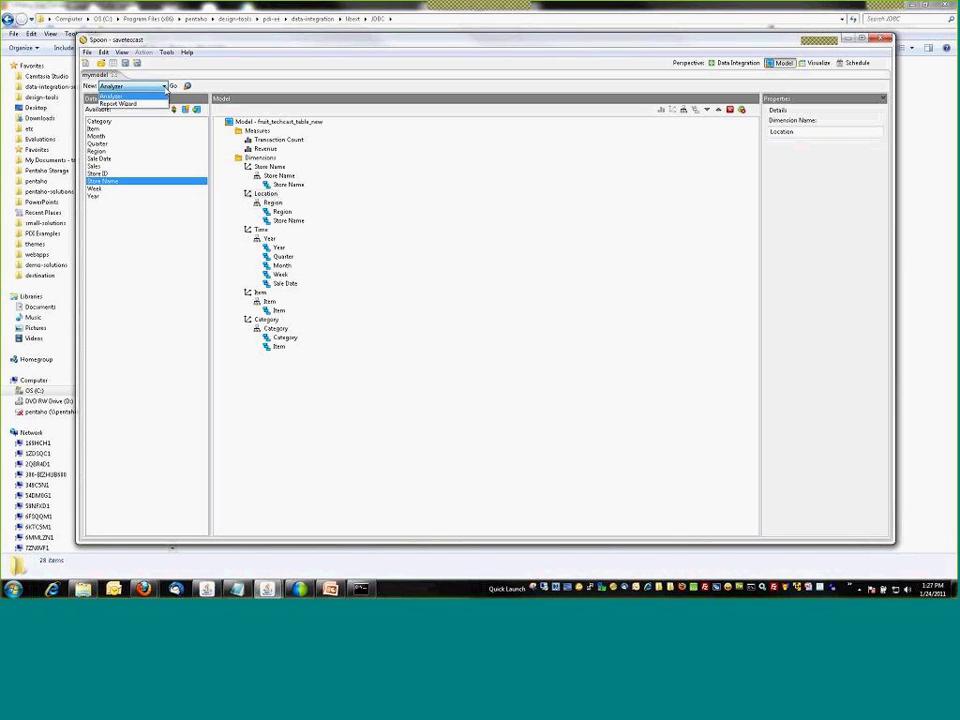
{"action": "left_click", "coordinate": [115, 96]}
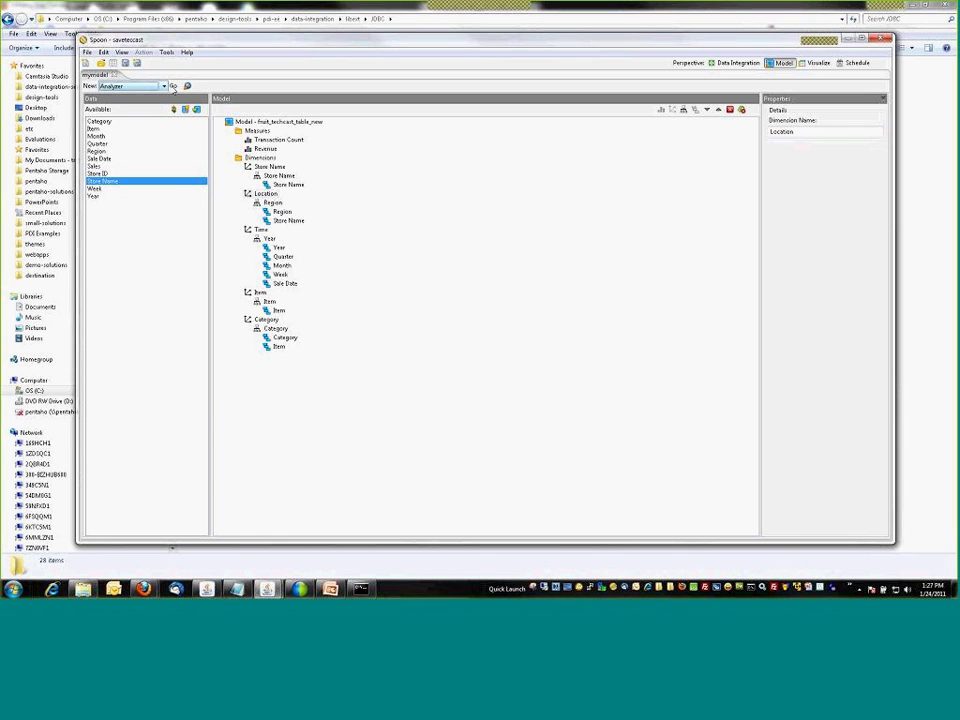
{"action": "left_click", "coordinate": [174, 86]}
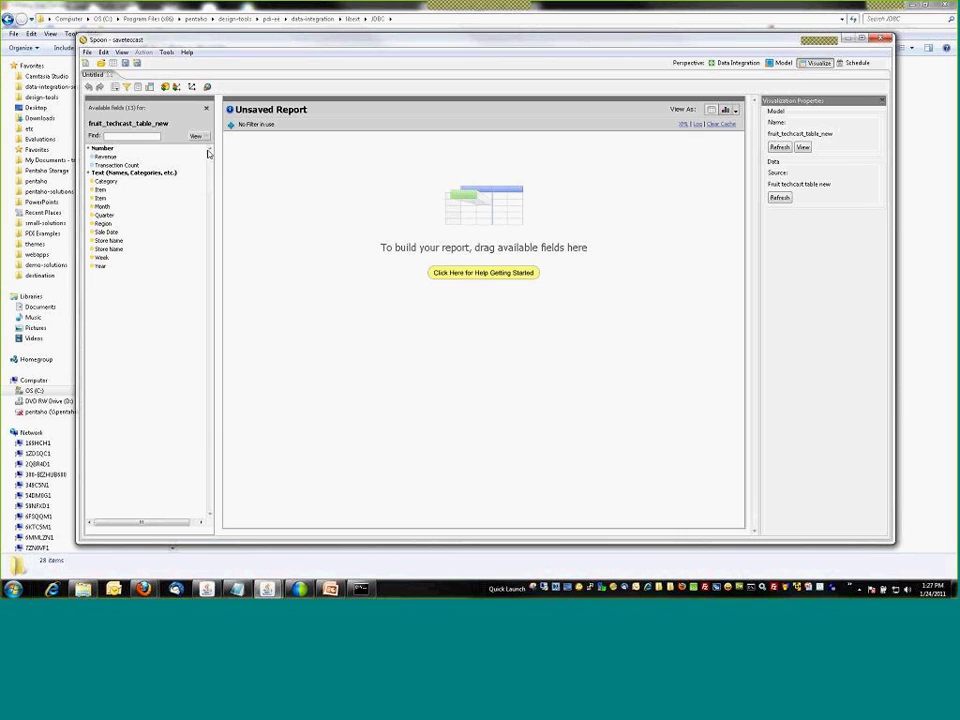
{"action": "left_click", "coordinate": [205, 138]}
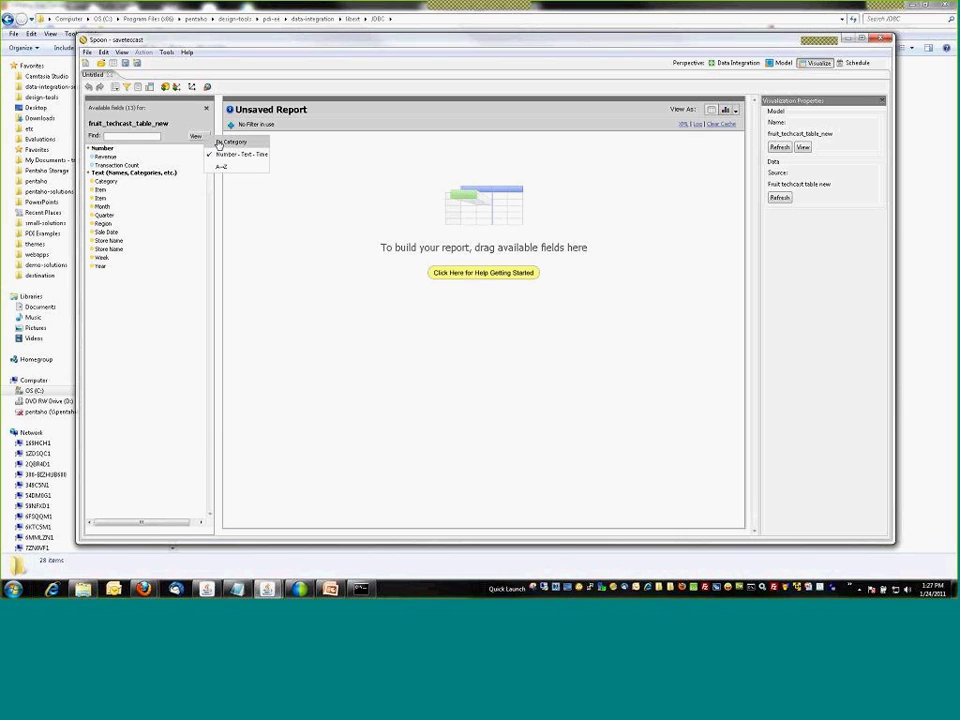
{"action": "left_click", "coordinate": [219, 143]}
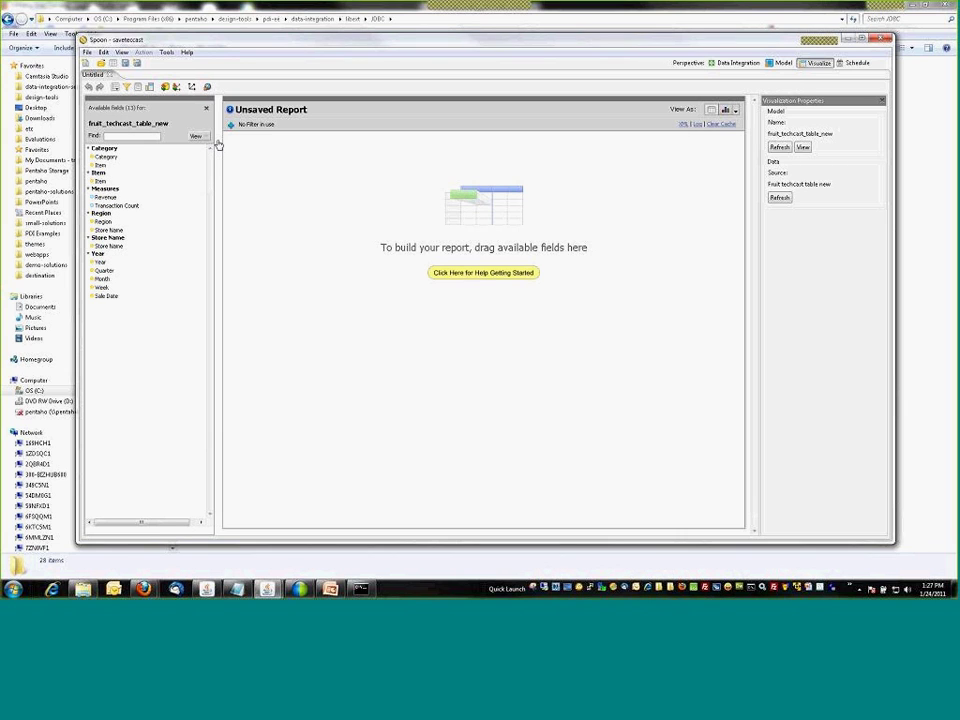
Build the report with Store Name as rows, Category across the columns and Revenue as the measure
{"action": "double_click", "coordinate": [105, 156]}
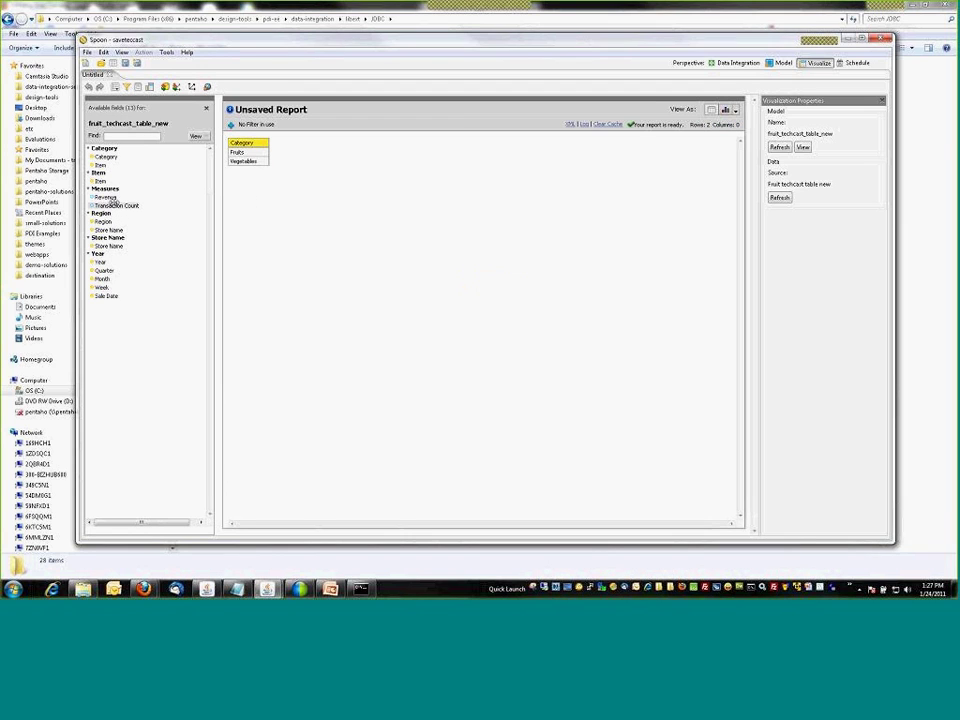
{"action": "left_click_drag", "start_coordinate": [105, 197], "coordinate": [347, 237]}
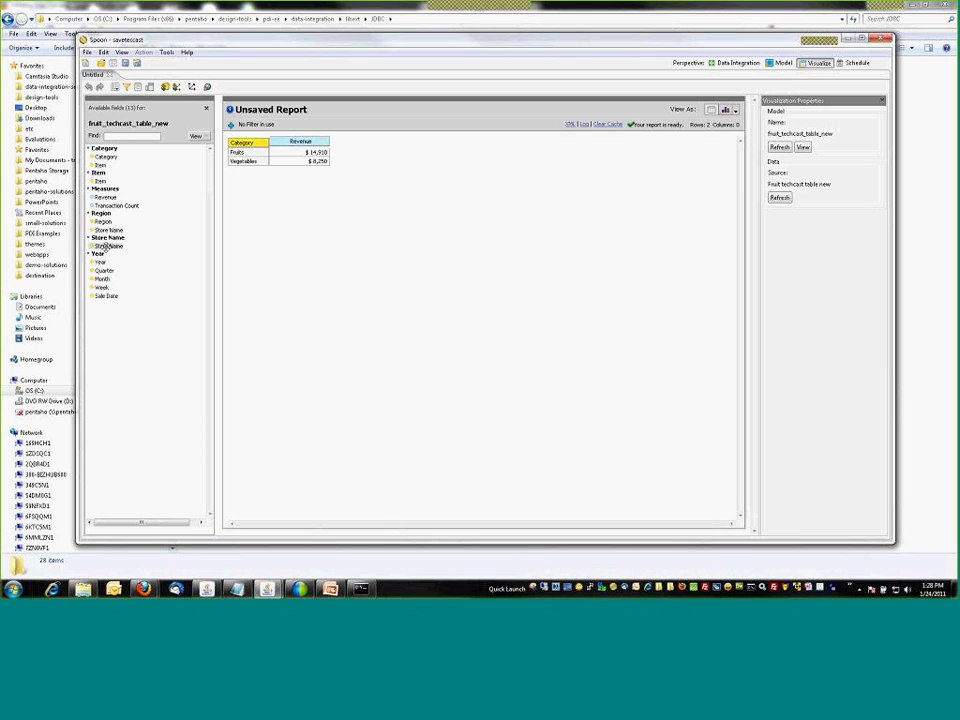
{"action": "left_click_drag", "start_coordinate": [105, 246], "coordinate": [256, 229]}
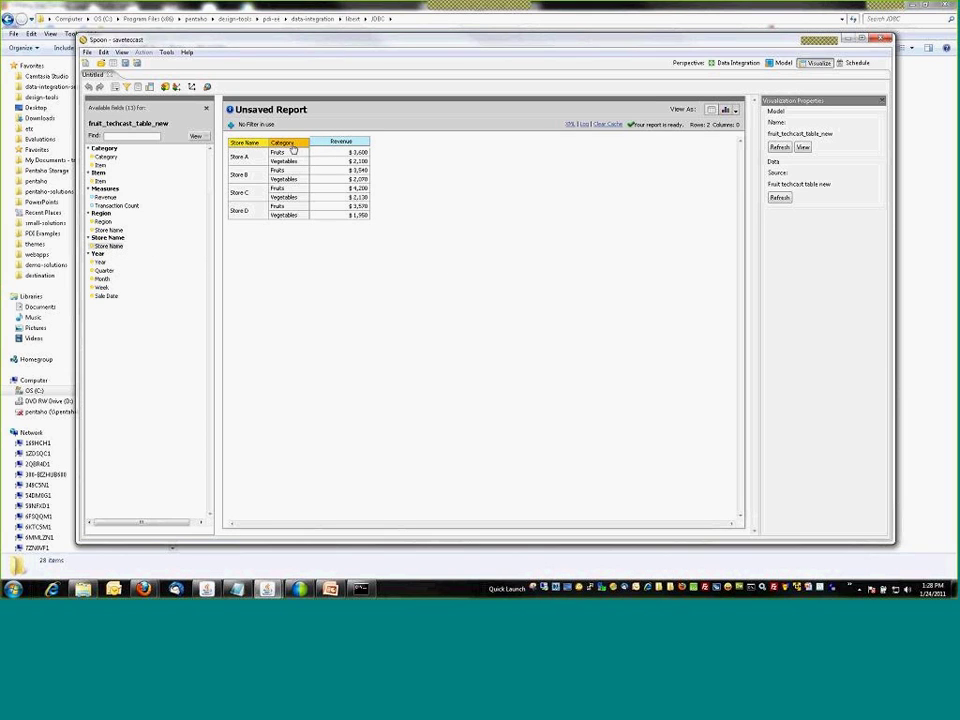
{"action": "left_click_drag", "start_coordinate": [286, 143], "coordinate": [331, 144]}
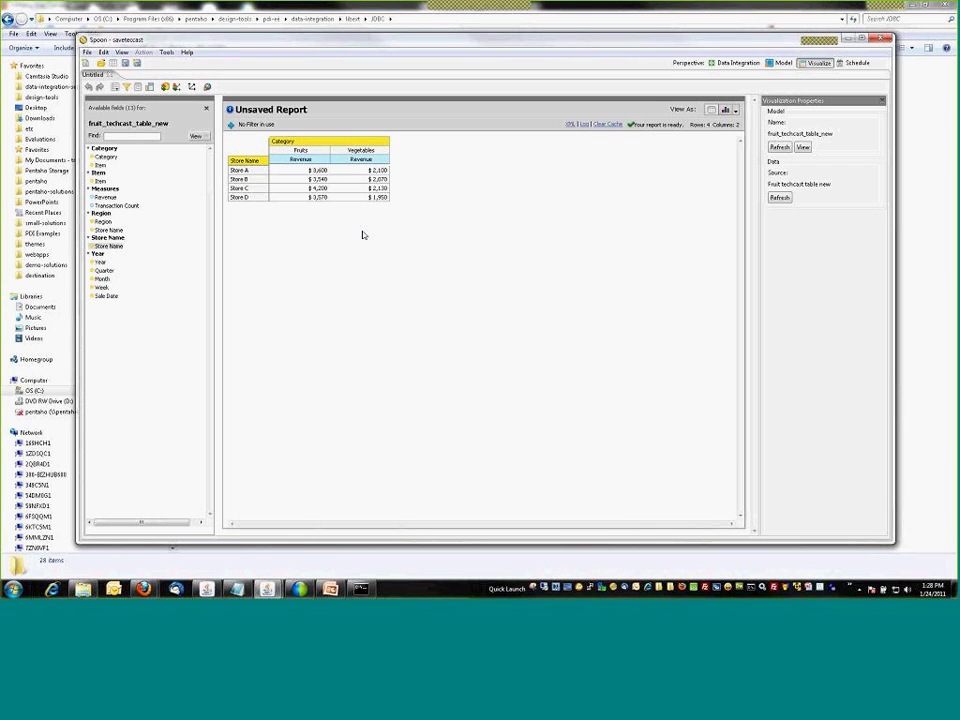
Add Region before Store Name and Year as the outermost row field, with subtotals shown for Year
{"action": "left_click", "coordinate": [116, 221]}
{"action": "left_click_drag", "start_coordinate": [116, 221], "coordinate": [232, 212]}
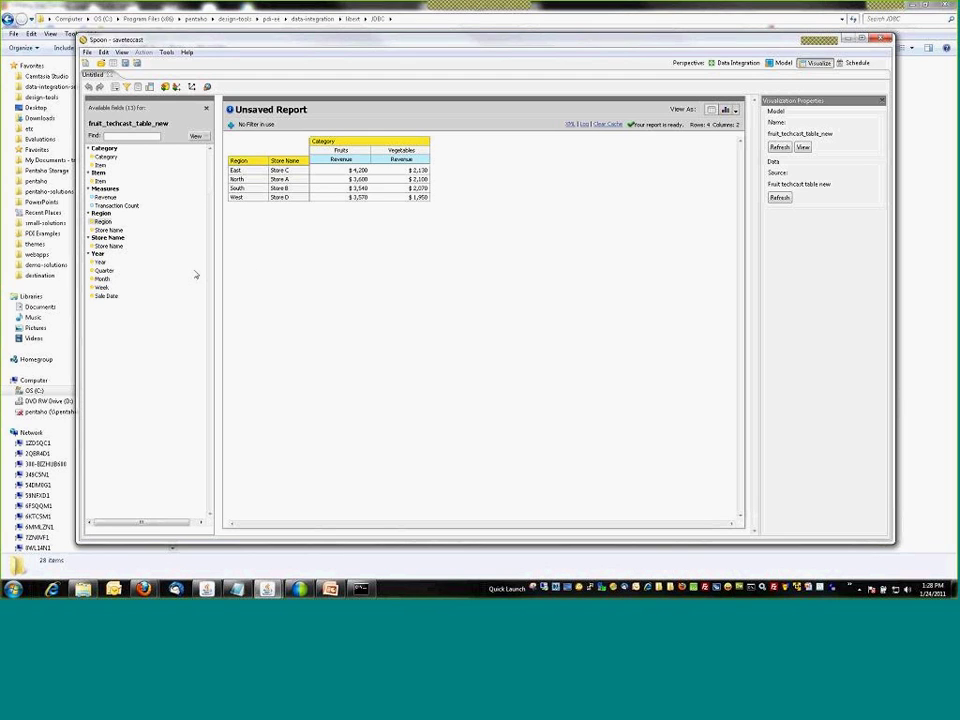
{"action": "left_click_drag", "start_coordinate": [205, 248], "coordinate": [399, 285]}
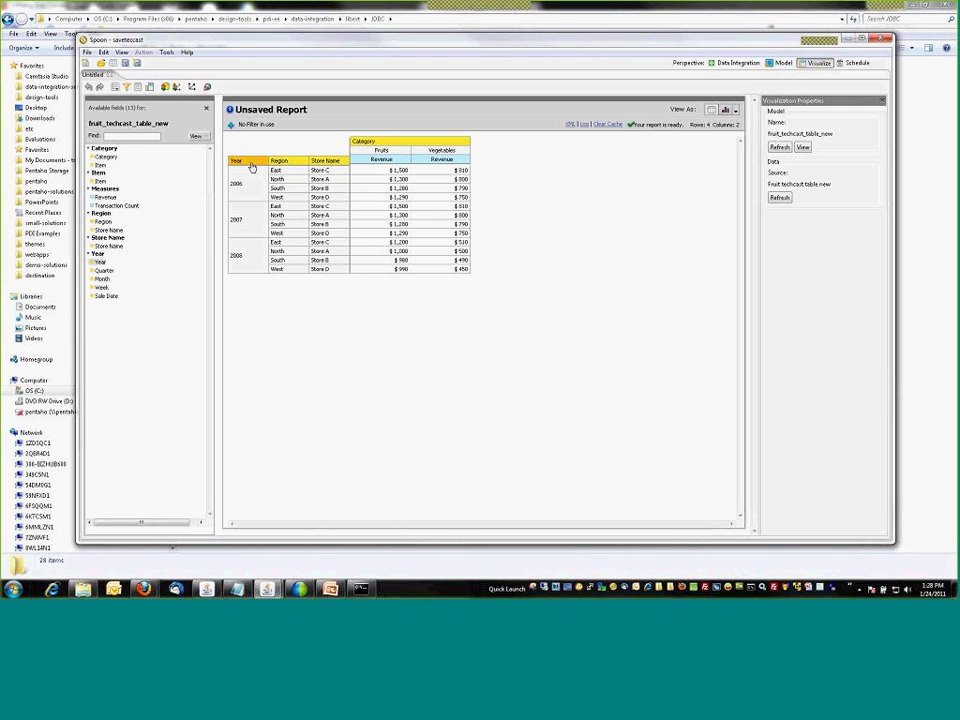
{"action": "left_click", "coordinate": [253, 163]}
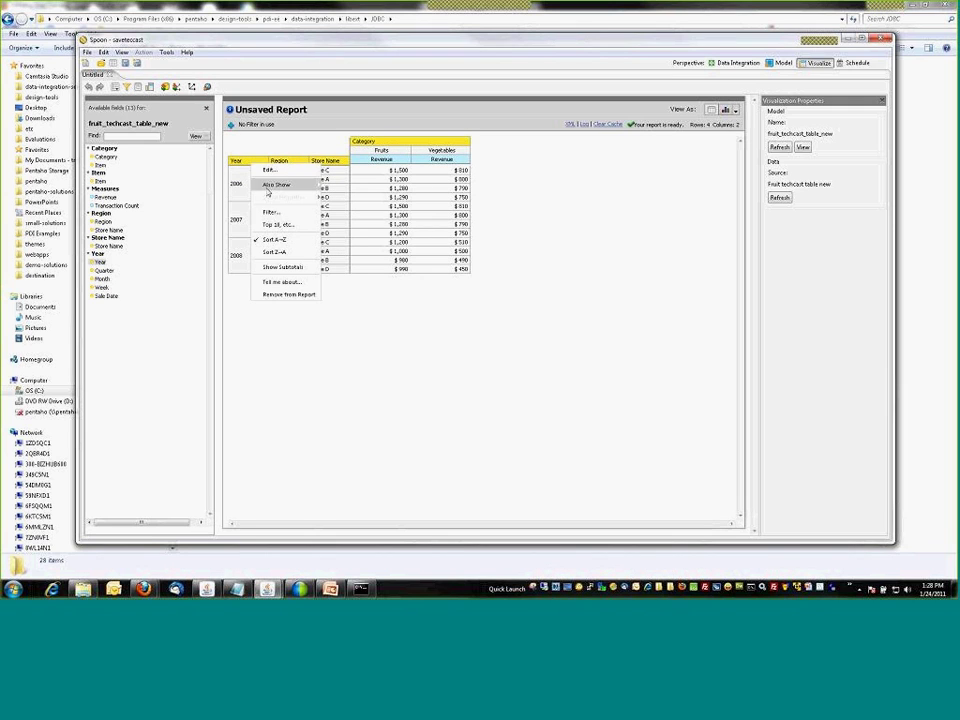
{"action": "left_click", "coordinate": [284, 267]}
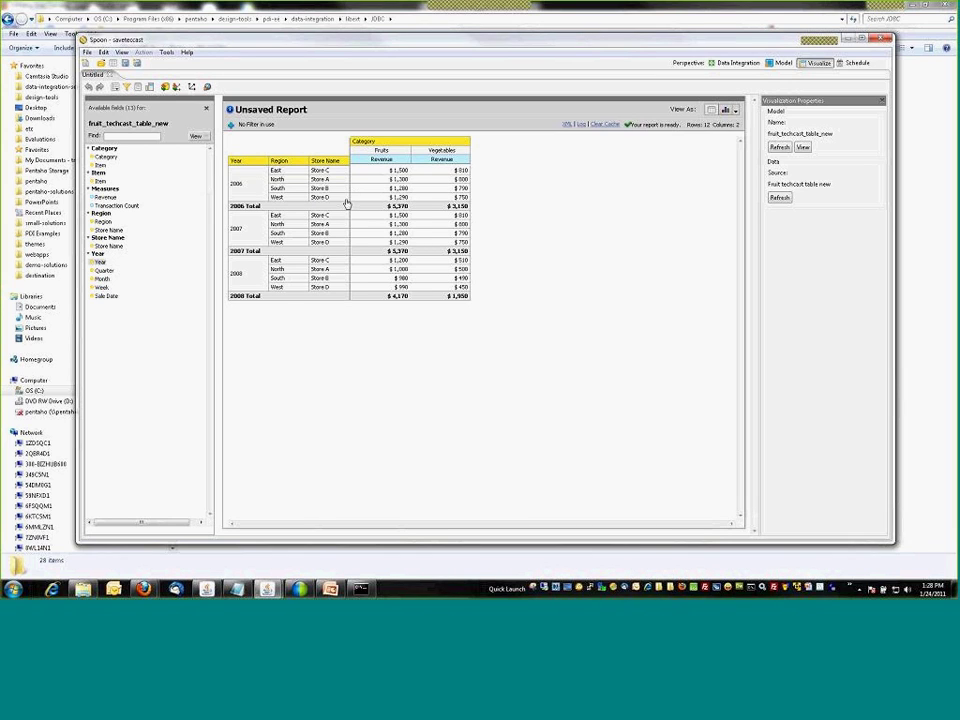
Save the report over the existing Fruits and Vegtables.xanalyzer file in the destination folder
{"action": "left_click", "coordinate": [207, 87]}
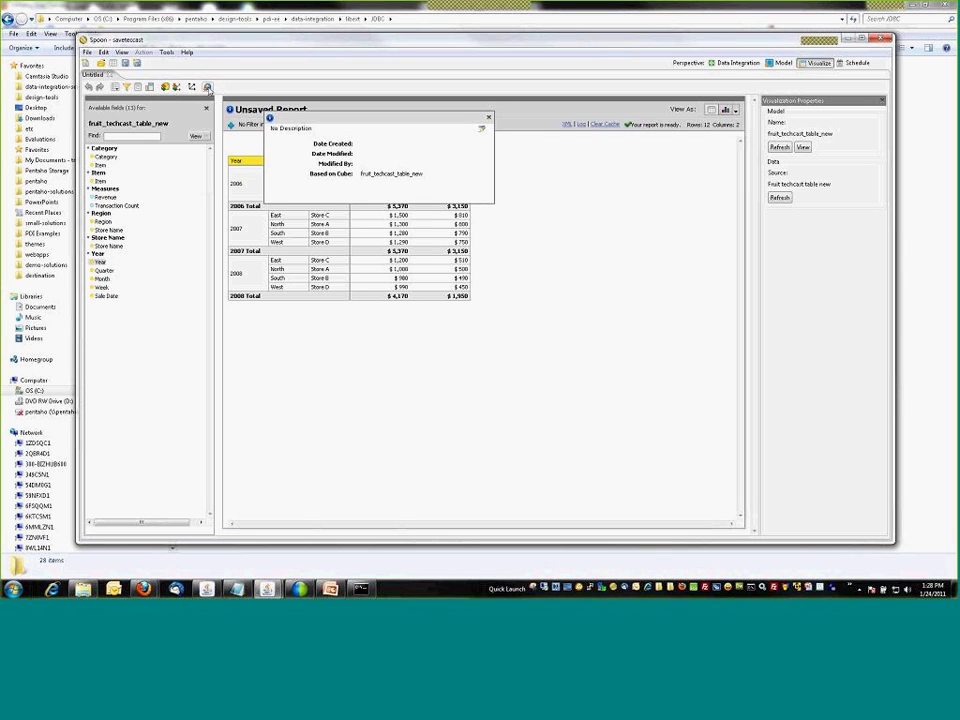
{"action": "left_click", "coordinate": [124, 64]}
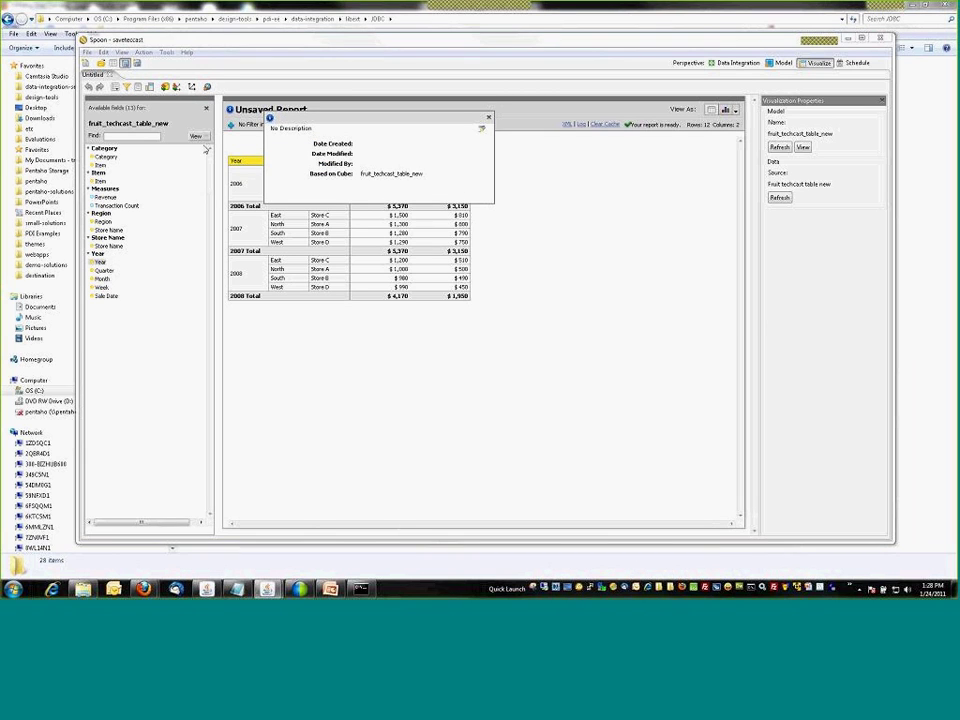
{"action": "left_click", "coordinate": [344, 139]}
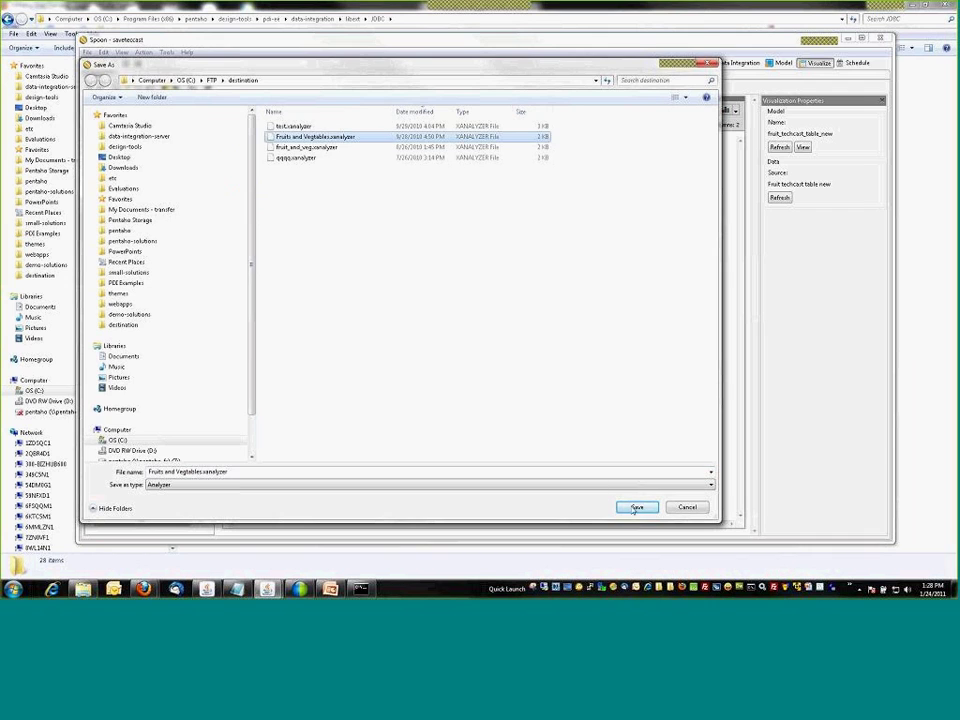
{"action": "left_click", "coordinate": [636, 508]}
{"action": "left_click", "coordinate": [503, 333]}
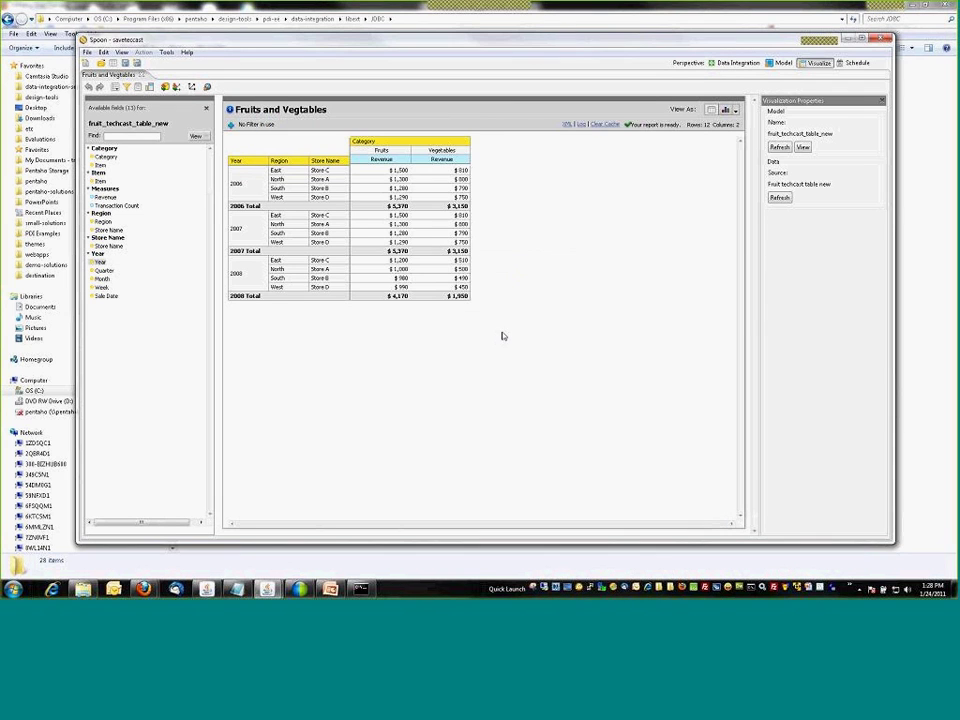
Start publishing the report to the Default BI Server, test that server's connection settings and request its folder list
{"action": "left_click", "coordinate": [154, 64]}
{"action": "left_click", "coordinate": [371, 231]}
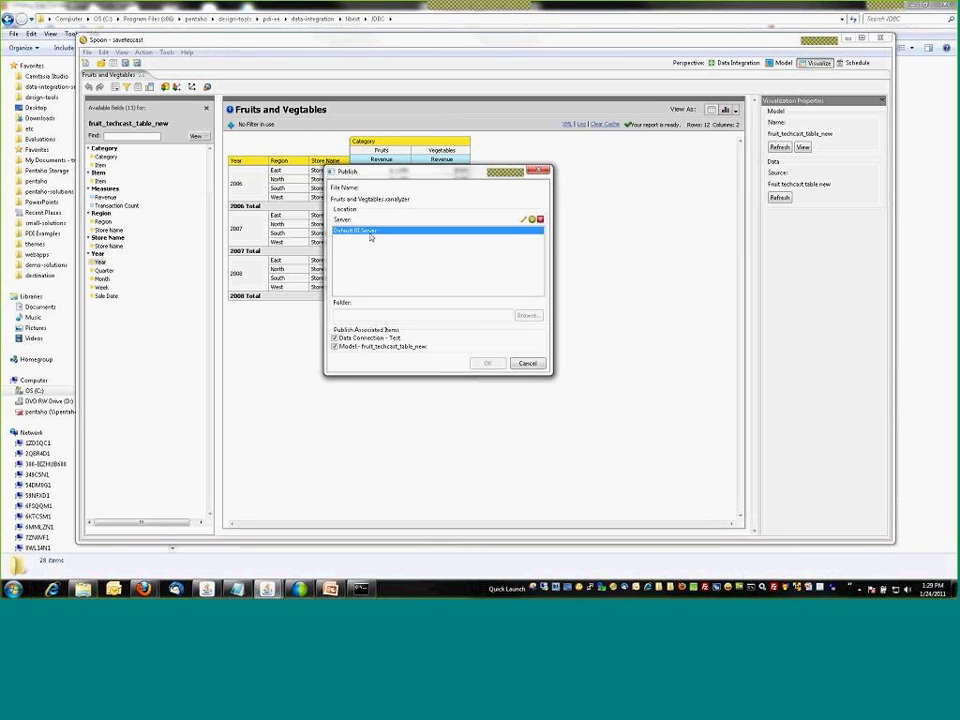
{"action": "left_click", "coordinate": [522, 221]}
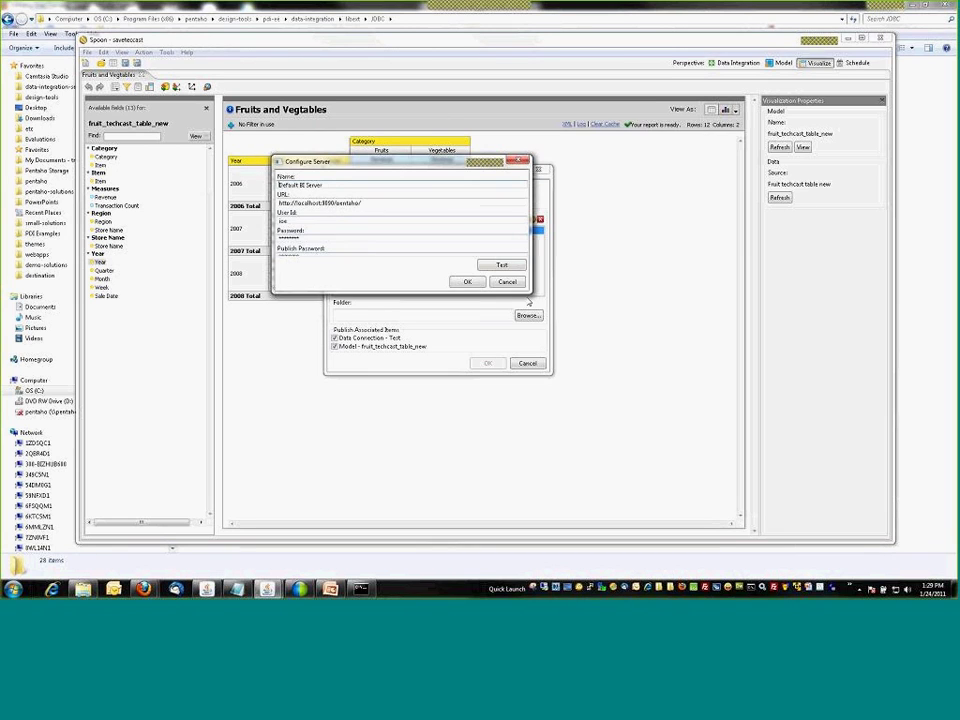
{"action": "left_click_drag", "start_coordinate": [527, 291], "coordinate": [560, 341]}
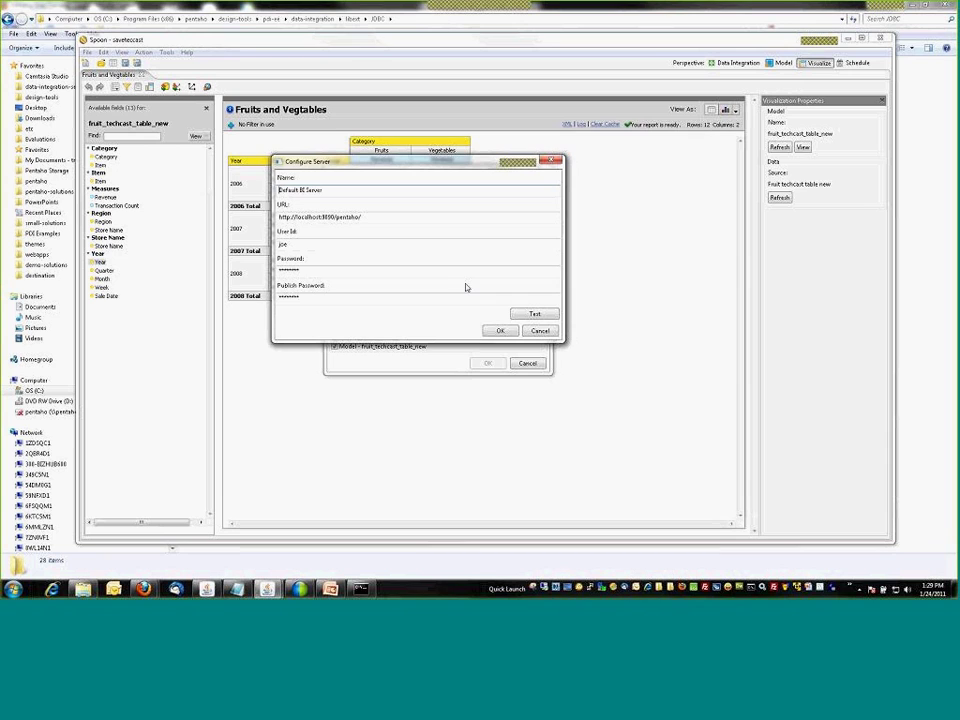
{"action": "left_click", "coordinate": [349, 215]}
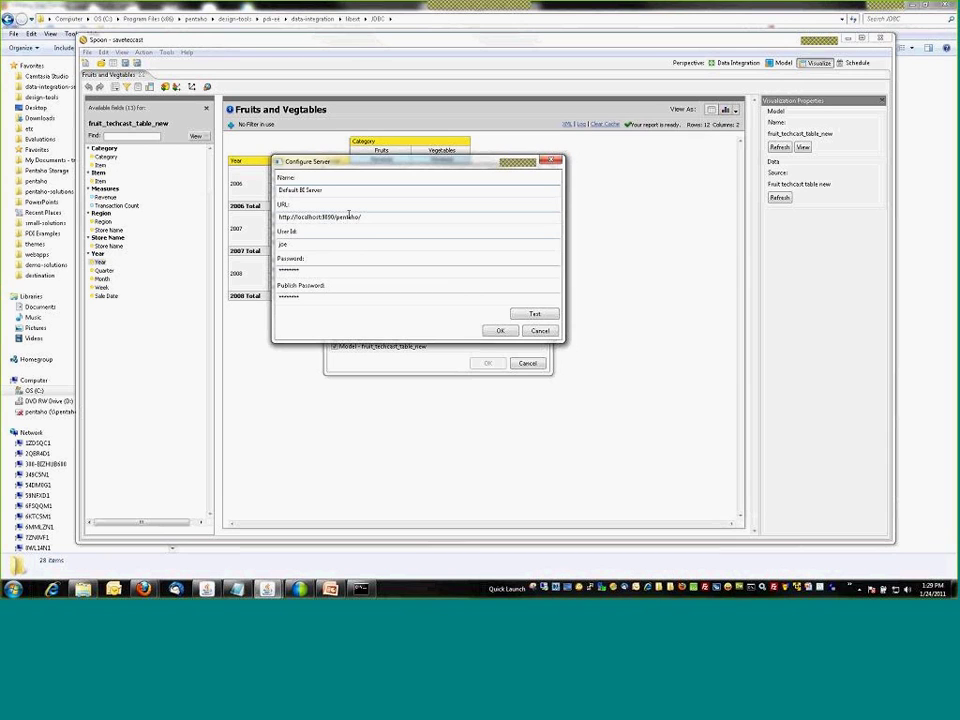
{"action": "left_click", "coordinate": [523, 318]}
{"action": "left_click", "coordinate": [519, 326]}
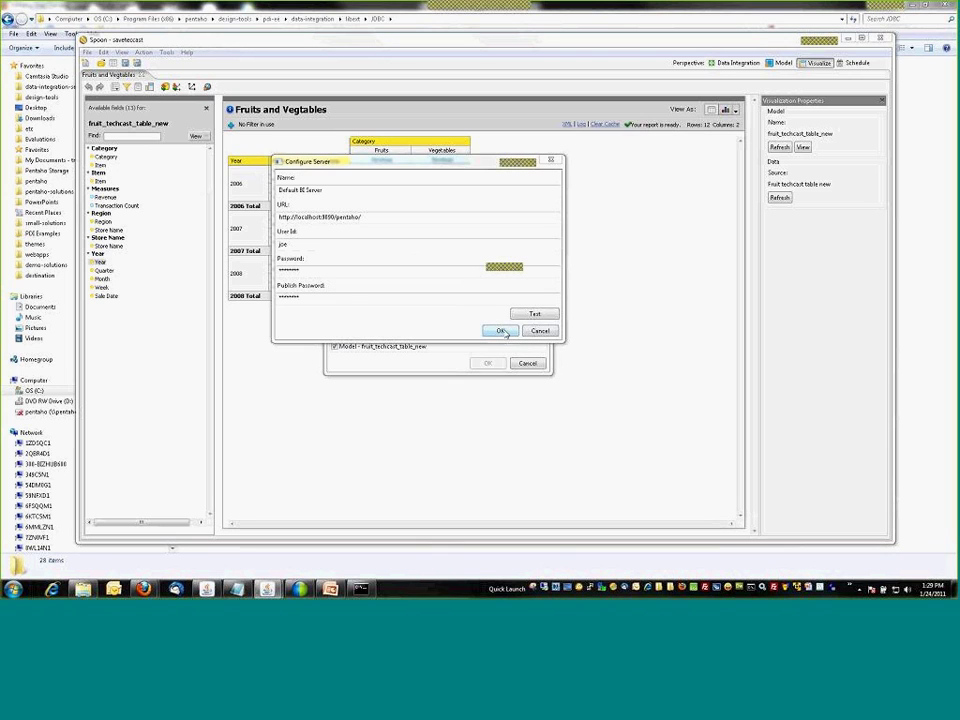
{"action": "left_click", "coordinate": [501, 331]}
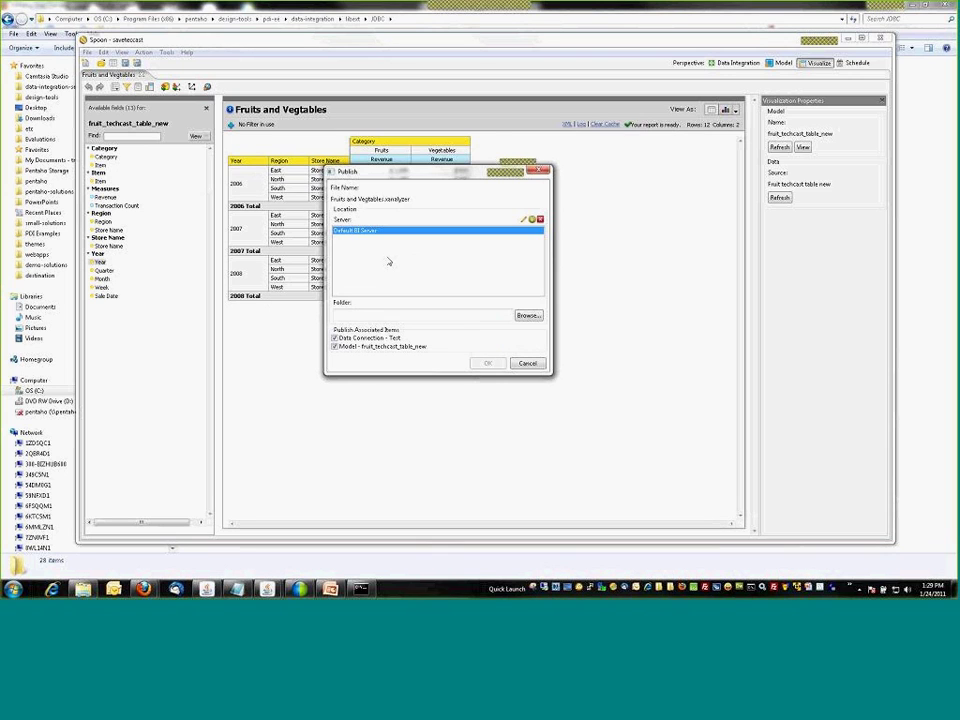
{"action": "left_click", "coordinate": [527, 316]}
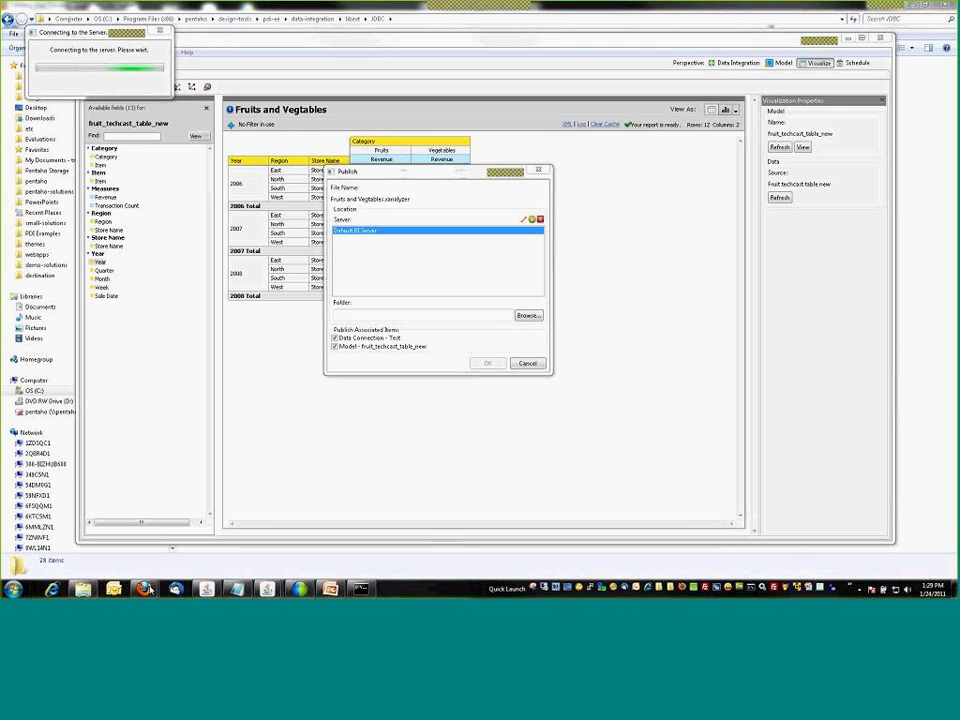
Switch to Firefox and log in to the Pentaho User Console with the user name and password
{"action": "mouse_move", "coordinate": [144, 588]}
{"action": "left_click", "coordinate": [104, 549]}
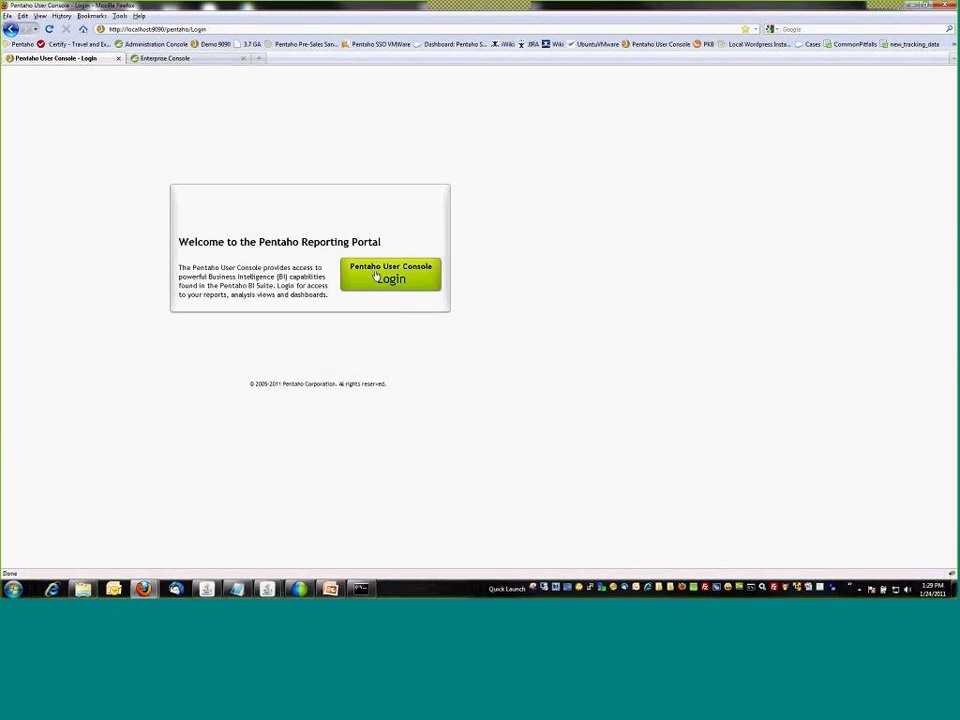
{"action": "left_click", "coordinate": [380, 277]}
{"action": "type", "text": "joe"}
{"action": "key", "text": "Tab"}
{"action": "type", "text": "p"}
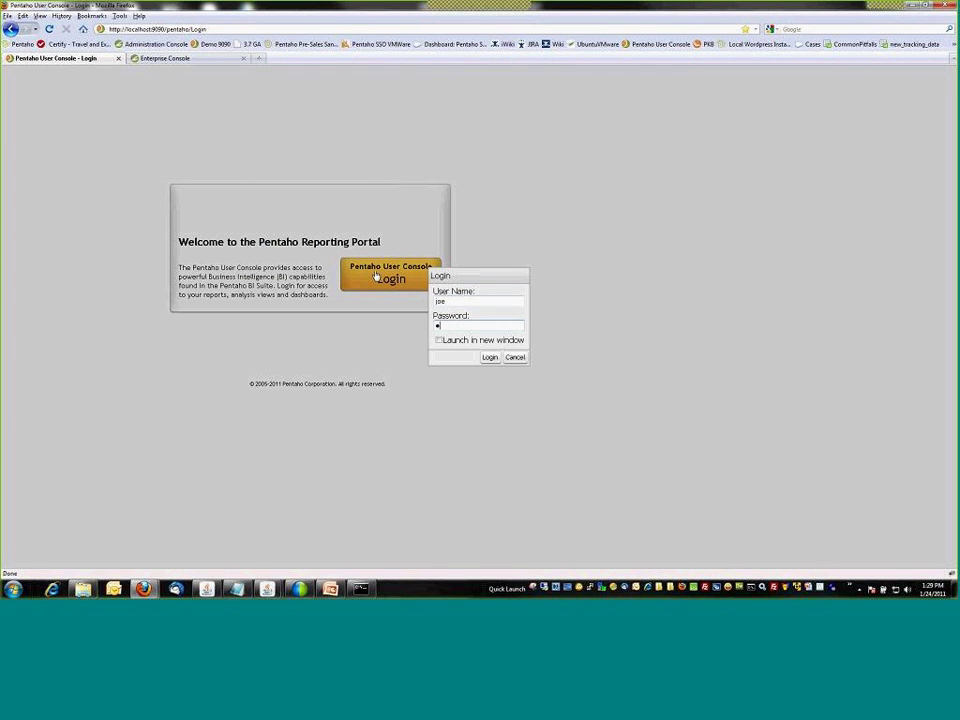
{"action": "type", "text": "assword"}
{"action": "key", "text": "Return"}
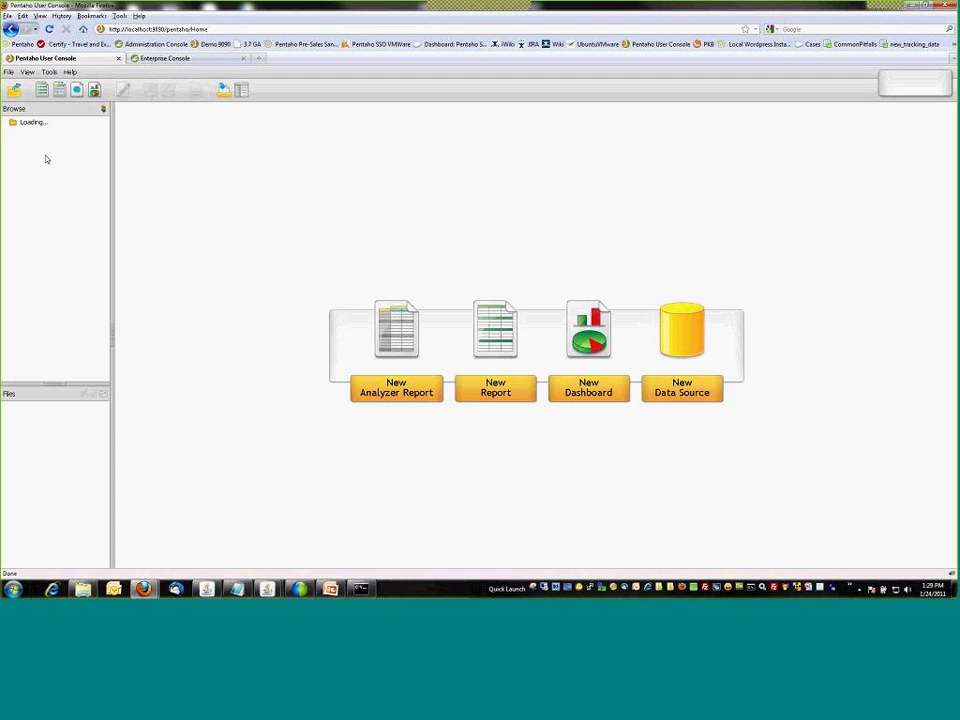
Return to Spoon and select Temp Work as the destination folder for publishing the report
{"action": "key", "text": "alt+Tab"}
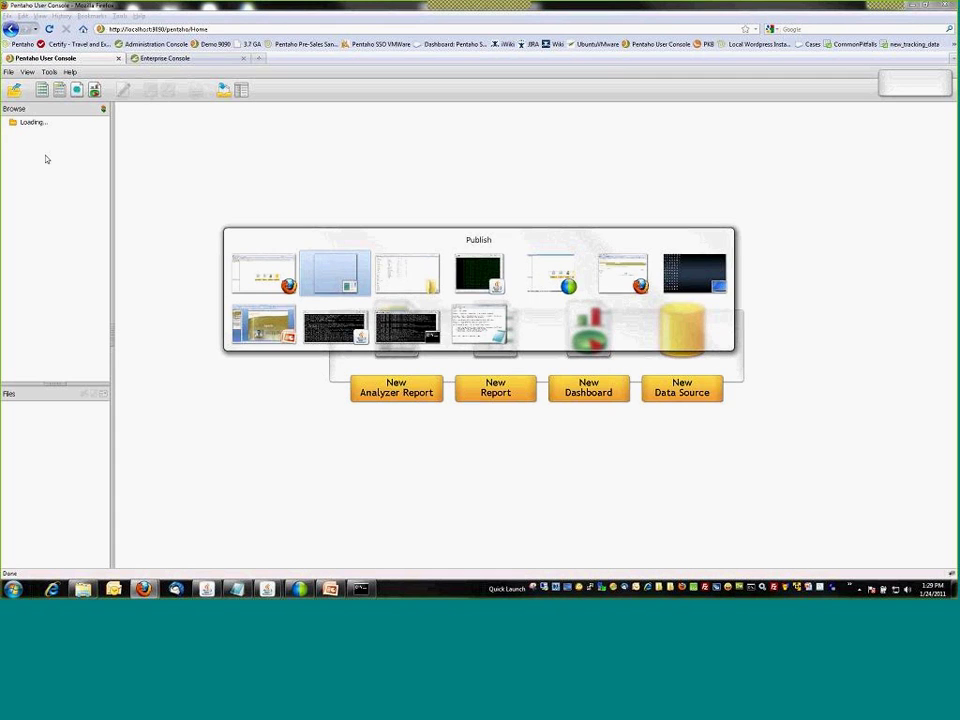
{"action": "key", "text": "alt+Tab"}
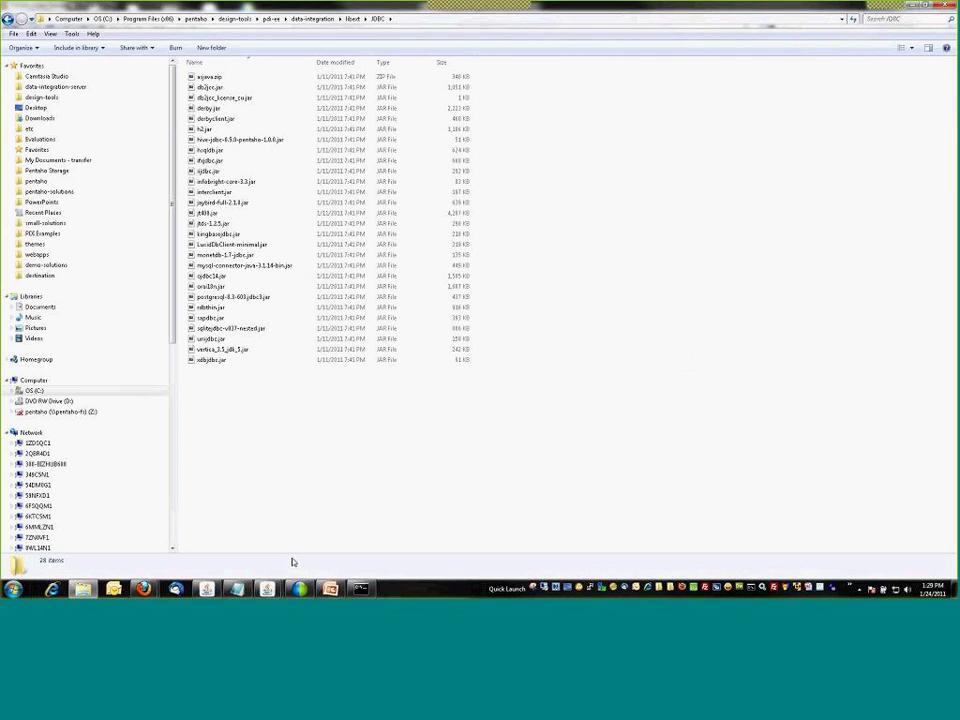
{"action": "mouse_move", "coordinate": [268, 590]}
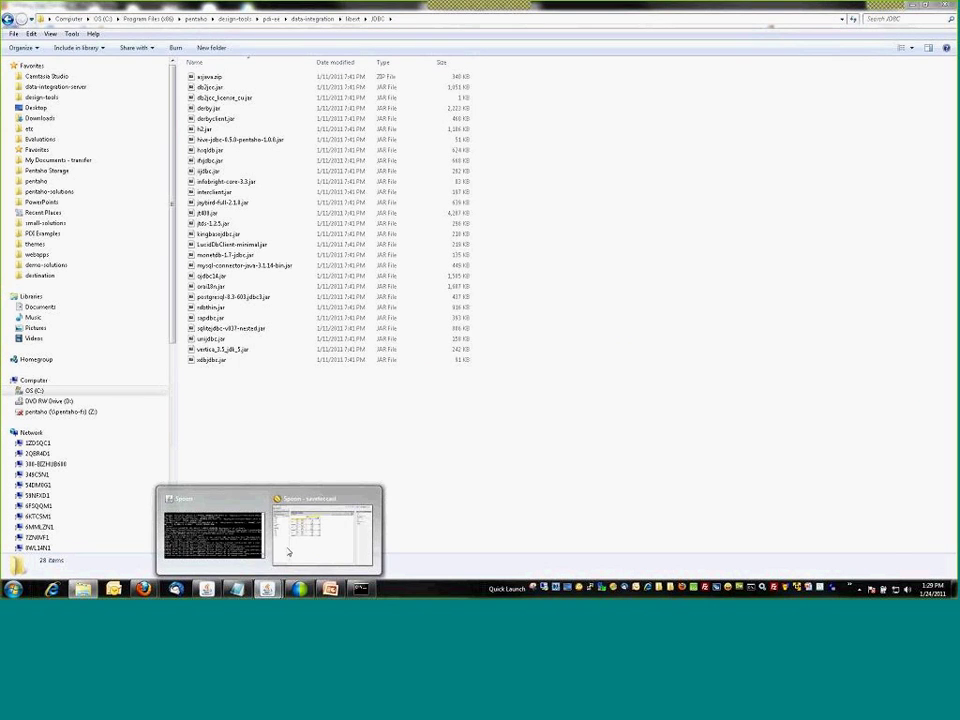
{"action": "left_click", "coordinate": [313, 553]}
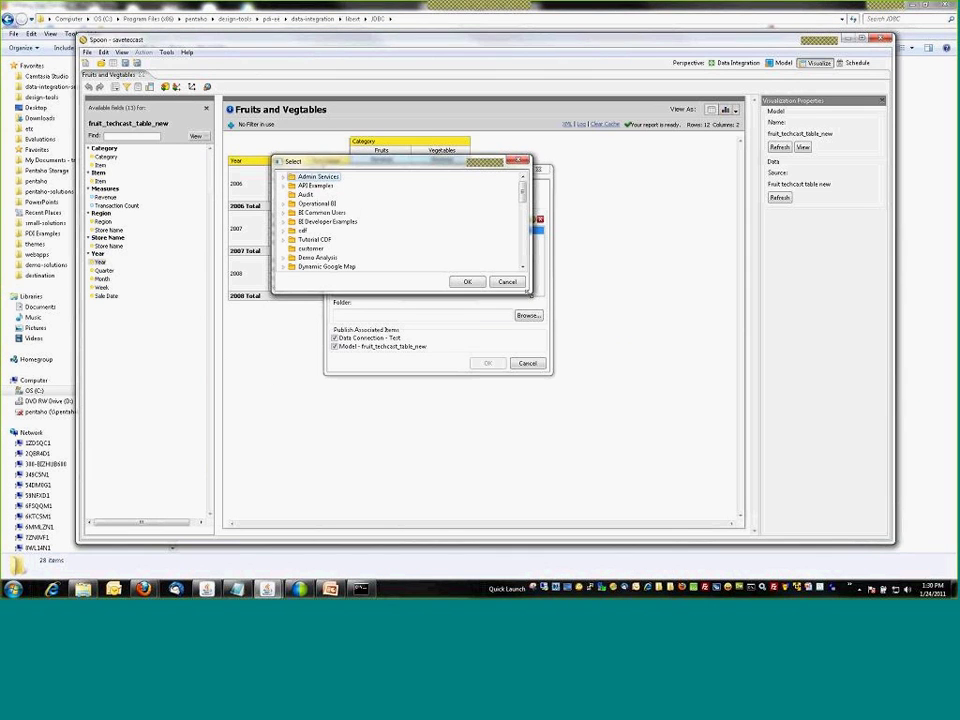
{"action": "left_click_drag", "start_coordinate": [531, 293], "coordinate": [540, 398]}
{"action": "scroll", "coordinate": [533, 249], "scroll_direction": "down", "scroll_amount": 6}
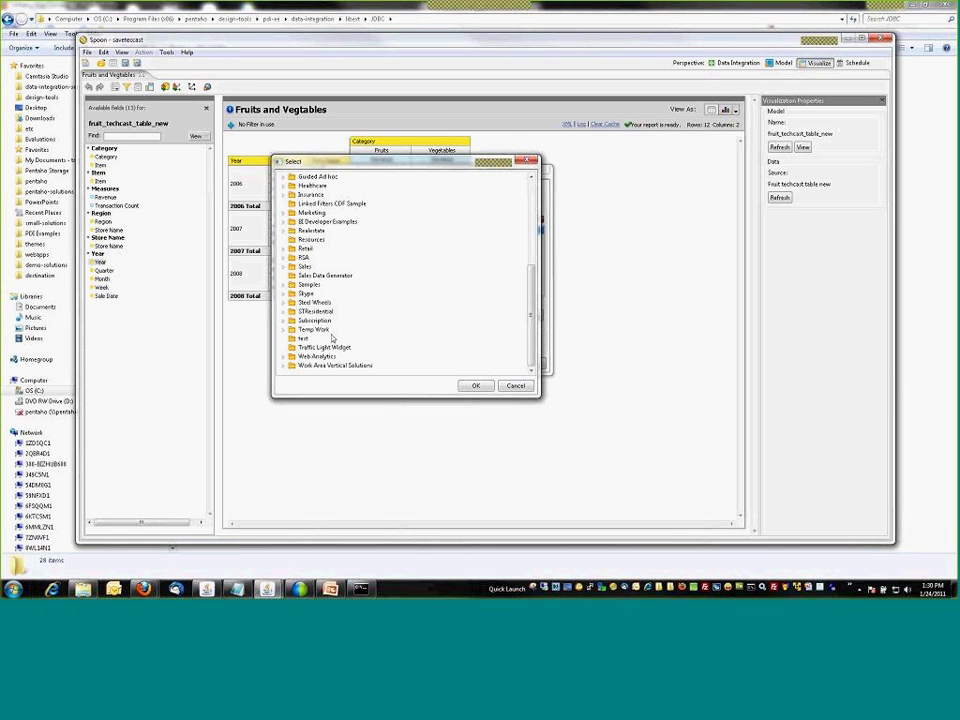
{"action": "left_click", "coordinate": [328, 332]}
{"action": "left_click", "coordinate": [480, 387]}
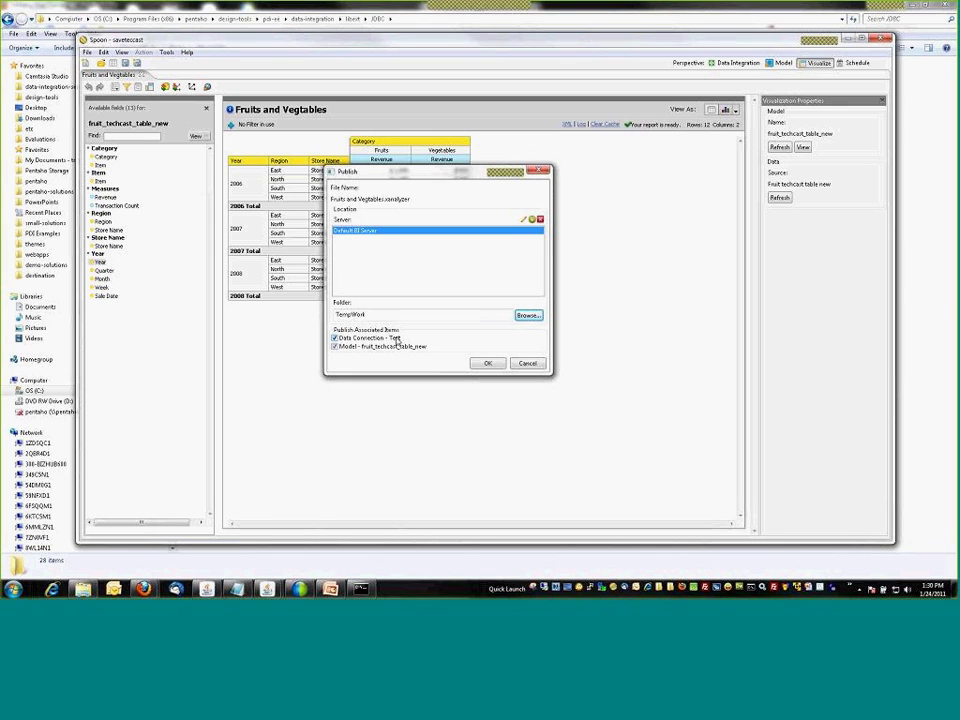
Switch to the Enterprise Console in Firefox and examine the settings of the Test database connection
{"action": "key", "text": "alt+Tab"}
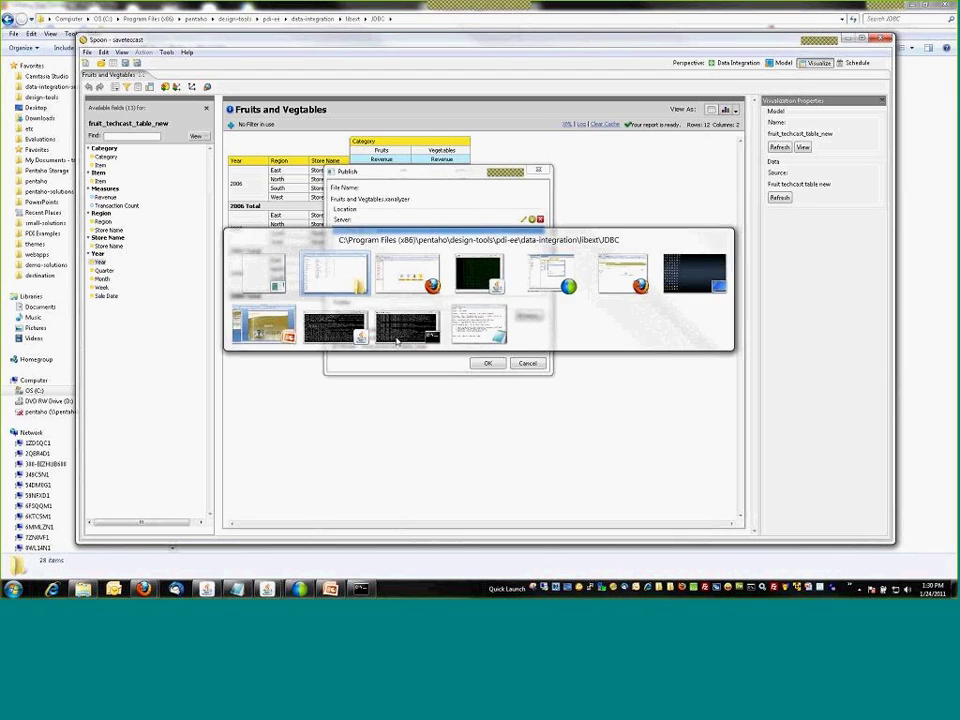
{"action": "key", "text": "alt+Tab"}
{"action": "left_click", "coordinate": [165, 58]}
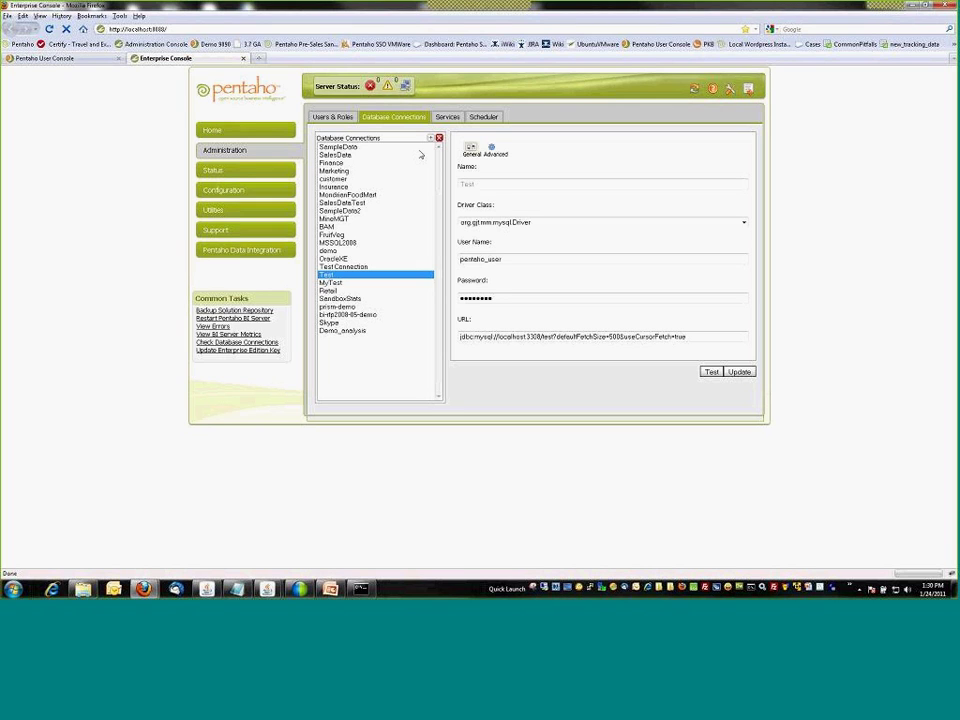
Return to Spoon and publish Fruits and Vegtables.xanalyzer together with its Test data connection and fruit_techcast_table_new model
{"action": "key", "text": "alt+Tab"}
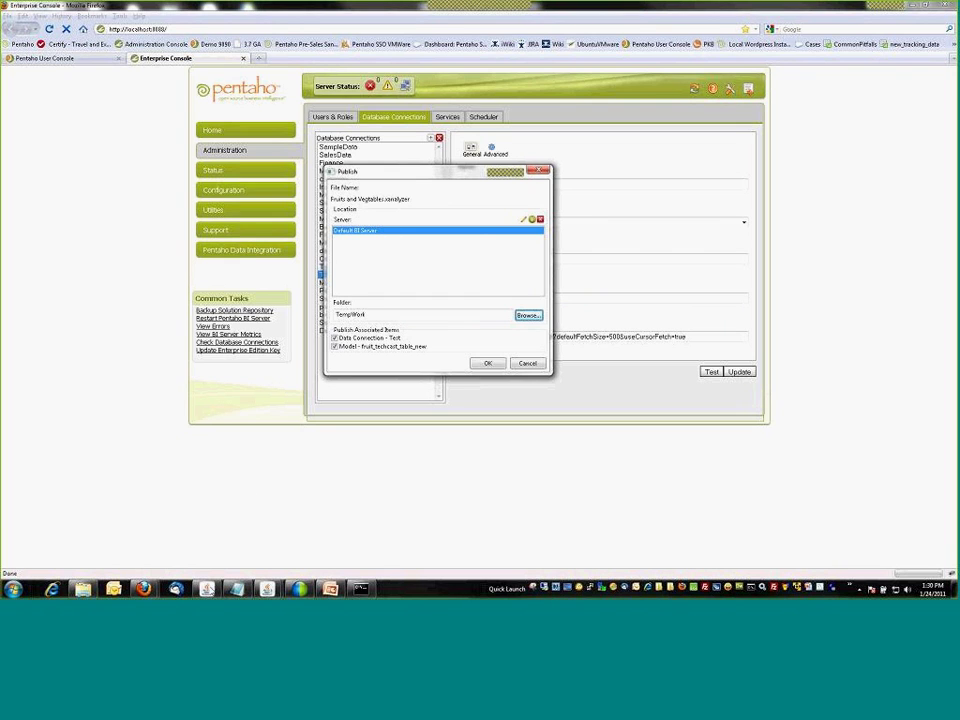
{"action": "left_click", "coordinate": [208, 580]}
{"action": "mouse_move", "coordinate": [267, 588]}
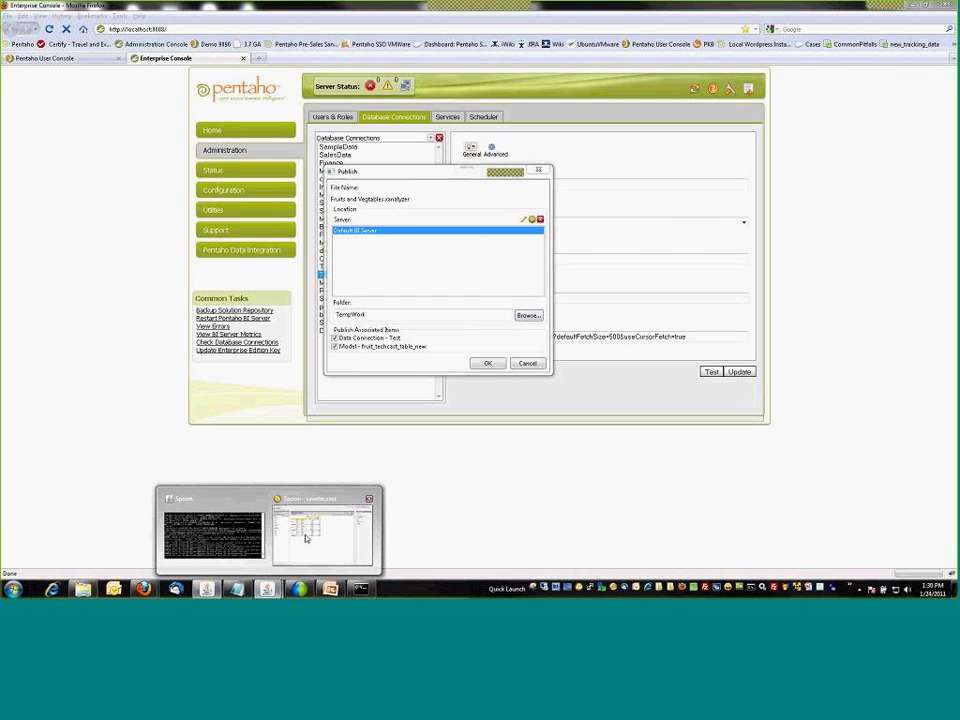
{"action": "left_click", "coordinate": [306, 538]}
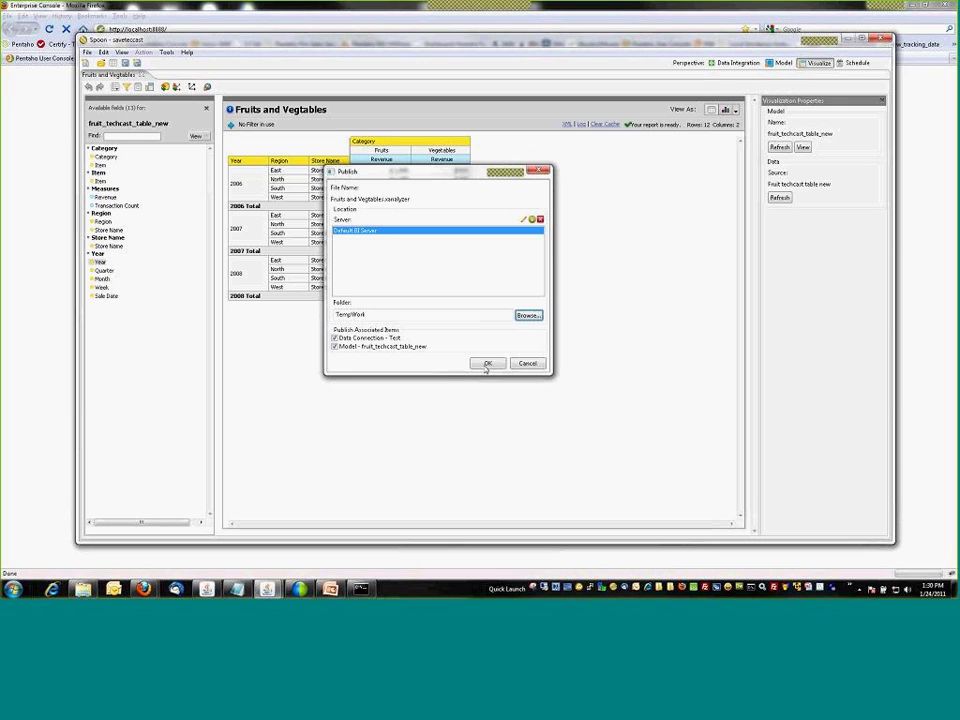
{"action": "left_click", "coordinate": [486, 364]}
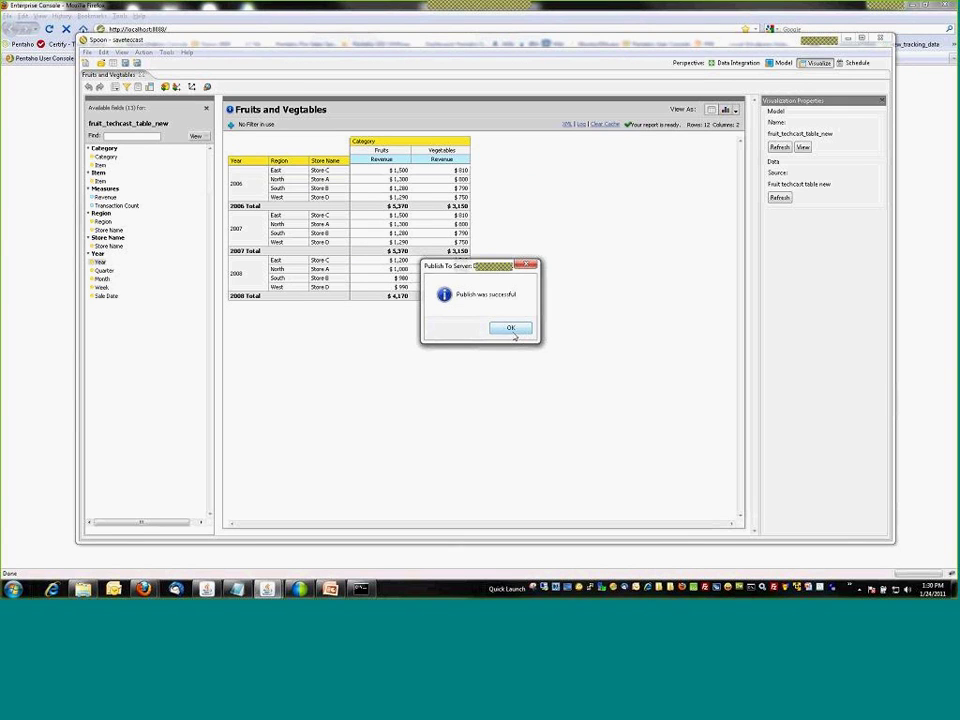
{"action": "left_click", "coordinate": [510, 328]}
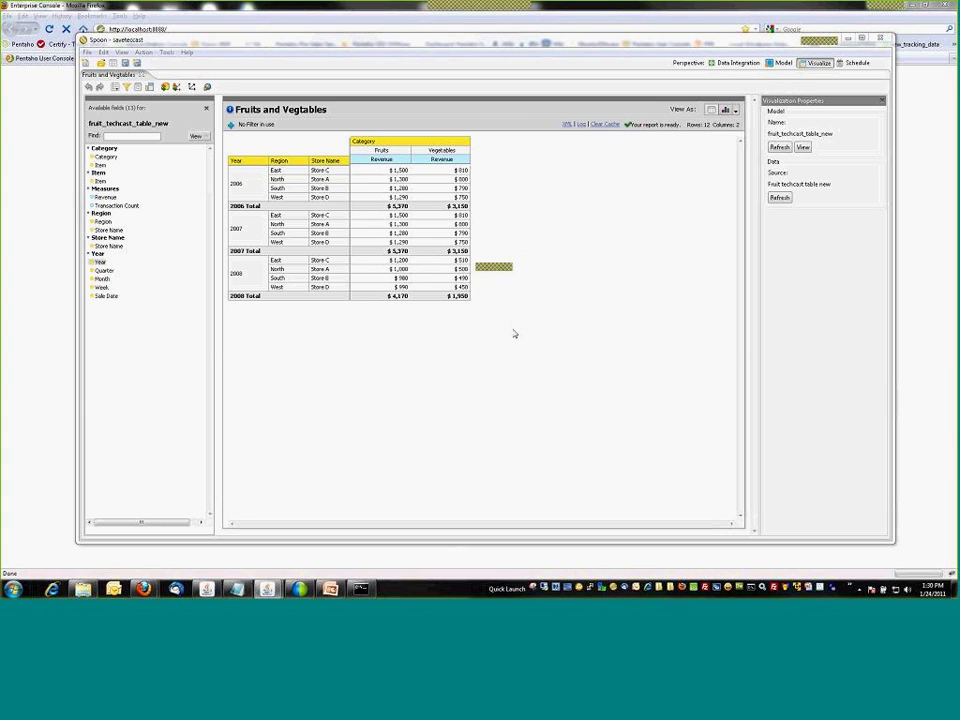
Bring up the Pentaho User Console in Firefox, and check the published model's name in Spoon's Model perspective
{"action": "key", "text": "alt+Tab"}
{"action": "key", "text": "alt+Tab"}
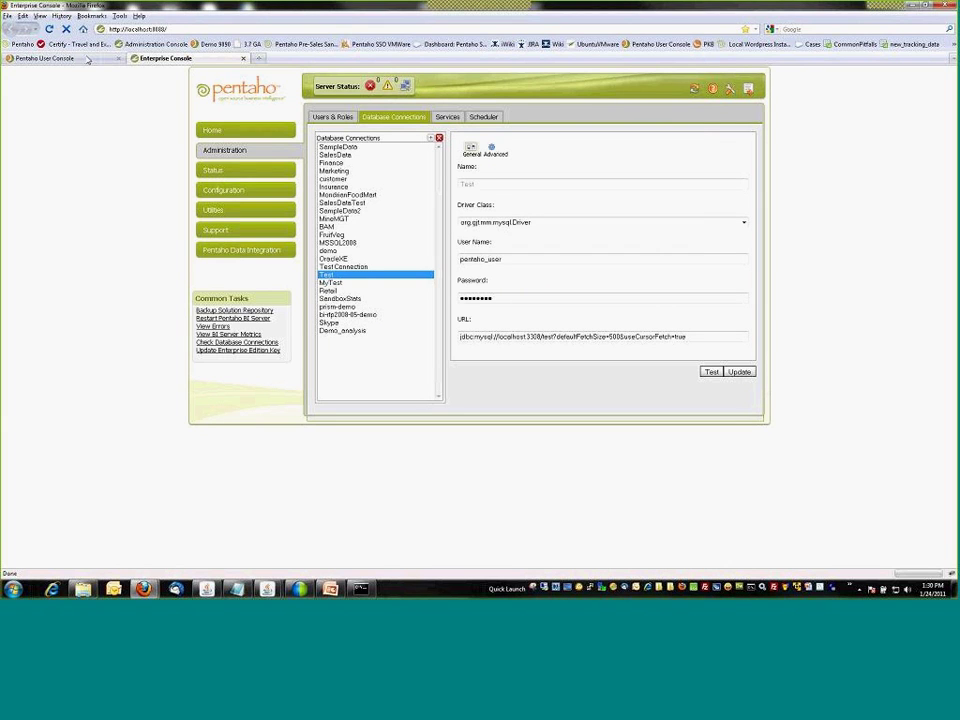
{"action": "left_click", "coordinate": [88, 60]}
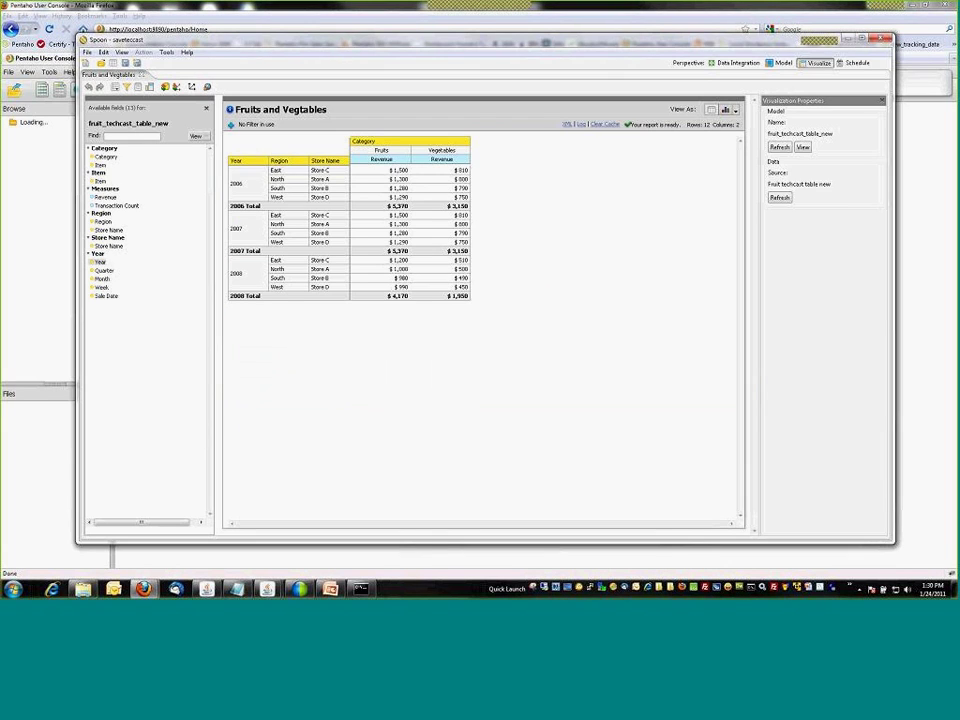
{"action": "left_click", "coordinate": [553, 141]}
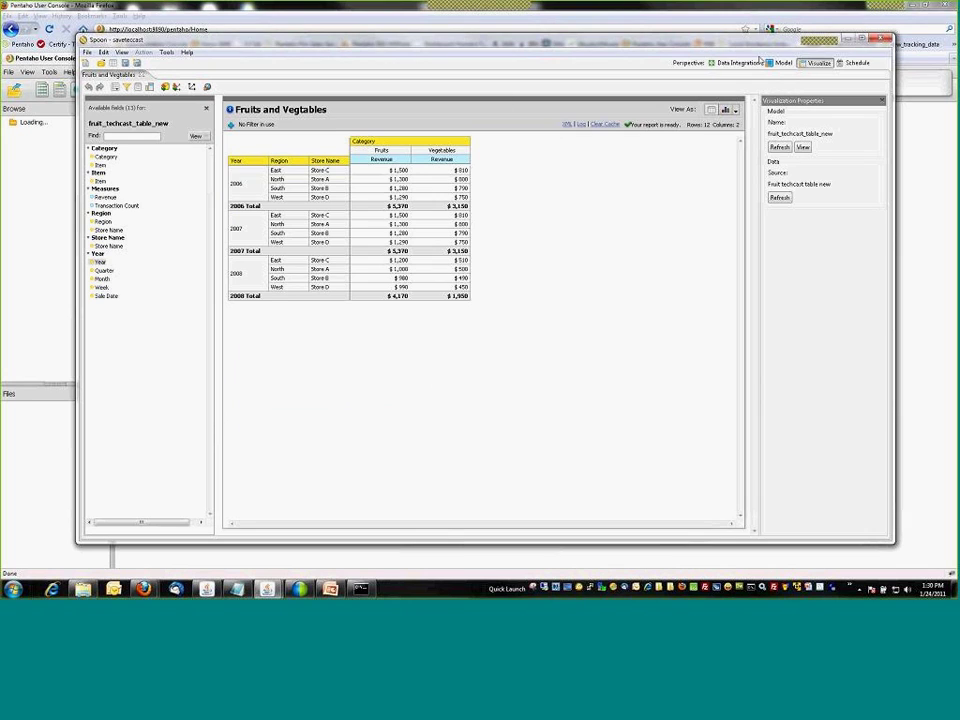
{"action": "left_click", "coordinate": [779, 63]}
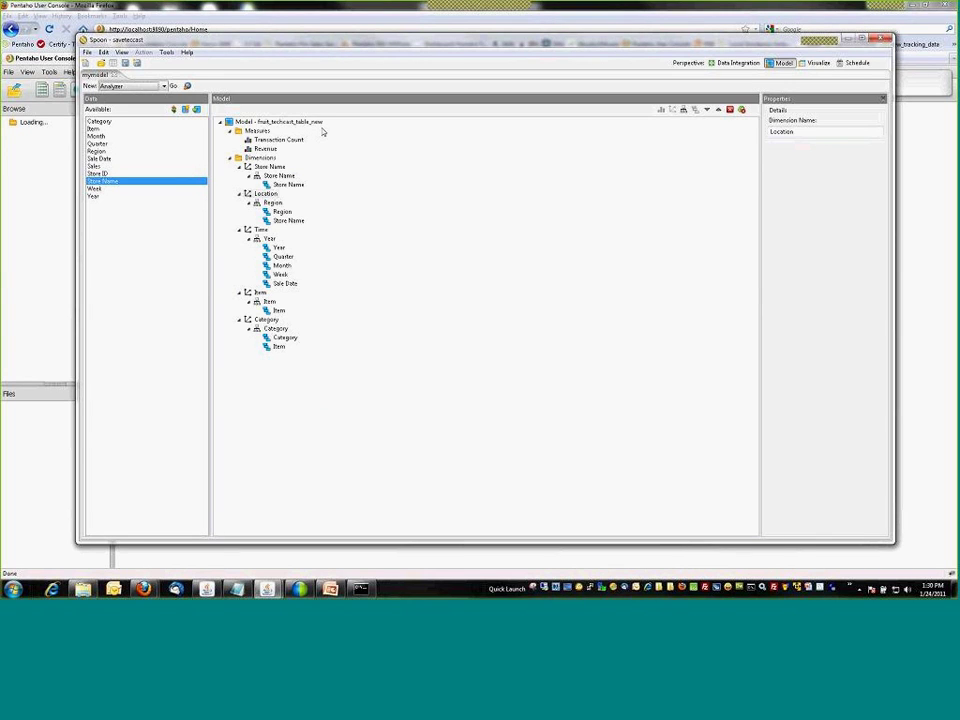
Switch to the Pentaho User Console and create a new Analyzer report on the fruit_techcast_table_new data source
{"action": "key", "text": "alt+Tab"}
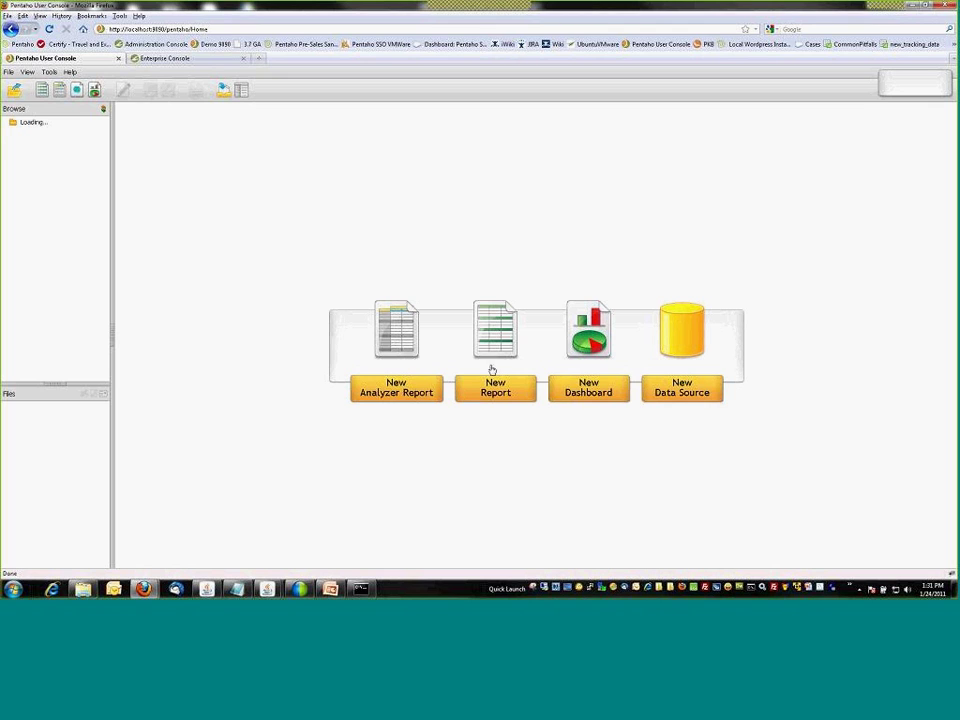
{"action": "left_click", "coordinate": [394, 392]}
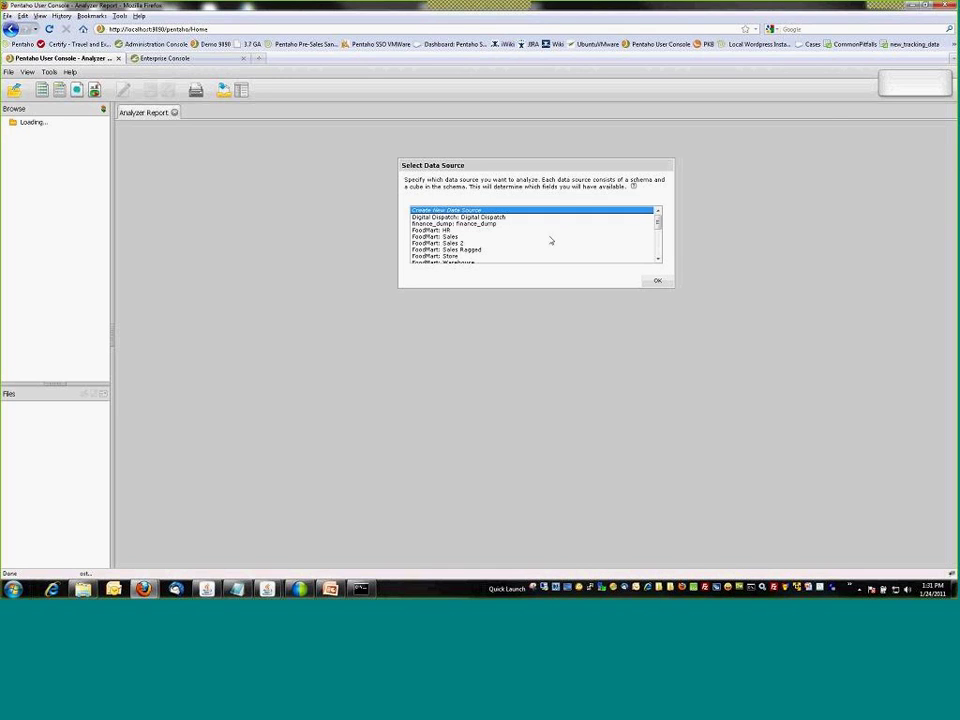
{"action": "scroll", "coordinate": [650, 236], "scroll_direction": "down", "scroll_amount": 5}
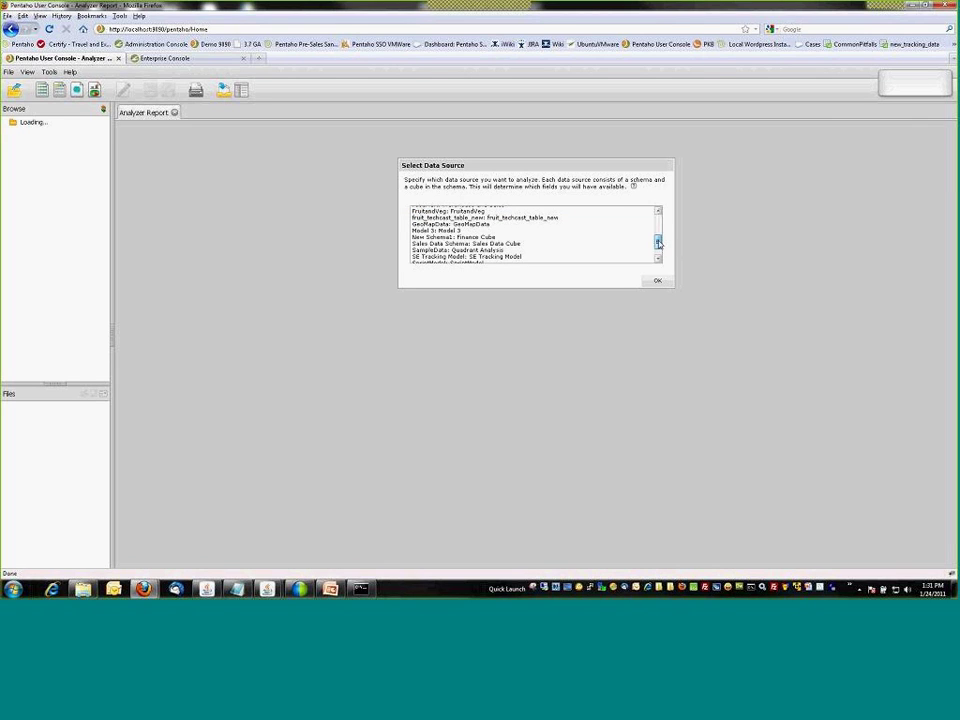
{"action": "left_click", "coordinate": [455, 219]}
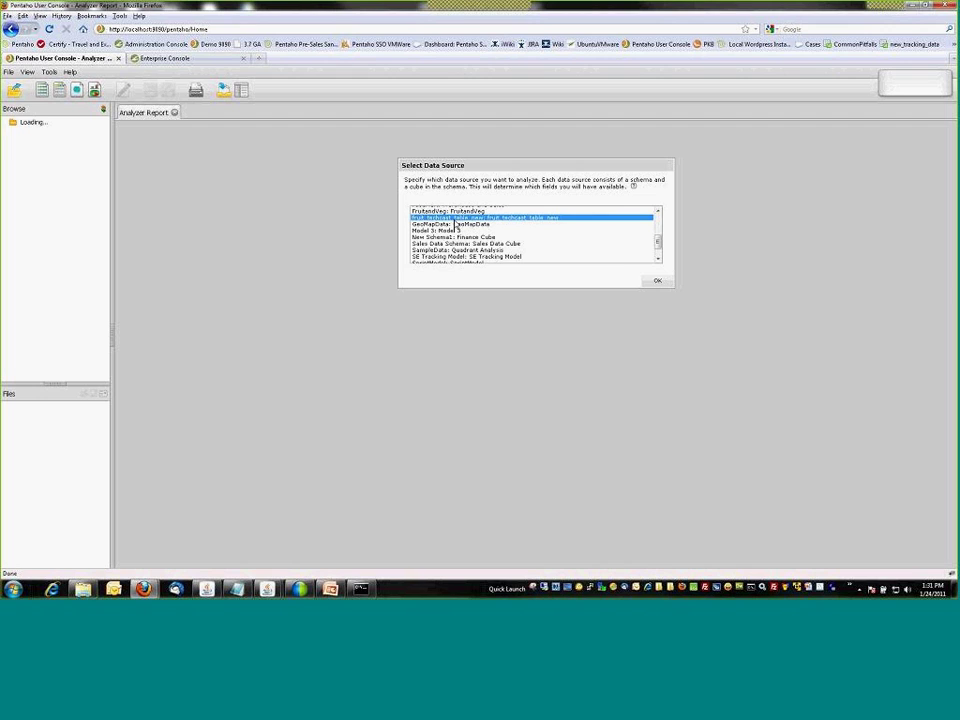
{"action": "left_click", "coordinate": [657, 284]}
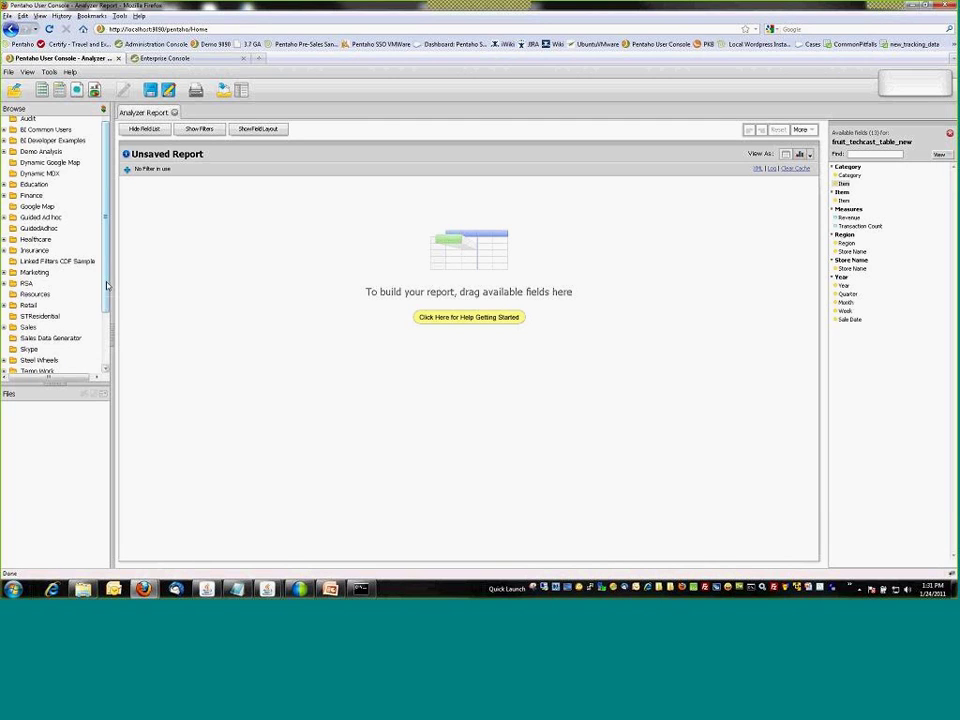
Open the published Fruits and Vegtables.xanalyzer report from the Temp Work folder
{"action": "scroll", "coordinate": [38, 300], "scroll_direction": "down", "scroll_amount": 3}
{"action": "left_click", "coordinate": [38, 303]}
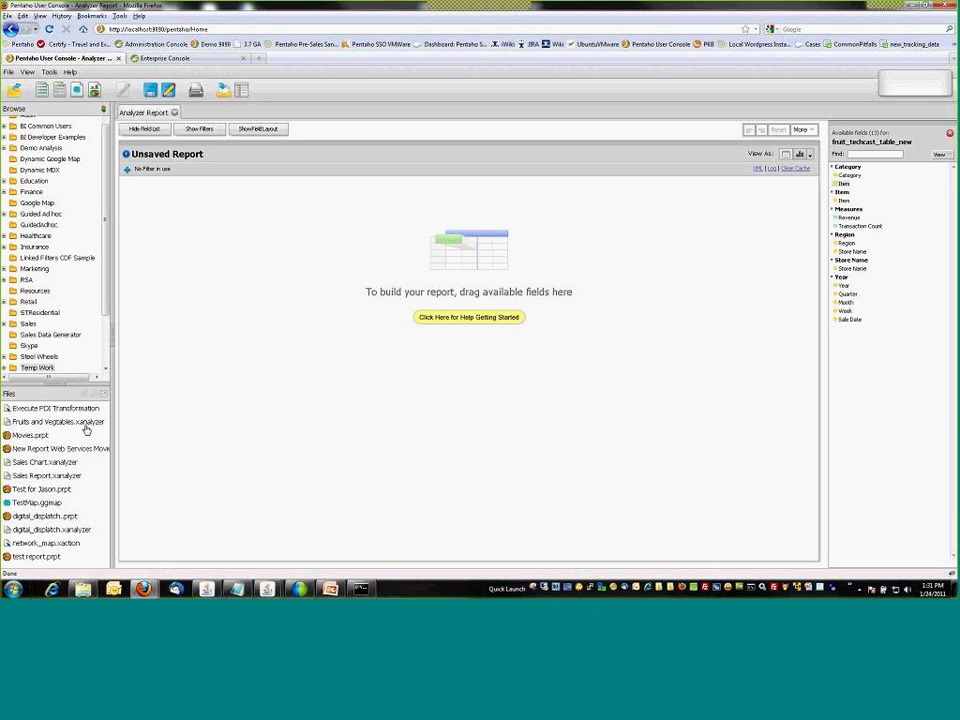
{"action": "left_click", "coordinate": [85, 424]}
{"action": "double_click", "coordinate": [85, 424]}
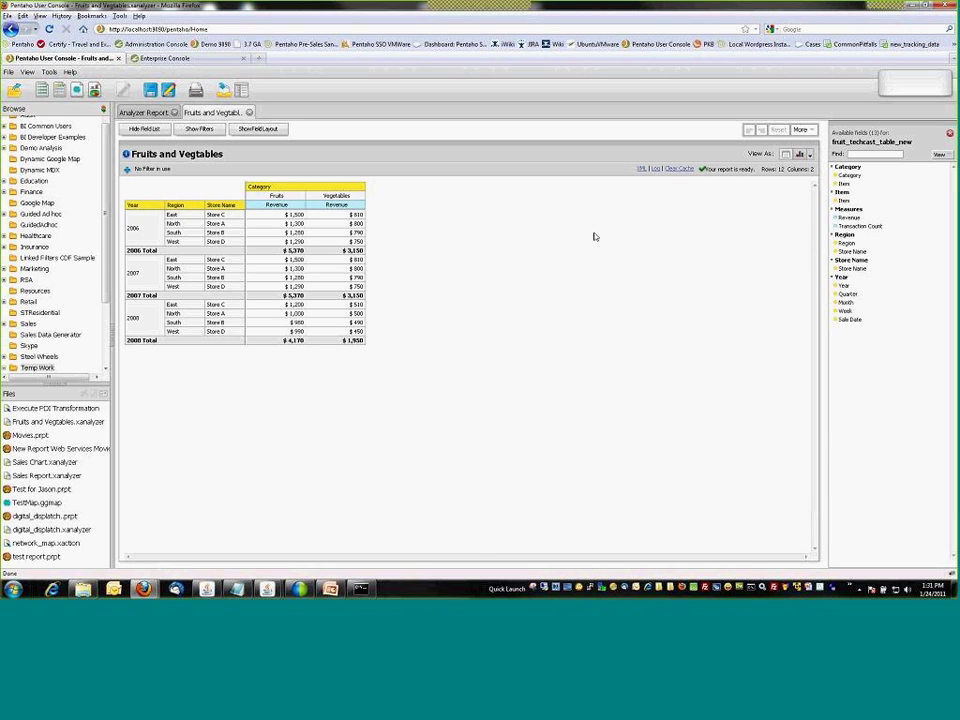
Remove the Category field from the Fruits and Vegtables report and display the report as a chart
{"action": "left_click", "coordinate": [277, 196]}
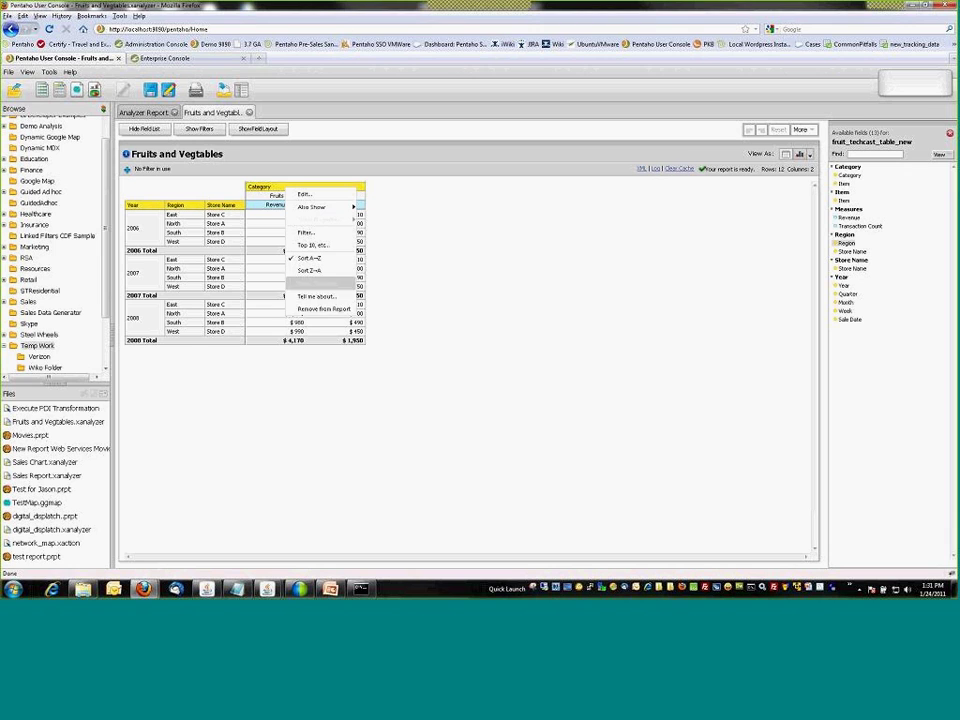
{"action": "left_click", "coordinate": [322, 308]}
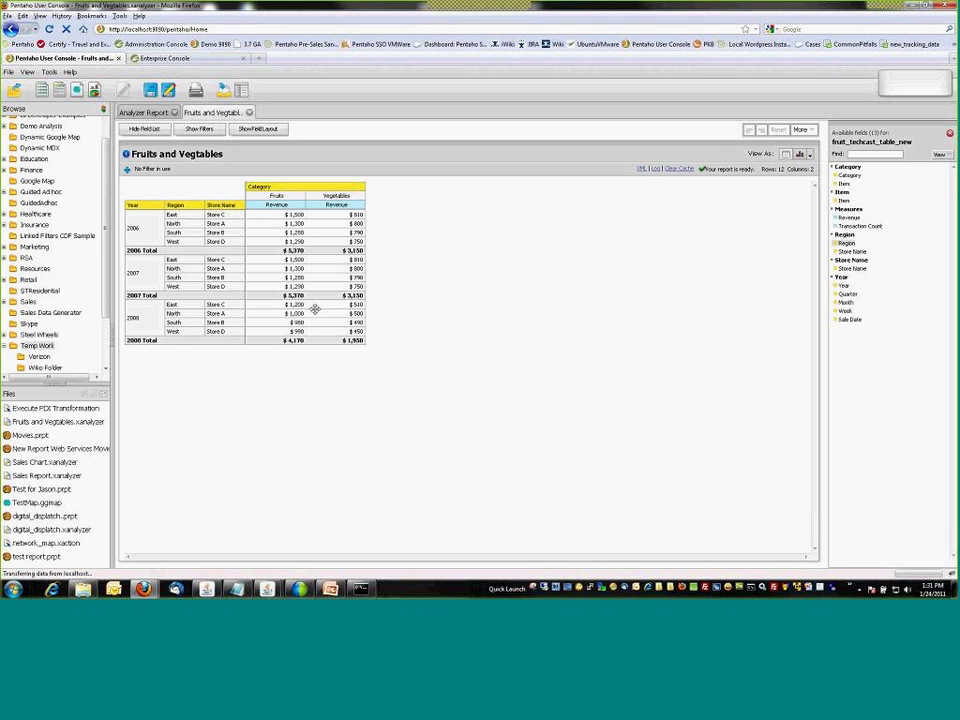
{"action": "left_click", "coordinate": [799, 155]}
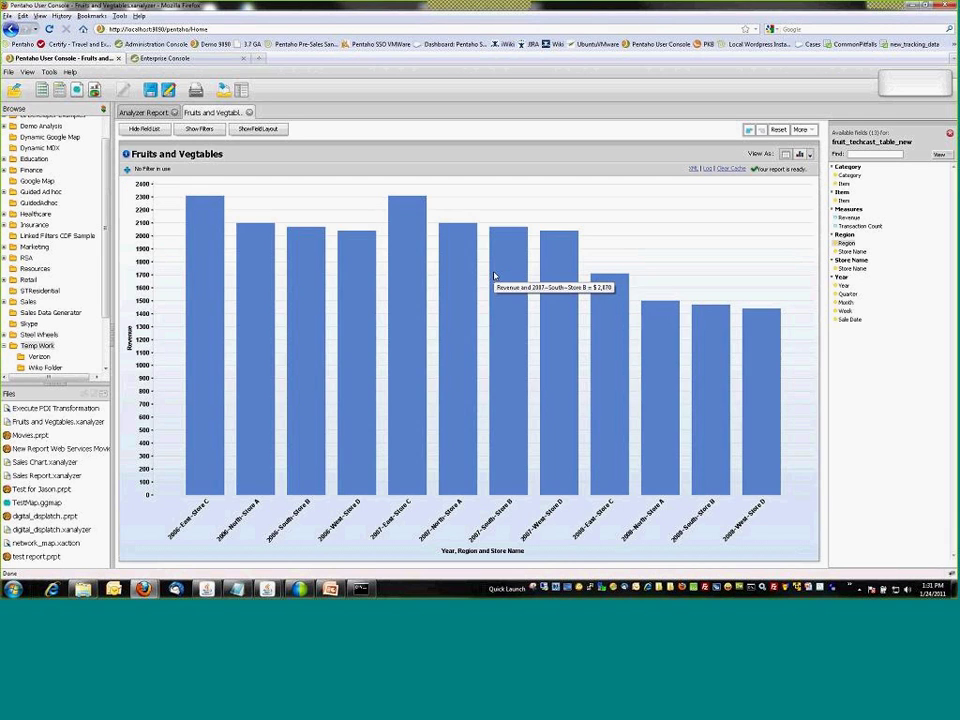
Close both open Analyzer reports in the Pentaho User Console and switch back to Spoon
{"action": "left_click", "coordinate": [250, 114]}
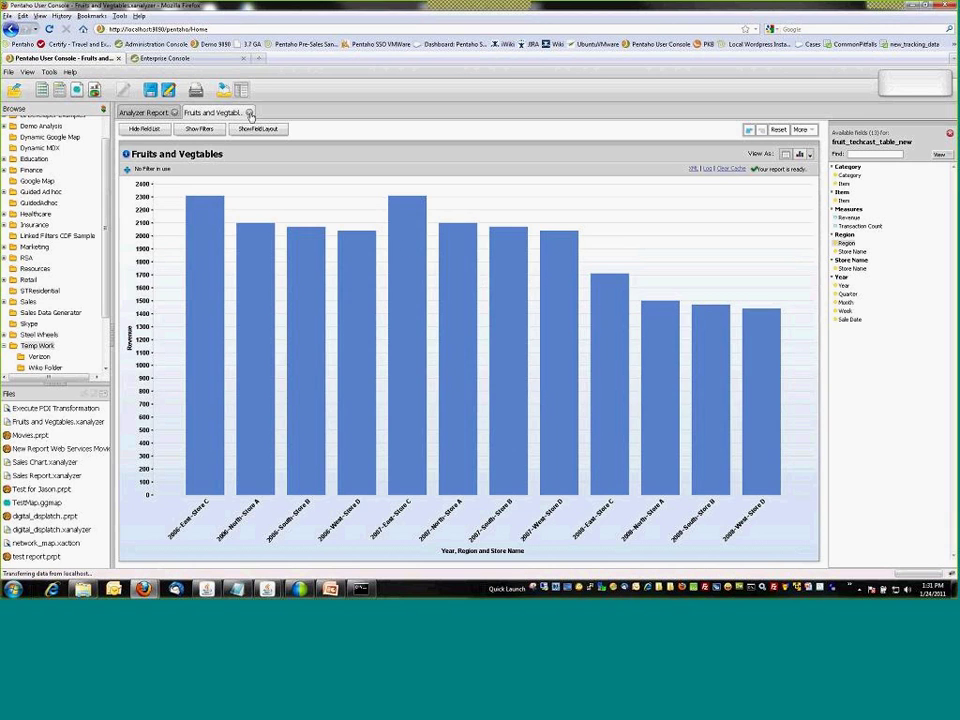
{"action": "left_click", "coordinate": [174, 112]}
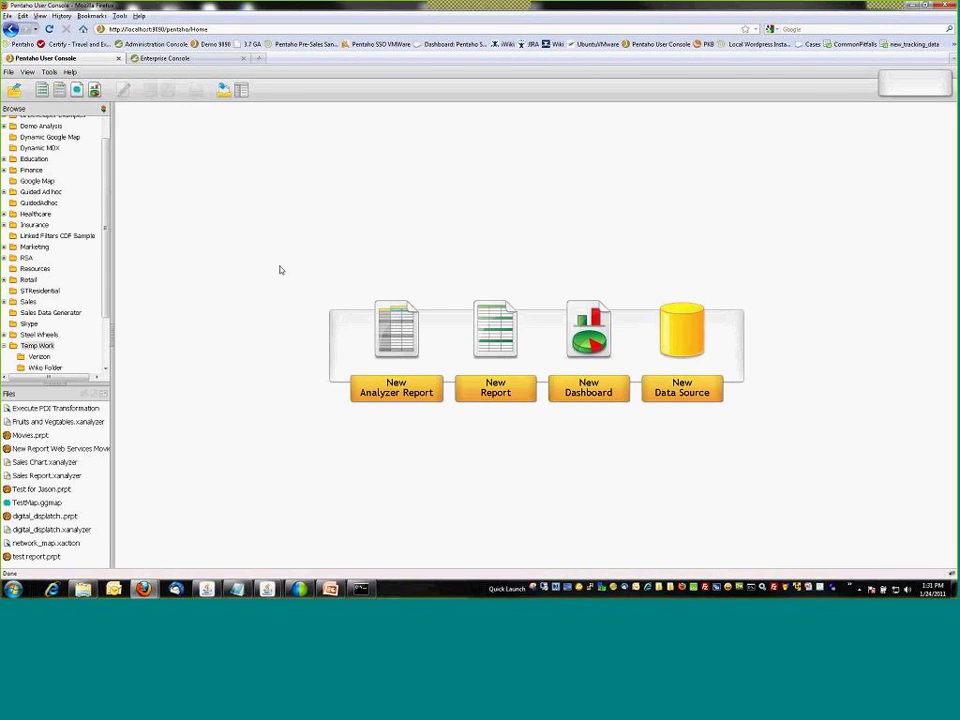
{"action": "key", "text": "alt+Tab"}
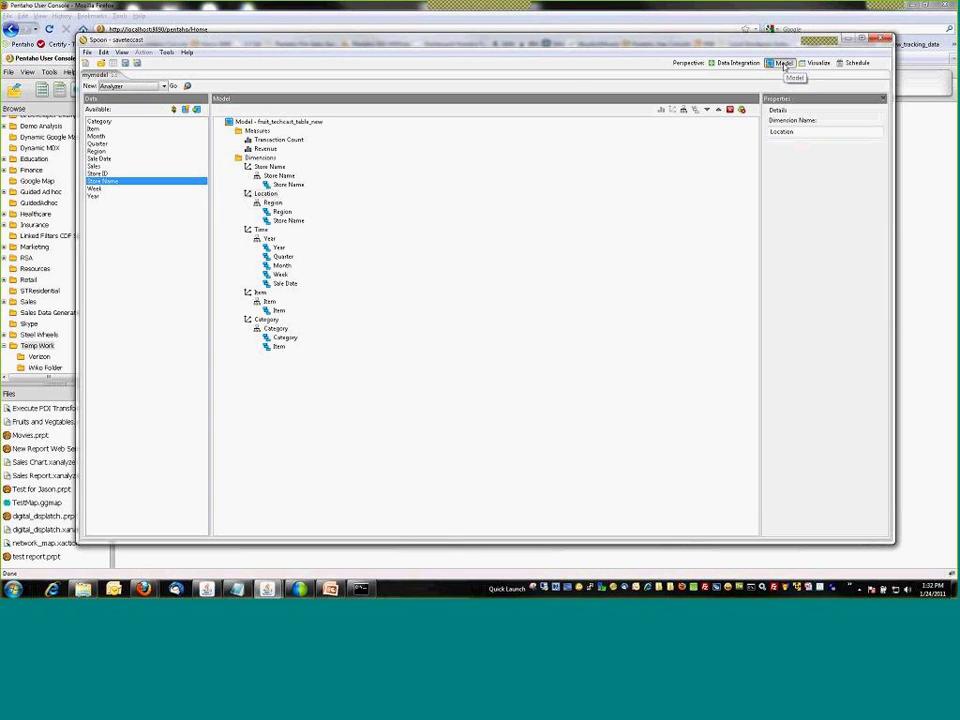
Review the report in the Visualize perspective, and check the model's publish settings from the Model perspective without publishing
{"action": "left_click", "coordinate": [816, 64]}
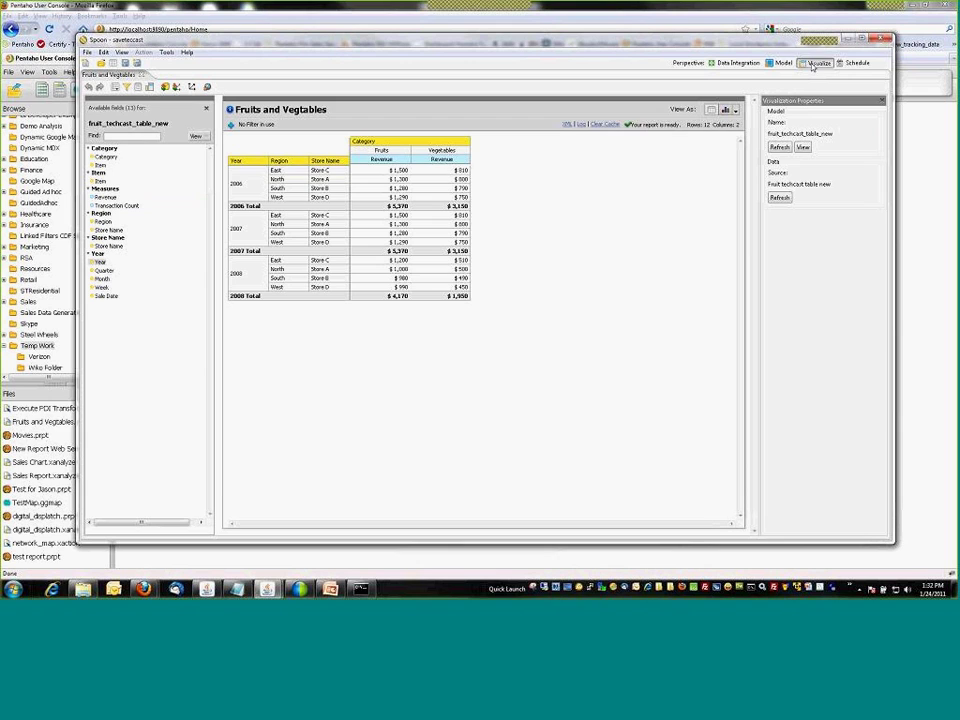
{"action": "left_click", "coordinate": [785, 64]}
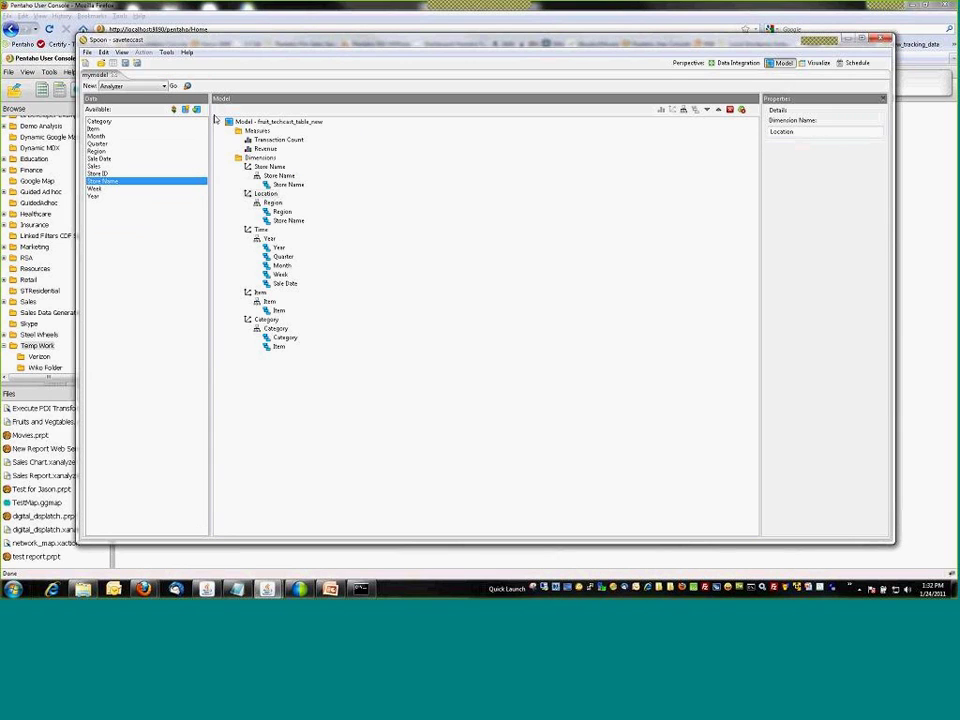
{"action": "left_click", "coordinate": [187, 88]}
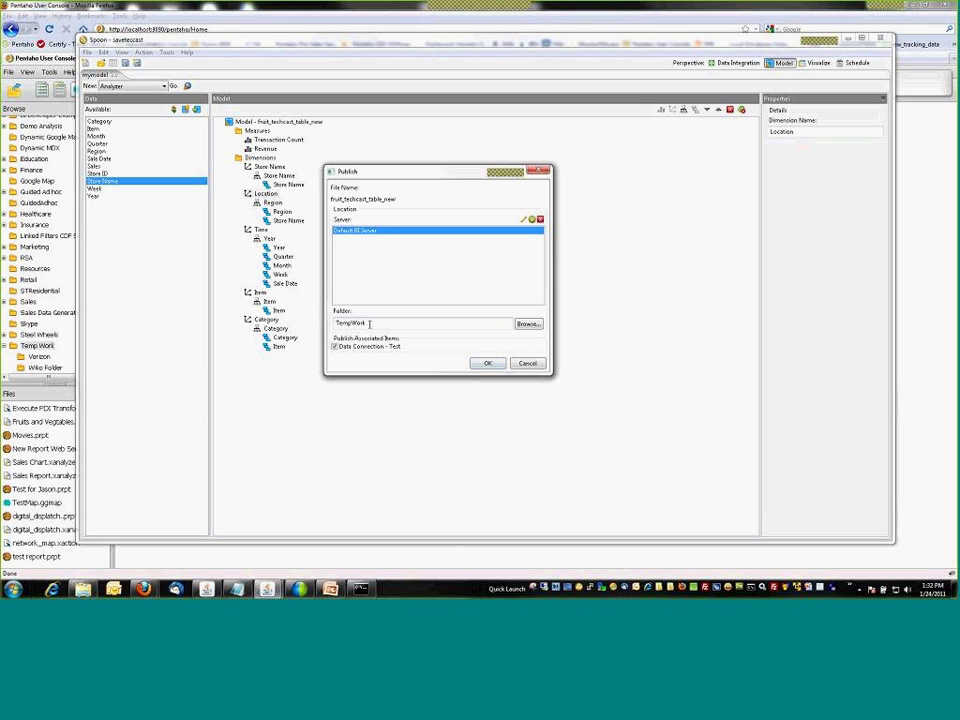
{"action": "left_click", "coordinate": [527, 364]}
Start a new Report Wizard report from the fruit_techcast_table_new model, using the Pentaho template
{"action": "left_click", "coordinate": [165, 86]}
{"action": "left_click", "coordinate": [160, 104]}
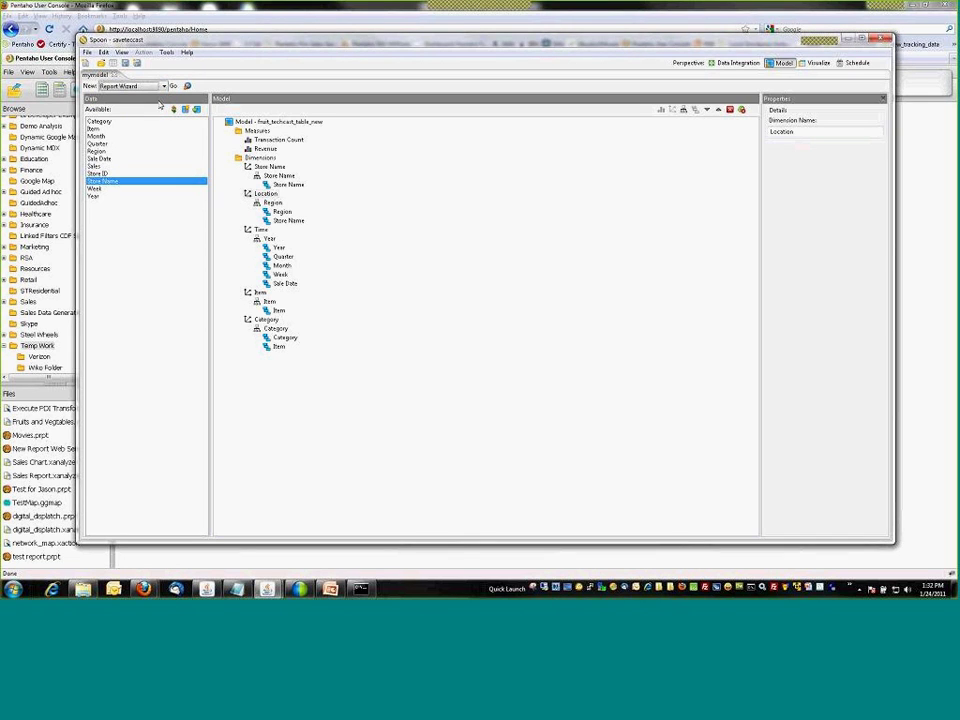
{"action": "left_click", "coordinate": [172, 86]}
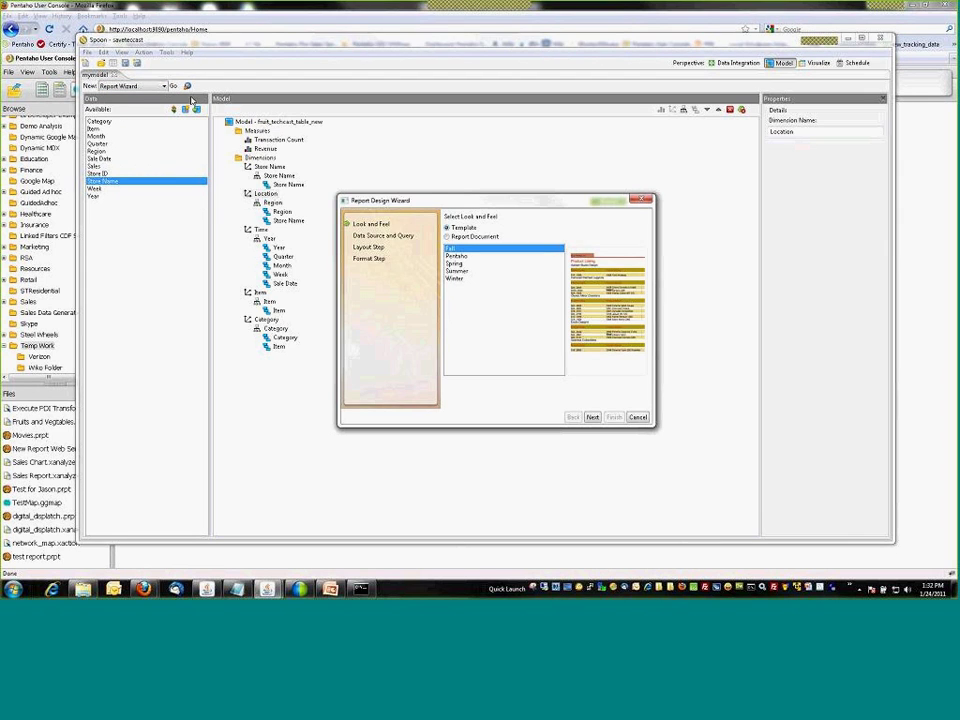
{"action": "left_click", "coordinate": [459, 257]}
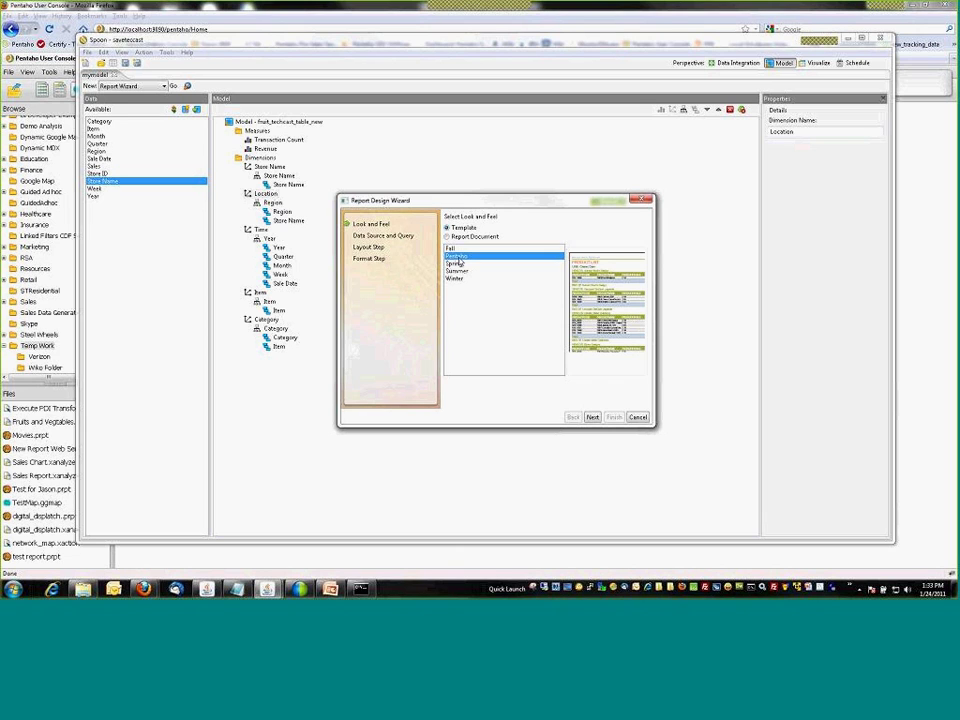
{"action": "left_click", "coordinate": [591, 418]}
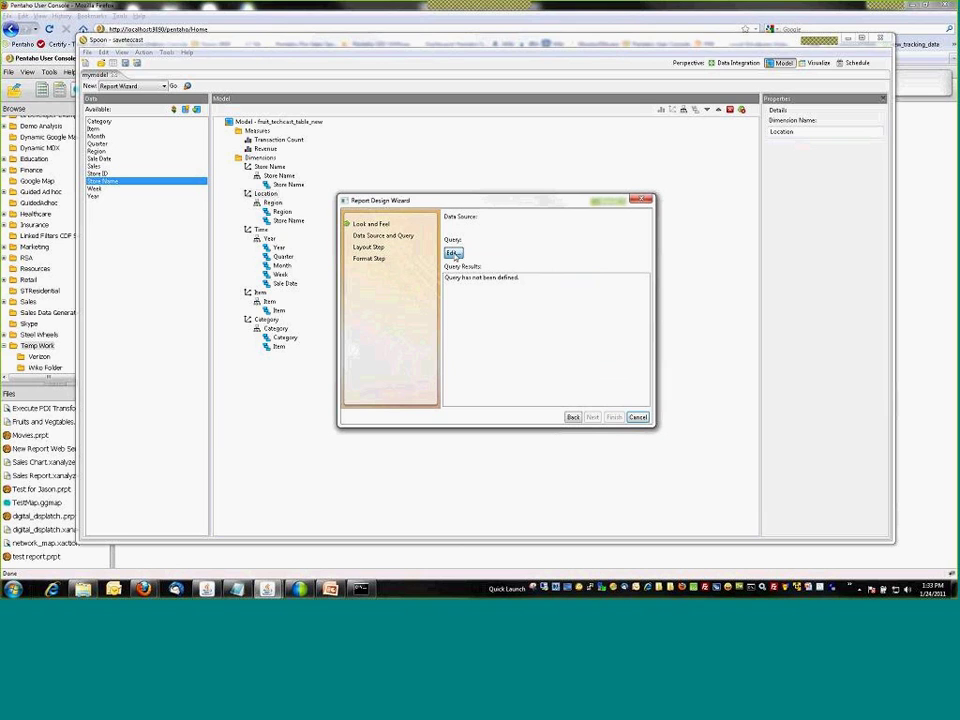
Edit the report's query and add Revenue, Store Name and Item as its selected columns
{"action": "left_click", "coordinate": [453, 254]}
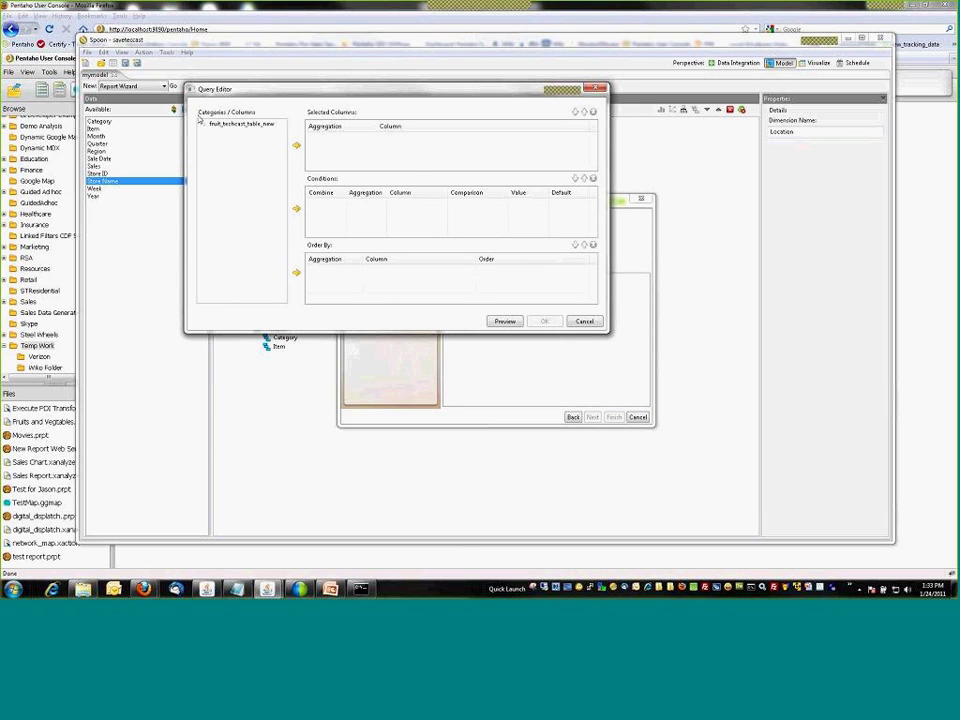
{"action": "left_click", "coordinate": [230, 141]}
{"action": "left_click", "coordinate": [296, 148]}
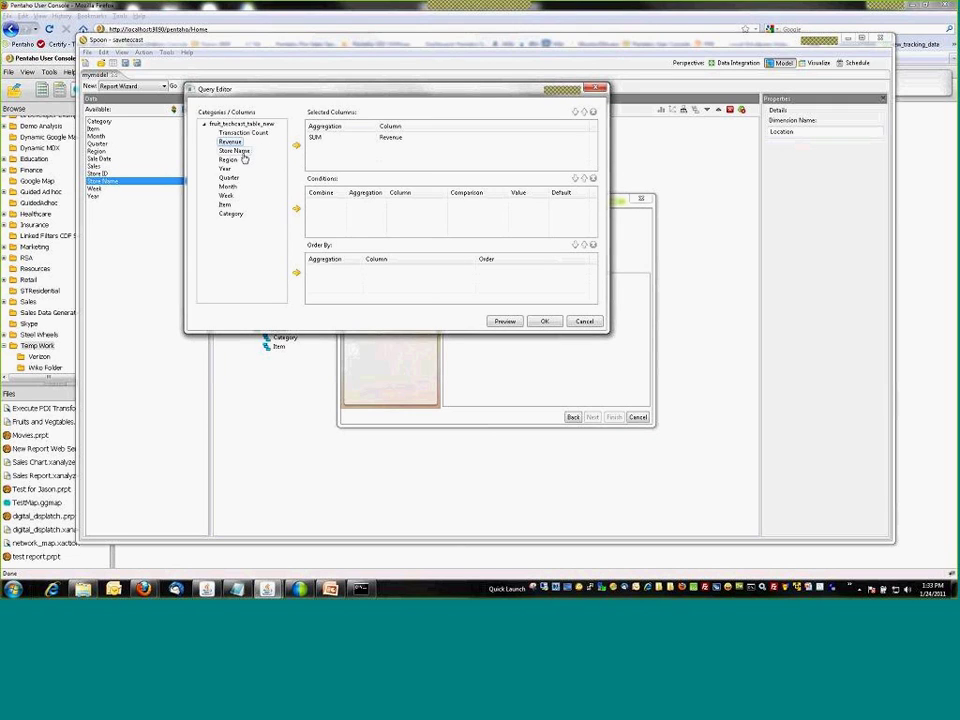
{"action": "left_click", "coordinate": [236, 151]}
{"action": "left_click", "coordinate": [296, 148]}
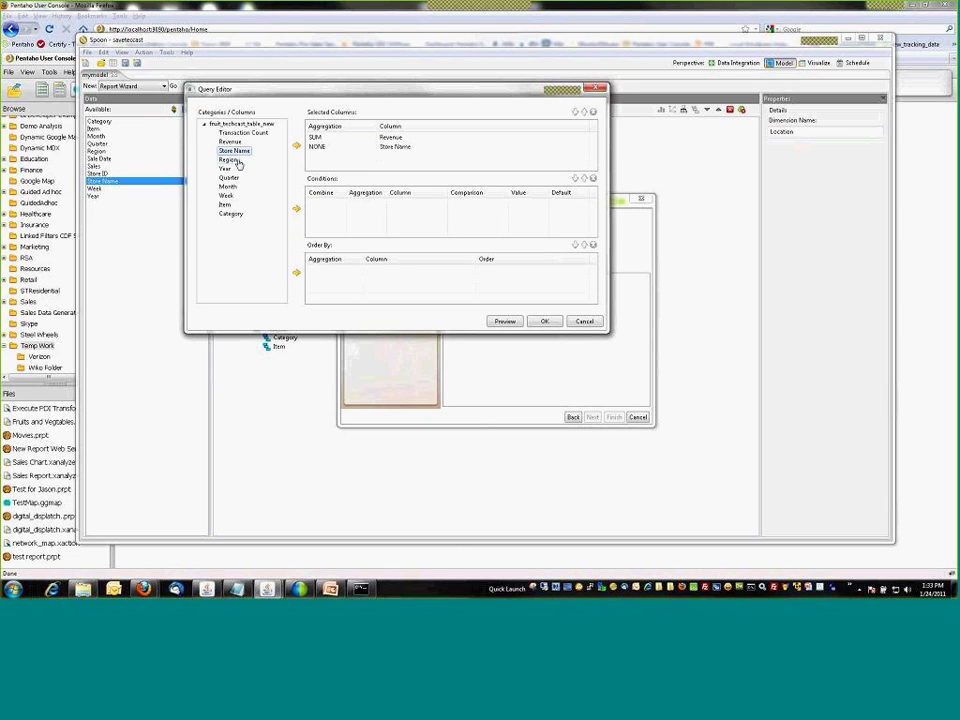
{"action": "left_click", "coordinate": [225, 204]}
{"action": "left_click", "coordinate": [296, 148]}
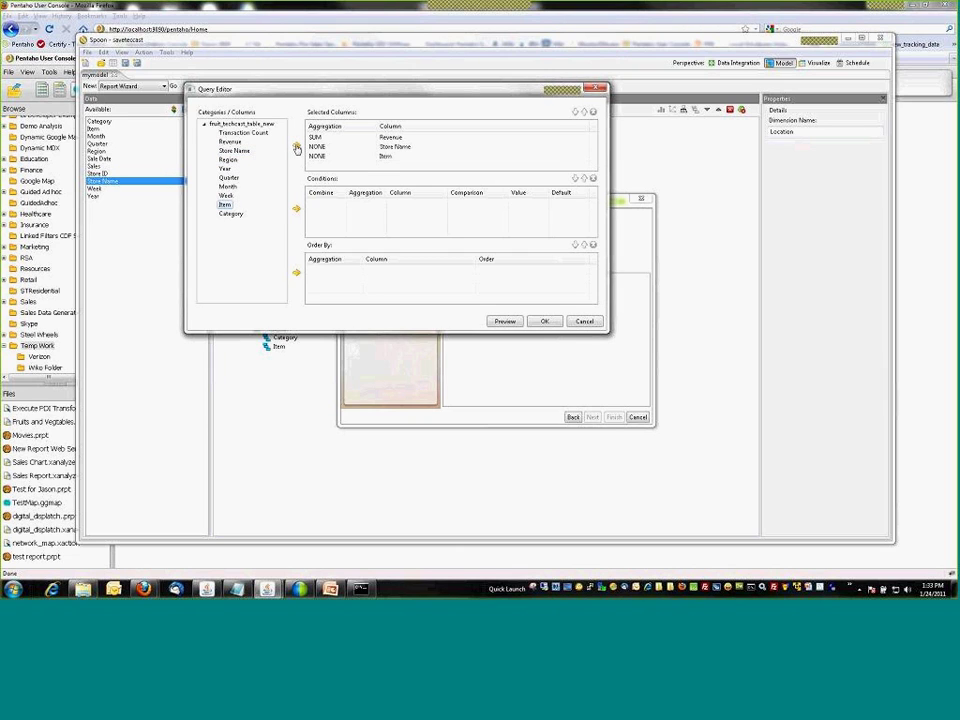
Move Revenue to the end of the query's selected columns, after Store Name and Item
{"action": "left_click", "coordinate": [395, 138]}
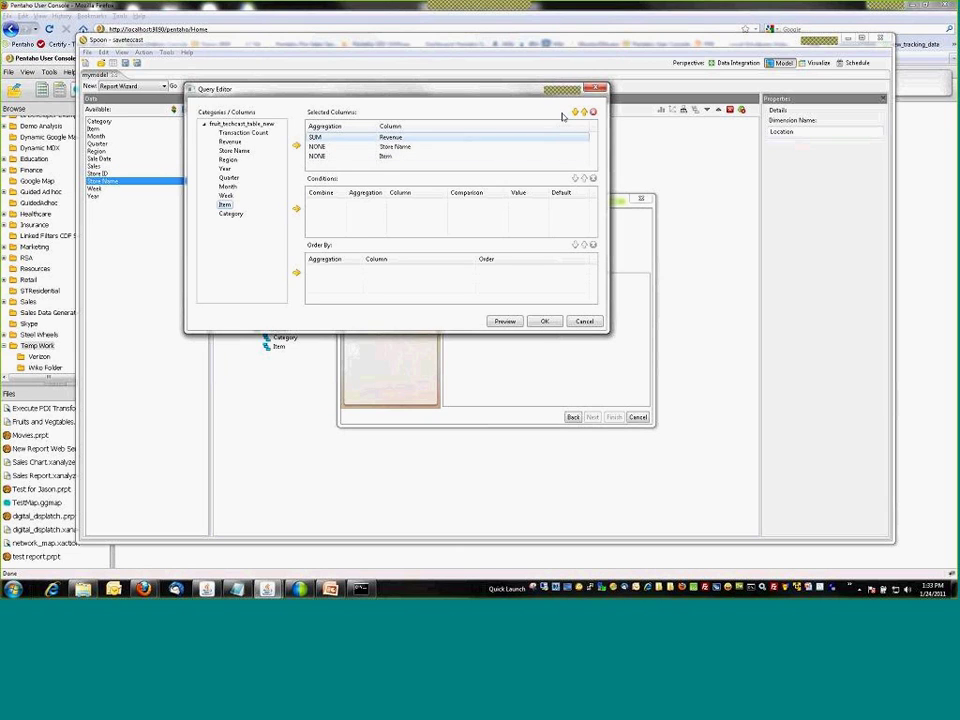
{"action": "left_click", "coordinate": [575, 112]}
{"action": "left_click", "coordinate": [575, 112]}
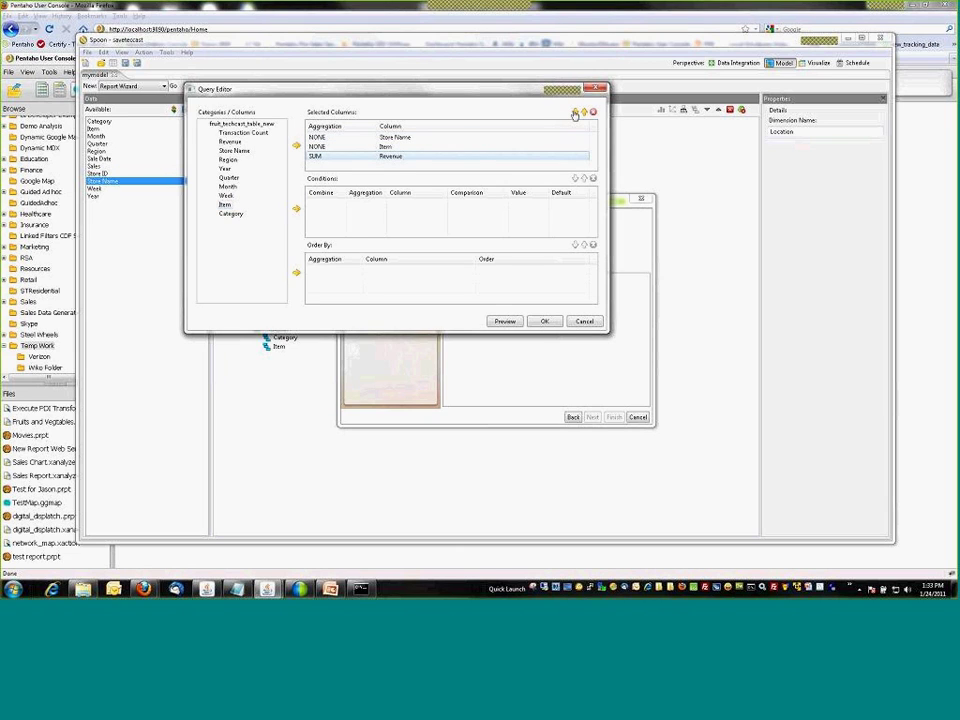
Order the query by Store Name and Item in descending order, preview its rows and accept the query
{"action": "left_click", "coordinate": [235, 150]}
{"action": "left_click", "coordinate": [296, 271]}
{"action": "left_click", "coordinate": [228, 204]}
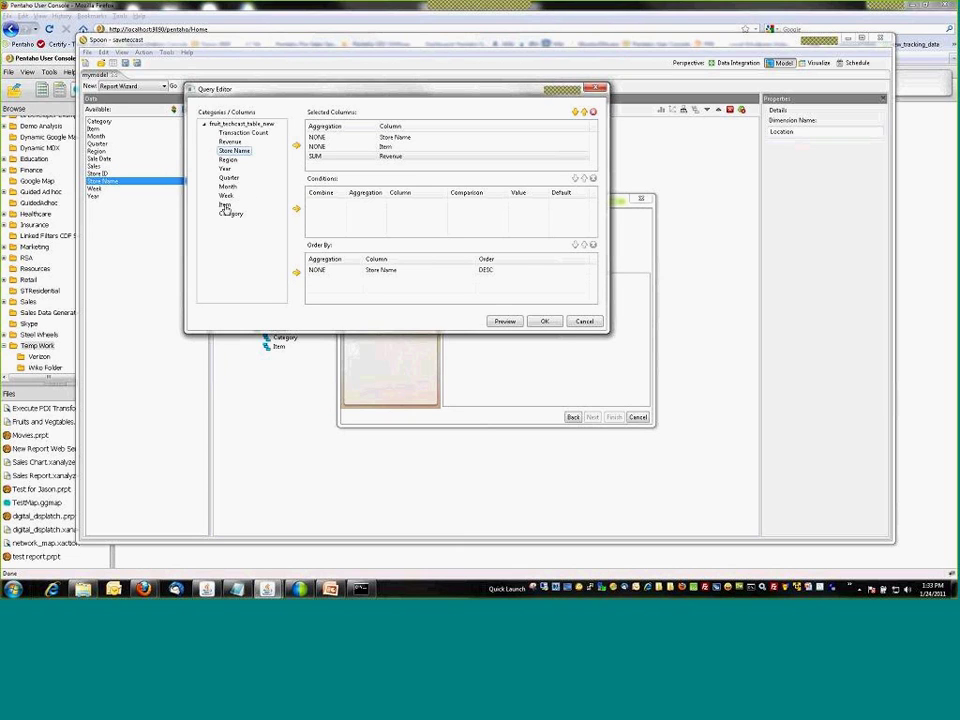
{"action": "left_click", "coordinate": [296, 273]}
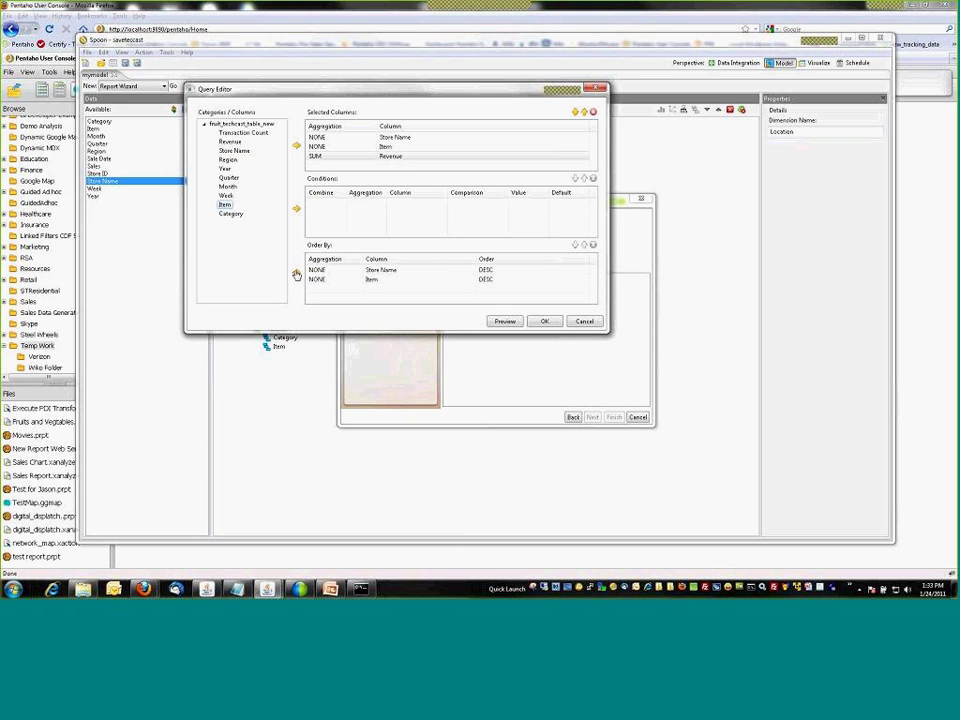
{"action": "left_click", "coordinate": [500, 321]}
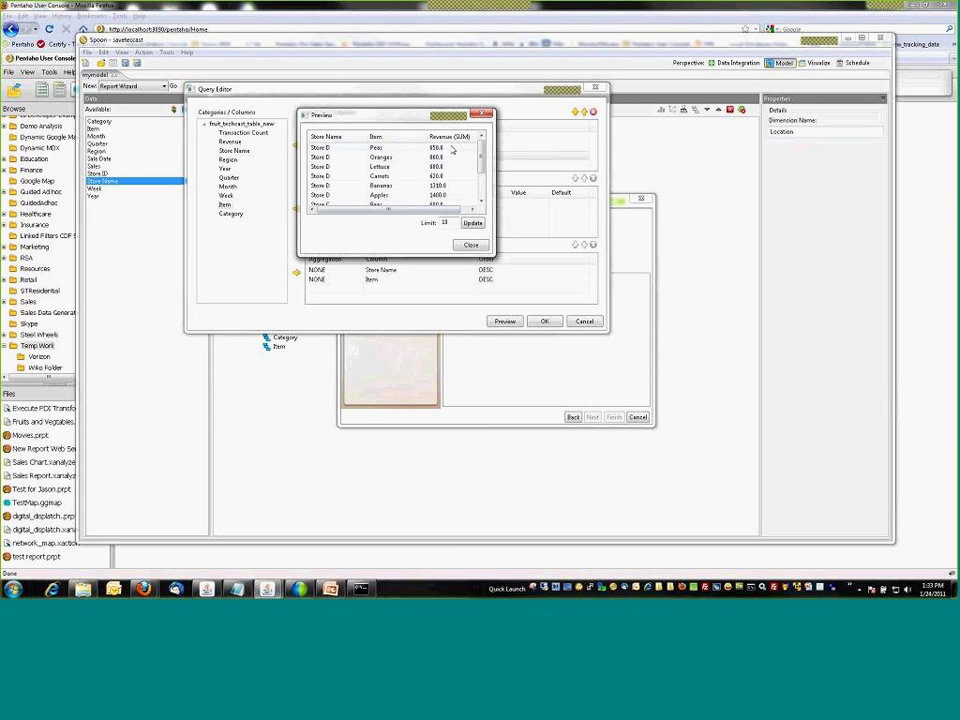
{"action": "left_click", "coordinate": [470, 245]}
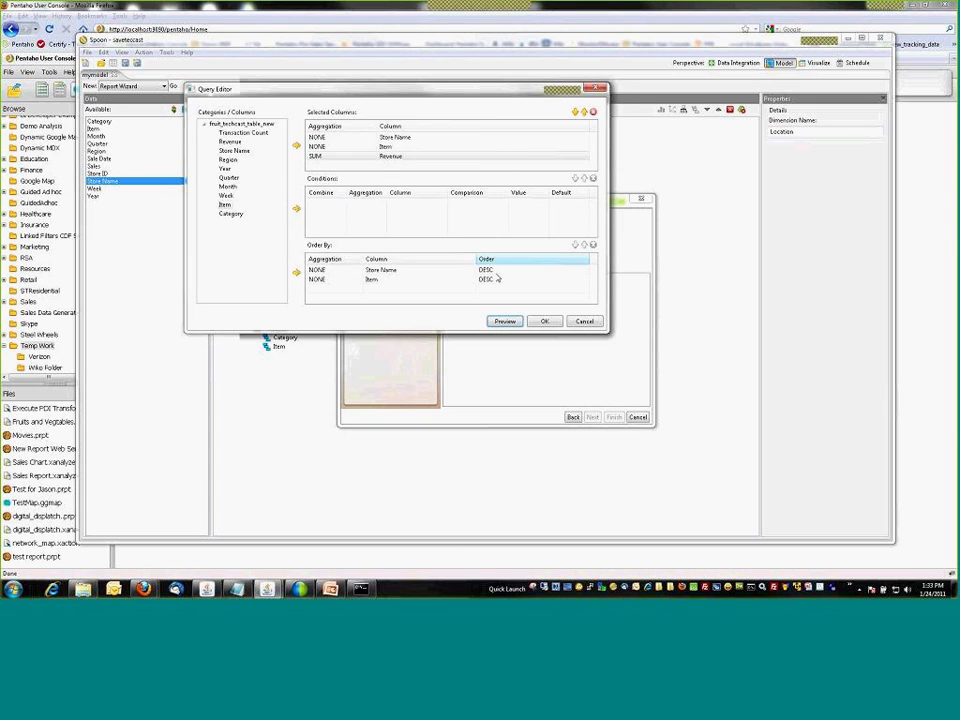
{"action": "left_click", "coordinate": [544, 321]}
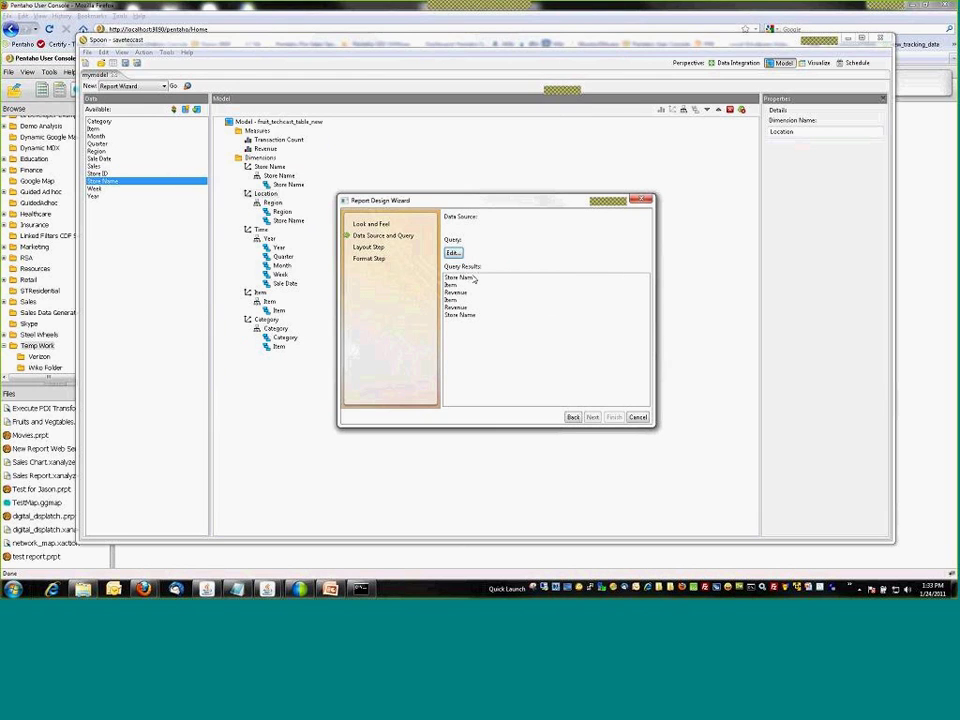
Lay out the report grouped by Store Name, with Item and Revenue as the selected items
{"action": "left_click", "coordinate": [592, 416]}
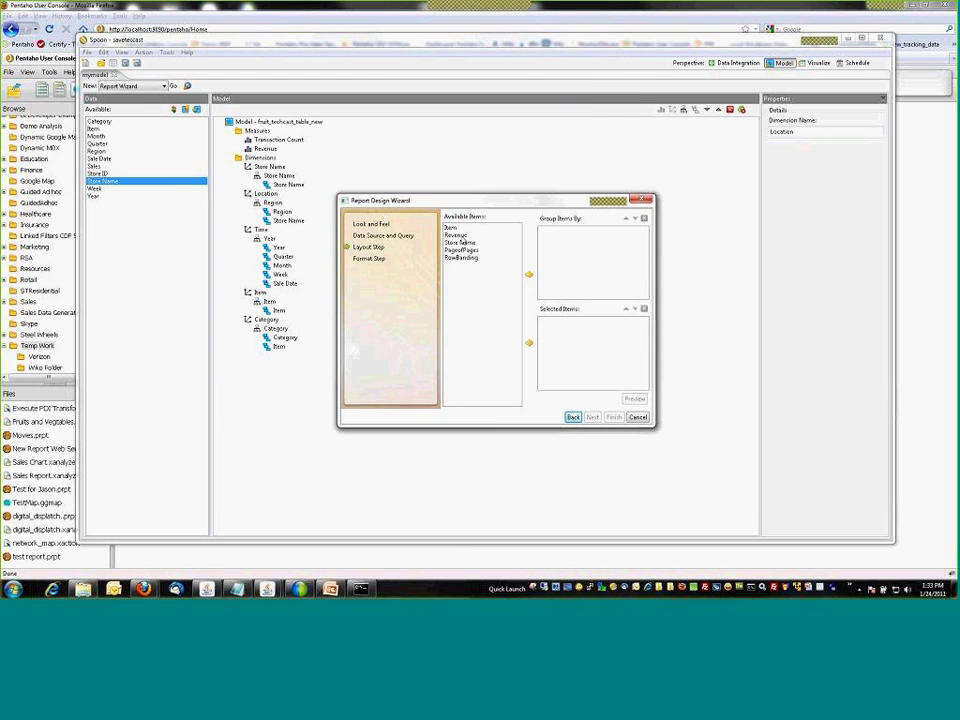
{"action": "left_click", "coordinate": [468, 243]}
{"action": "left_click", "coordinate": [529, 275]}
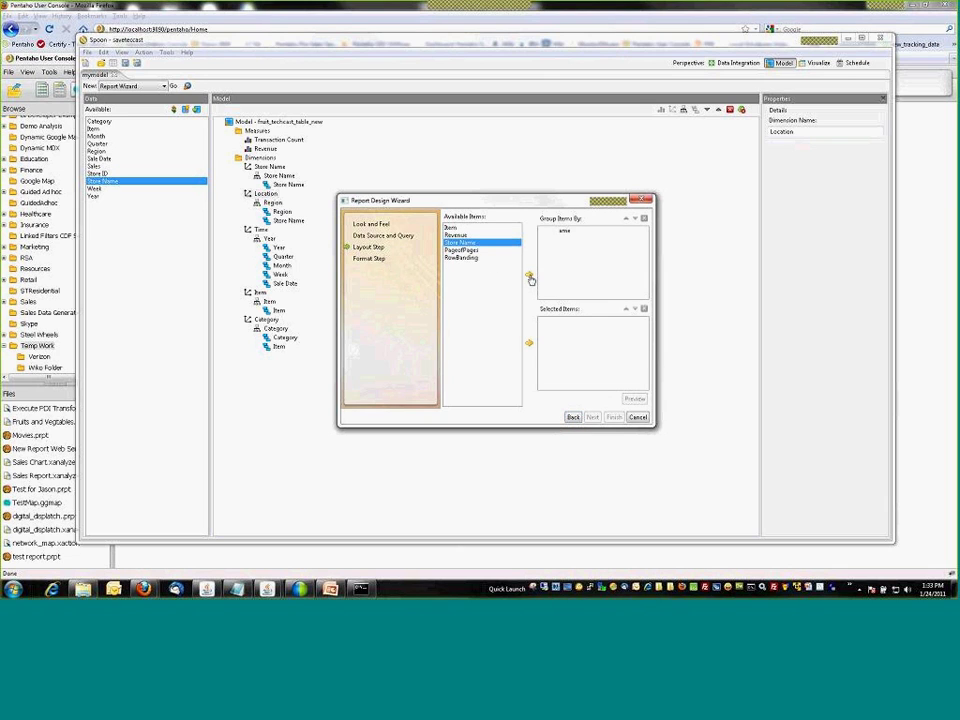
{"action": "left_click", "coordinate": [530, 345]}
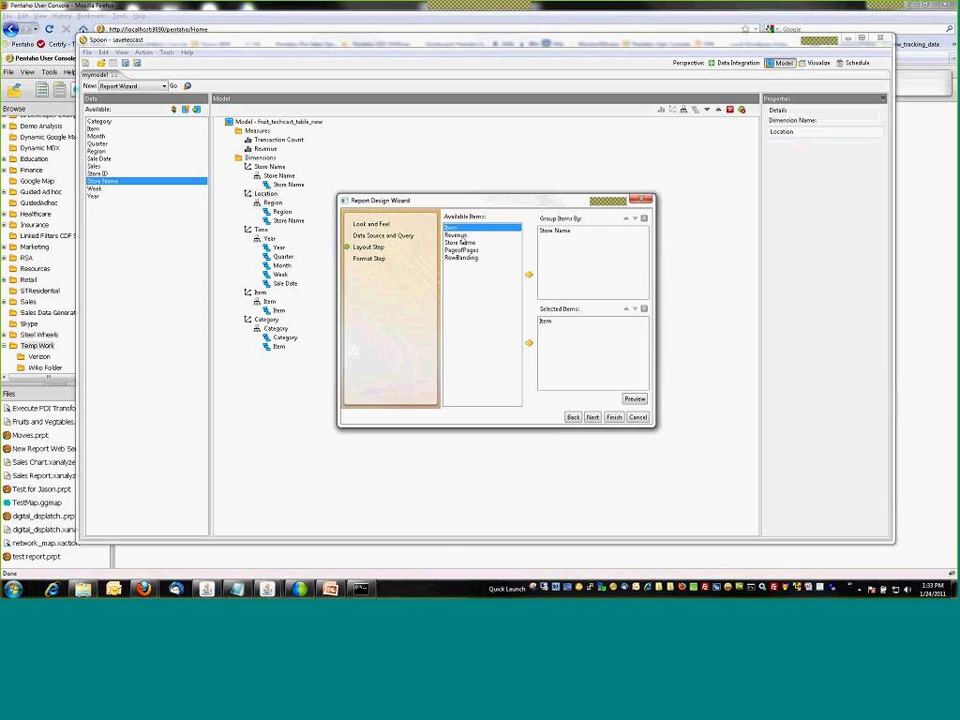
{"action": "left_click", "coordinate": [531, 346]}
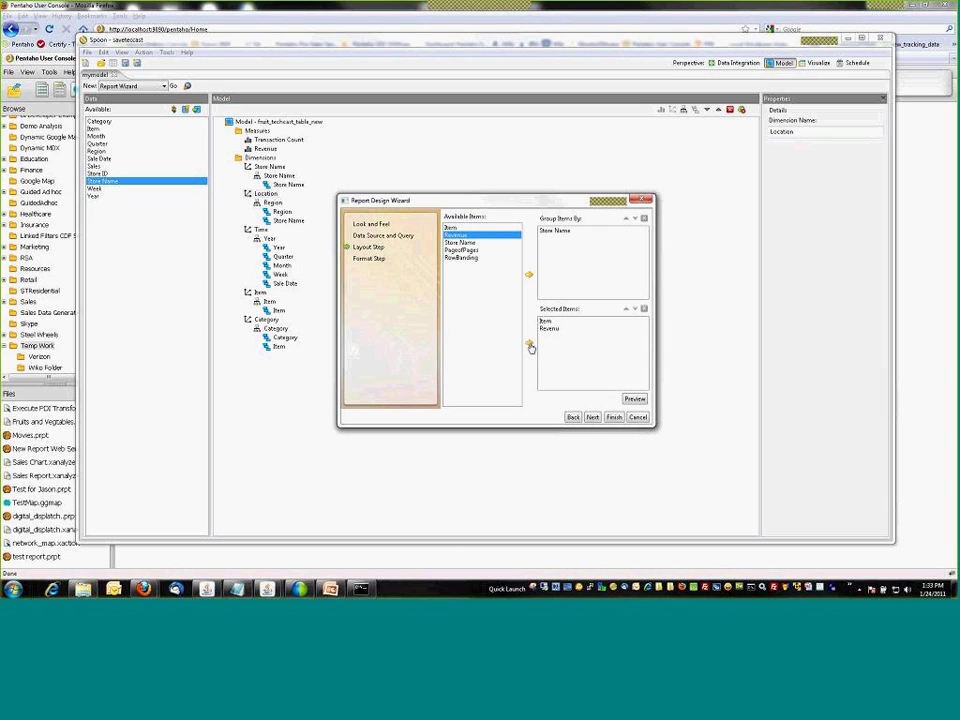
Set the Store Name group header label to "Store Name:" and the Item detail's aggregation to Count
{"action": "left_click", "coordinate": [593, 418]}
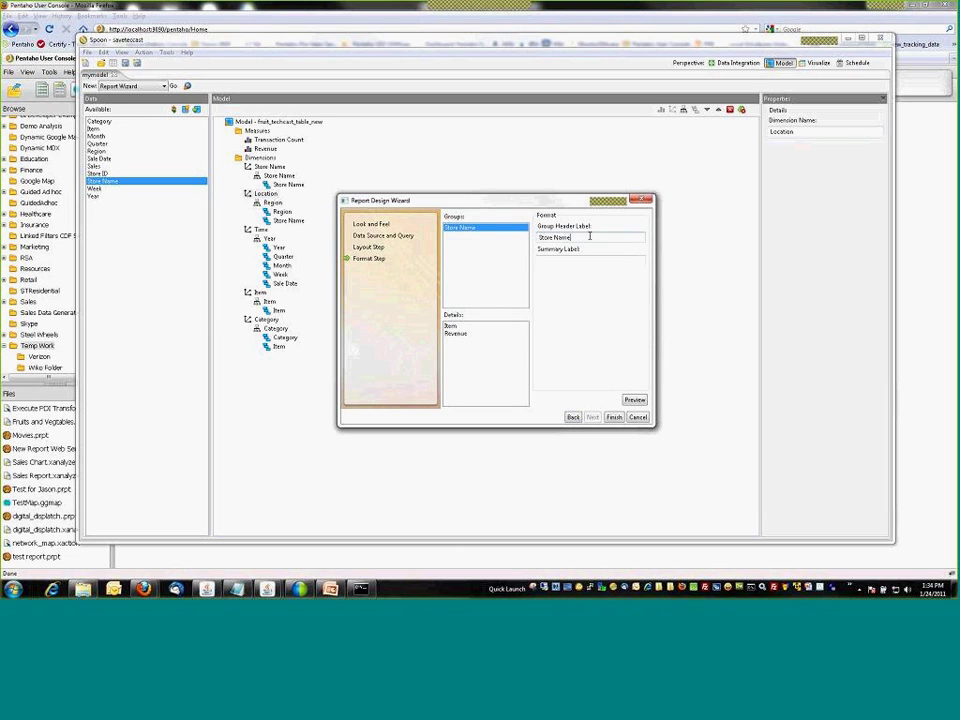
{"action": "type", "text": ":"}
{"action": "left_click", "coordinate": [455, 326]}
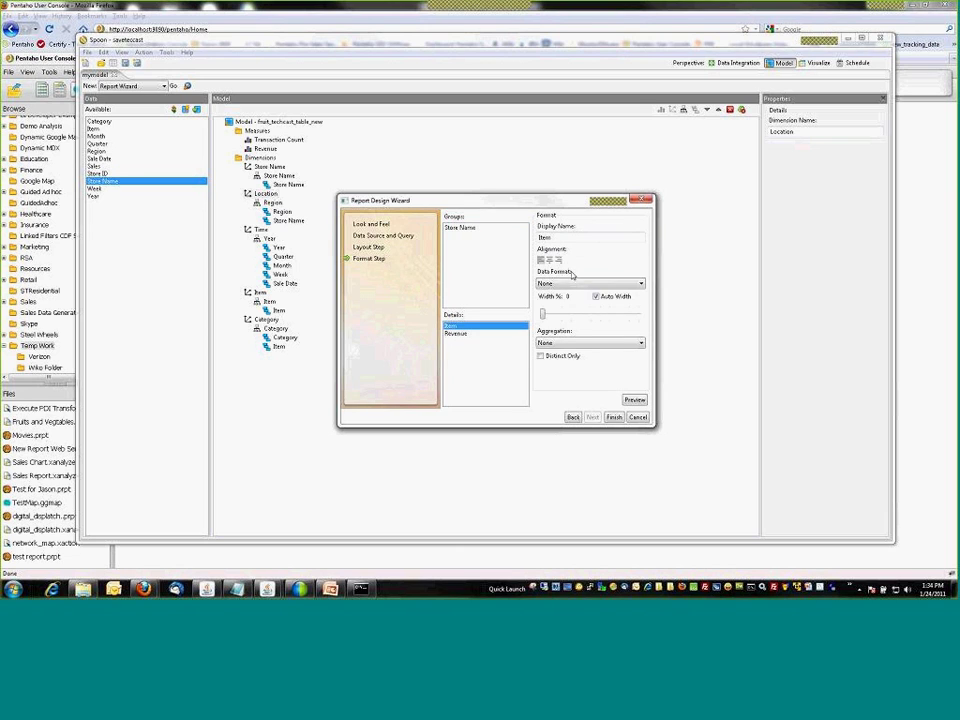
{"action": "left_click", "coordinate": [641, 346]}
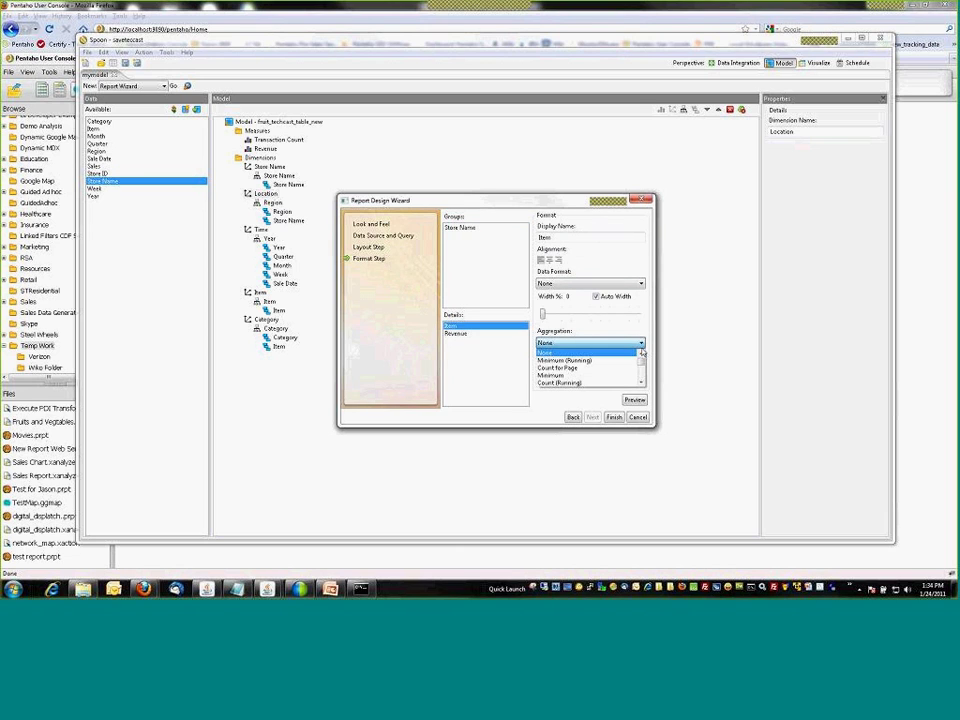
{"action": "left_click", "coordinate": [641, 383]}
{"action": "scroll", "coordinate": [590, 370], "scroll_direction": "down", "scroll_amount": 5}
{"action": "left_click", "coordinate": [588, 375]}
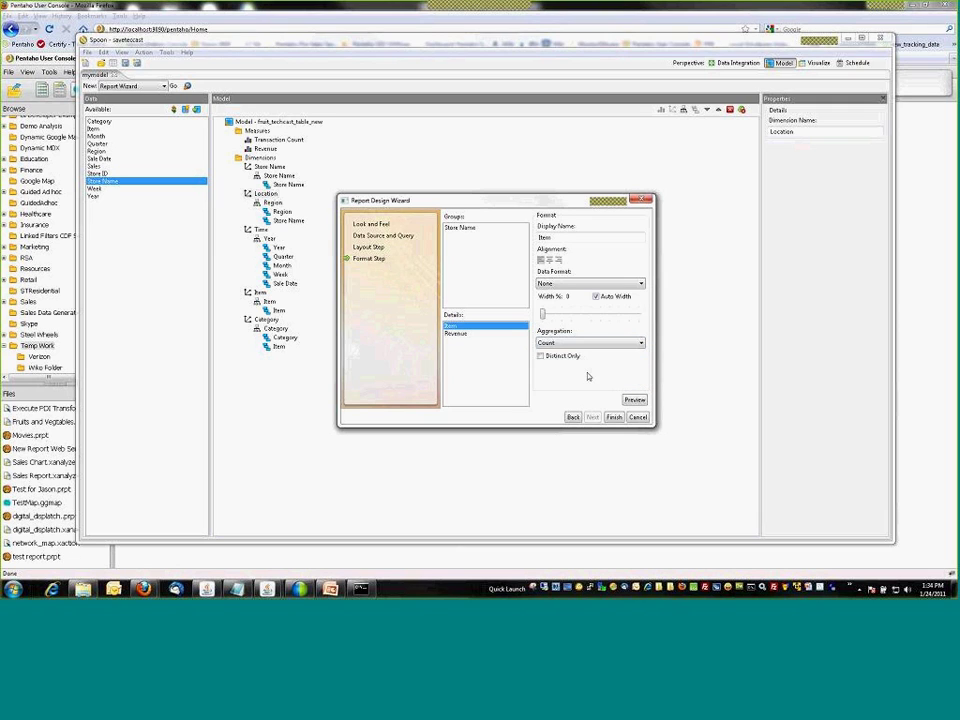
Set the Revenue detail's aggregation to Sum, keep its data format as None, and finish the report wizard
{"action": "left_click", "coordinate": [457, 333]}
{"action": "left_click", "coordinate": [641, 344]}
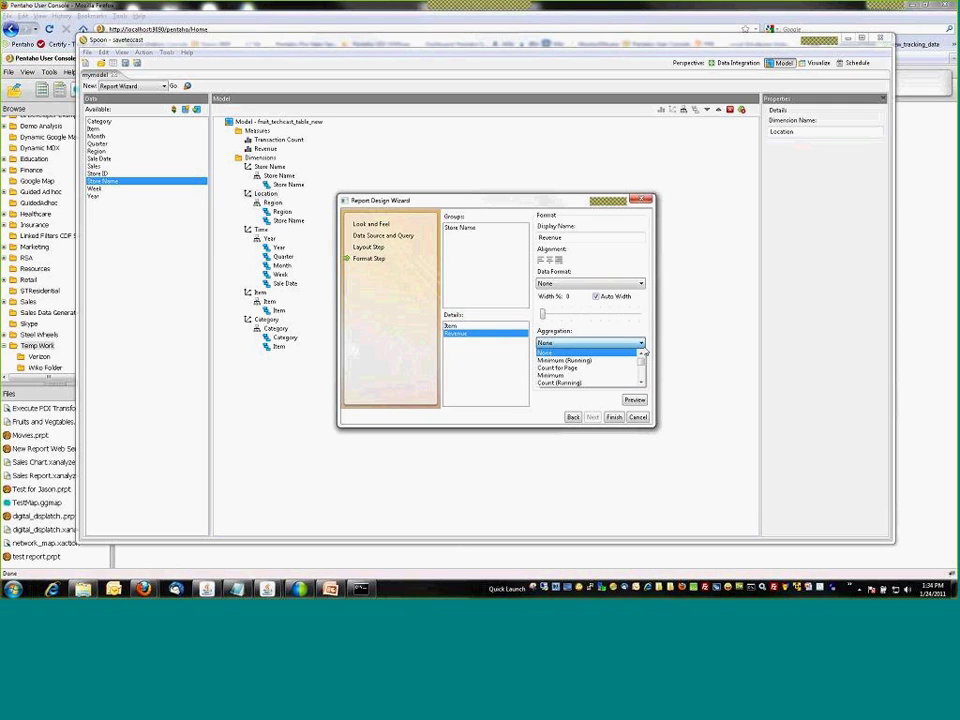
{"action": "scroll", "coordinate": [600, 370], "scroll_direction": "down", "scroll_amount": 3}
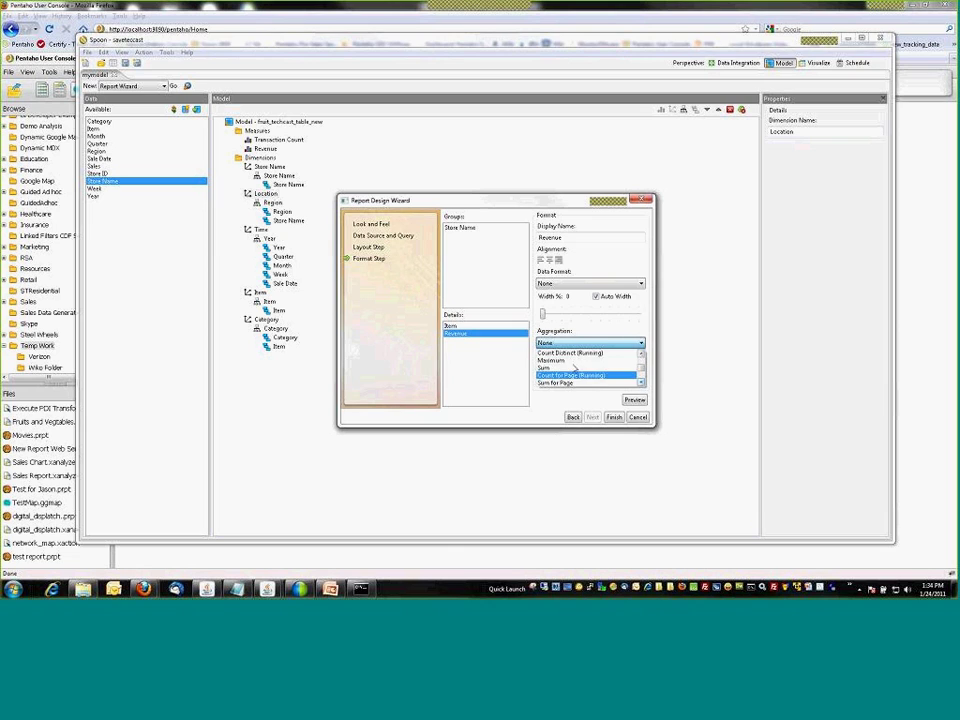
{"action": "left_click", "coordinate": [570, 375]}
{"action": "left_click", "coordinate": [608, 284]}
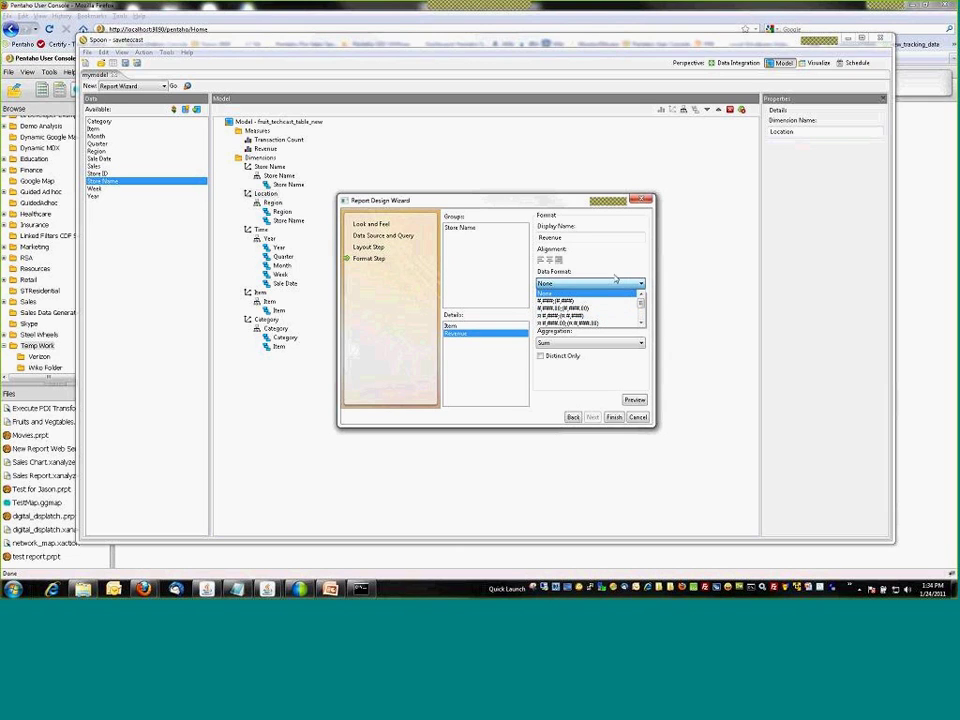
{"action": "left_click", "coordinate": [610, 292]}
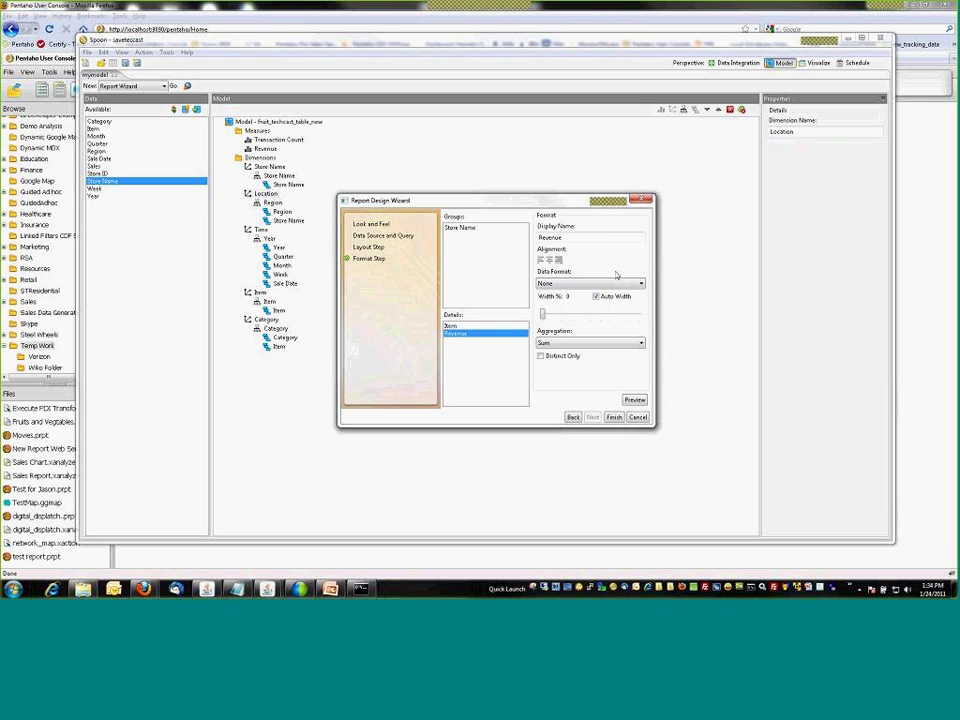
{"action": "left_click", "coordinate": [613, 418]}
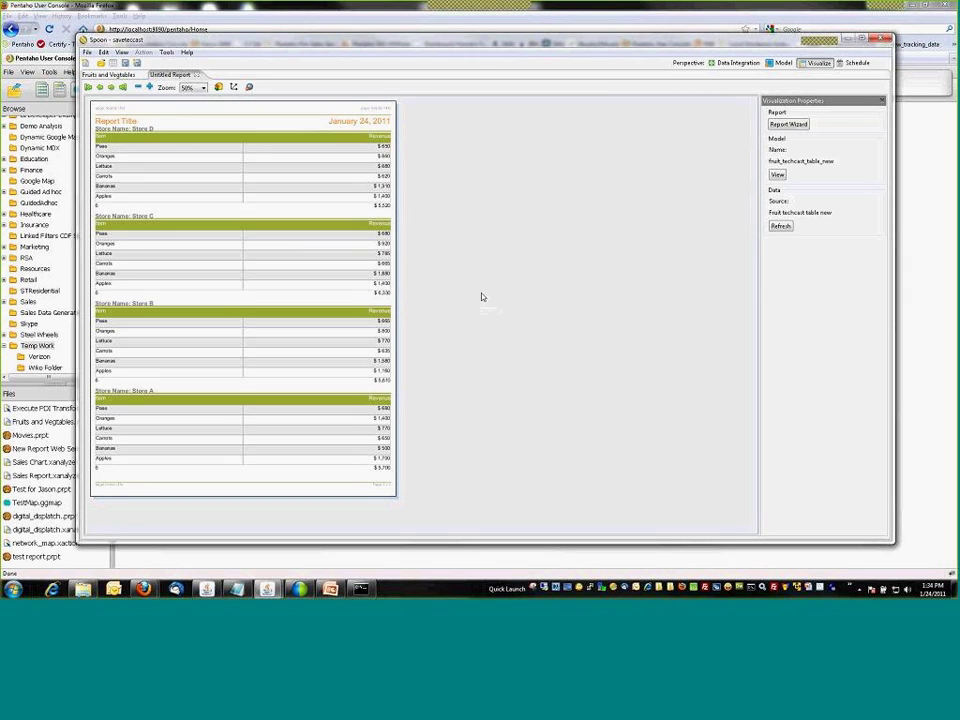
Start publishing the report and save it as fruit_veg_report.prpt in the destination folder, overwriting the existing file
{"action": "left_click", "coordinate": [249, 87]}
{"action": "left_click", "coordinate": [560, 327]}
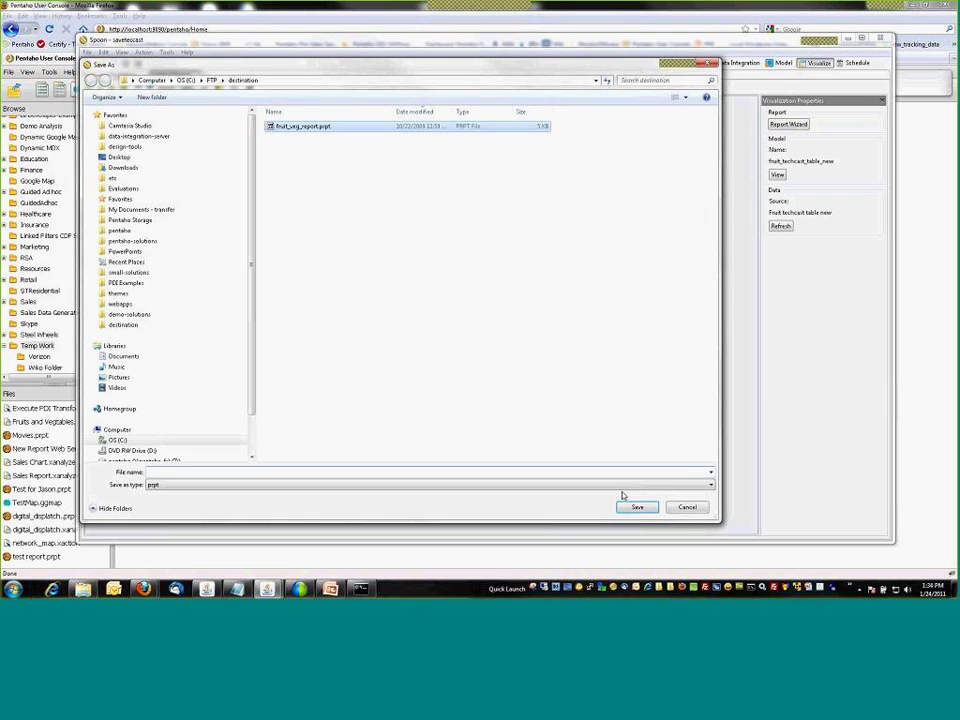
{"action": "left_click", "coordinate": [634, 506]}
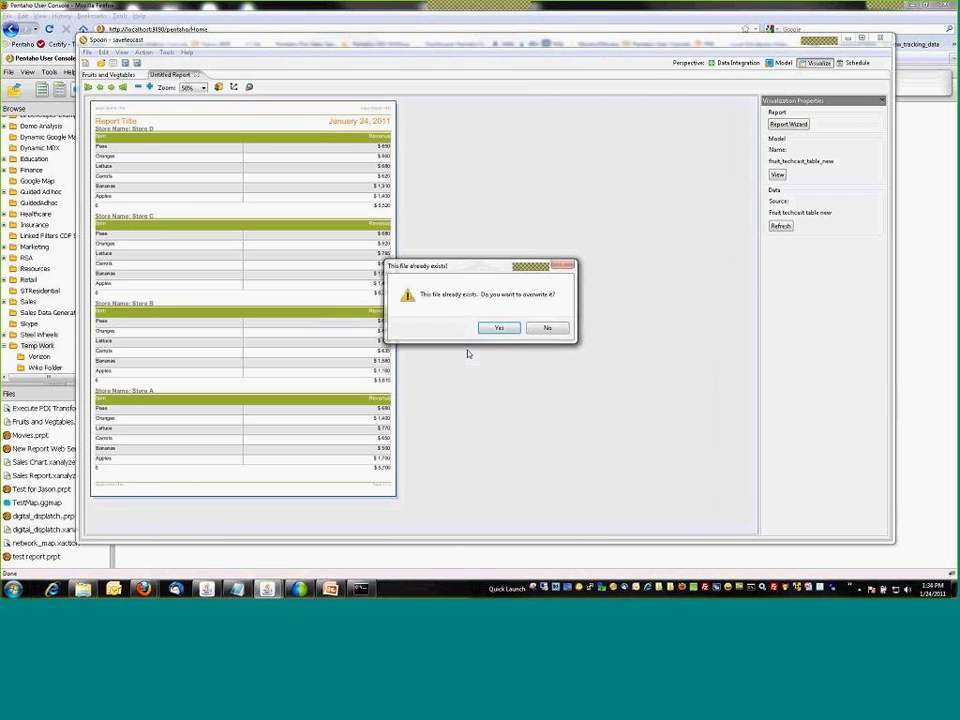
{"action": "left_click", "coordinate": [498, 328]}
Publish fruit_veg_report.prpt to the Default BI Server's Temp Work folder together with its Test data connection and model
{"action": "left_click", "coordinate": [249, 88]}
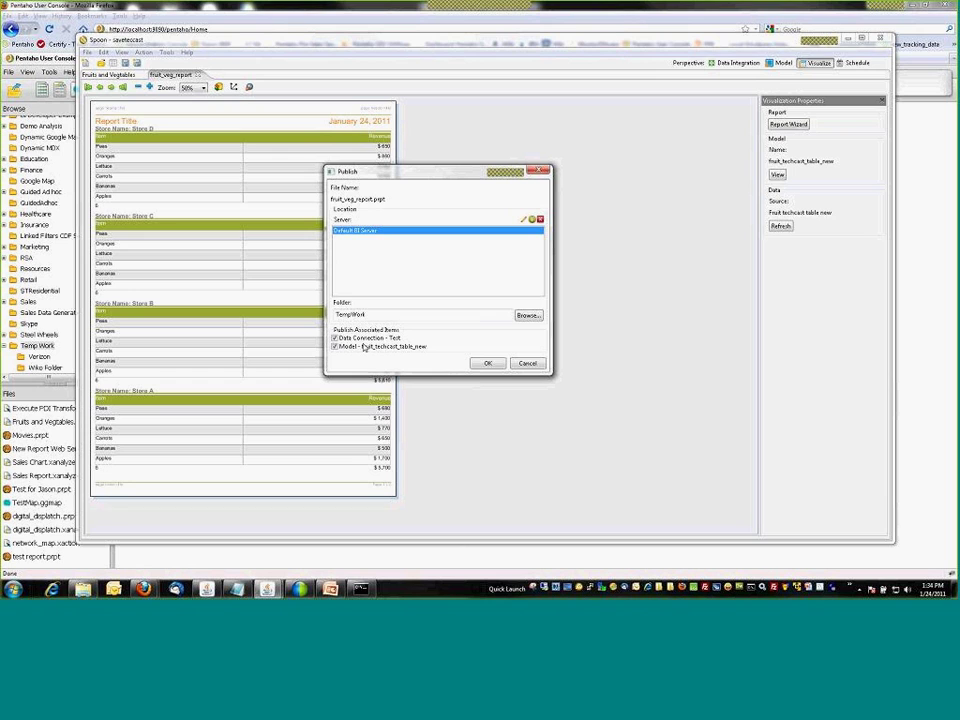
{"action": "left_click", "coordinate": [528, 316]}
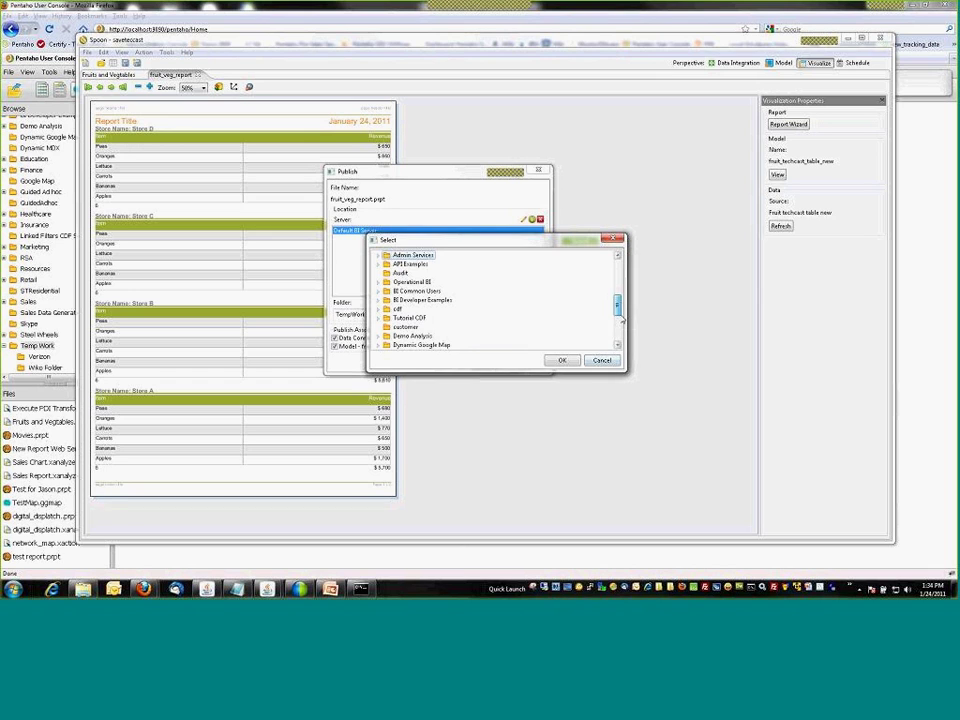
{"action": "scroll", "coordinate": [450, 315], "scroll_direction": "down", "scroll_amount": 5}
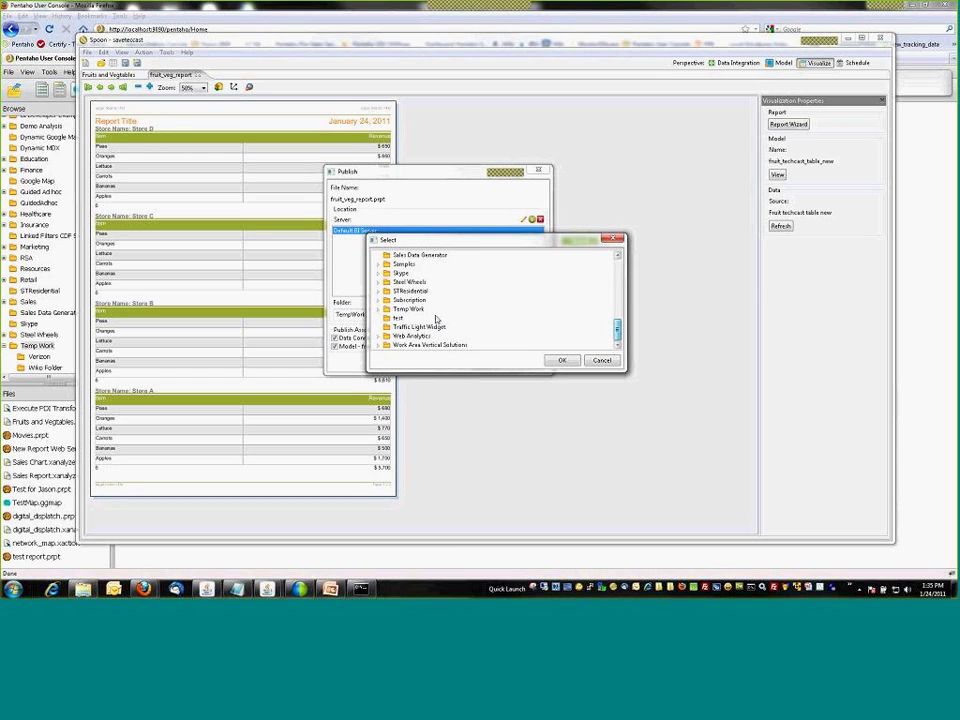
{"action": "left_click", "coordinate": [562, 360]}
{"action": "left_click", "coordinate": [488, 364]}
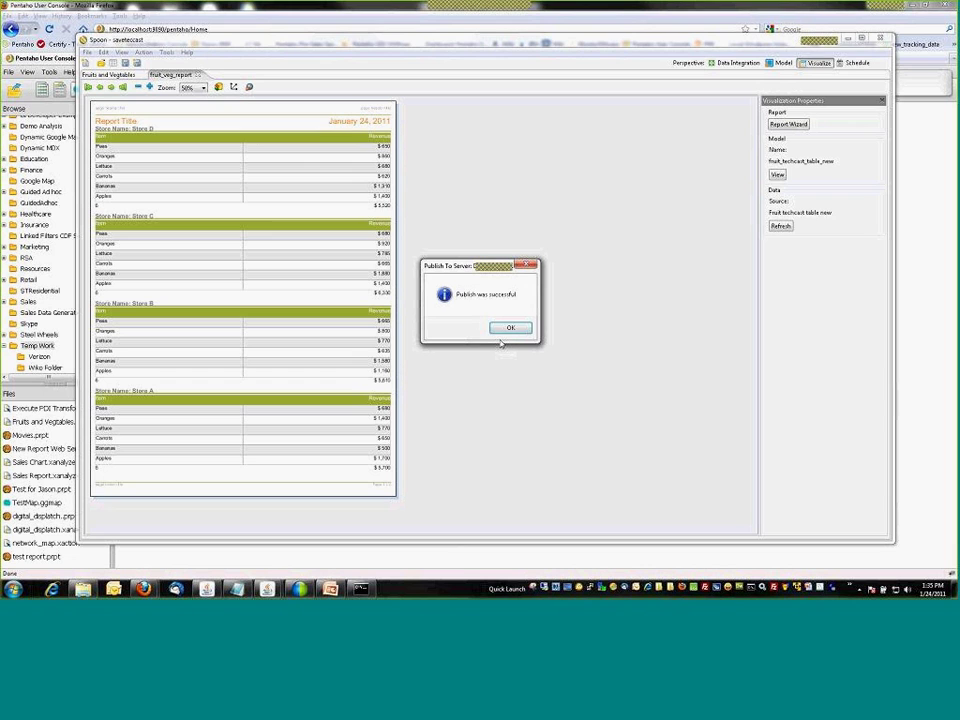
{"action": "left_click", "coordinate": [508, 327]}
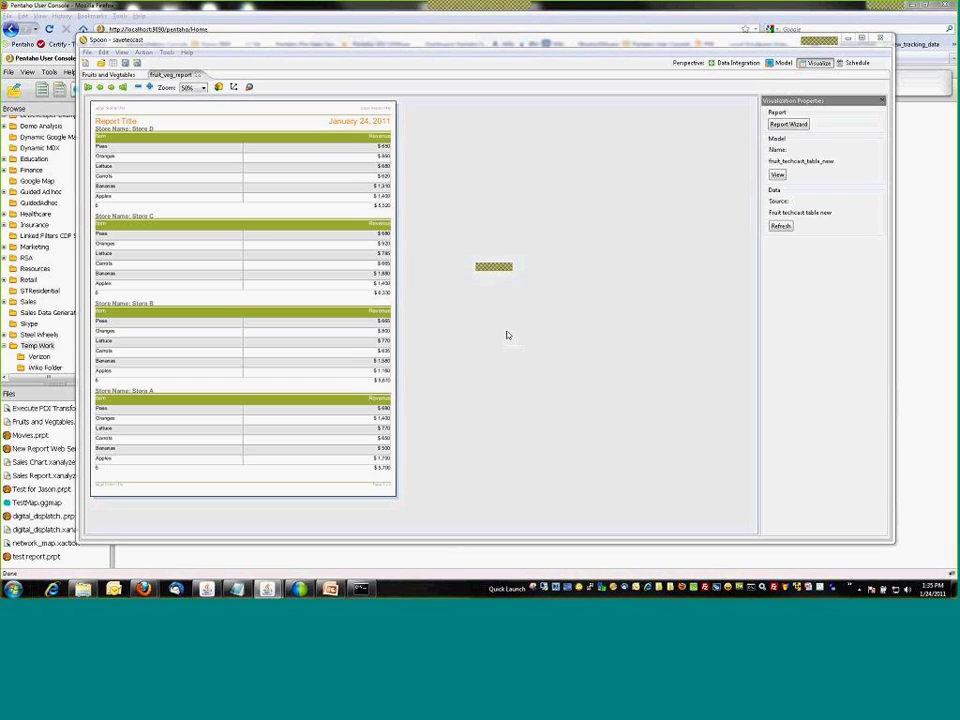
Switch to the Pentaho User Console in Firefox, widen the repository browser and refresh its contents
{"action": "key", "text": "alt+Tab"}
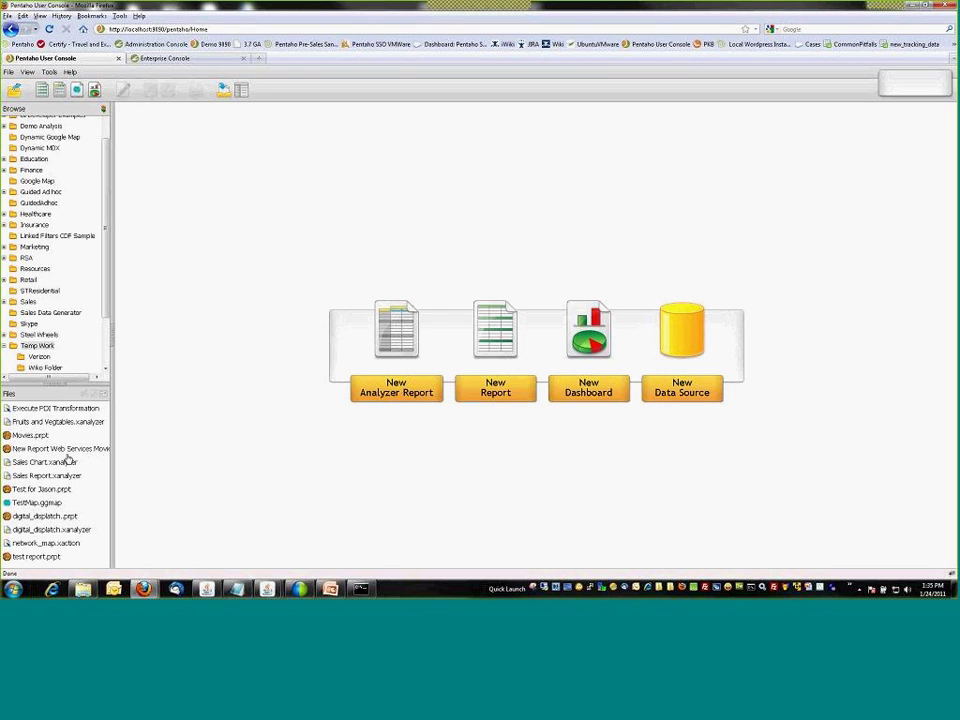
{"action": "left_click_drag", "start_coordinate": [112, 431], "coordinate": [137, 431]}
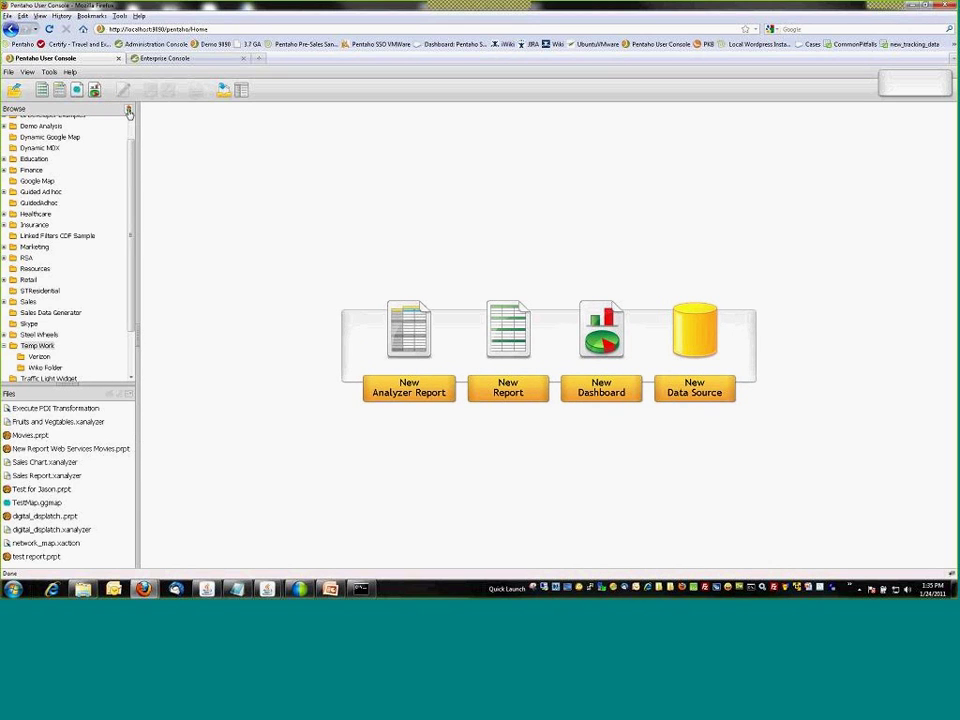
{"action": "left_click", "coordinate": [128, 111]}
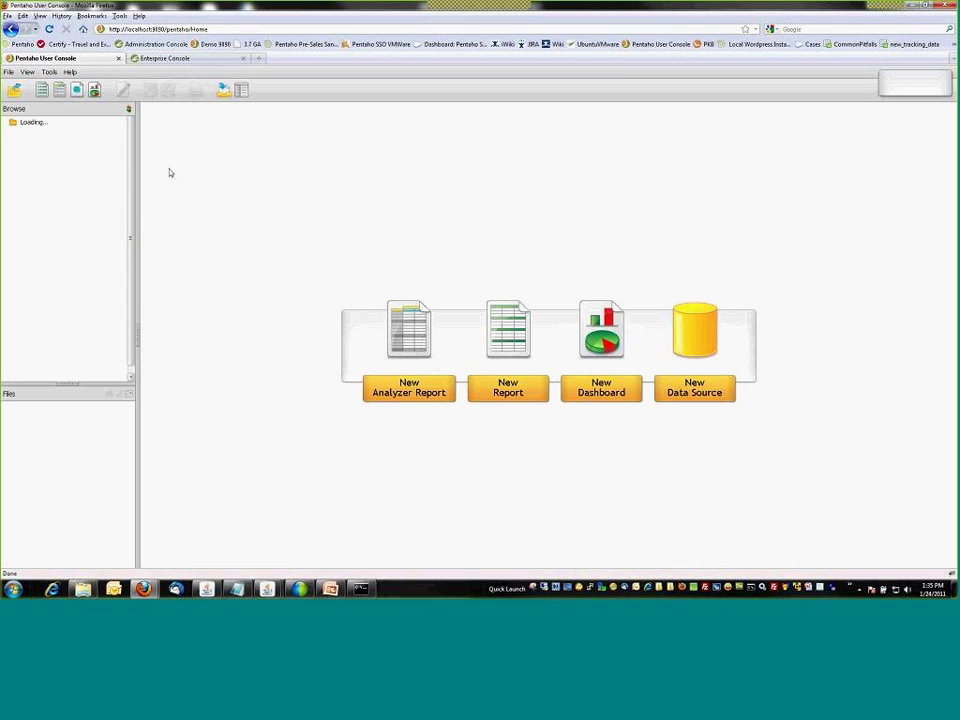
Create a new dashboard and start a chart in the Untitled 1 panel from the fruit_techcast_table_new data source
{"action": "left_click", "coordinate": [598, 393]}
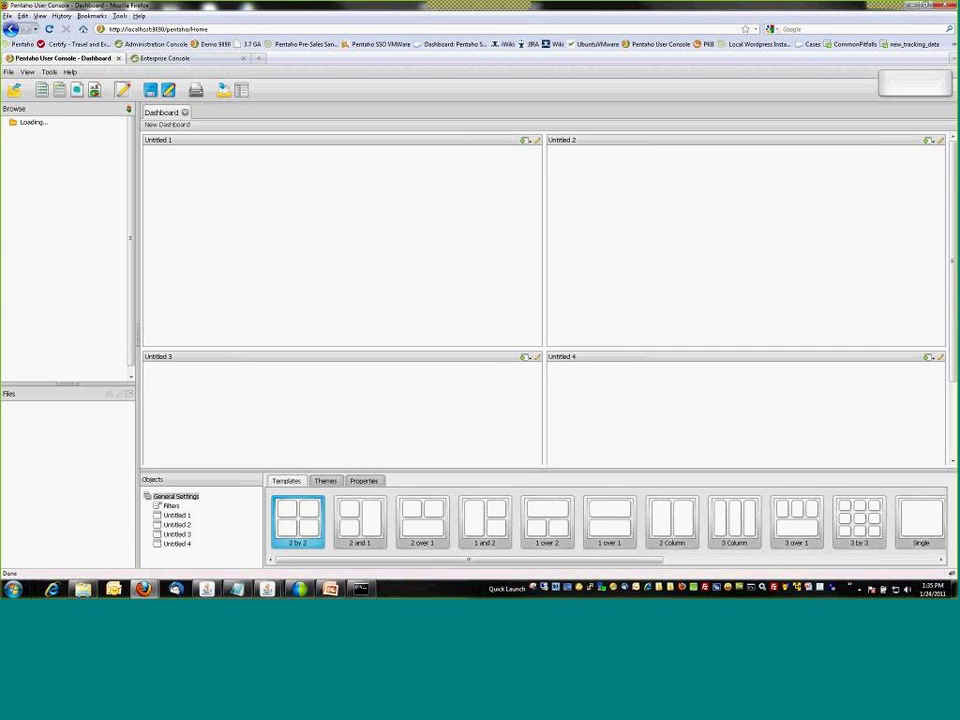
{"action": "left_click", "coordinate": [527, 142]}
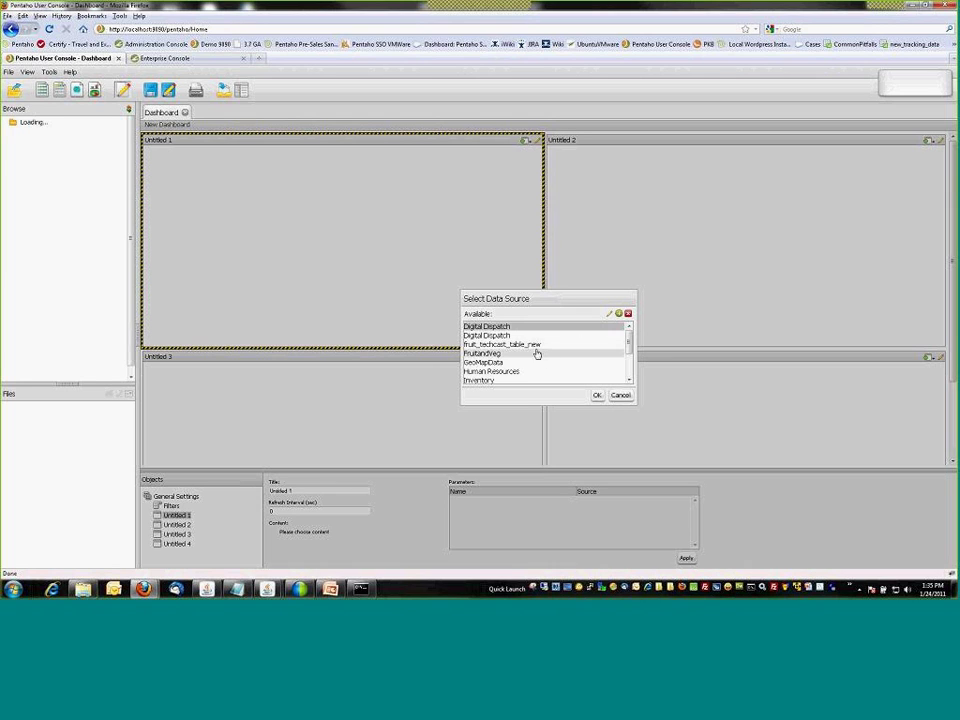
{"action": "left_click", "coordinate": [534, 345]}
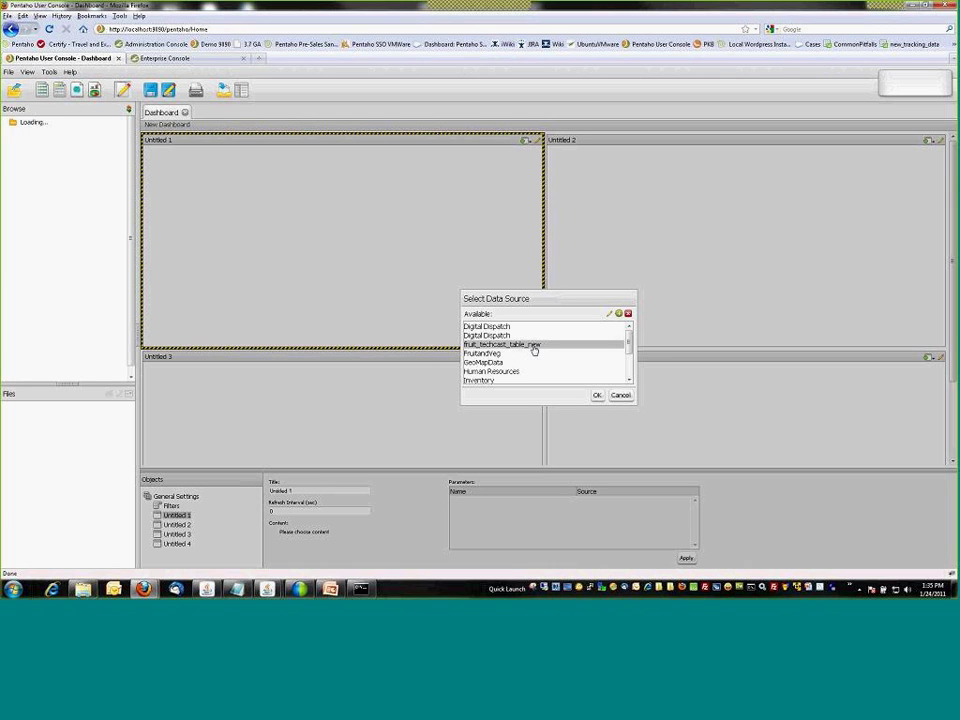
{"action": "left_click", "coordinate": [597, 395]}
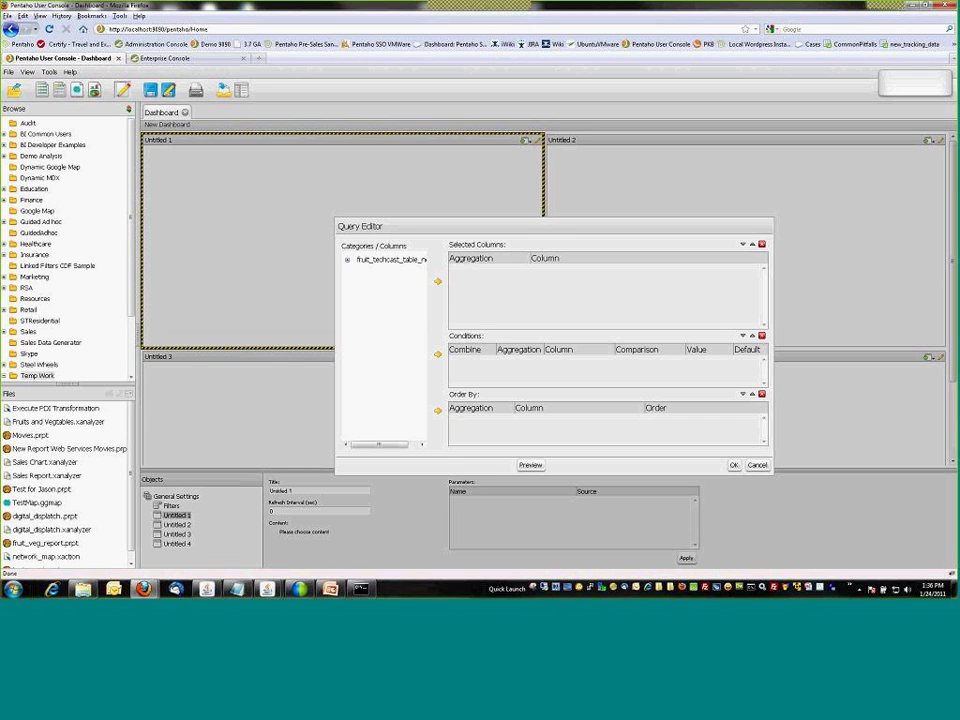
Build the chart query with Revenue, Region and Store Name as the selected columns and accept it
{"action": "left_click", "coordinate": [348, 260]}
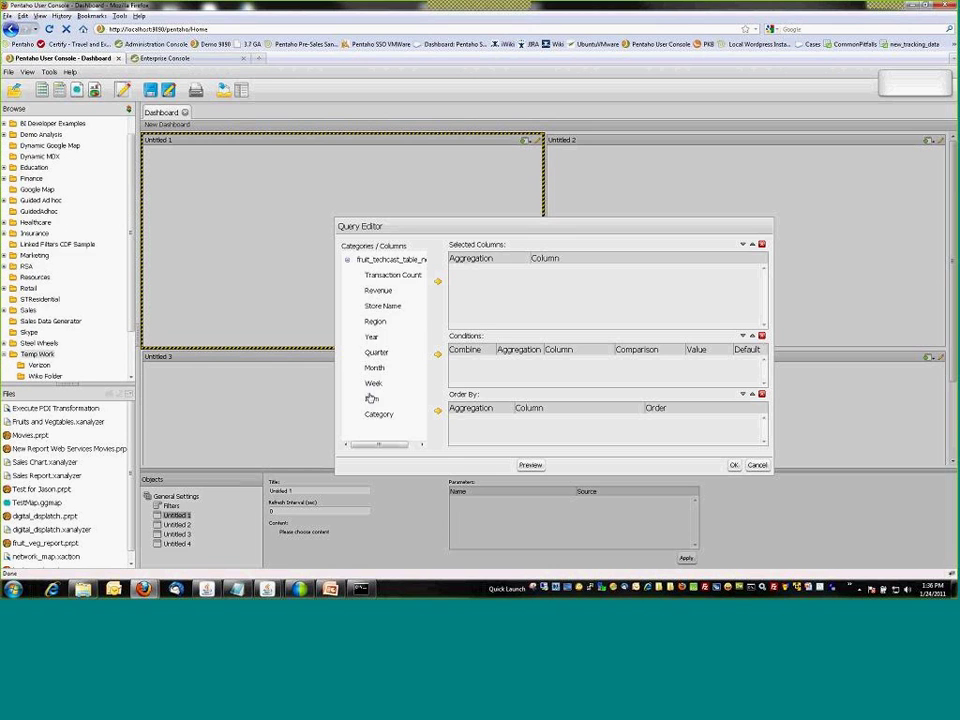
{"action": "left_click_drag", "start_coordinate": [385, 448], "coordinate": [392, 448]}
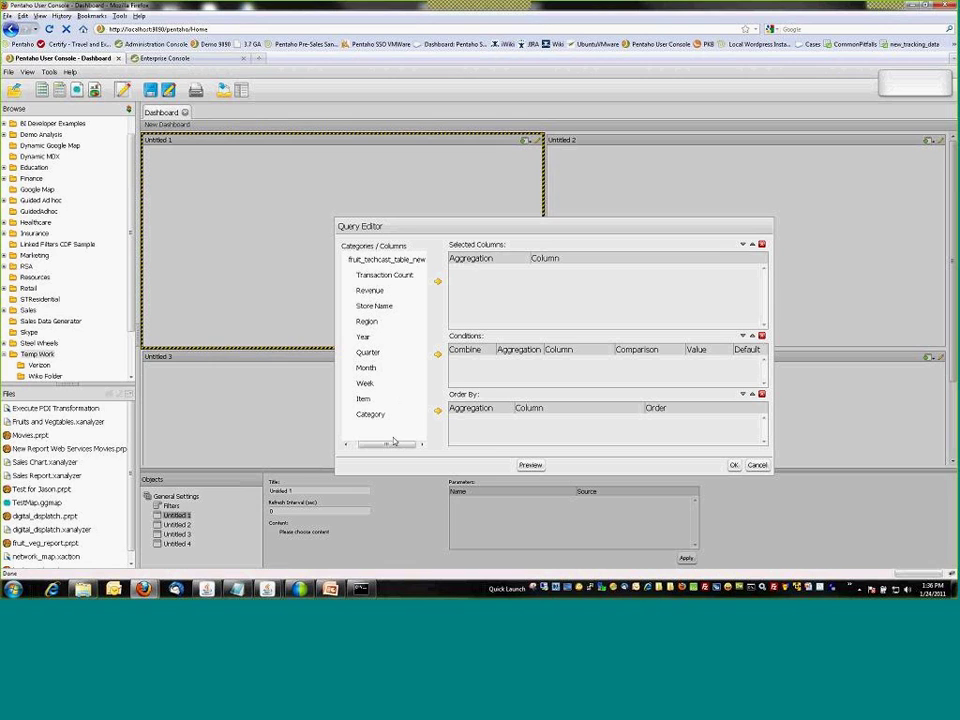
{"action": "left_click", "coordinate": [405, 290]}
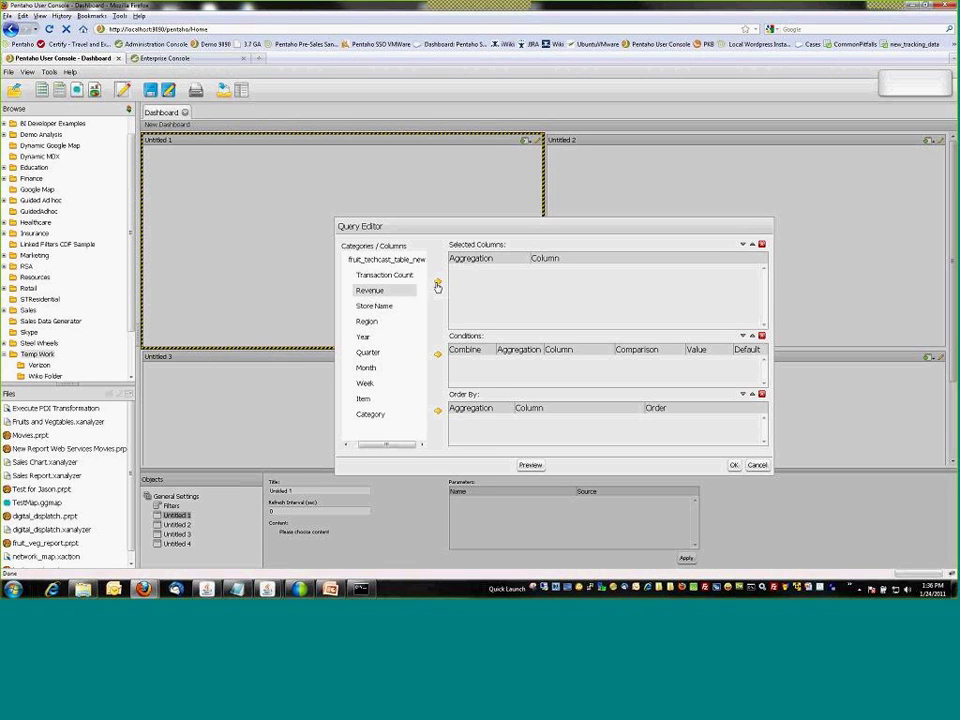
{"action": "left_click", "coordinate": [437, 283]}
{"action": "left_click", "coordinate": [382, 320]}
{"action": "left_click", "coordinate": [437, 282]}
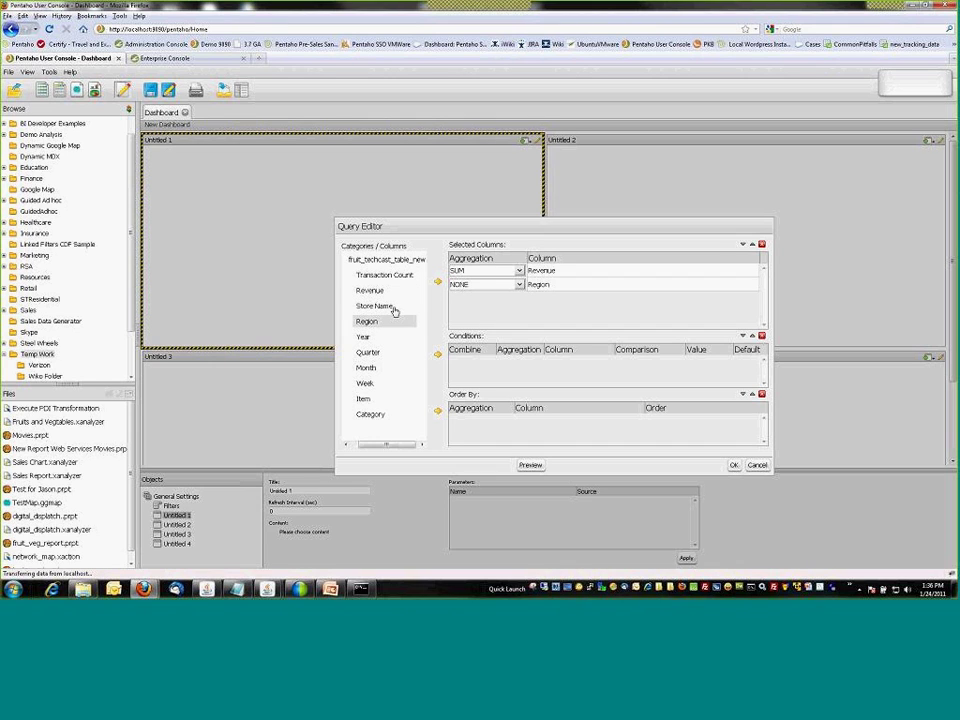
{"action": "left_click", "coordinate": [393, 308]}
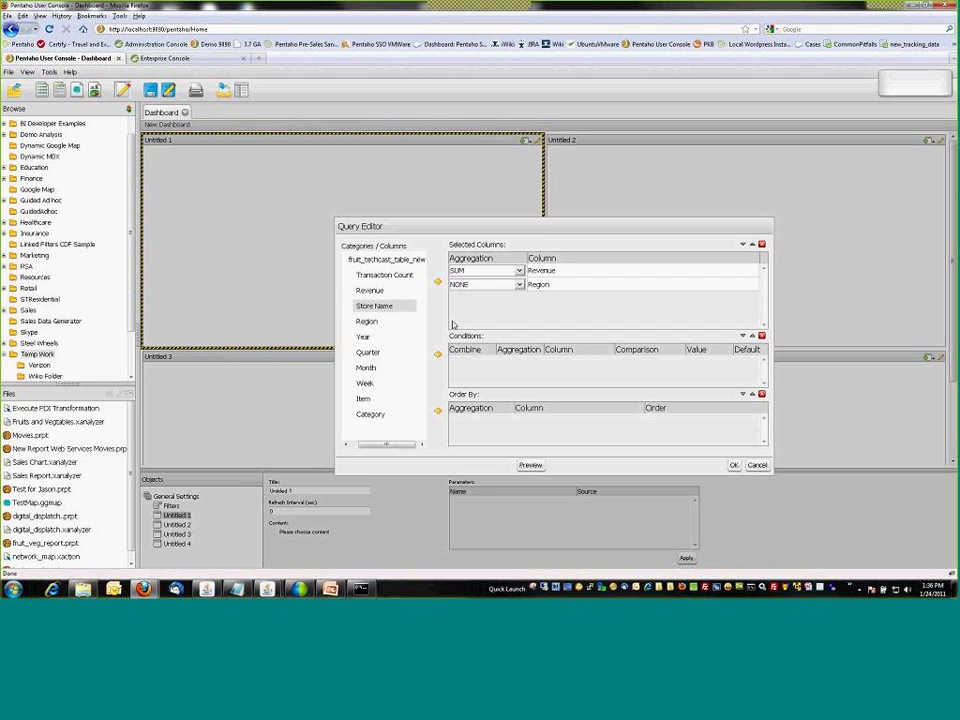
{"action": "left_click", "coordinate": [438, 283]}
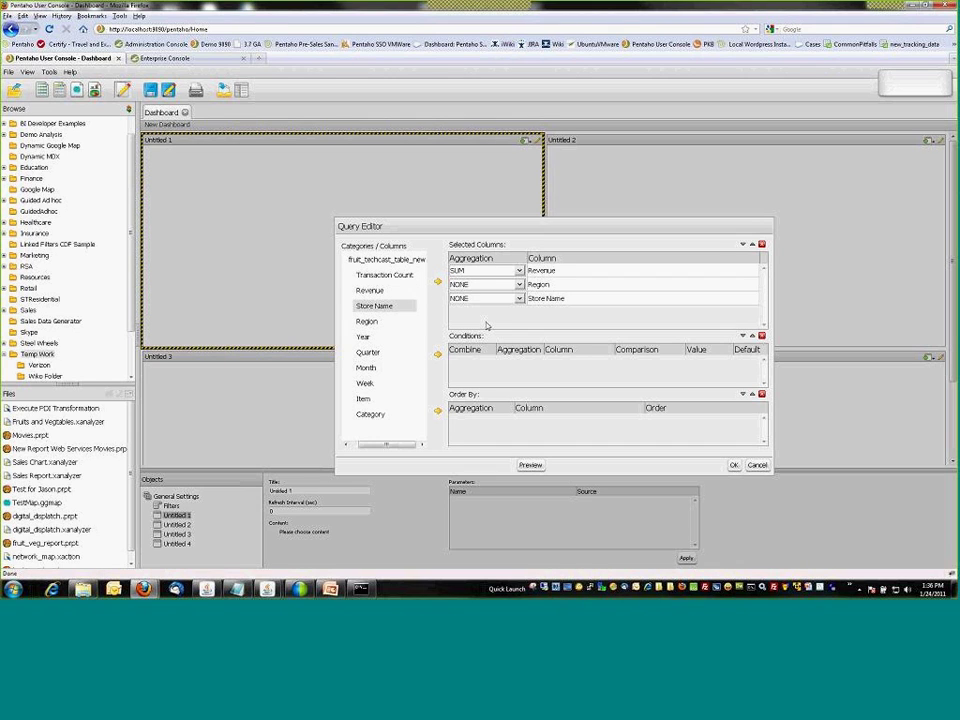
{"action": "left_click", "coordinate": [734, 466]}
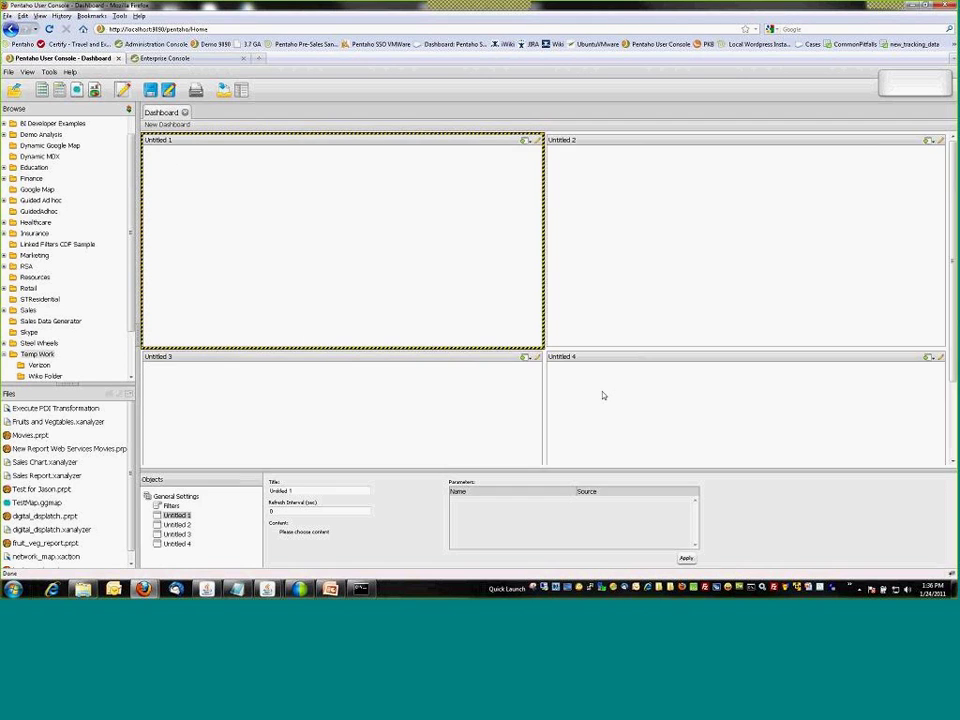
Configure a bar chart with Region as the series, Store Name as the category and Revenue as the values
{"action": "left_click", "coordinate": [444, 260]}
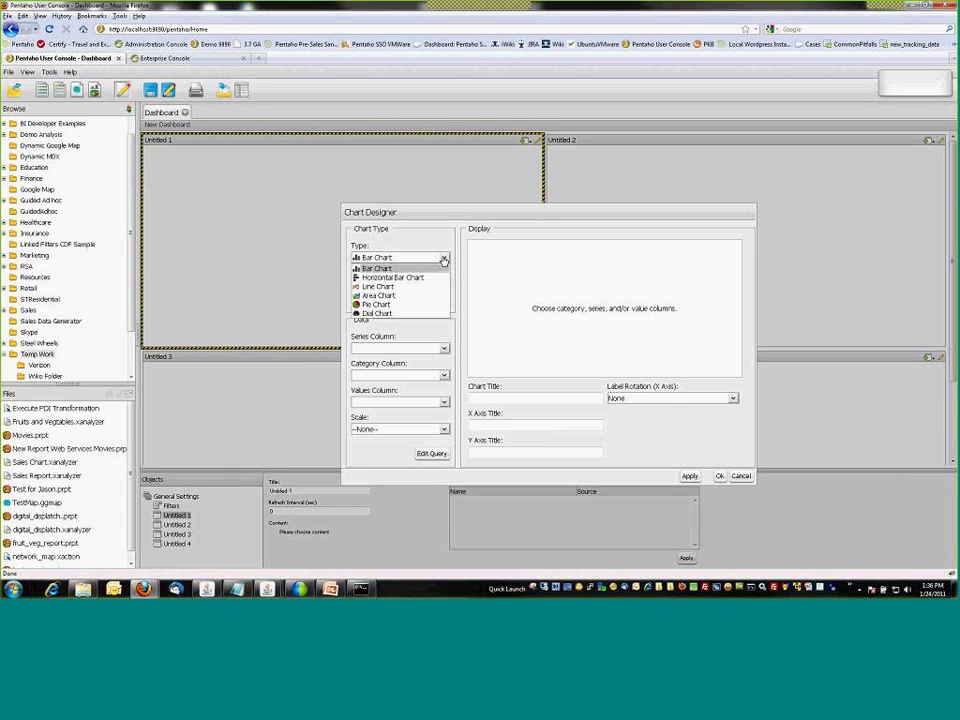
{"action": "left_click", "coordinate": [440, 268]}
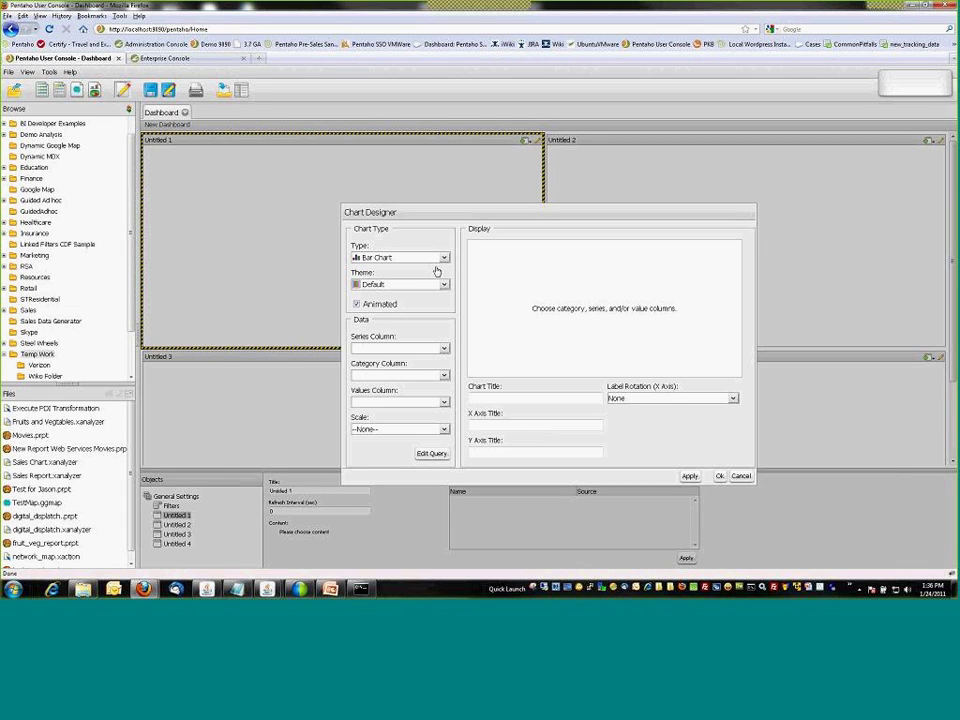
{"action": "left_click", "coordinate": [444, 349]}
{"action": "left_click", "coordinate": [372, 366]}
{"action": "left_click", "coordinate": [444, 377]}
{"action": "left_click", "coordinate": [421, 404]}
{"action": "left_click", "coordinate": [443, 406]}
{"action": "left_click", "coordinate": [430, 413]}
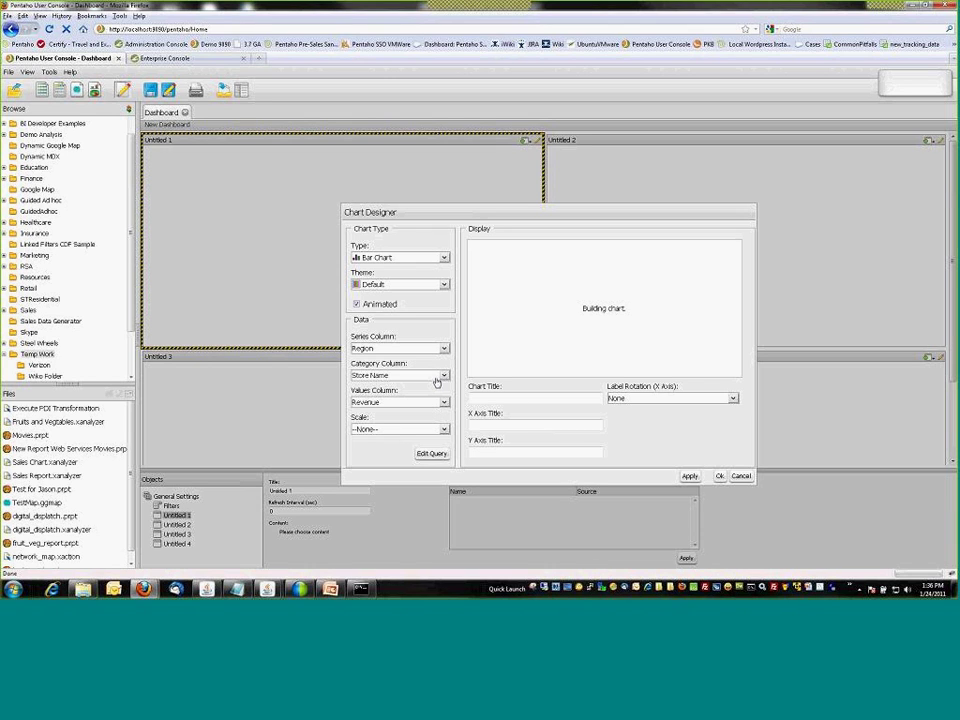
Apply the Primaries theme to the bar chart and insert it into the dashboard panel
{"action": "left_click", "coordinate": [444, 287]}
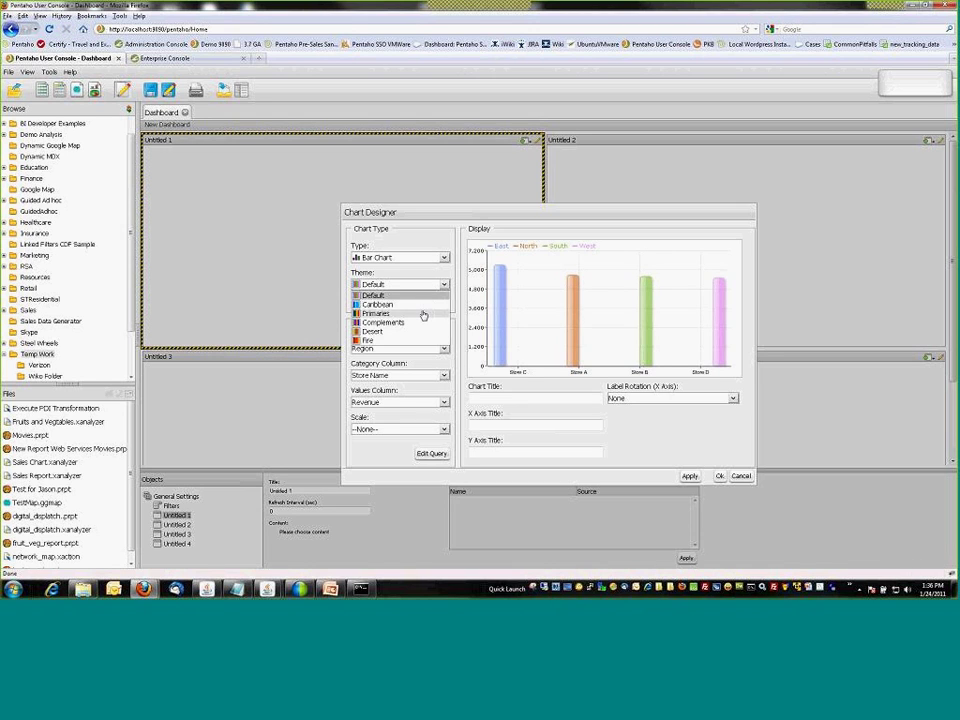
{"action": "left_click", "coordinate": [423, 314]}
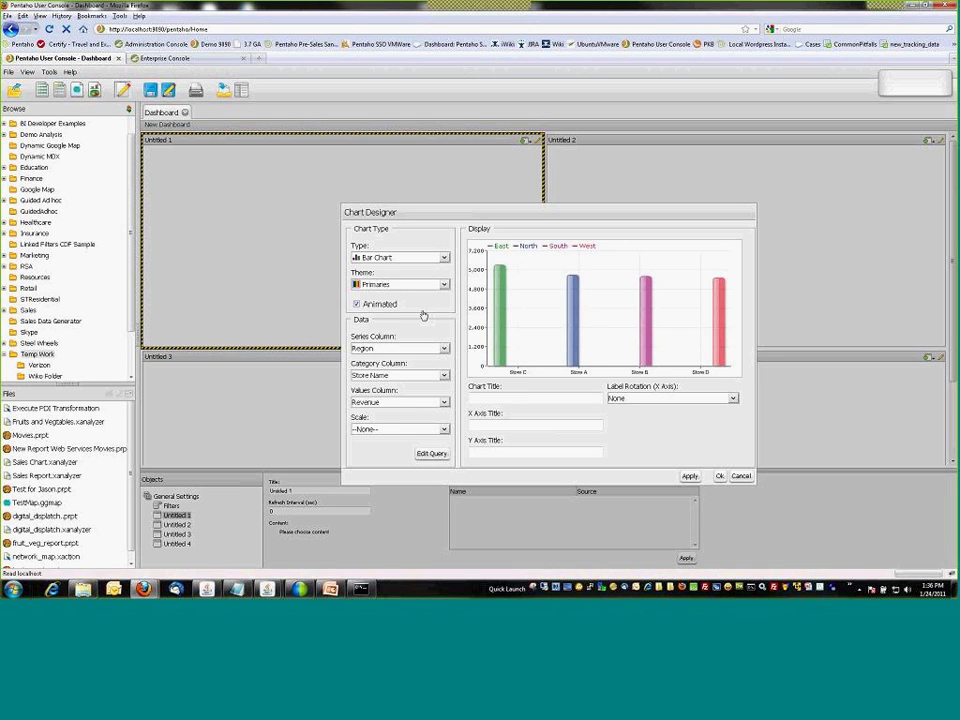
{"action": "left_click", "coordinate": [719, 476]}
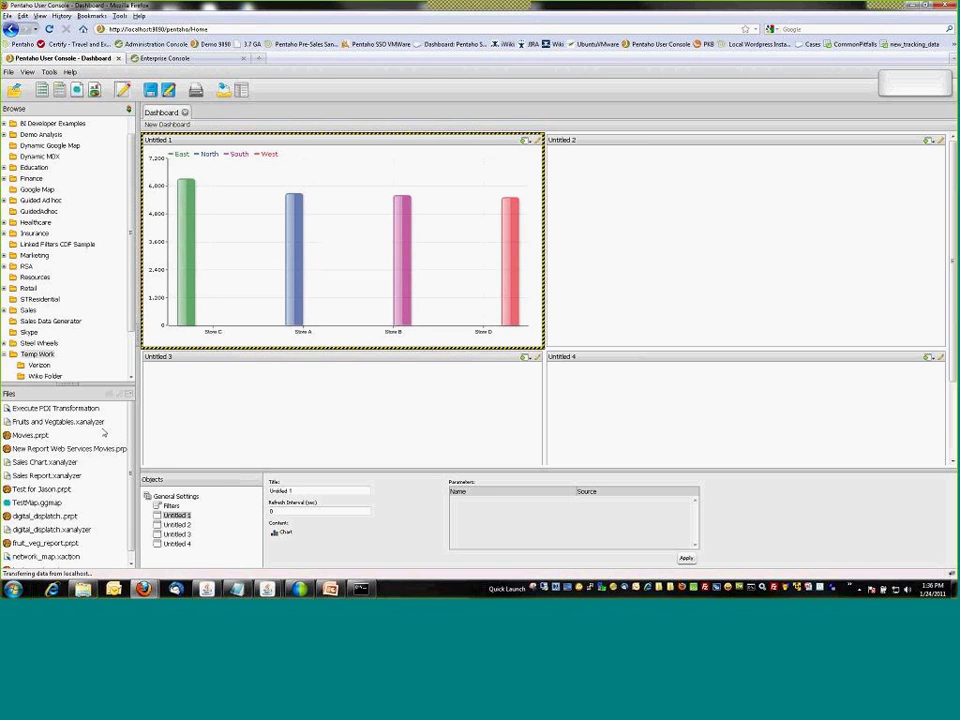
Place the Fruits and Vegtables.xanalyzer report in the dashboard's Untitled 2 panel
{"action": "left_click", "coordinate": [88, 425]}
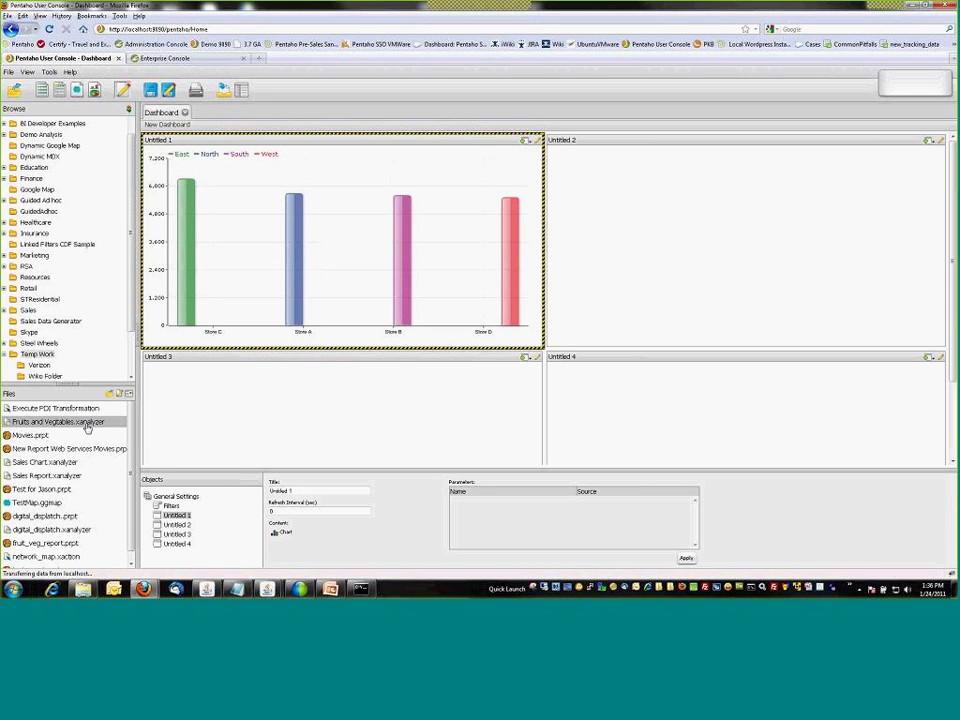
{"action": "double_click", "coordinate": [88, 425]}
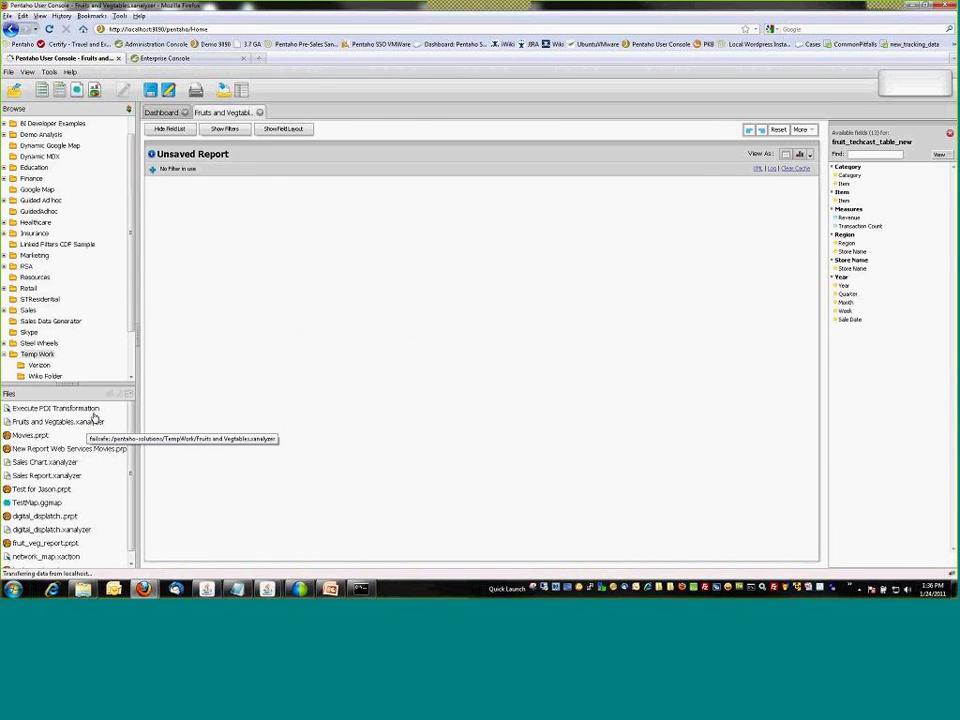
{"action": "left_click_drag", "start_coordinate": [71, 428], "coordinate": [694, 228]}
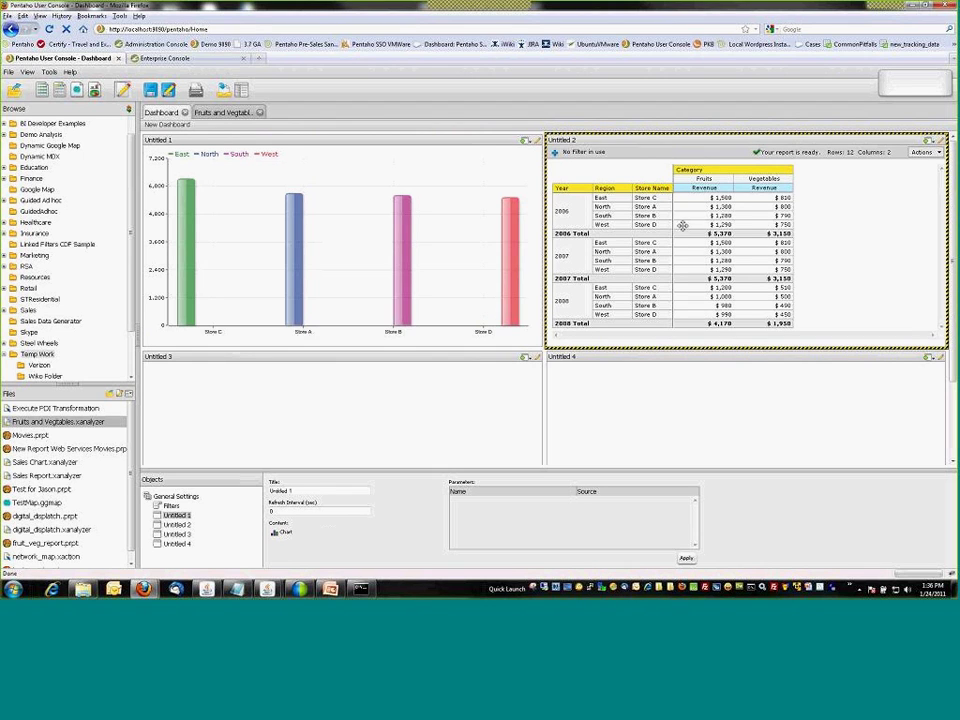
Place fruit_veg_report.prpt in the dashboard's Untitled 3 panel and leave the dashboard's edit mode
{"action": "left_click", "coordinate": [59, 544]}
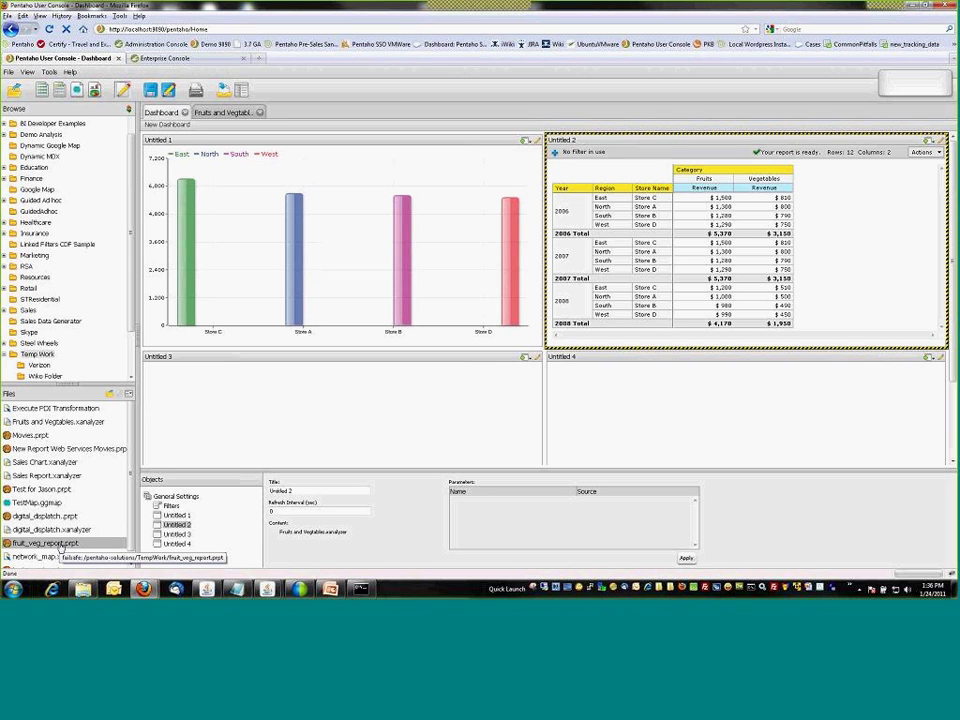
{"action": "left_click_drag", "start_coordinate": [75, 543], "coordinate": [195, 425]}
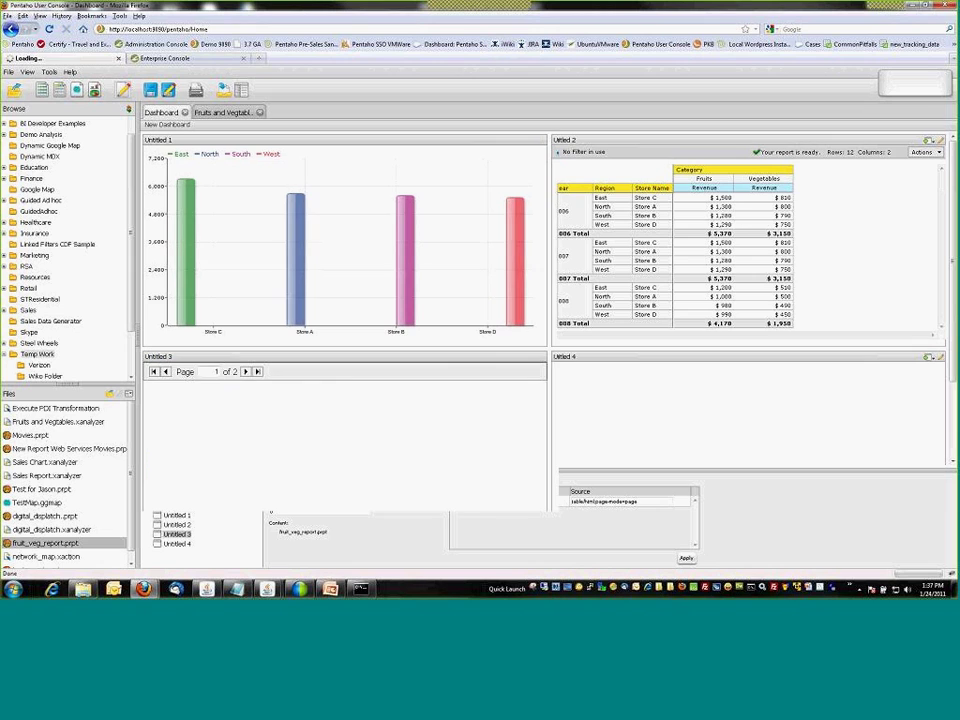
{"action": "left_click", "coordinate": [124, 90]}
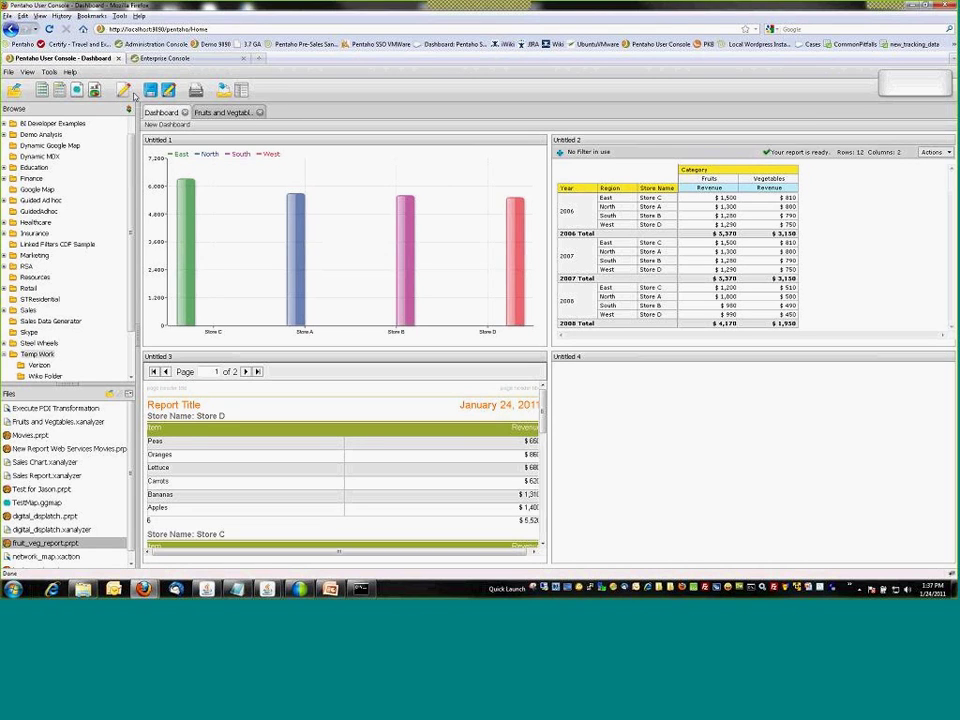
Switch to Spoon, review its Data Integration, Model and Visualize perspectives, and return to the dashboard in Firefox
{"action": "mouse_move", "coordinate": [322, 283]}
{"action": "mouse_move", "coordinate": [267, 588]}
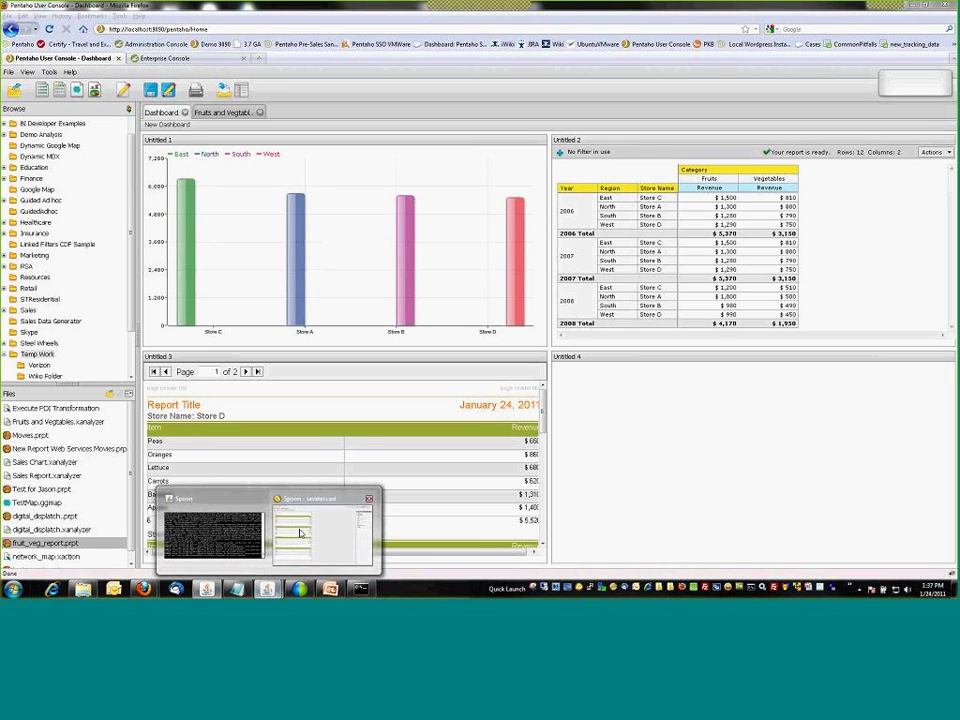
{"action": "left_click", "coordinate": [300, 533]}
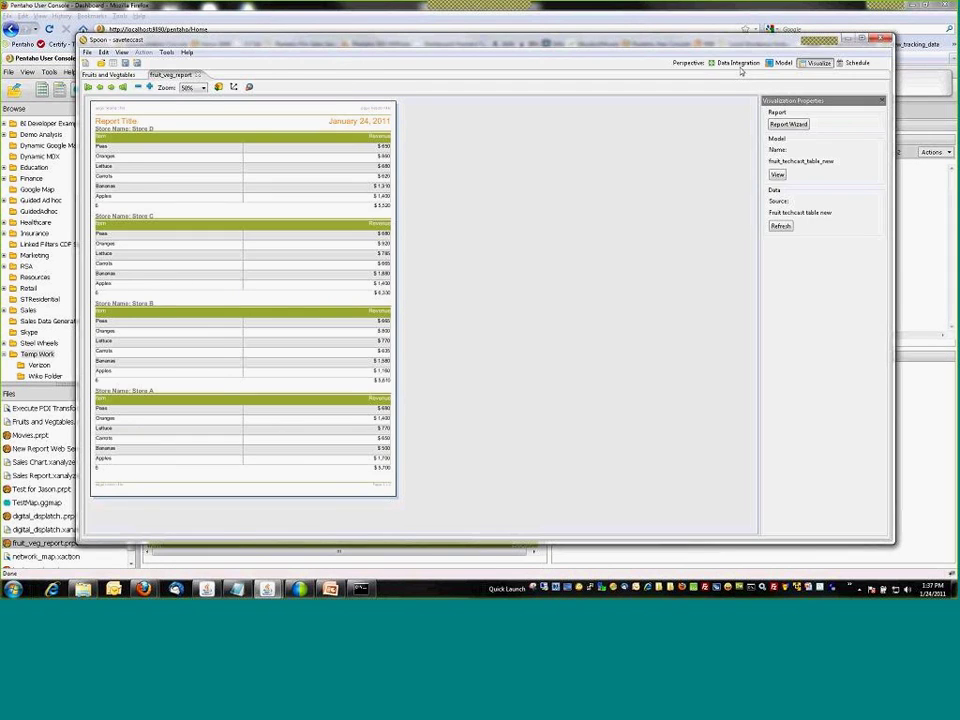
{"action": "left_click", "coordinate": [736, 63]}
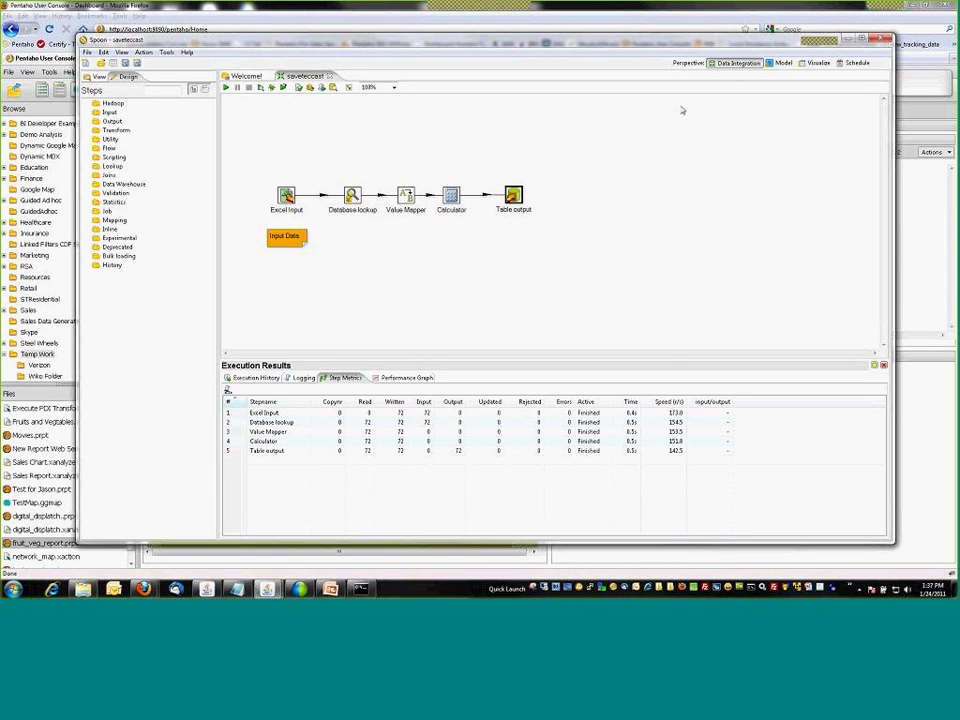
{"action": "left_click", "coordinate": [785, 64]}
{"action": "left_click", "coordinate": [810, 64]}
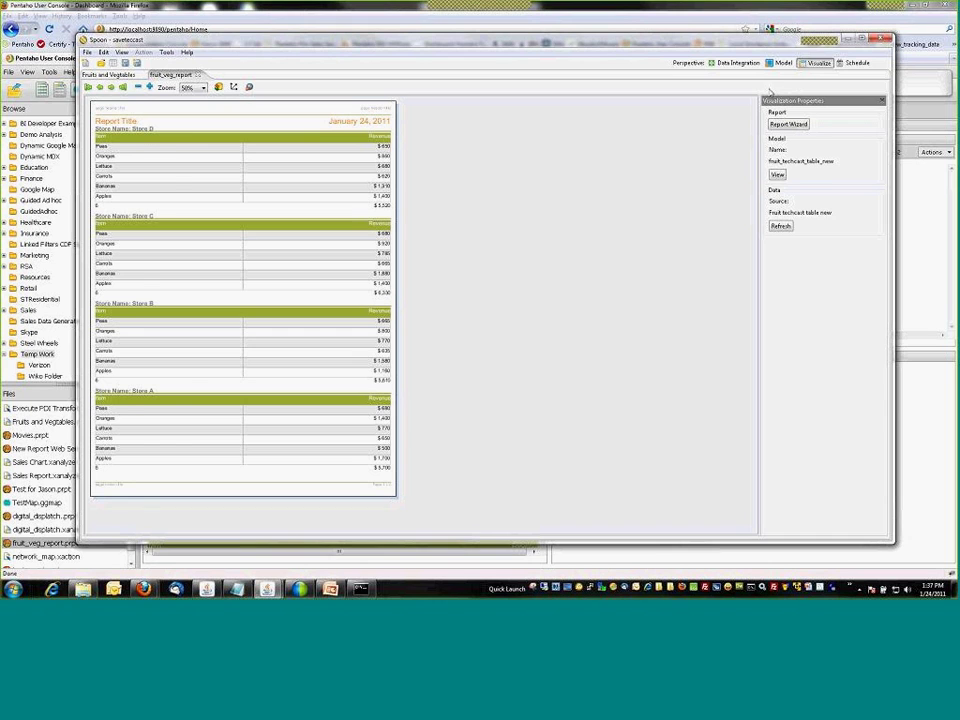
{"action": "key", "text": "alt+Tab"}
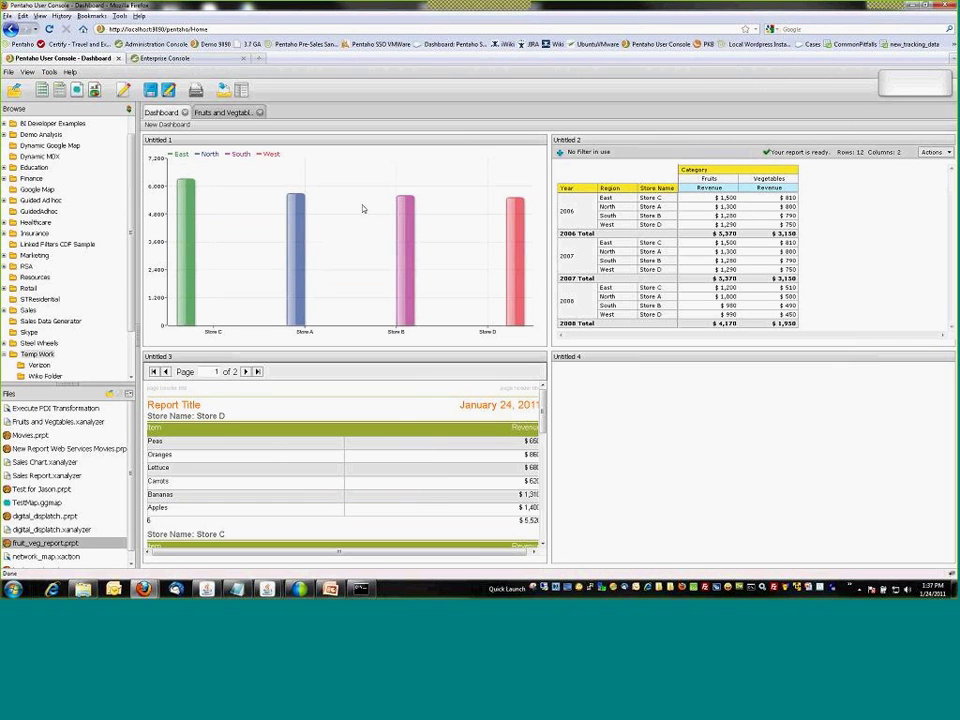
Close the open dashboard and the Fruits and Vegtables report
{"action": "mouse_move", "coordinate": [363, 208]}
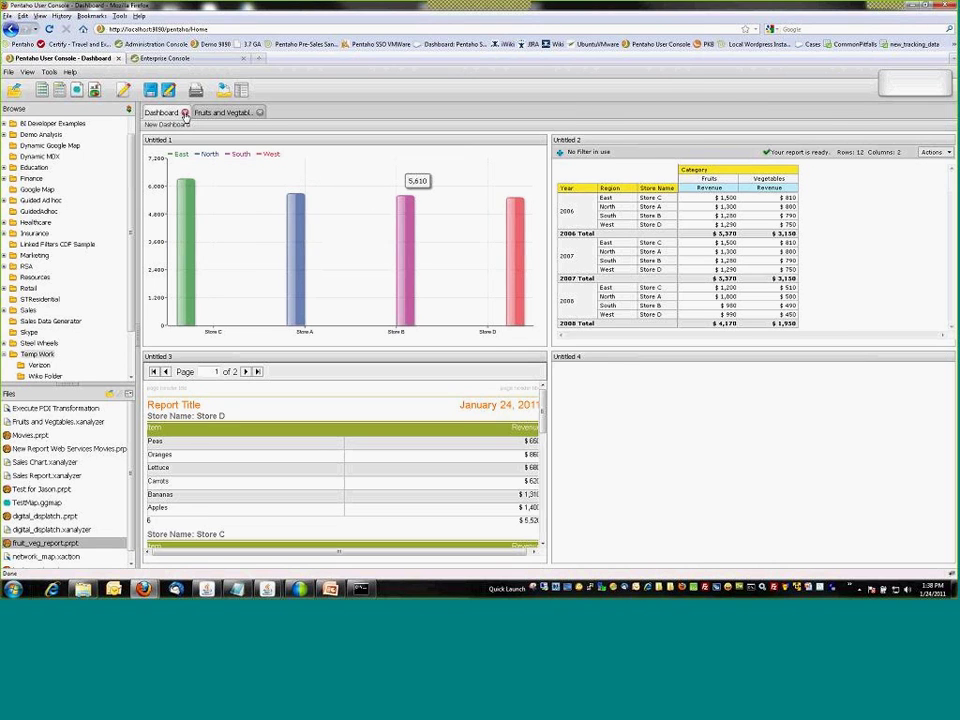
{"action": "left_click", "coordinate": [184, 113]}
{"action": "left_click", "coordinate": [208, 113]}
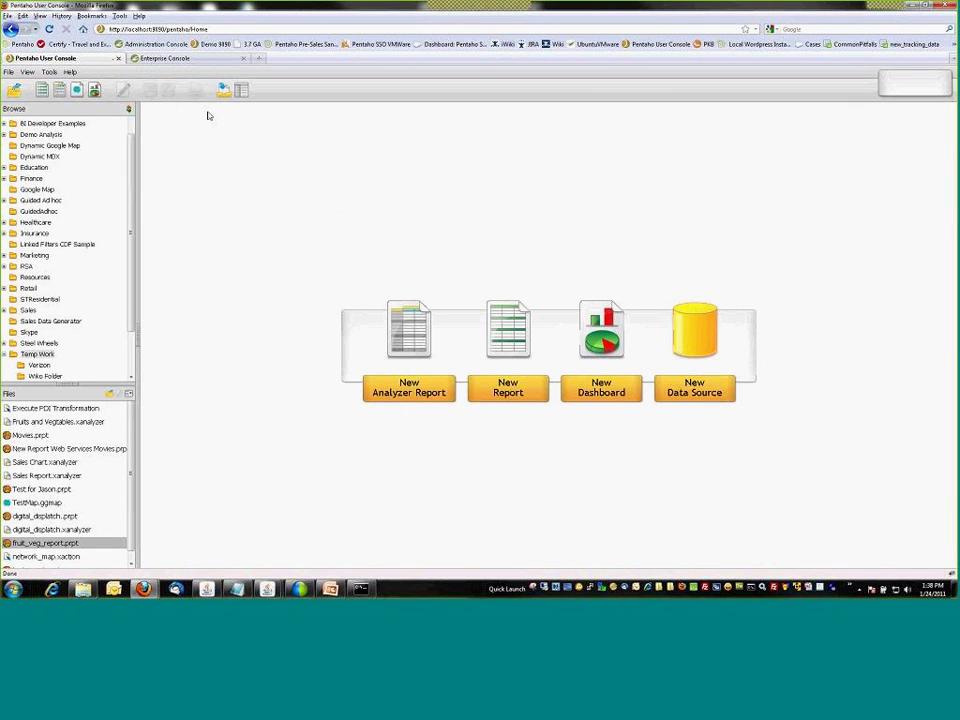
Create a new data source and name it MyFinanceDta
{"action": "left_click", "coordinate": [694, 392]}
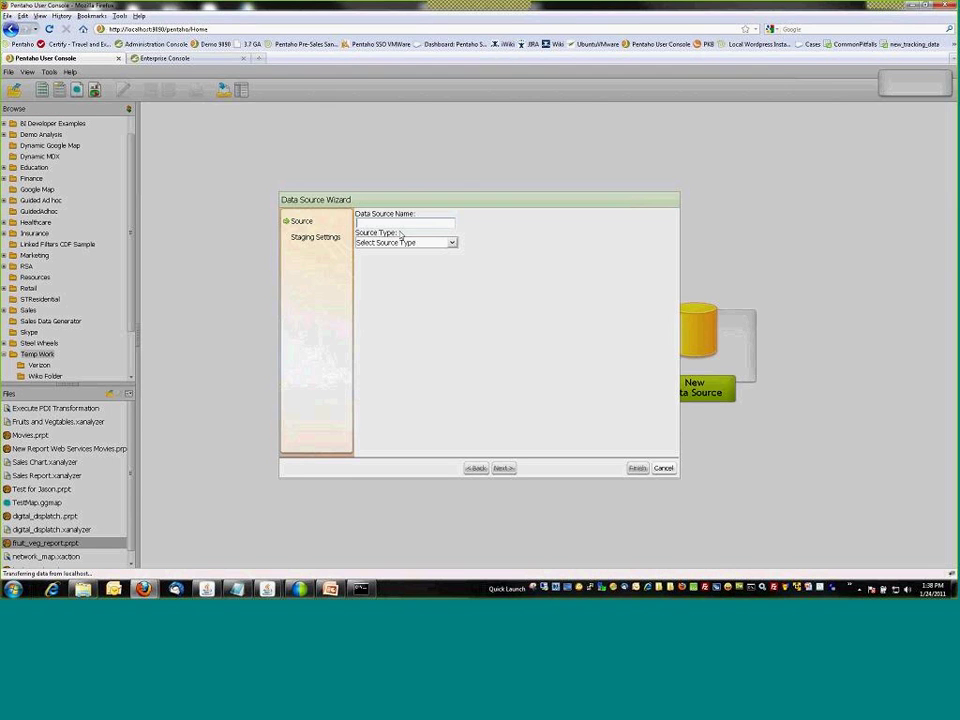
{"action": "left_click", "coordinate": [453, 244]}
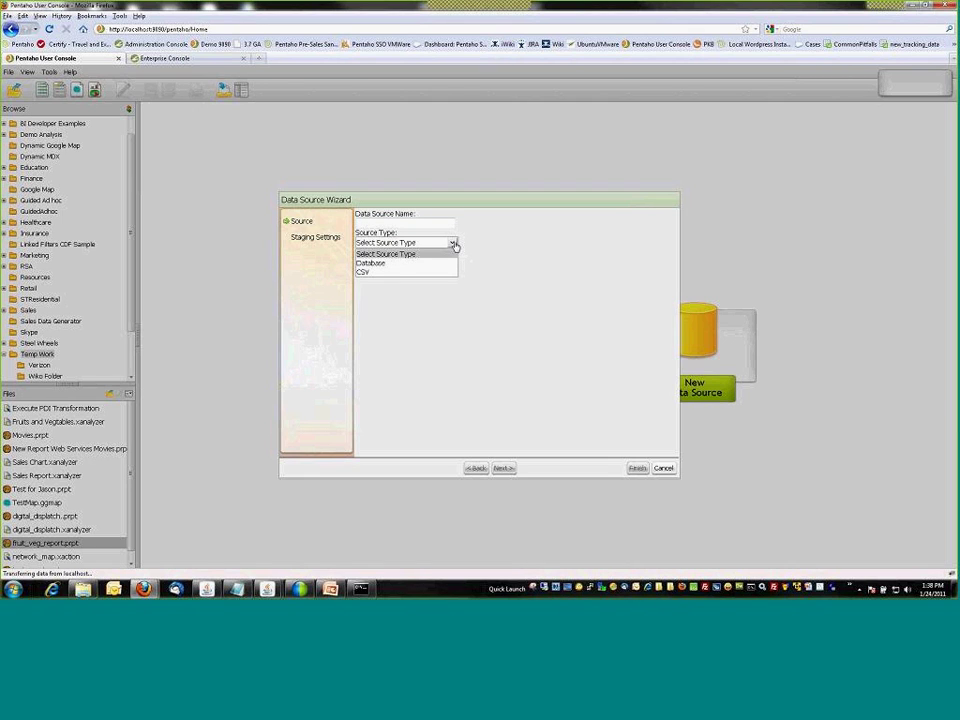
{"action": "left_click", "coordinate": [423, 222]}
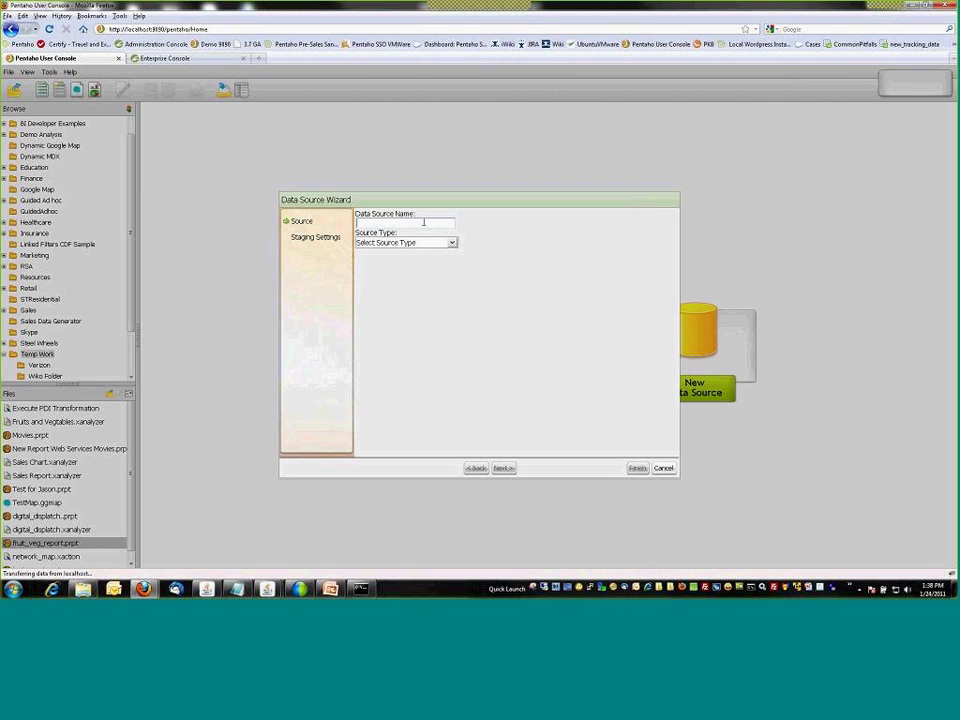
{"action": "type", "text": "MyFinanceDta"}
Try Database as the source type with the Finance connection
{"action": "left_click", "coordinate": [452, 243]}
{"action": "left_click", "coordinate": [409, 262]}
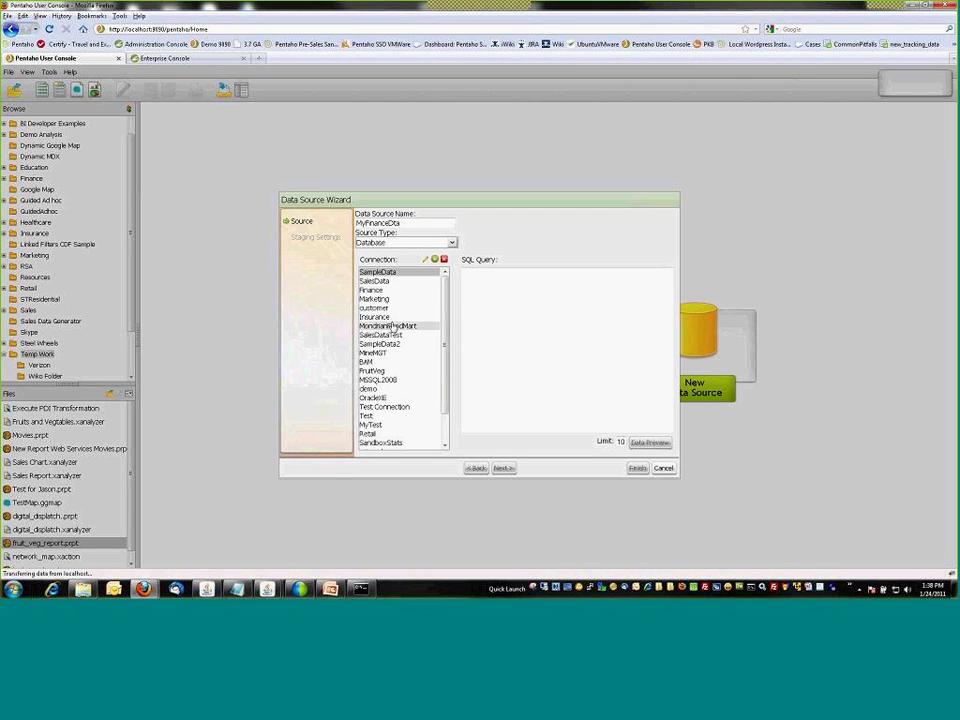
{"action": "left_click", "coordinate": [385, 290]}
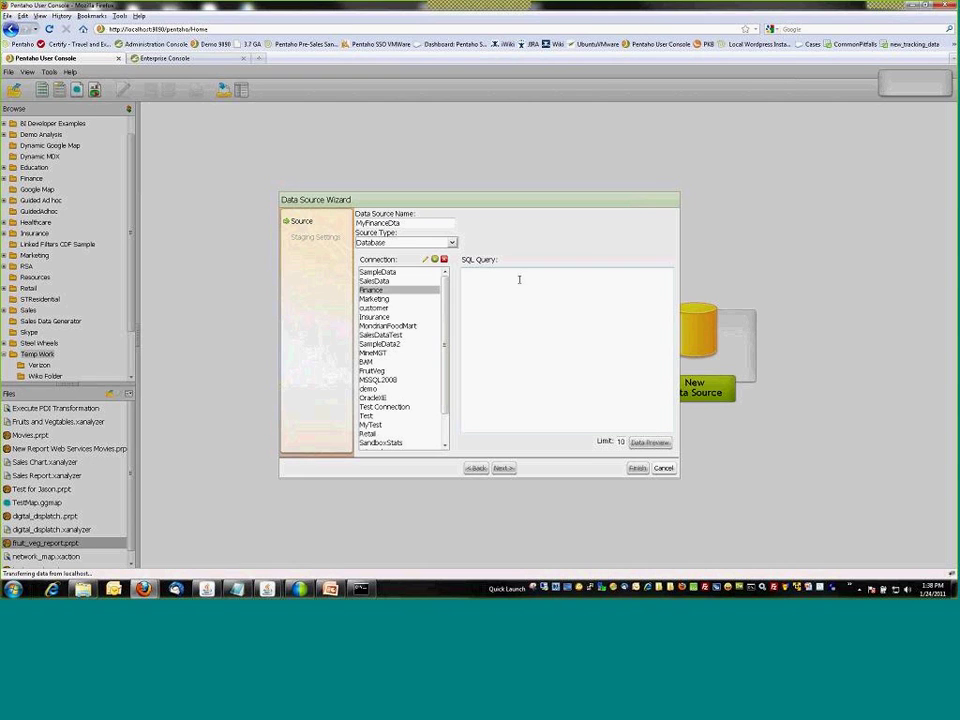
Set the source type to CSV and start browsing for the file to import
{"action": "left_click", "coordinate": [452, 243]}
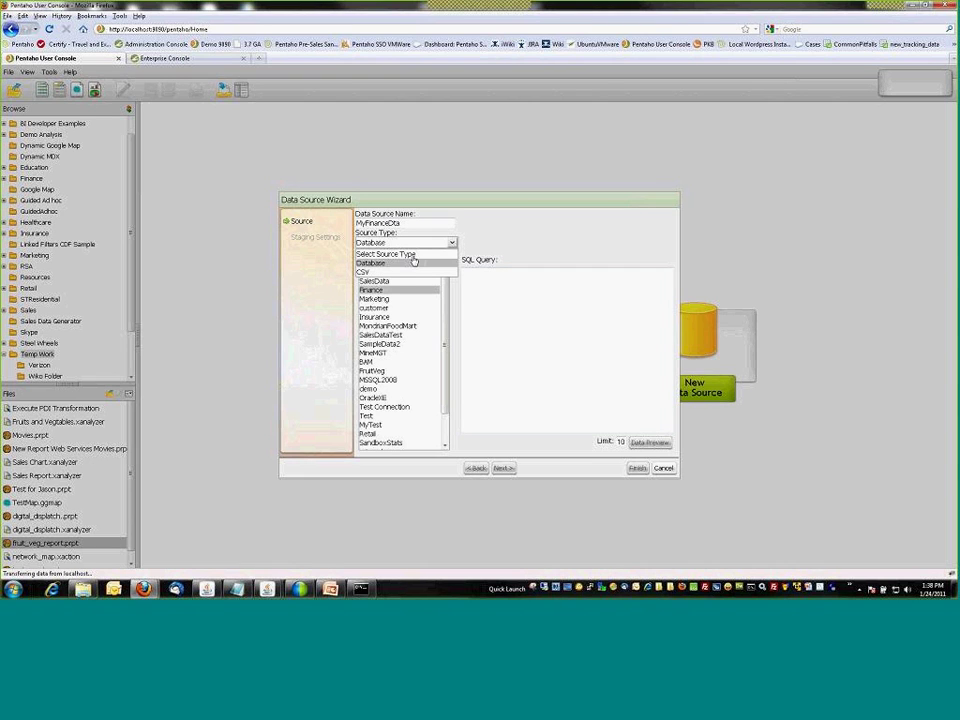
{"action": "left_click", "coordinate": [394, 272]}
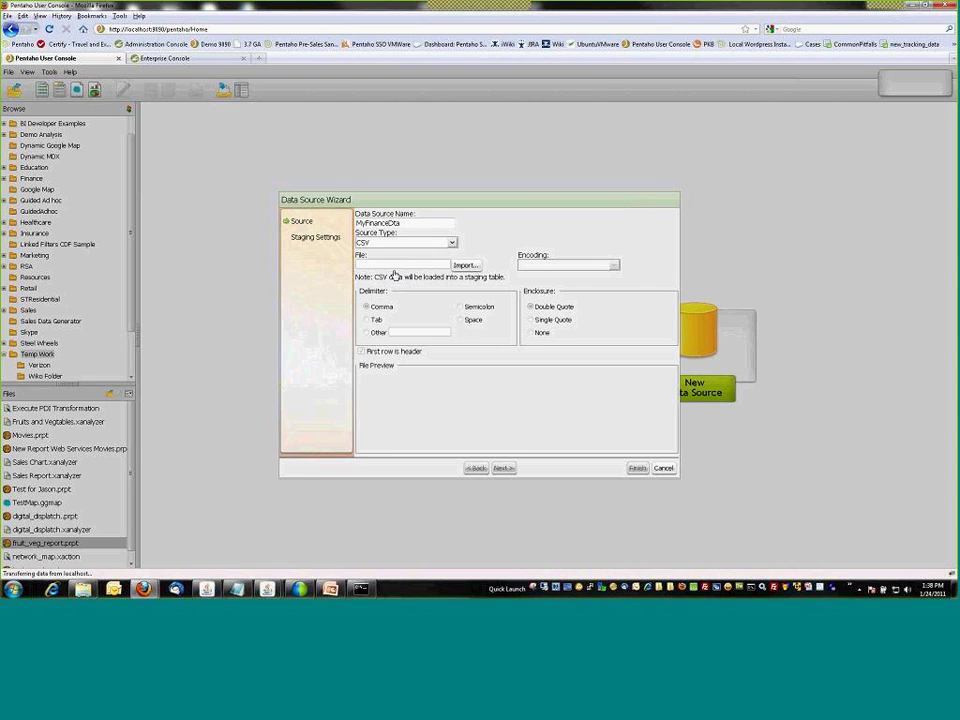
{"action": "left_click", "coordinate": [466, 266]}
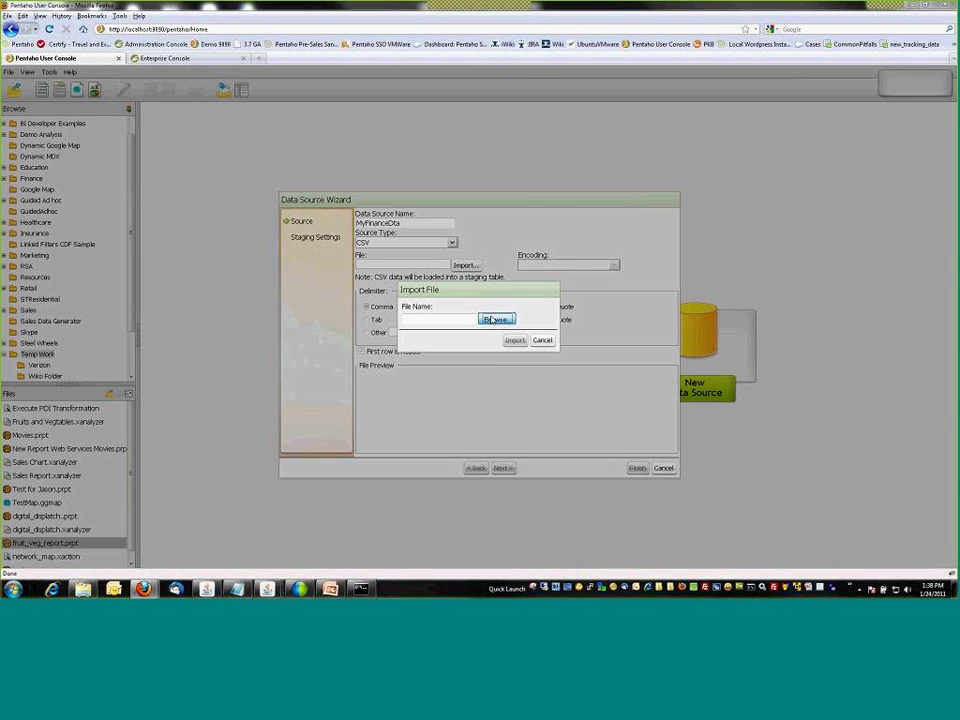
{"action": "left_click", "coordinate": [493, 319]}
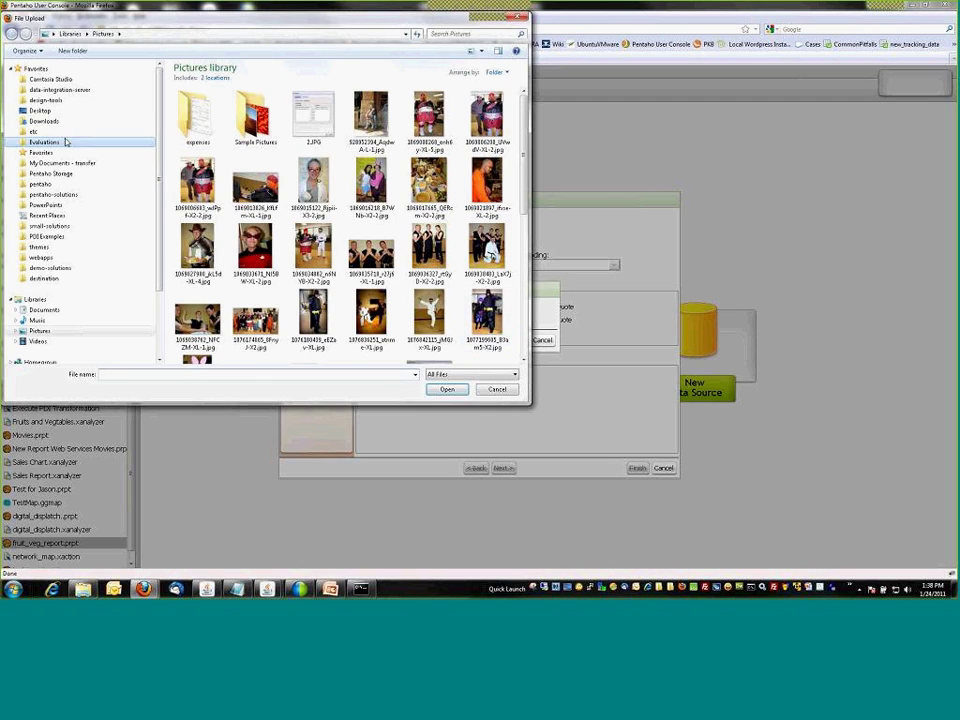
Browse to the destination folder inside the FTP folder on drive C
{"action": "left_click", "coordinate": [66, 142]}
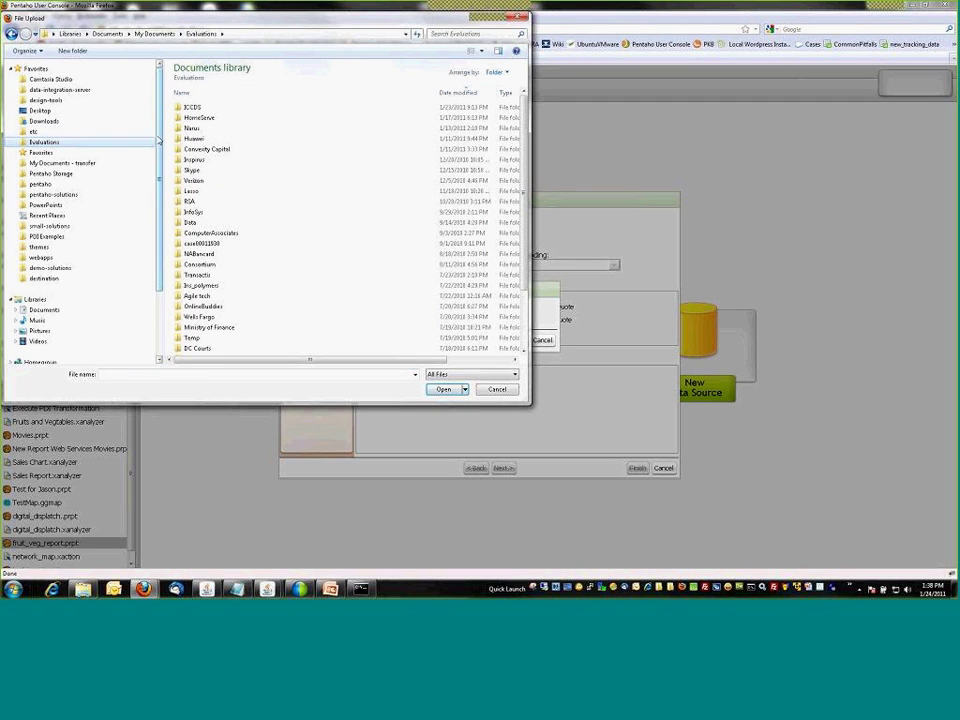
{"action": "scroll", "coordinate": [157, 150], "scroll_direction": "down", "scroll_amount": 2}
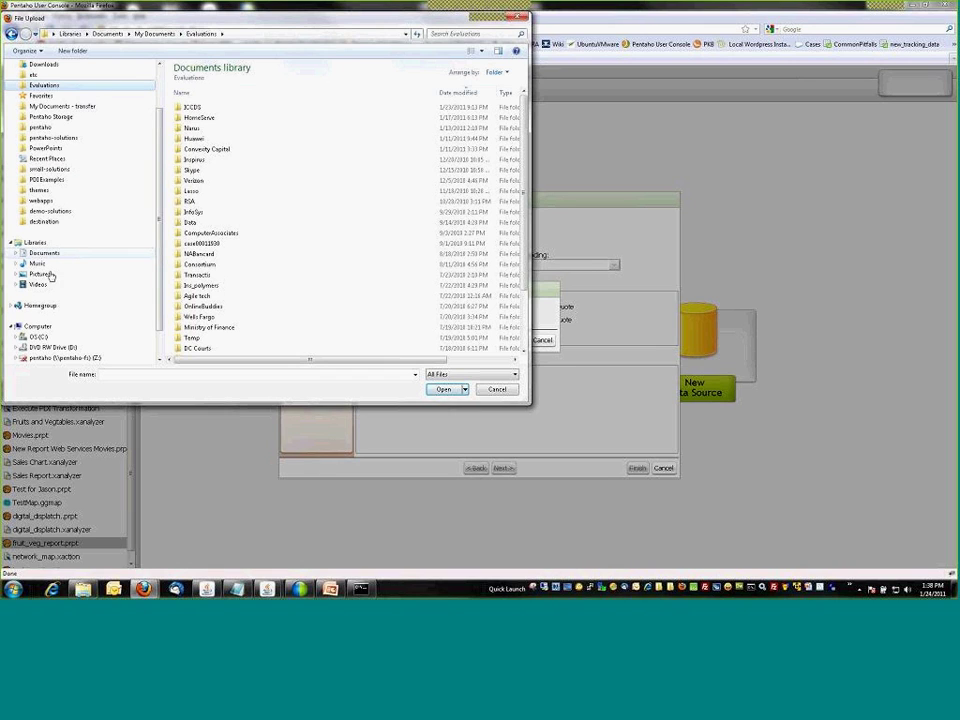
{"action": "left_click", "coordinate": [36, 337]}
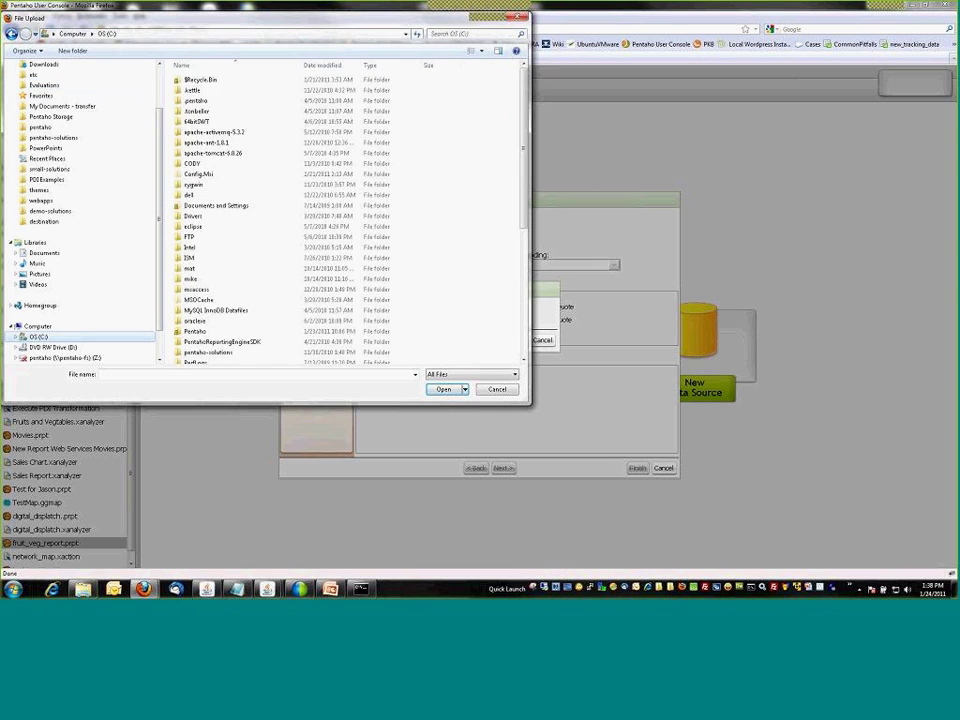
{"action": "scroll", "coordinate": [513, 231], "scroll_direction": "down", "scroll_amount": 5}
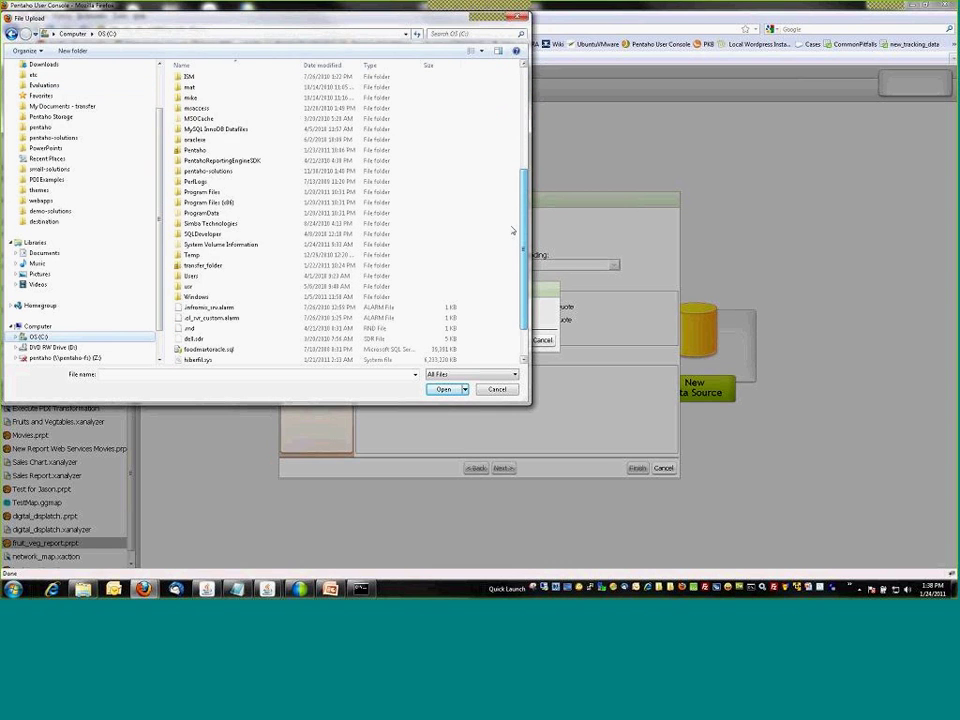
{"action": "scroll", "coordinate": [513, 231], "scroll_direction": "down", "scroll_amount": 1}
{"action": "scroll", "coordinate": [86, 274], "scroll_direction": "down", "scroll_amount": 1}
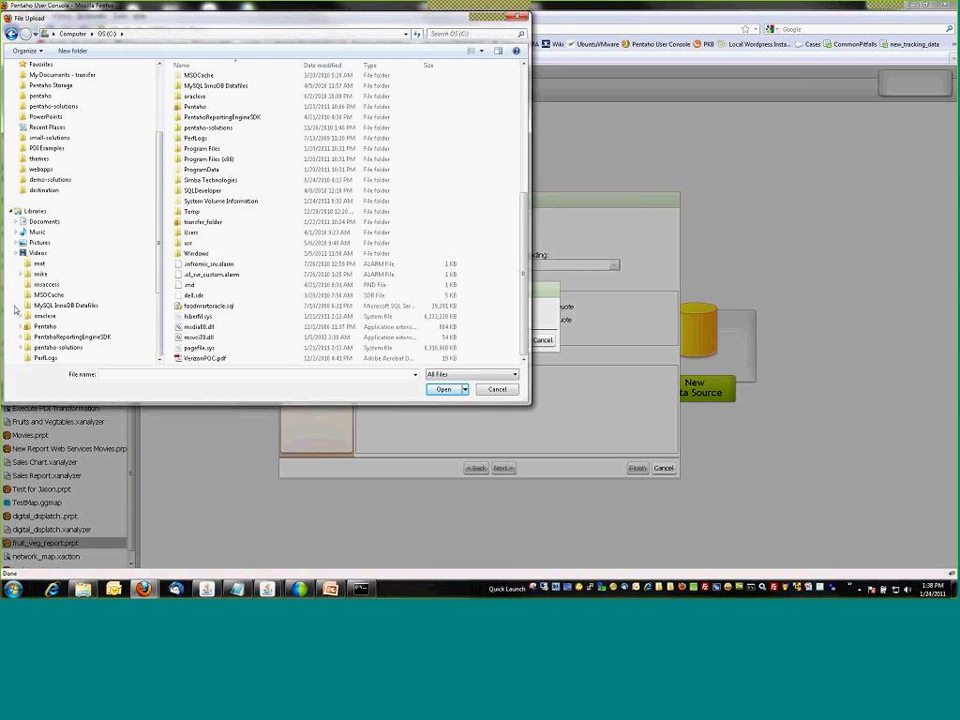
{"action": "scroll", "coordinate": [30, 280], "scroll_direction": "up", "scroll_amount": 2}
{"action": "scroll", "coordinate": [53, 264], "scroll_direction": "down", "scroll_amount": 1}
{"action": "scroll", "coordinate": [60, 258], "scroll_direction": "down", "scroll_amount": 5}
{"action": "left_click", "coordinate": [40, 253]}
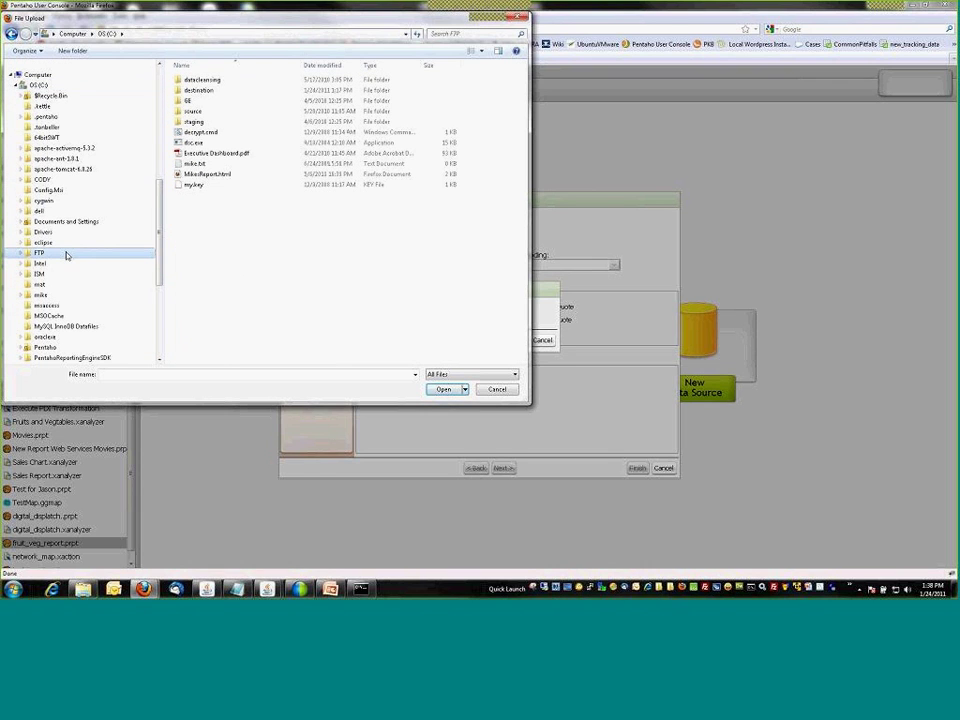
{"action": "double_click", "coordinate": [216, 91]}
Choose mynewfile.csv in the destination folder and import it into the data source
{"action": "scroll", "coordinate": [260, 203], "scroll_direction": "down", "scroll_amount": 1}
{"action": "scroll", "coordinate": [259, 220], "scroll_direction": "down", "scroll_amount": 1}
{"action": "scroll", "coordinate": [252, 215], "scroll_direction": "up", "scroll_amount": 3}
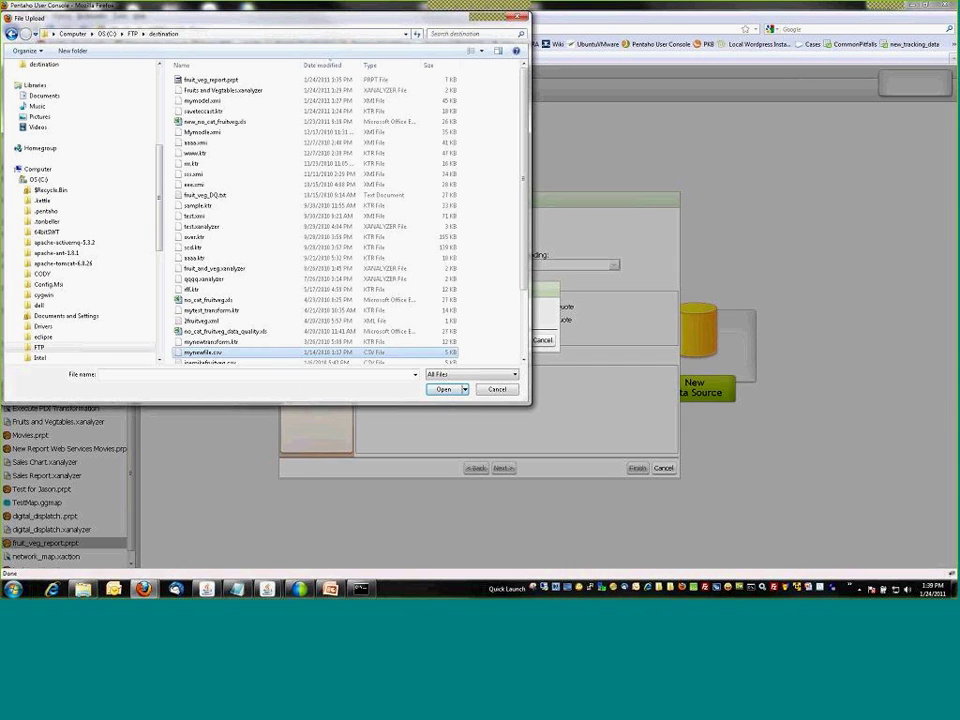
{"action": "double_click", "coordinate": [223, 355]}
{"action": "left_click", "coordinate": [514, 341]}
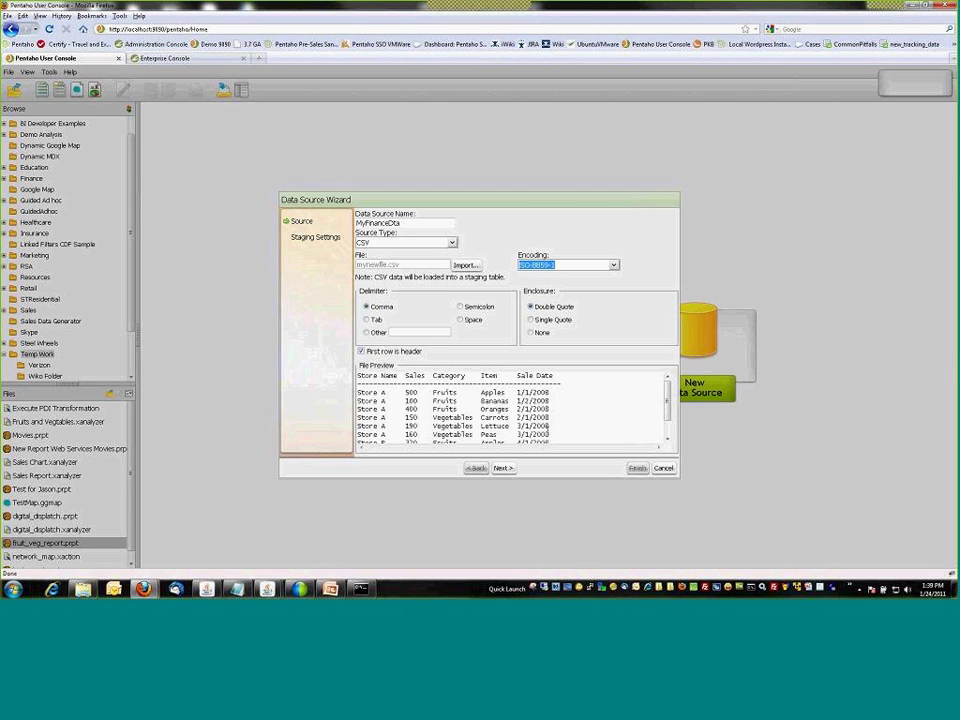
Finish the data source with the proposed staging columns and choose to customize the model now
{"action": "left_click", "coordinate": [504, 468]}
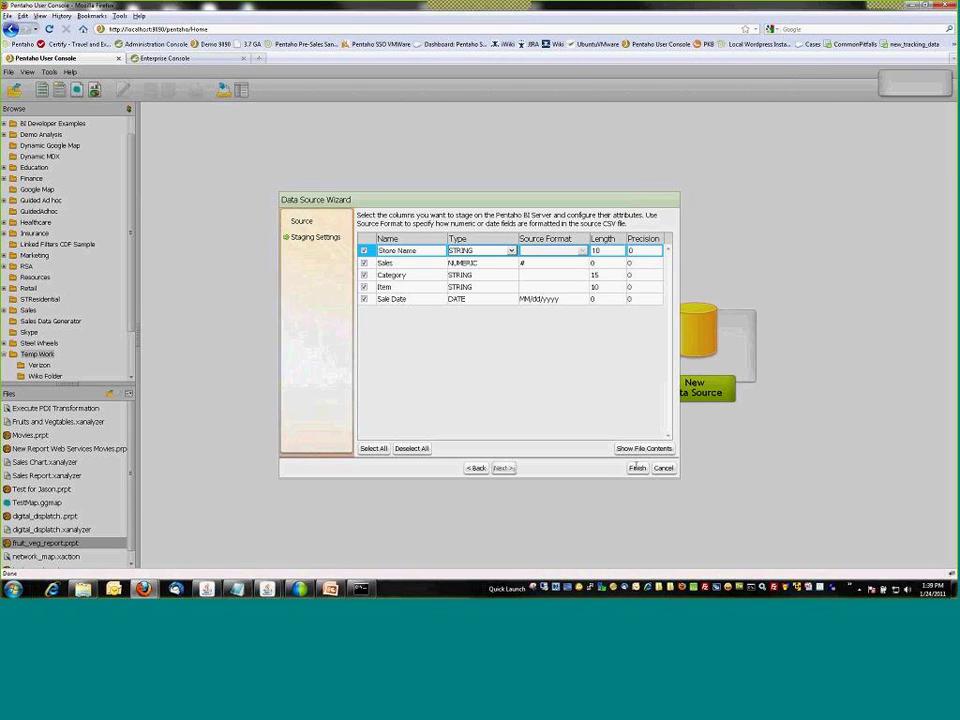
{"action": "left_click", "coordinate": [636, 467]}
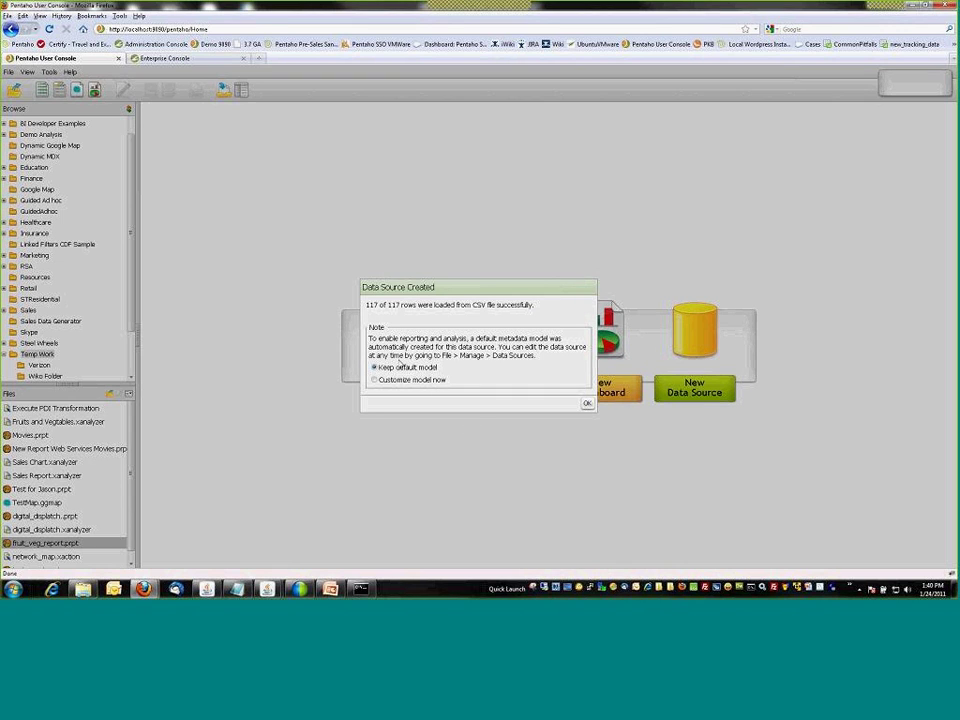
{"action": "left_click", "coordinate": [374, 382]}
{"action": "left_click", "coordinate": [587, 403]}
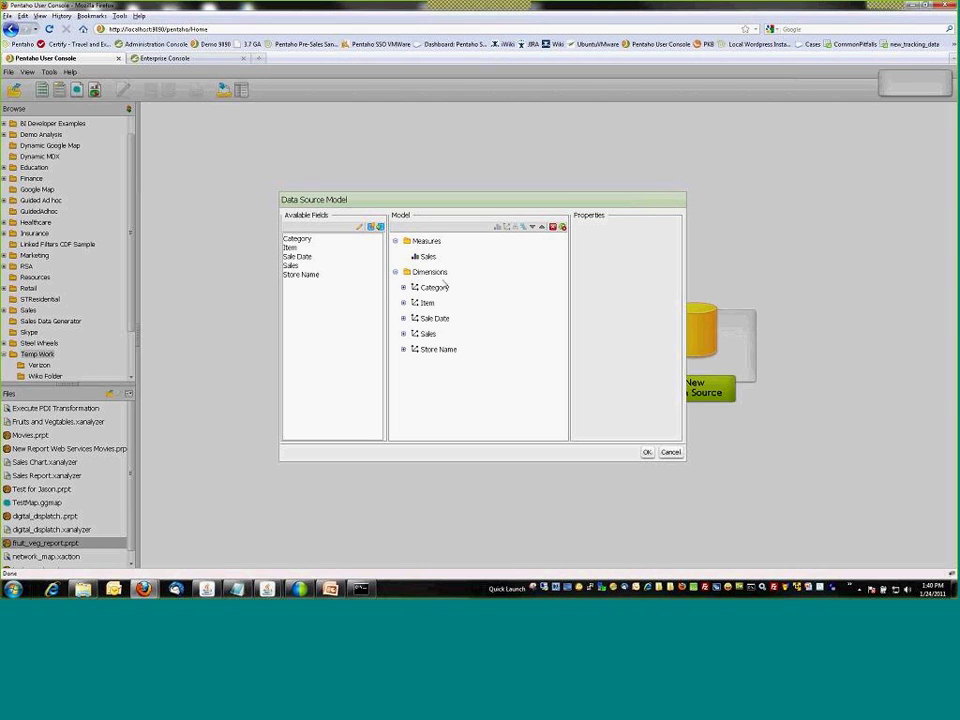
Add the Sale Date field as a measure and give it the display name Transaction Count
{"action": "left_click", "coordinate": [419, 256]}
{"action": "left_click_drag", "start_coordinate": [419, 256], "coordinate": [439, 258]}
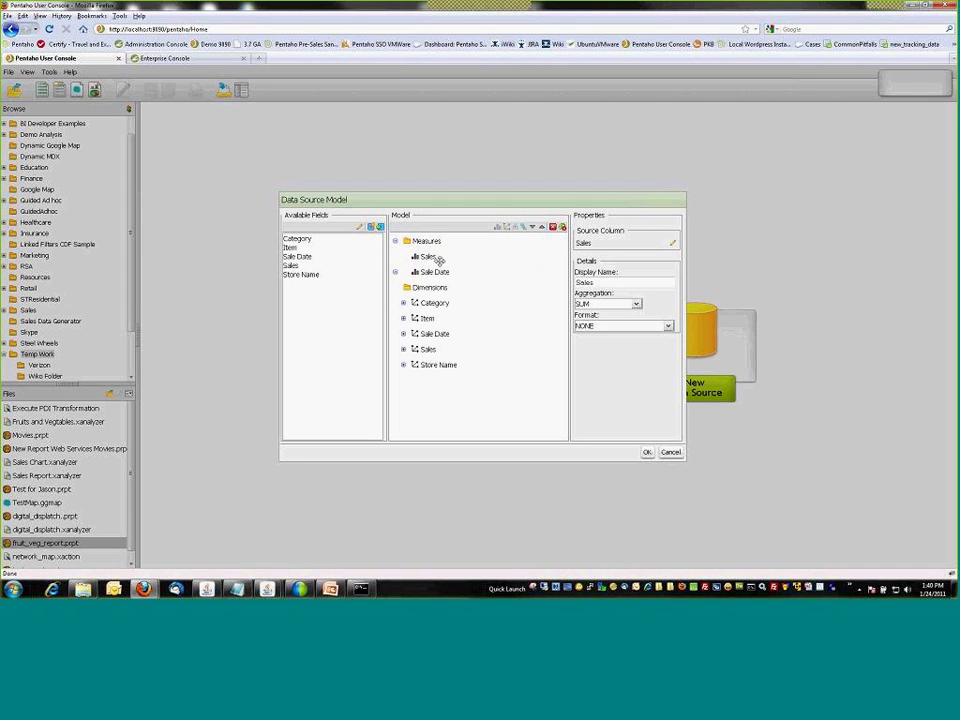
{"action": "left_click", "coordinate": [436, 272]}
{"action": "left_click_drag", "start_coordinate": [618, 282], "coordinate": [553, 284]}
{"action": "type", "text": "Transact"}
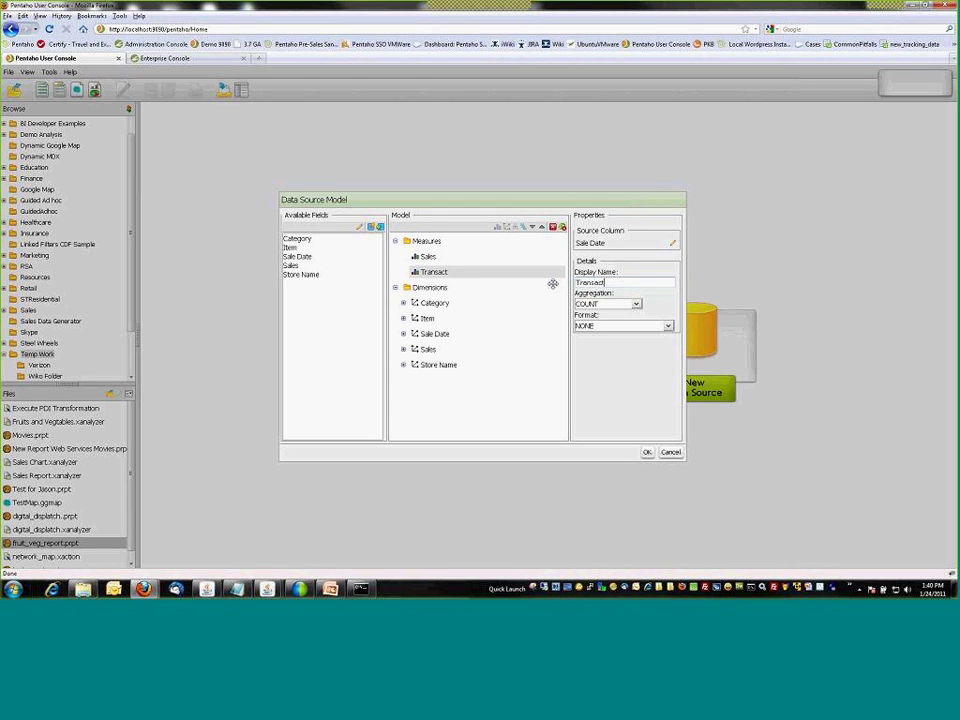
{"action": "type", "text": "ion Count"}
Rename the Sales measure to Revenue and give it the whole-dollar currency format \$ #,###;(\$ #,###)
{"action": "left_click", "coordinate": [426, 257]}
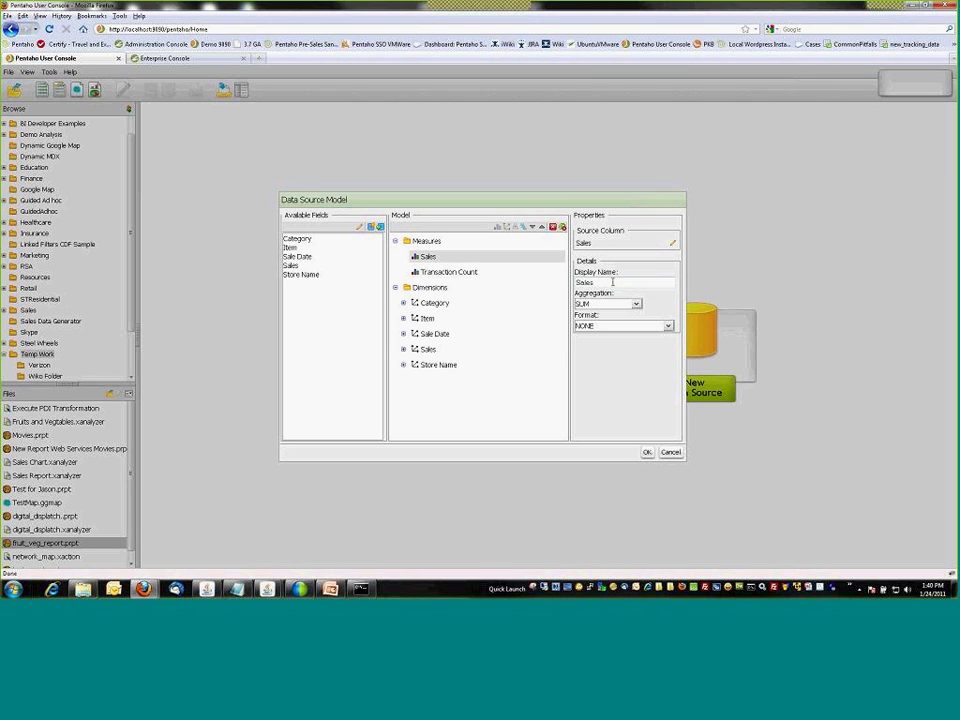
{"action": "left_click_drag", "start_coordinate": [613, 283], "coordinate": [561, 285]}
{"action": "type", "text": "Revenue"}
{"action": "left_click", "coordinate": [640, 326]}
{"action": "left_click", "coordinate": [628, 364]}
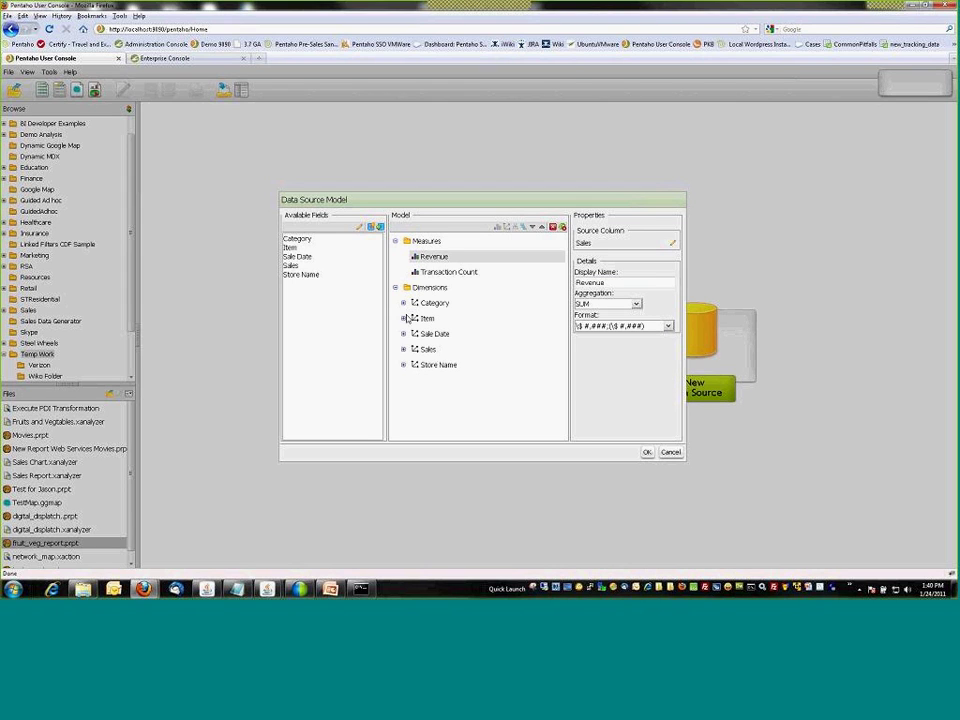
Remove the Sales dimension from the data source model
{"action": "left_click", "coordinate": [427, 349]}
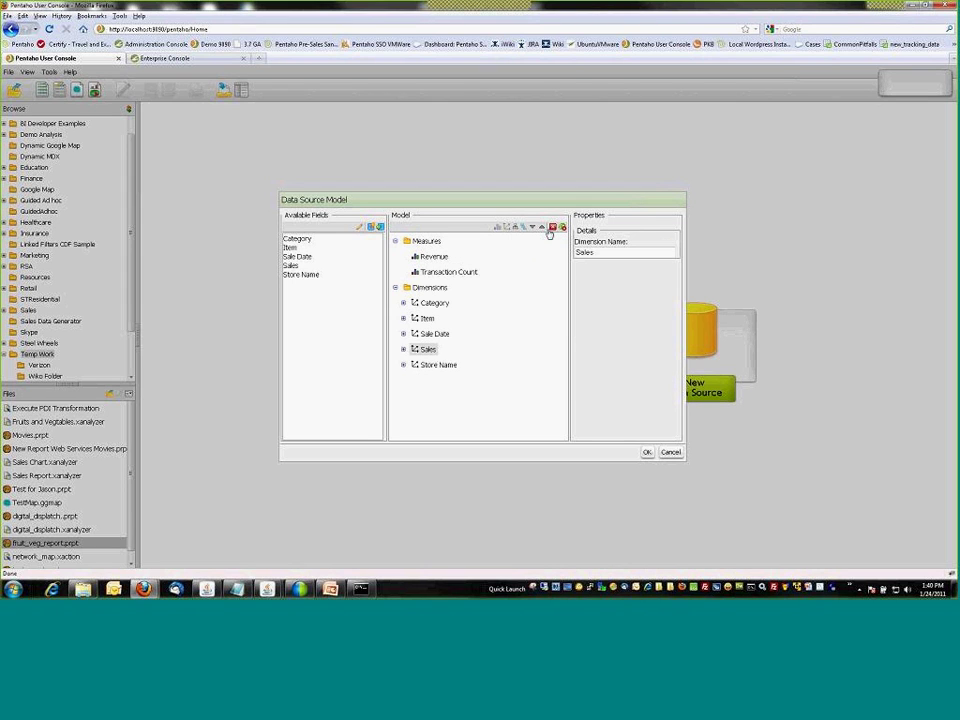
{"action": "left_click", "coordinate": [551, 228]}
Expand the Store Name, Item and Category dimensions to review their hierarchies, and accept the customized model
{"action": "left_click", "coordinate": [403, 334]}
{"action": "left_click", "coordinate": [403, 334]}
{"action": "left_click", "coordinate": [403, 349]}
{"action": "left_click", "coordinate": [403, 318]}
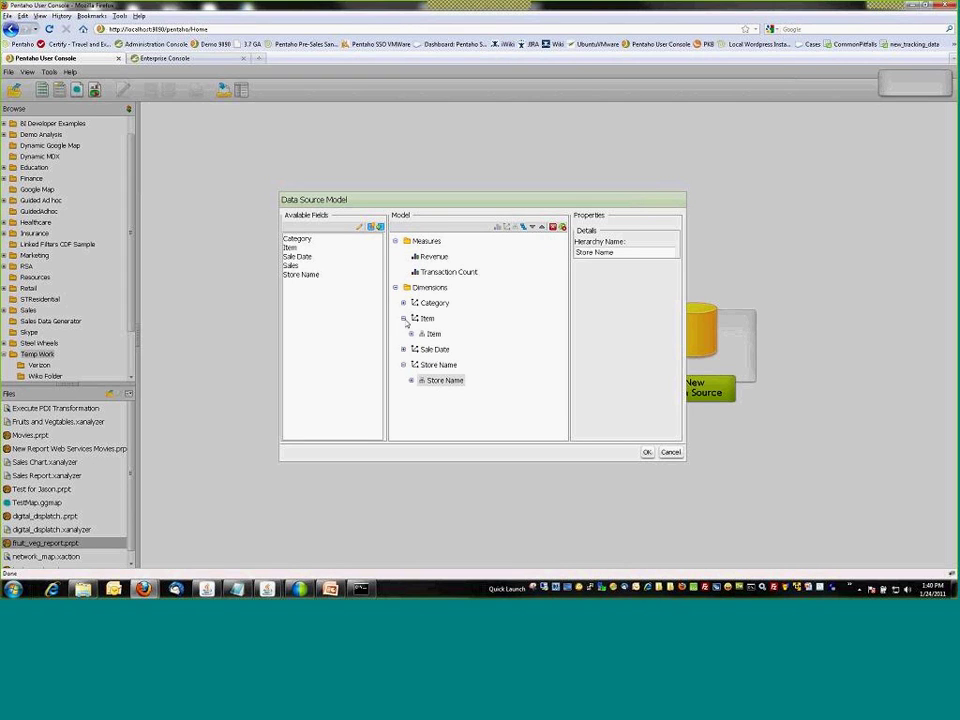
{"action": "left_click", "coordinate": [403, 303]}
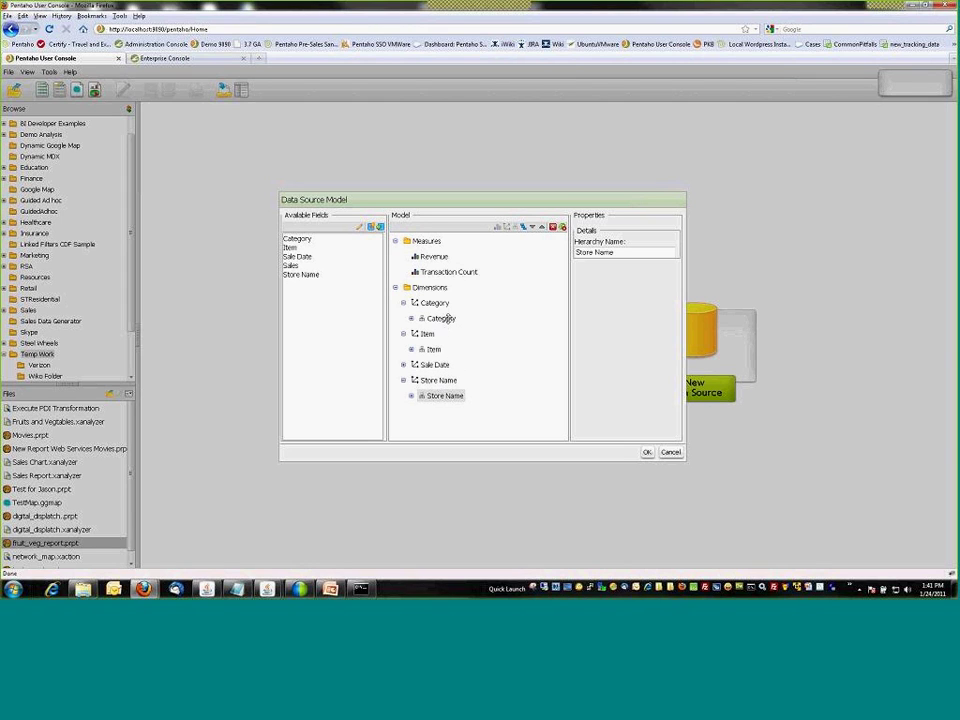
{"action": "left_click", "coordinate": [647, 453]}
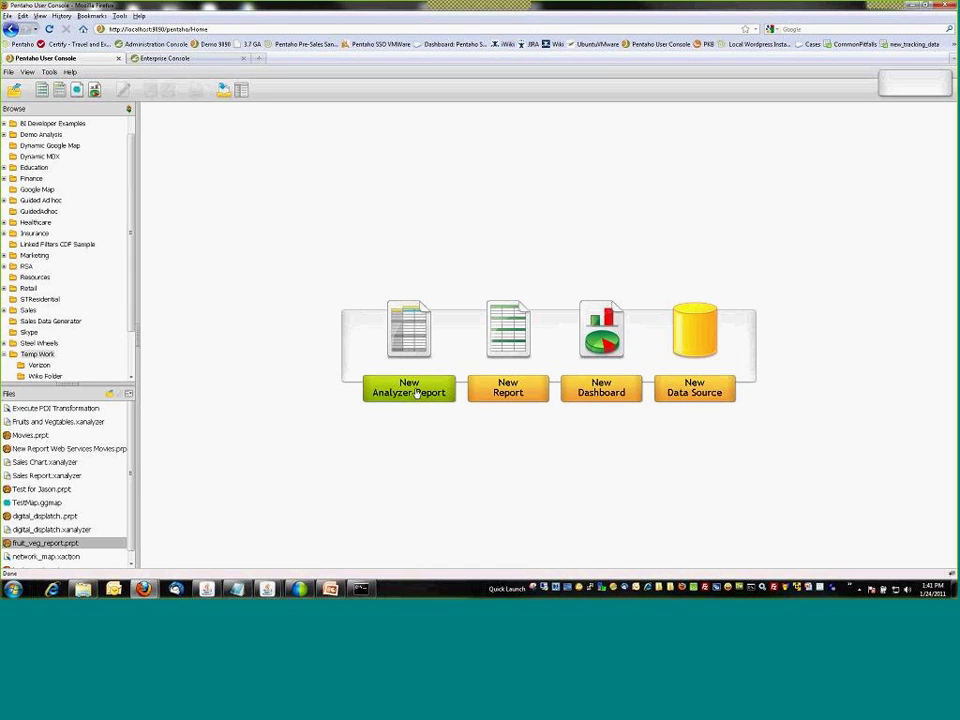
Start a new Analyzer report and look through the list of data sources offered for it
{"action": "left_click", "coordinate": [417, 393]}
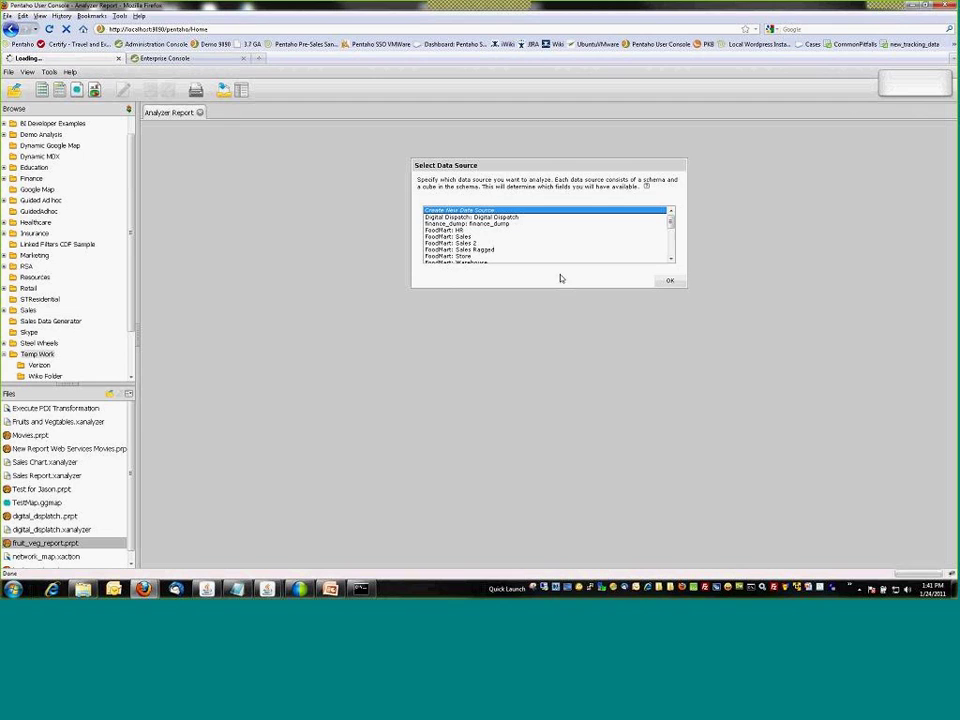
{"action": "scroll", "coordinate": [672, 233], "scroll_direction": "down", "scroll_amount": 1}
{"action": "scroll", "coordinate": [672, 233], "scroll_direction": "down", "scroll_amount": 2}
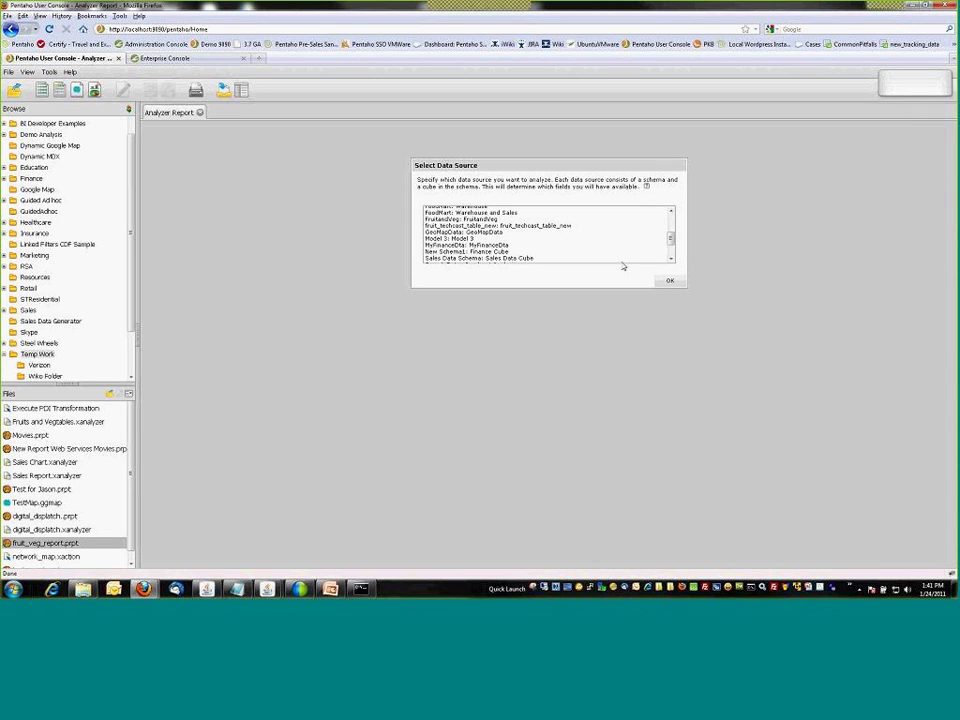
{"action": "left_click", "coordinate": [673, 259]}
{"action": "left_click_drag", "start_coordinate": [671, 247], "coordinate": [671, 219]}
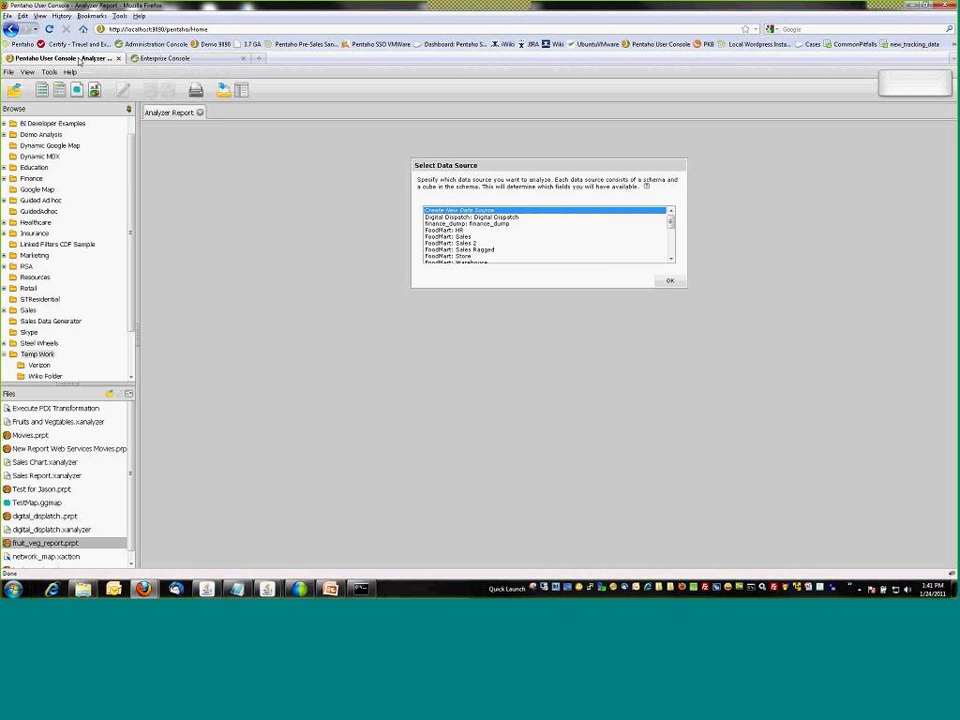
Open the data source manager from the console, look through the available data sources and close it
{"action": "left_click", "coordinate": [8, 72]}
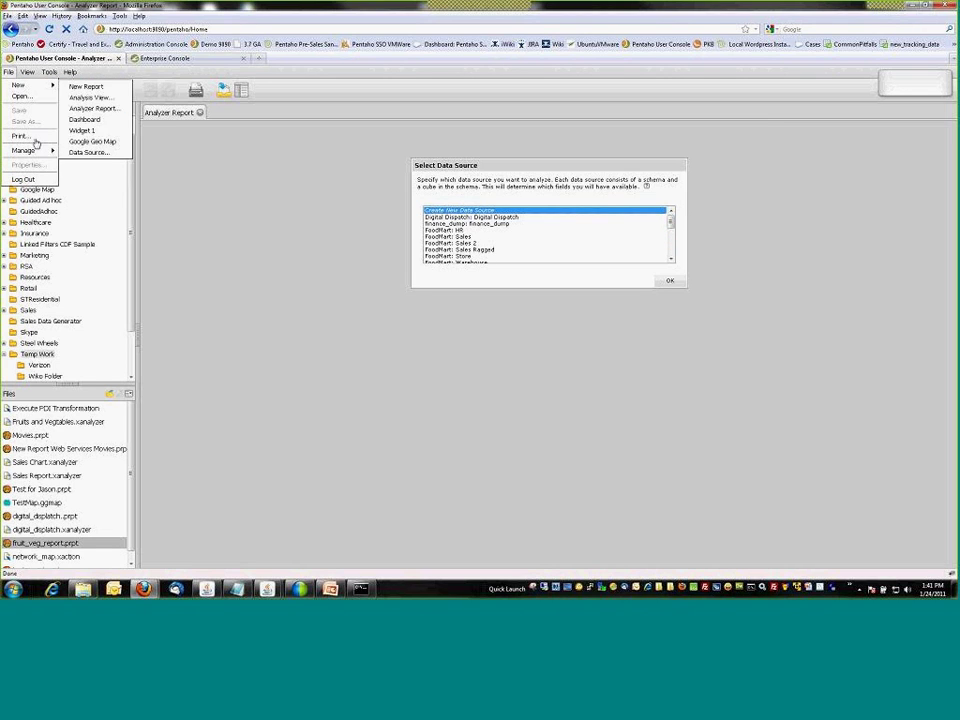
{"action": "left_click", "coordinate": [86, 189]}
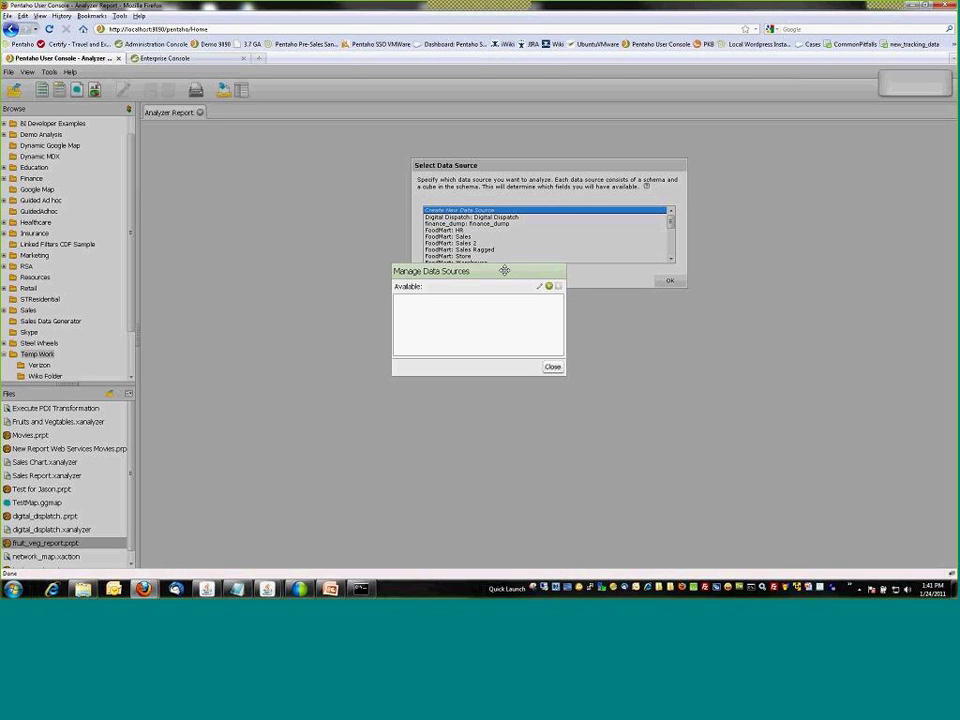
{"action": "left_click_drag", "start_coordinate": [504, 270], "coordinate": [470, 313]}
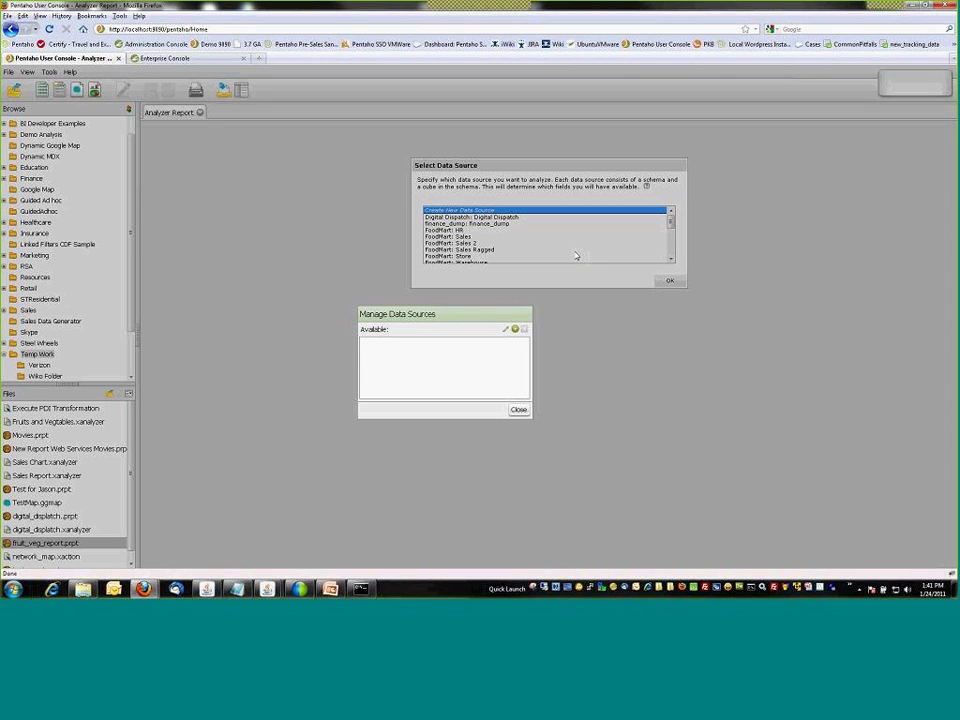
{"action": "left_click_drag", "start_coordinate": [525, 360], "coordinate": [526, 386]}
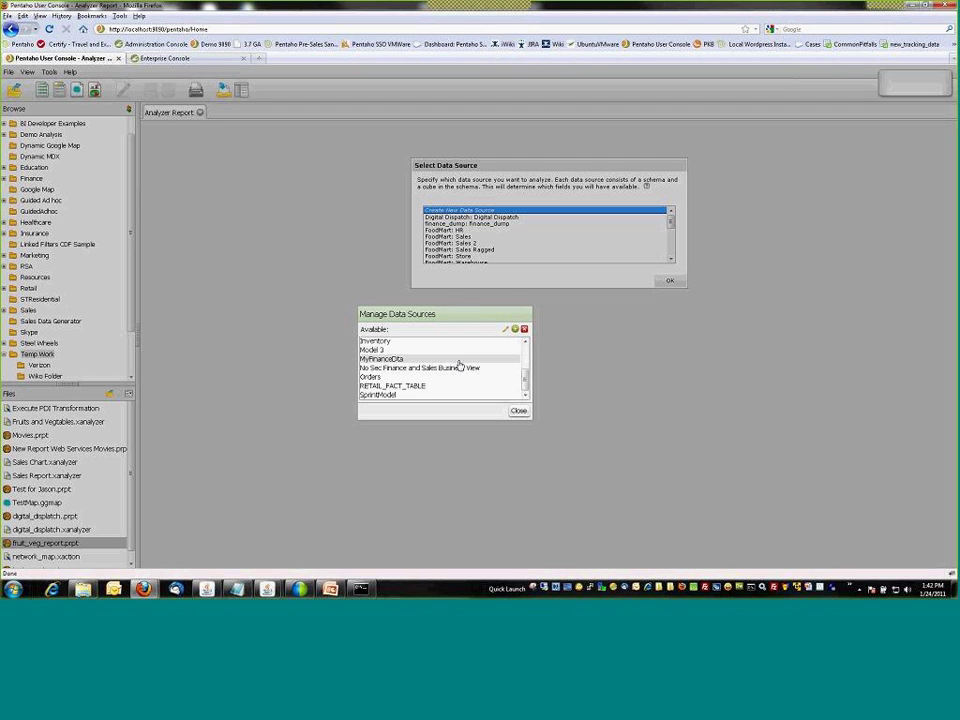
{"action": "left_click", "coordinate": [518, 410]}
Select MyFinanceDta as the data source for the new Analyzer report
{"action": "scroll", "coordinate": [674, 227], "scroll_direction": "down", "scroll_amount": 3}
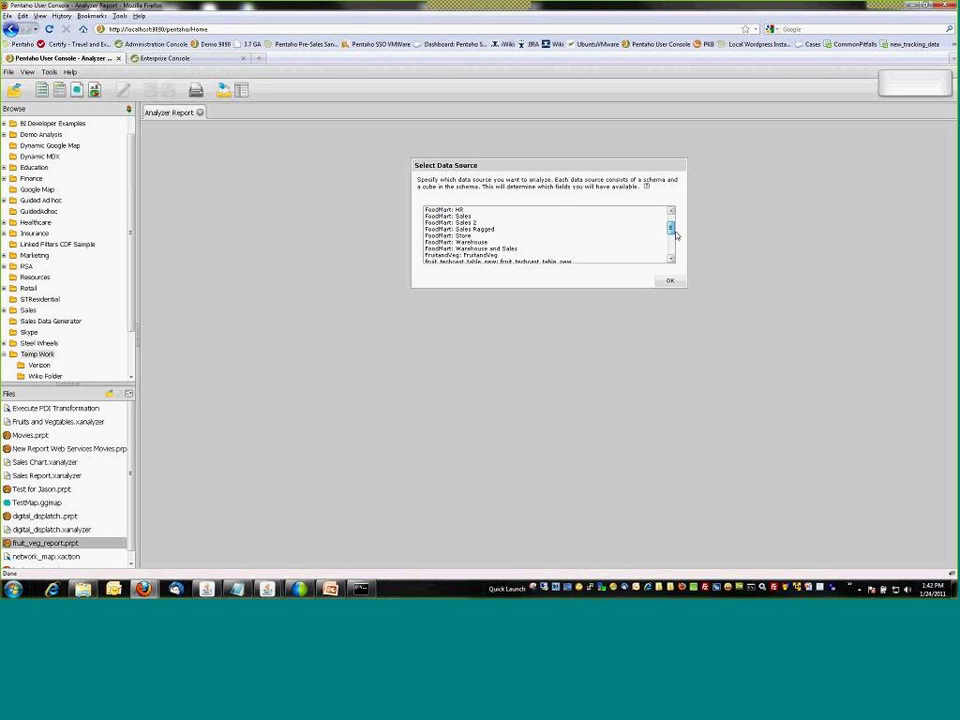
{"action": "left_click", "coordinate": [505, 245]}
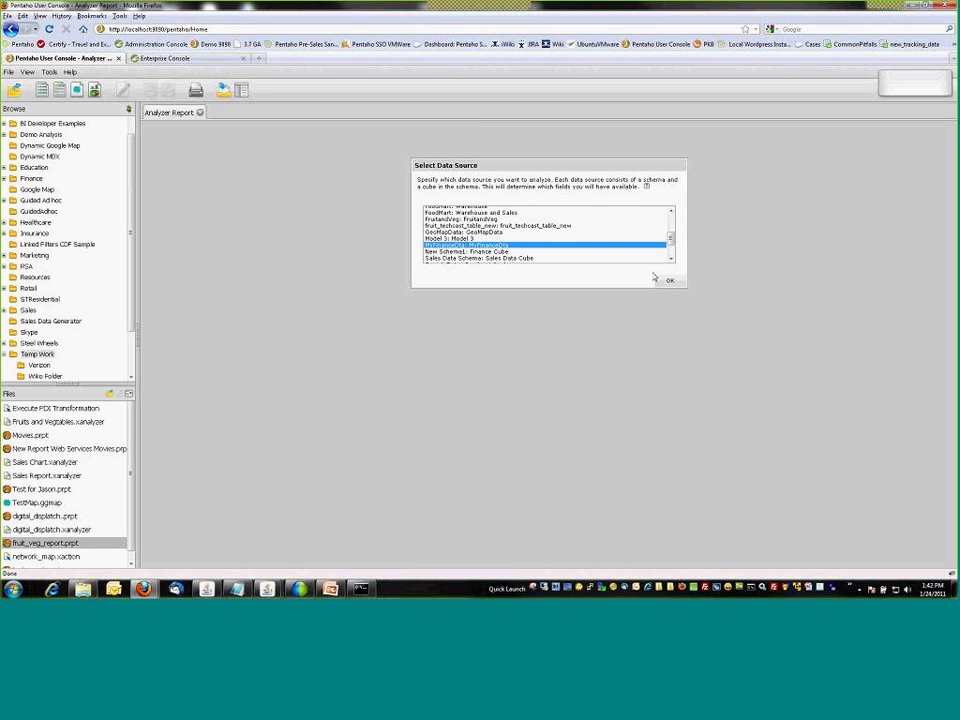
{"action": "left_click", "coordinate": [668, 281]}
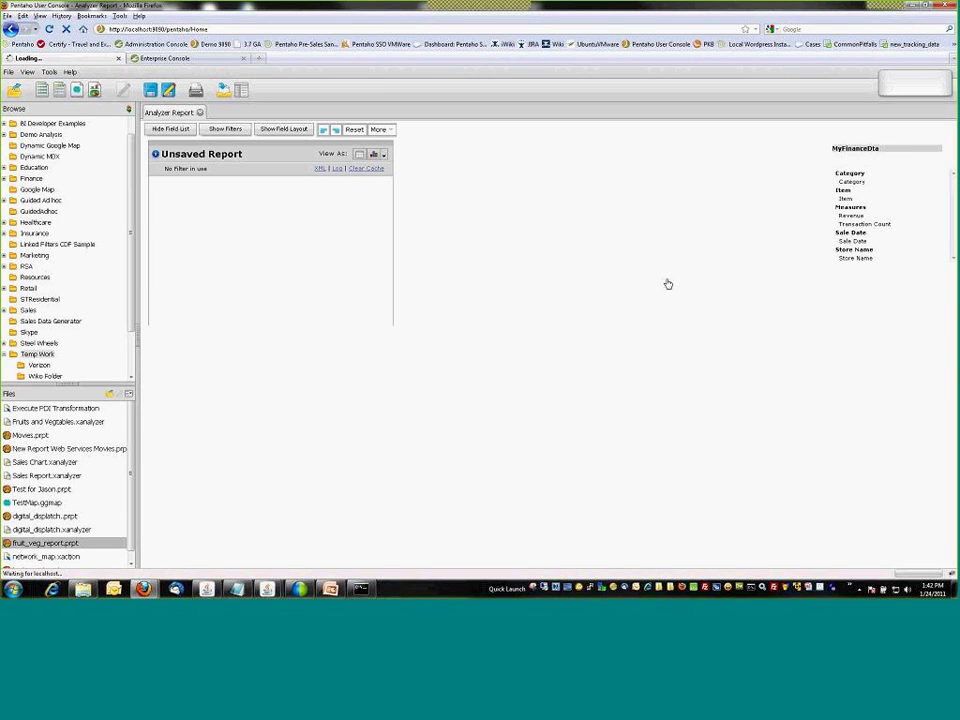
Build the Analyzer report with Category and Store Name as rows and Revenue as the measure
{"action": "double_click", "coordinate": [850, 176]}
{"action": "double_click", "coordinate": [845, 209]}
{"action": "left_click_drag", "start_coordinate": [844, 251], "coordinate": [630, 313]}
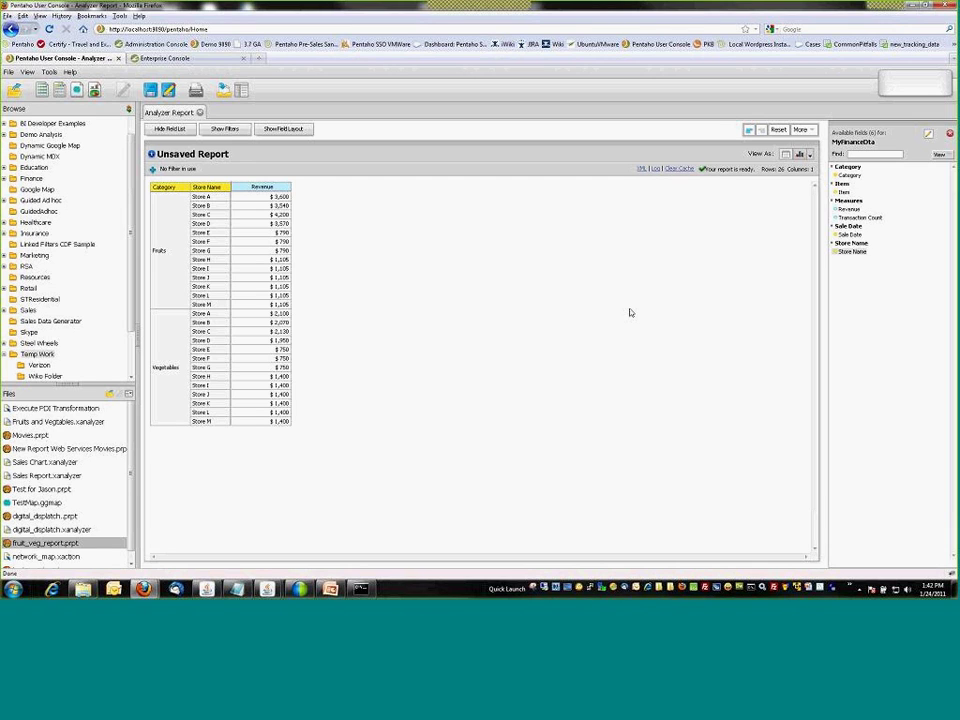
Open sandbox.pentaho.com in a new browser tab and look through the list on its Tutorials page
{"action": "left_click", "coordinate": [259, 58]}
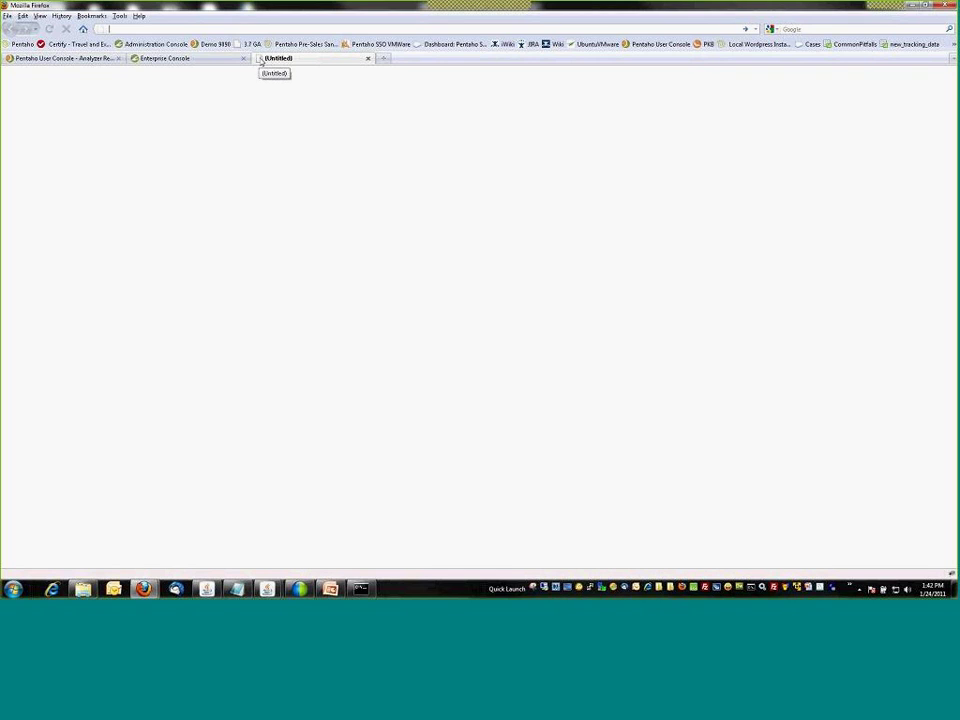
{"action": "left_click", "coordinate": [288, 47]}
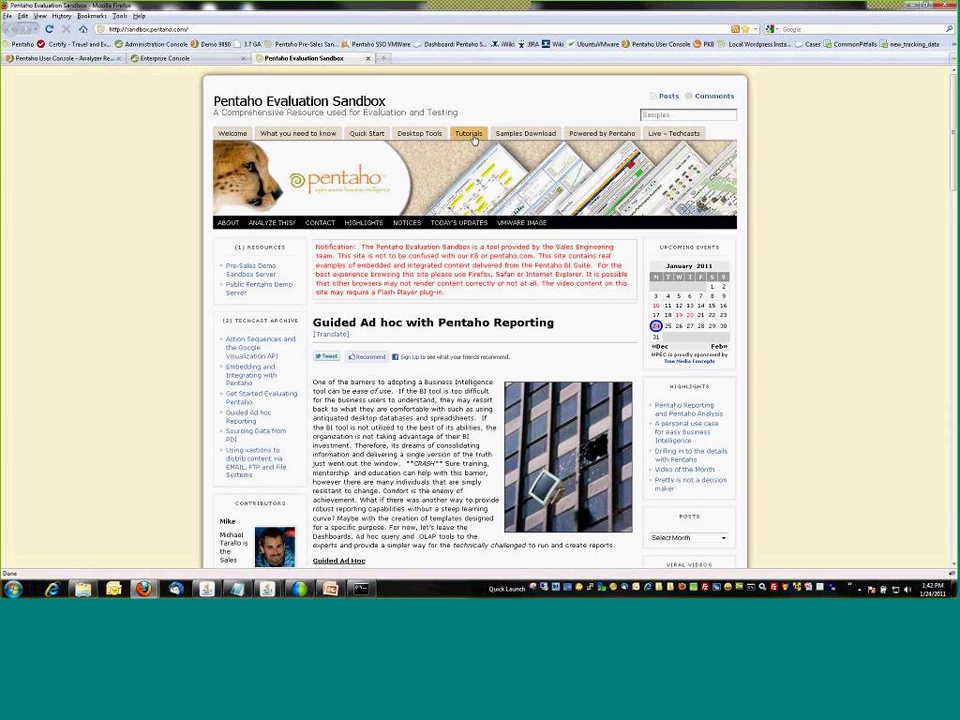
{"action": "left_click", "coordinate": [470, 134]}
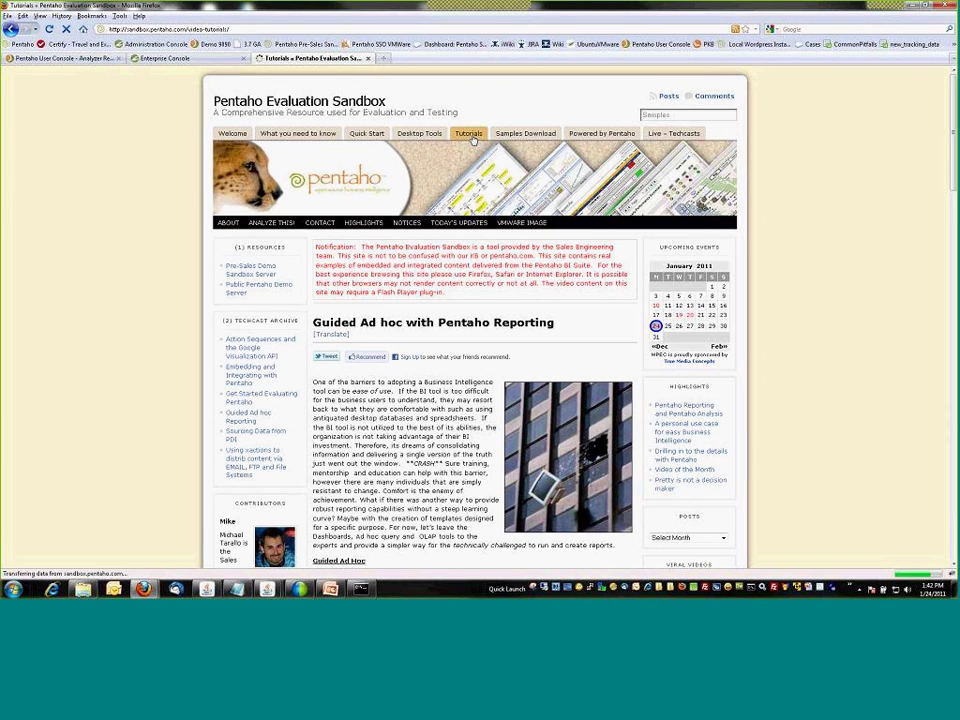
{"action": "scroll", "coordinate": [369, 239], "scroll_direction": "down", "scroll_amount": 5}
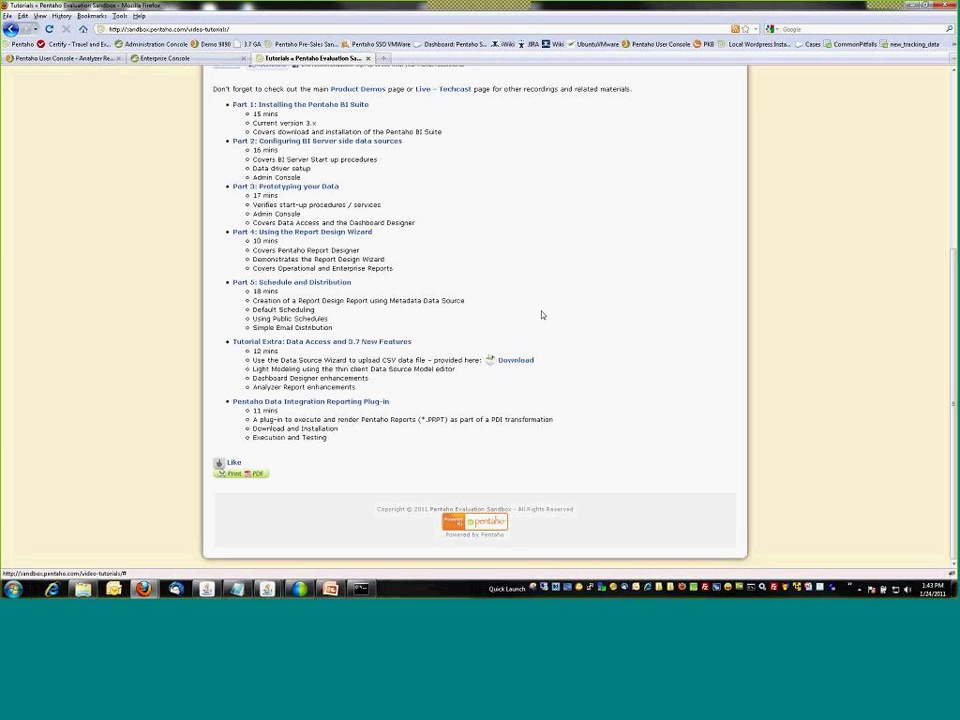
Return to the Pentaho User Console and close the unsaved Analyzer report
{"action": "left_click", "coordinate": [299, 590]}
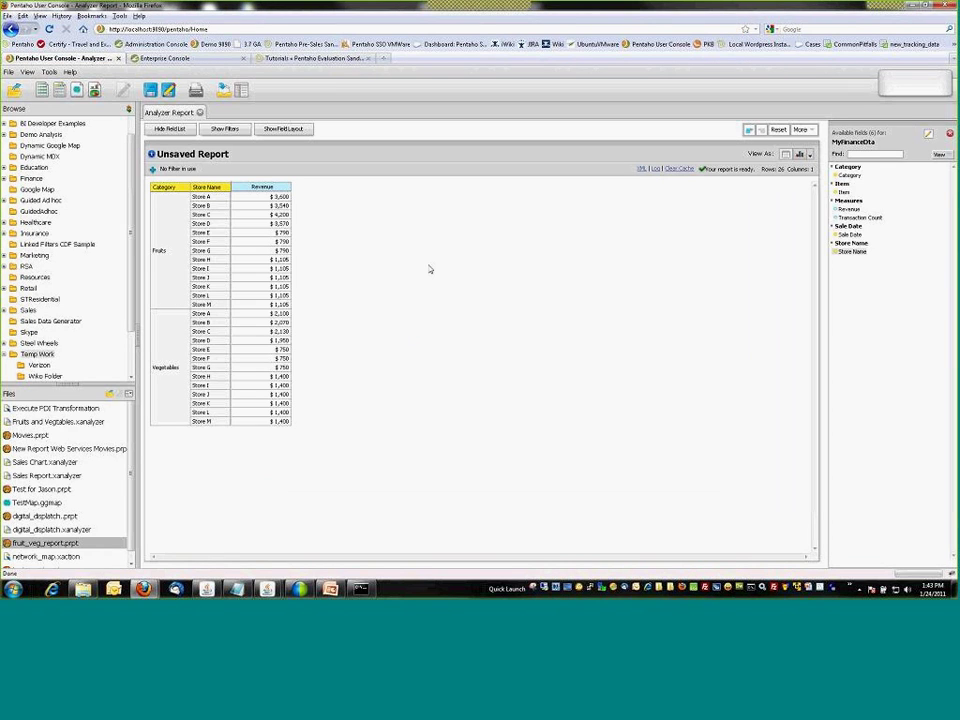
{"action": "left_click", "coordinate": [199, 112]}
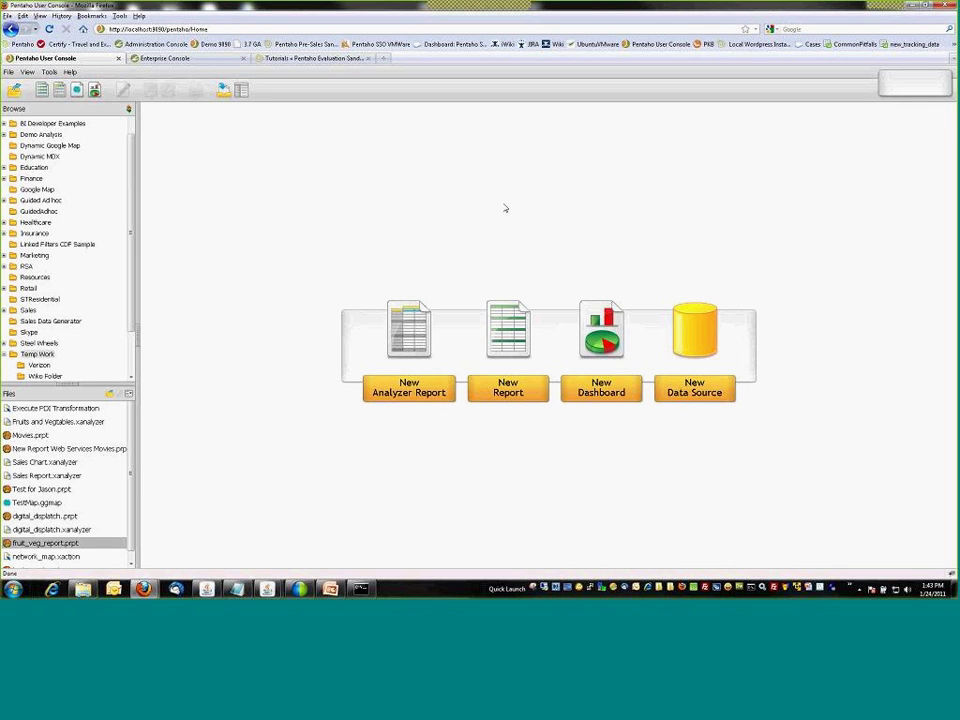
{"action": "mouse_move", "coordinate": [489, 5]}
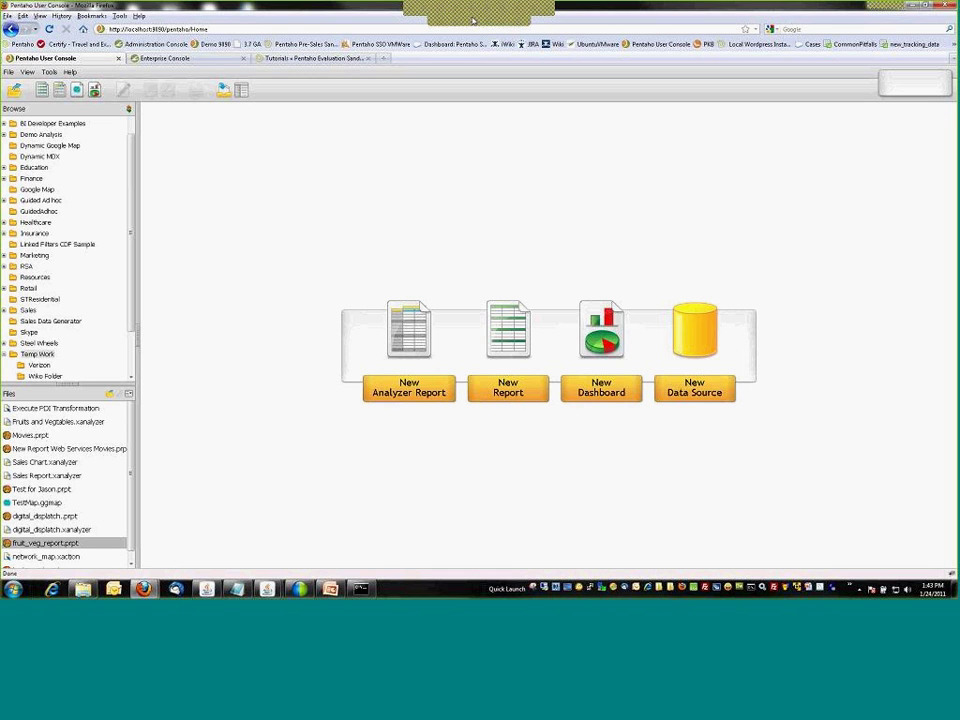